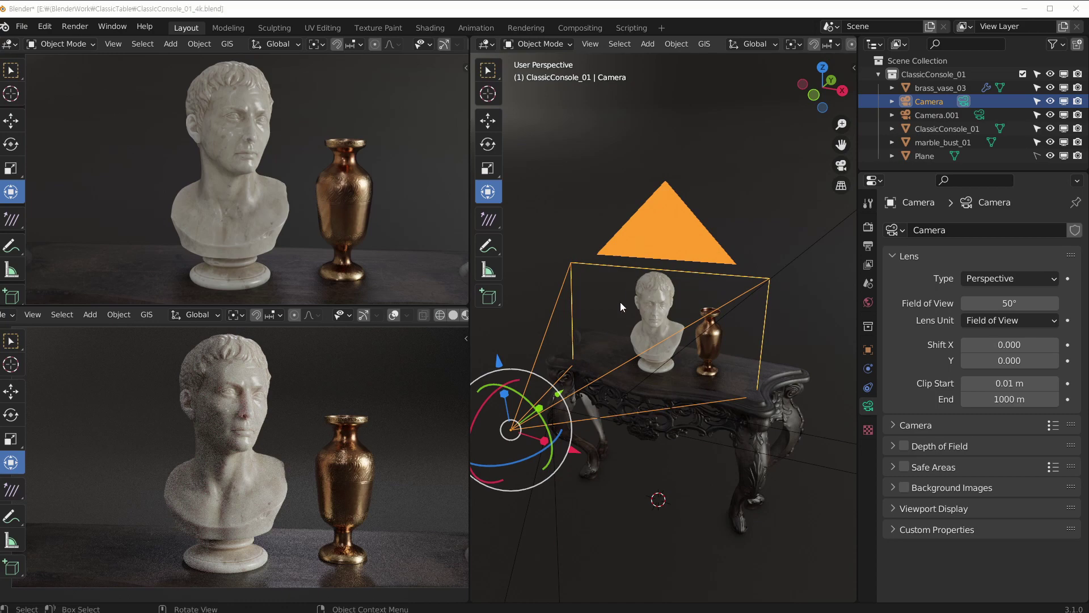
# Step: Inspect the camera and its frame around the bust, vase and console table from several angles and distances
pyautogui.moveTo(620, 307); pyautogui.dragTo(692, 217, button='middle')
pyautogui.keyDown('ctrl'); pyautogui.moveTo(641, 258); pyautogui.dragTo(657, 220, button='middle'); pyautogui.keyUp('ctrl')
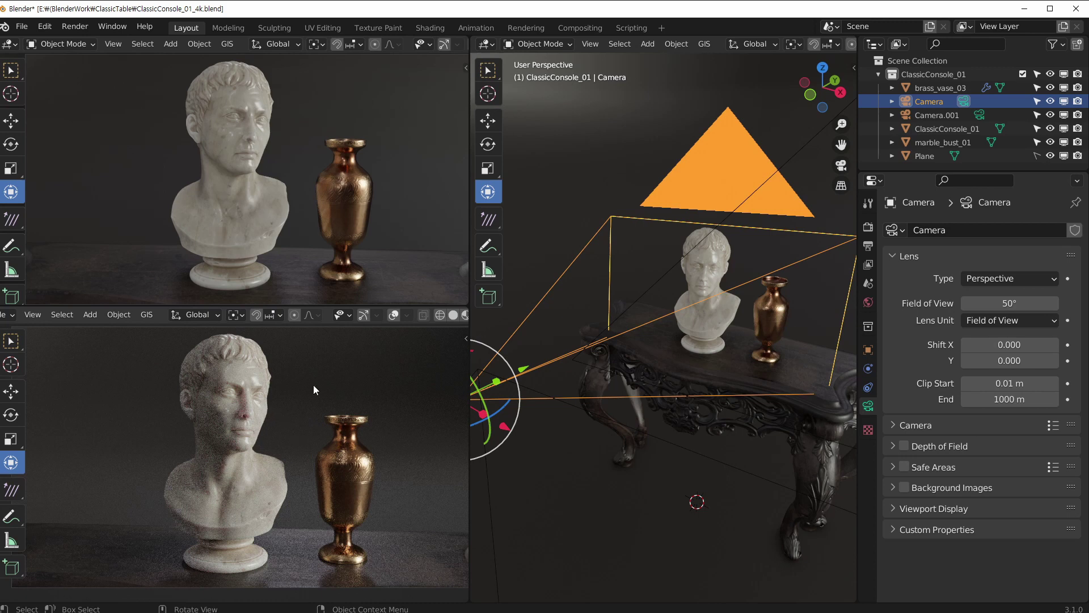
pyautogui.moveTo(622, 248); pyautogui.dragTo(642, 265, button='middle')
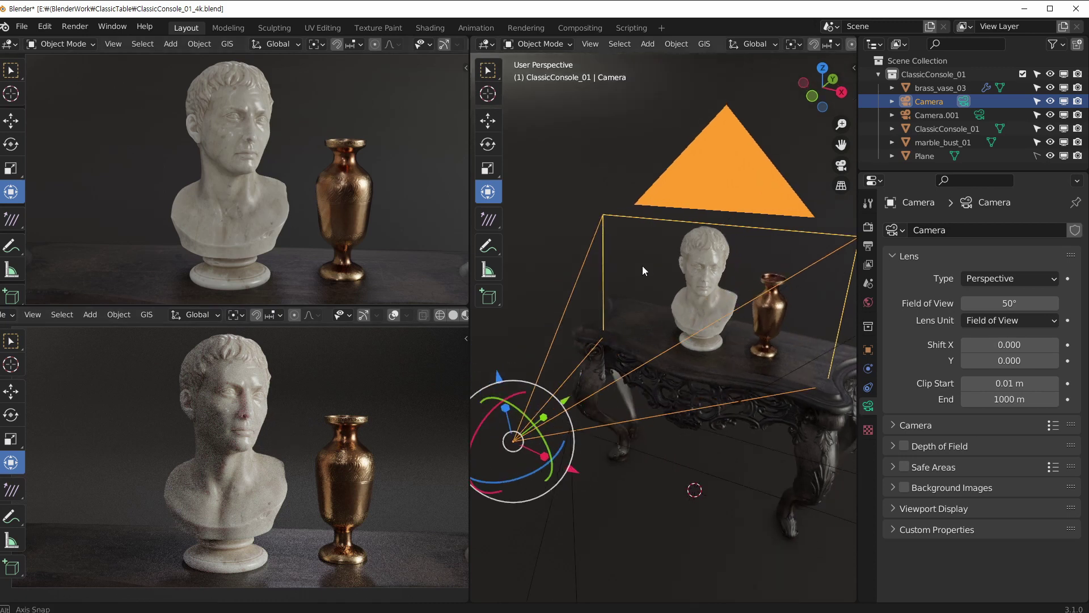
pyautogui.moveTo(633, 326); pyautogui.dragTo(658, 316, button='middle')
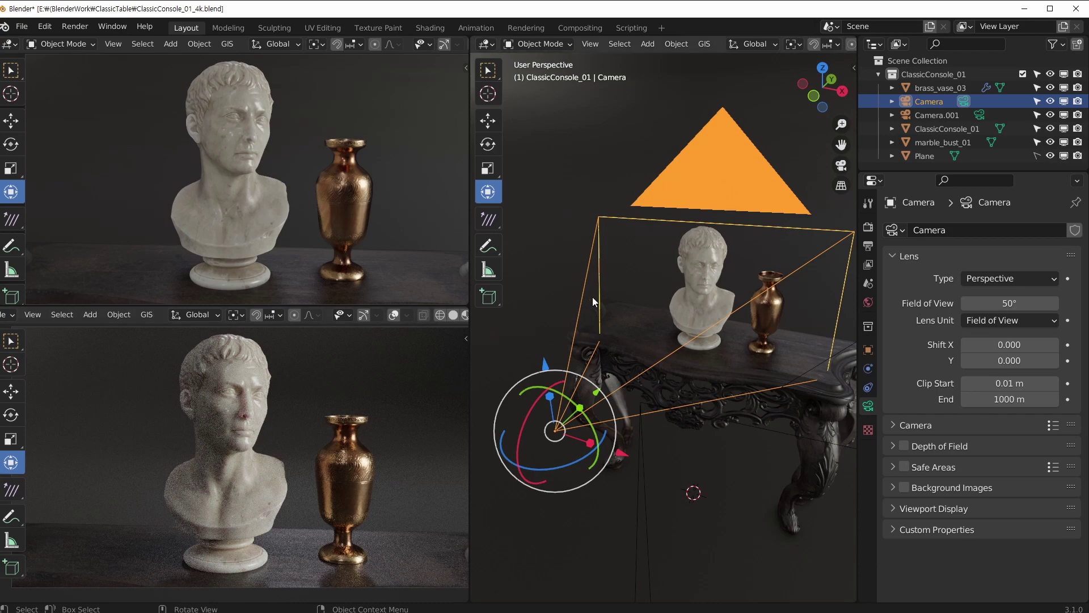
pyautogui.moveTo(592, 297); pyautogui.dragTo(688, 284, button='middle')
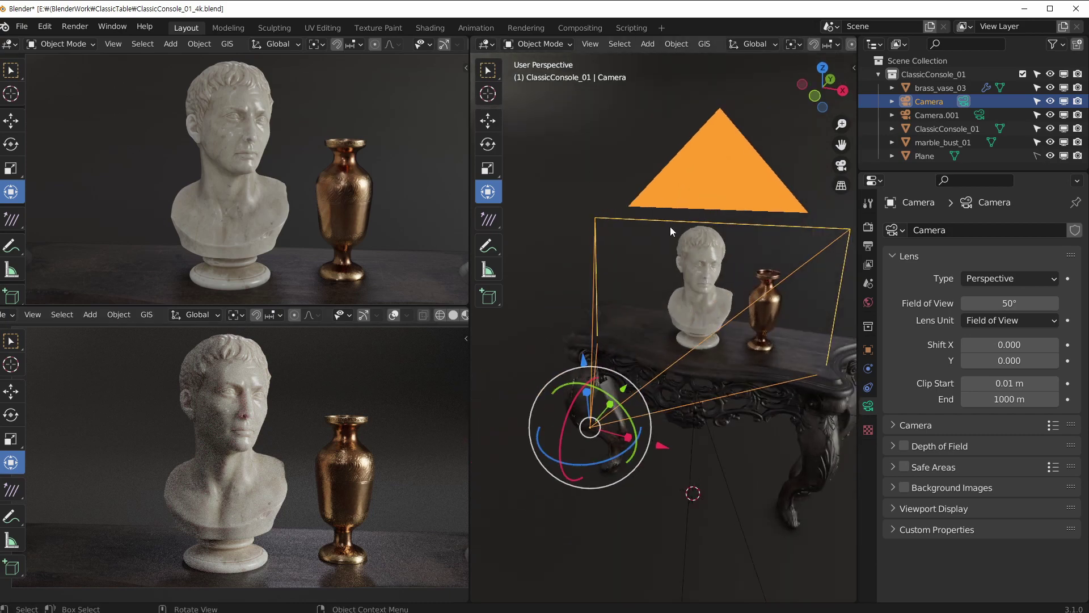
pyautogui.moveTo(670, 226); pyautogui.dragTo(646, 253, button='middle')
pyautogui.scroll(-3, 646, 253)
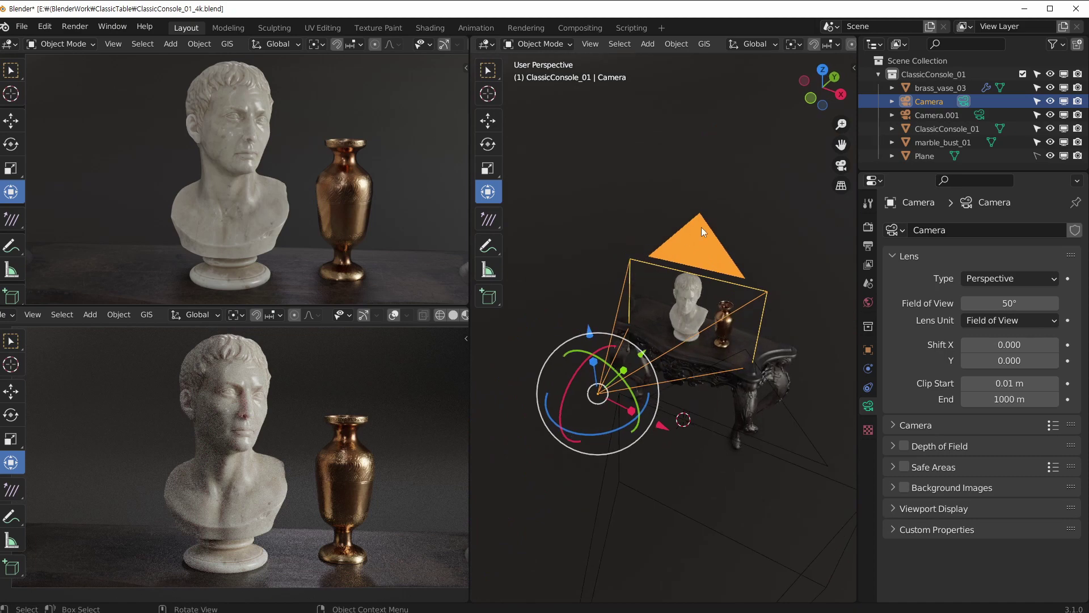
pyautogui.moveTo(616, 306); pyautogui.dragTo(656, 330, button='middle')
pyautogui.scroll(2, 653, 335)
pyautogui.scroll(-2, 644, 346)
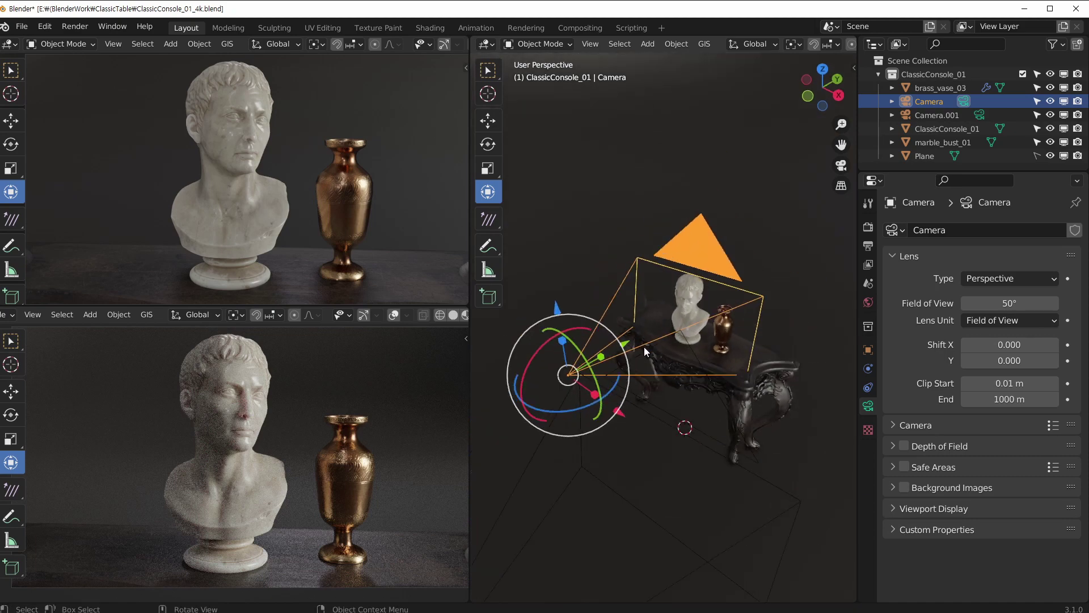
# Step: Tilt the selected camera slightly downward with its rotation gizmo
pyautogui.scroll(2, 595, 344)
pyautogui.moveTo(576, 342); pyautogui.dragTo(587, 325, button='middle')
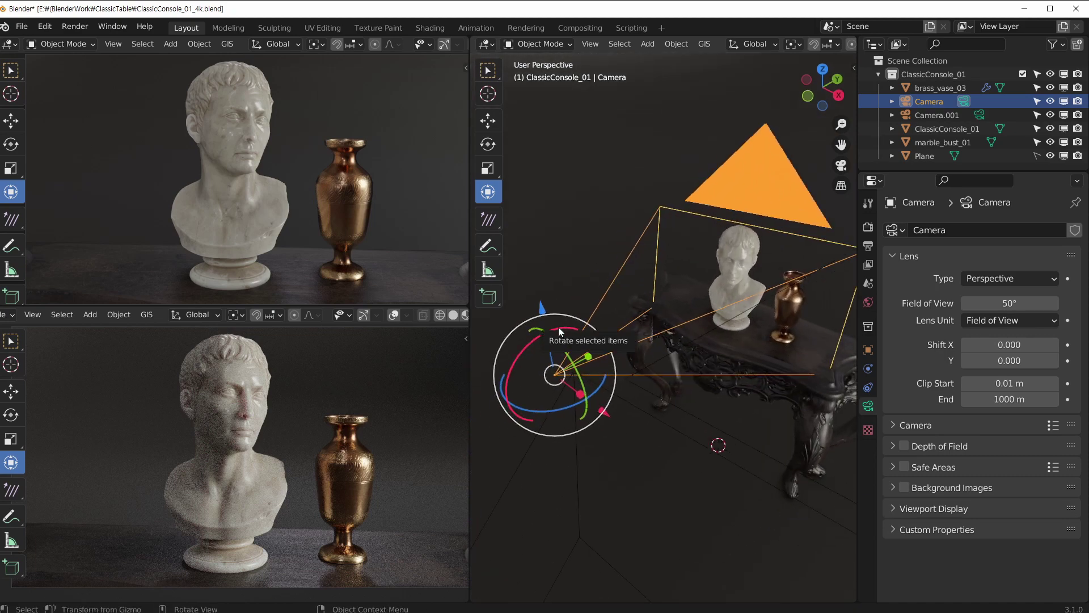
pyautogui.moveTo(558, 327)
pyautogui.mouseDown()
pyautogui.moveTo(543, 326)
pyautogui.moveTo(564, 319)
pyautogui.moveTo(554, 320)
pyautogui.mouseUp()
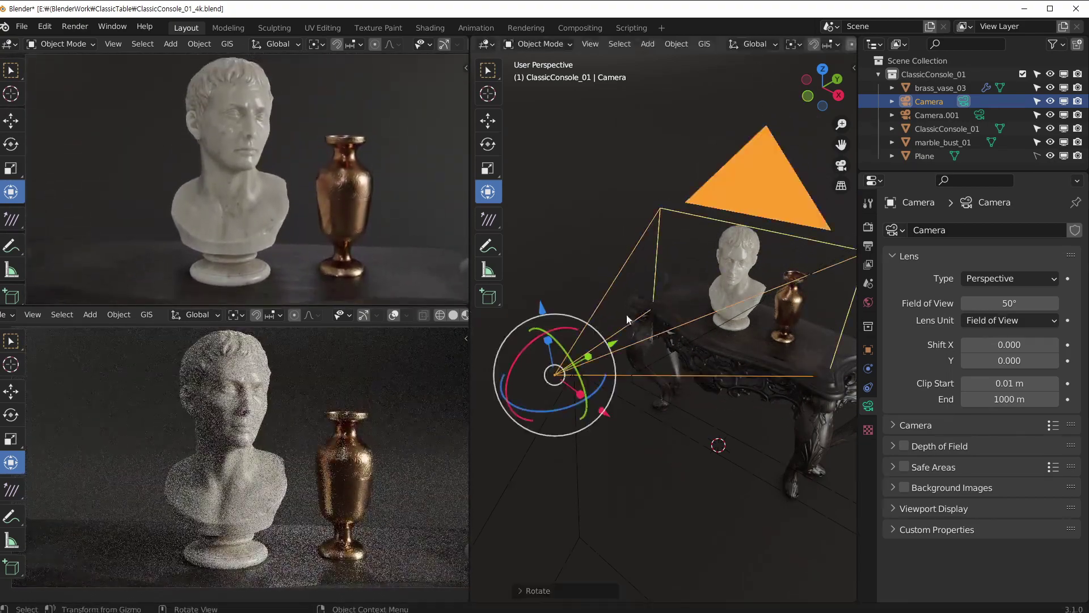
pyautogui.moveTo(613, 301); pyautogui.dragTo(641, 265, button='middle')
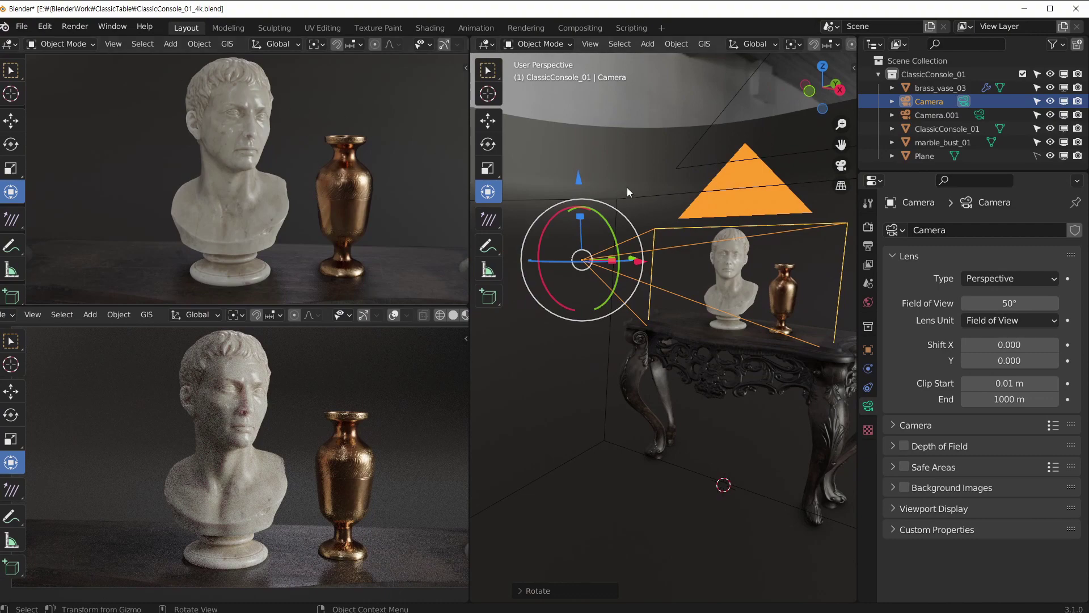
pyautogui.moveTo(628, 188); pyautogui.dragTo(700, 215, button='middle')
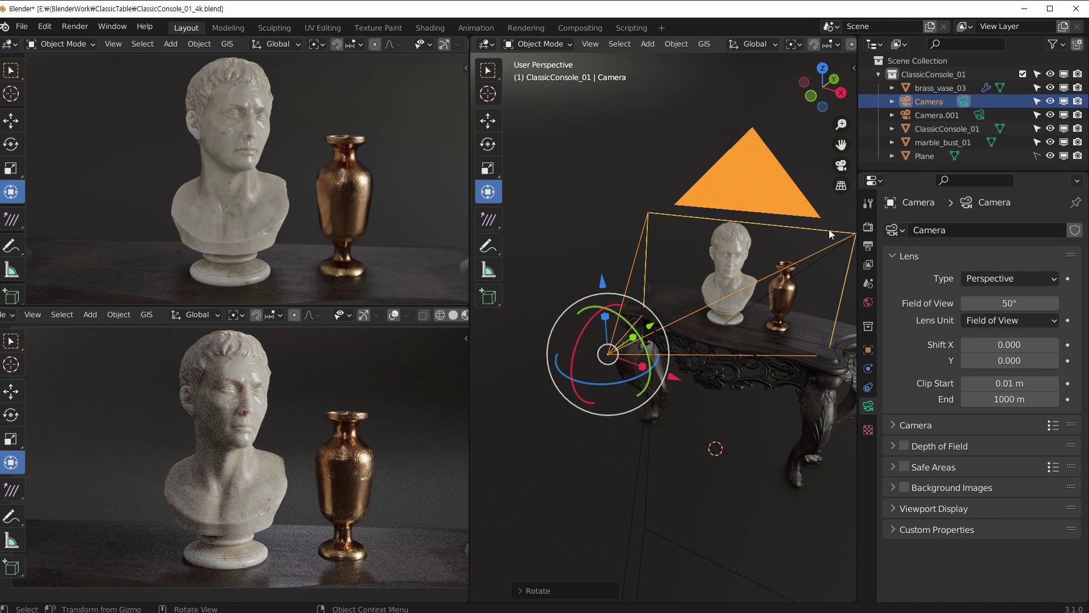
pyautogui.moveTo(696, 213); pyautogui.dragTo(713, 219, button='middle')
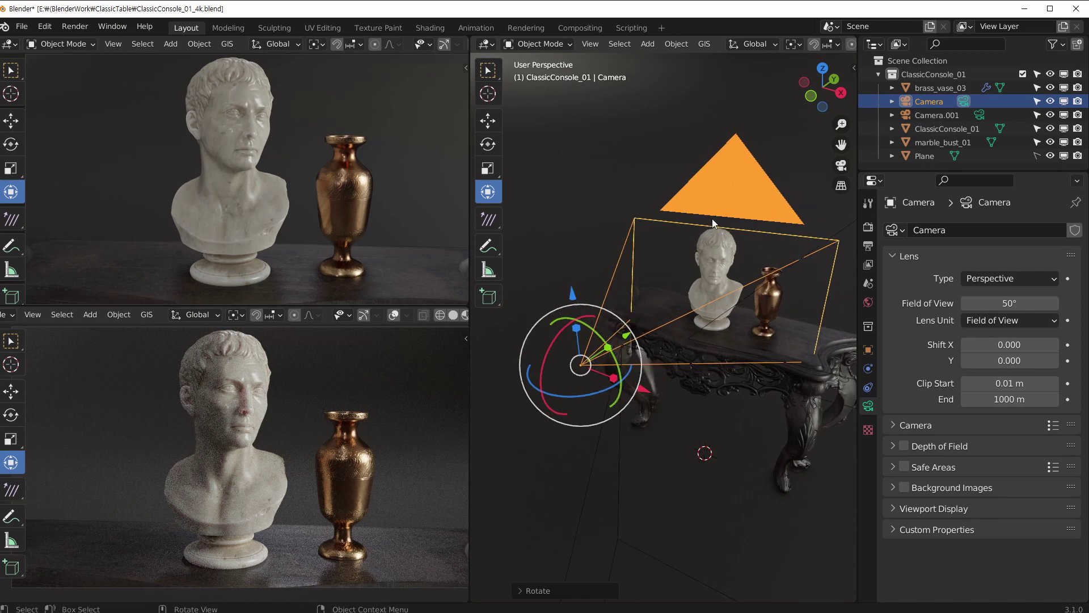
# Step: Open the output settings, try a horizontal resolution of 1383 px, and set it back to 1920 px
pyautogui.click(868, 226)
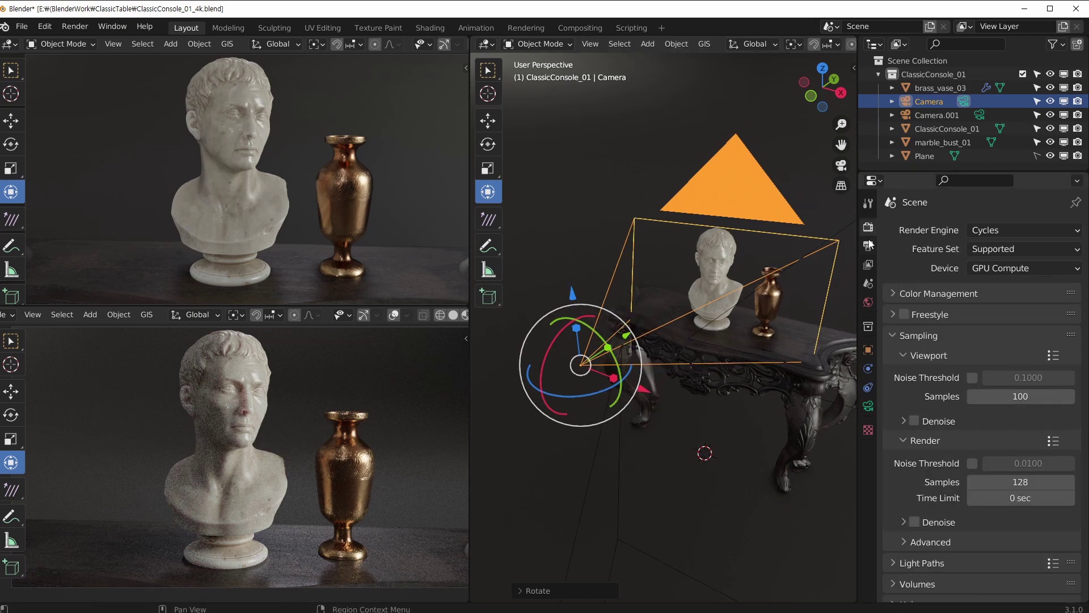
pyautogui.click(868, 245)
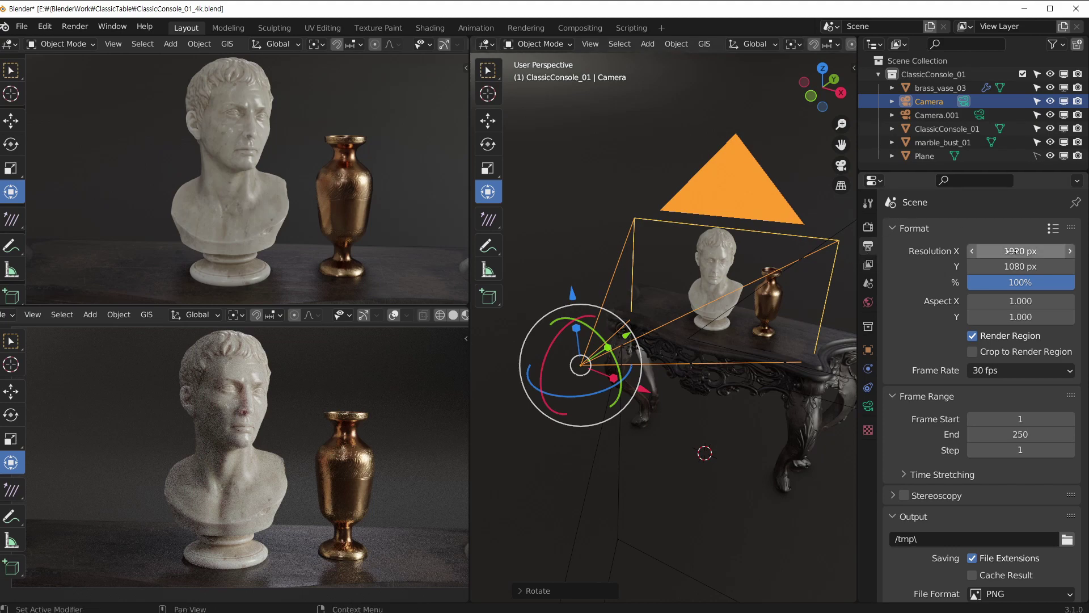
pyautogui.moveTo(1006, 256)
pyautogui.mouseDown()
pyautogui.moveTo(881, 256)
pyautogui.moveTo(1024, 255)
pyautogui.mouseUp()
pyautogui.click(1024, 255)
pyautogui.write('19')
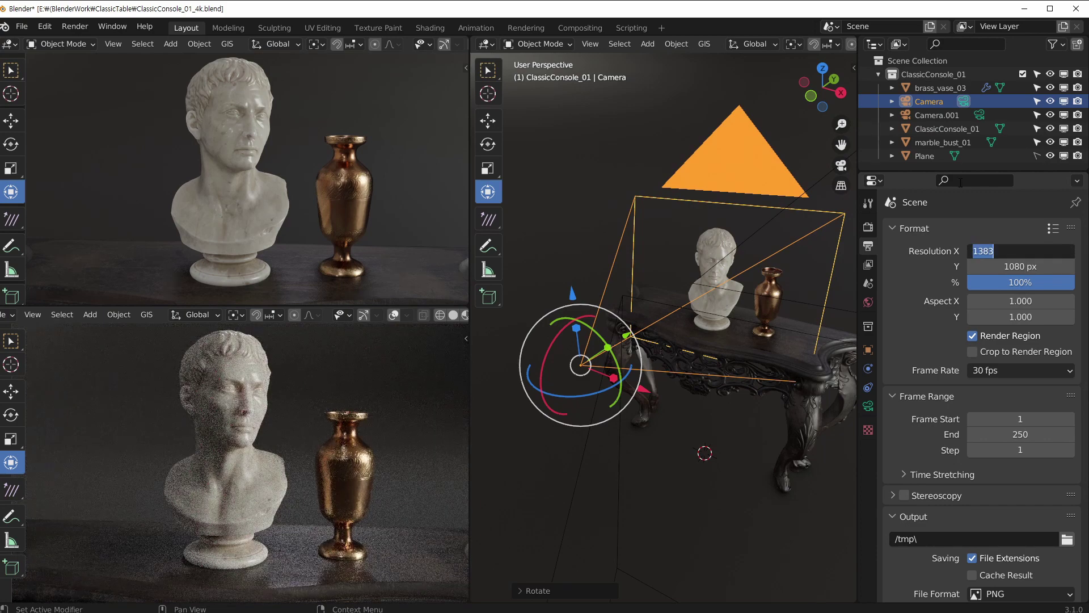
pyautogui.press('Return')
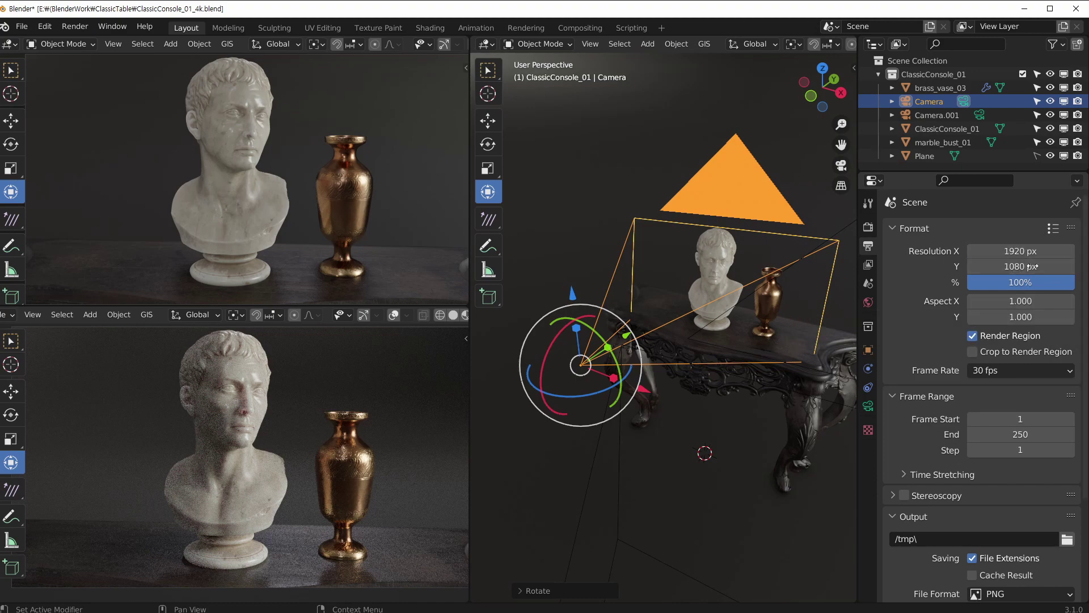
pyautogui.moveTo(1022, 302)
pyautogui.mouseDown()
pyautogui.moveTo(1041, 301)
pyautogui.moveTo(1022, 301)
pyautogui.mouseUp()
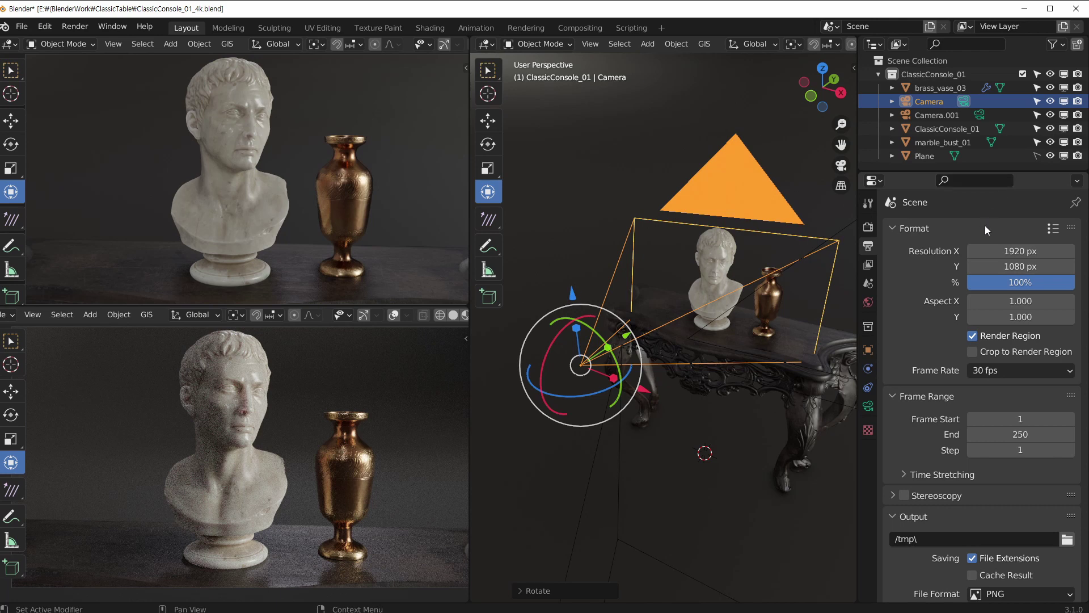
# Step: Examine the camera's frame from outside and look through the active camera
pyautogui.moveTo(760, 220); pyautogui.dragTo(964, 229, button='middle')
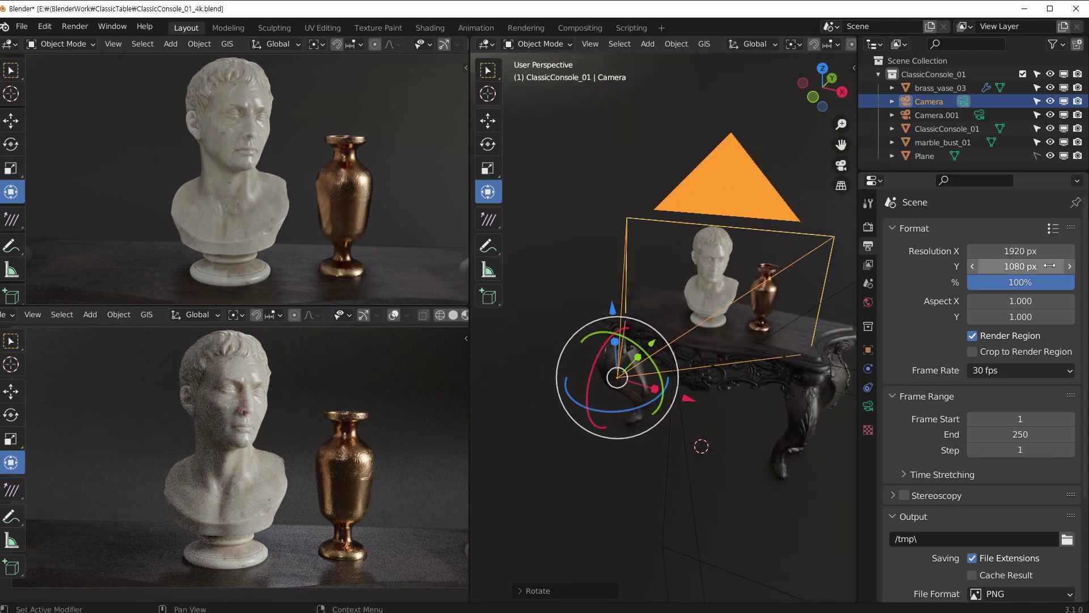
pyautogui.moveTo(771, 247); pyautogui.dragTo(655, 250, button='middle')
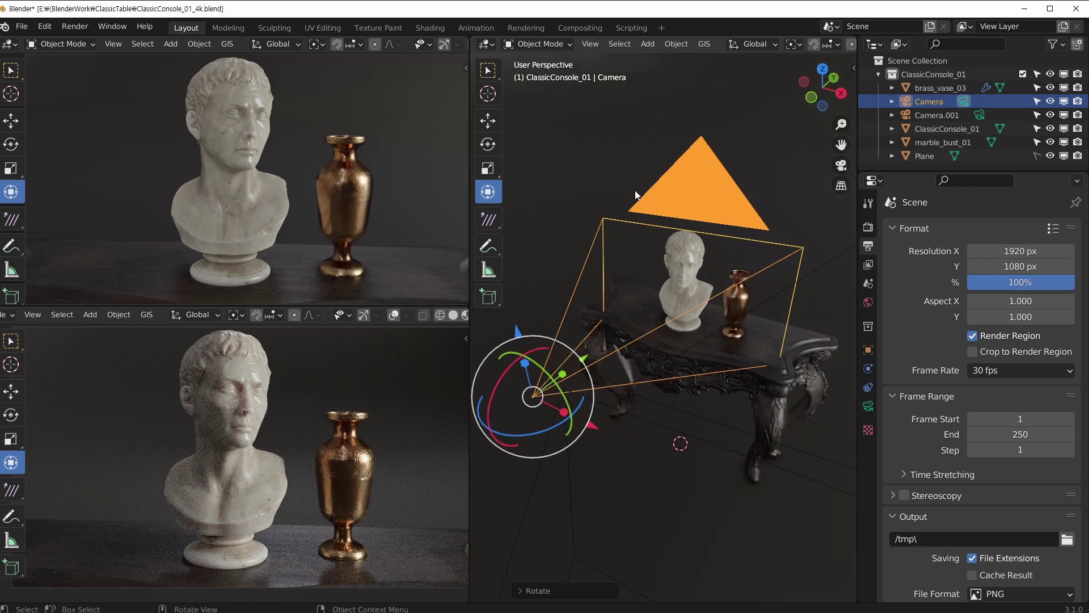
pyautogui.click(742, 281)
pyautogui.click(733, 240)
pyautogui.press('KP_0')
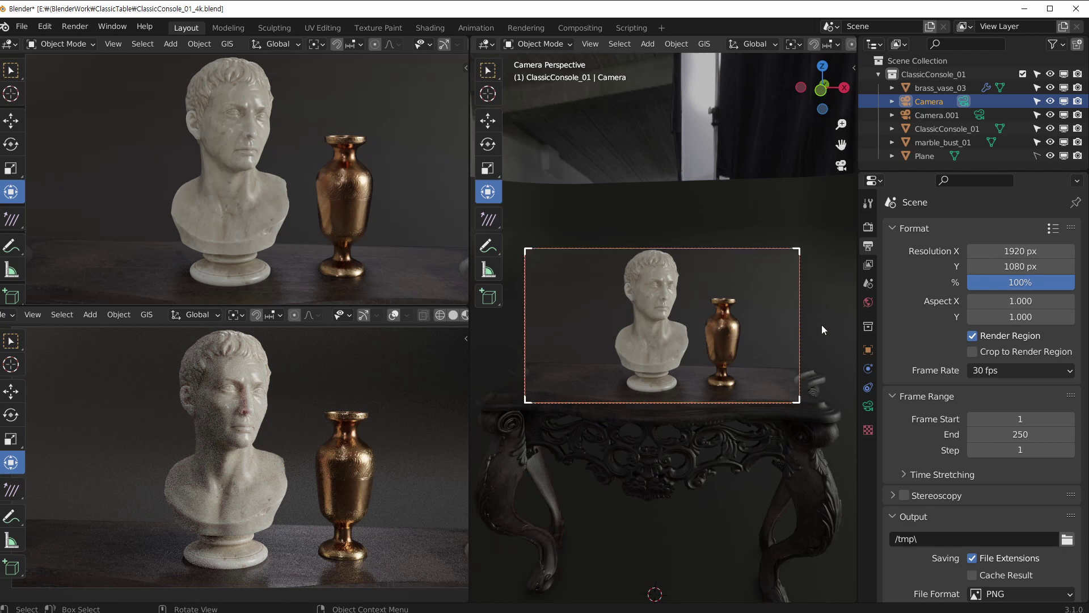
# Step: Try rotating the camera about the X axis and adjusting it with its gizmo, undoing each change
pyautogui.moveTo(726, 220); pyautogui.dragTo(672, 291, button='middle')
pyautogui.keyDown('shift'); pyautogui.moveTo(726, 255); pyautogui.dragTo(550, 291, button='middle'); pyautogui.keyUp('shift')
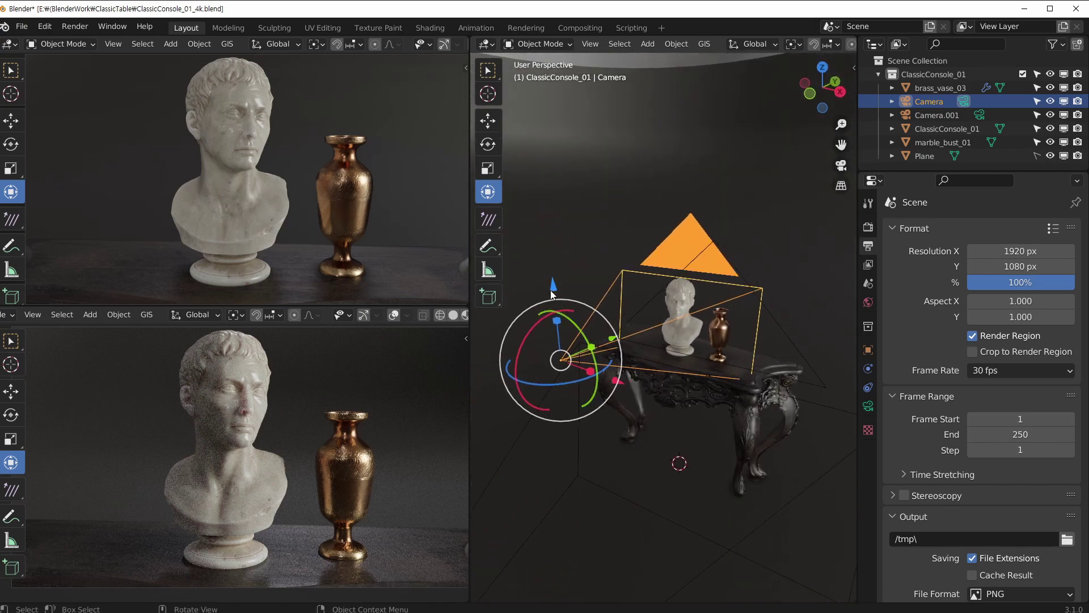
pyautogui.scroll(3, 585, 341)
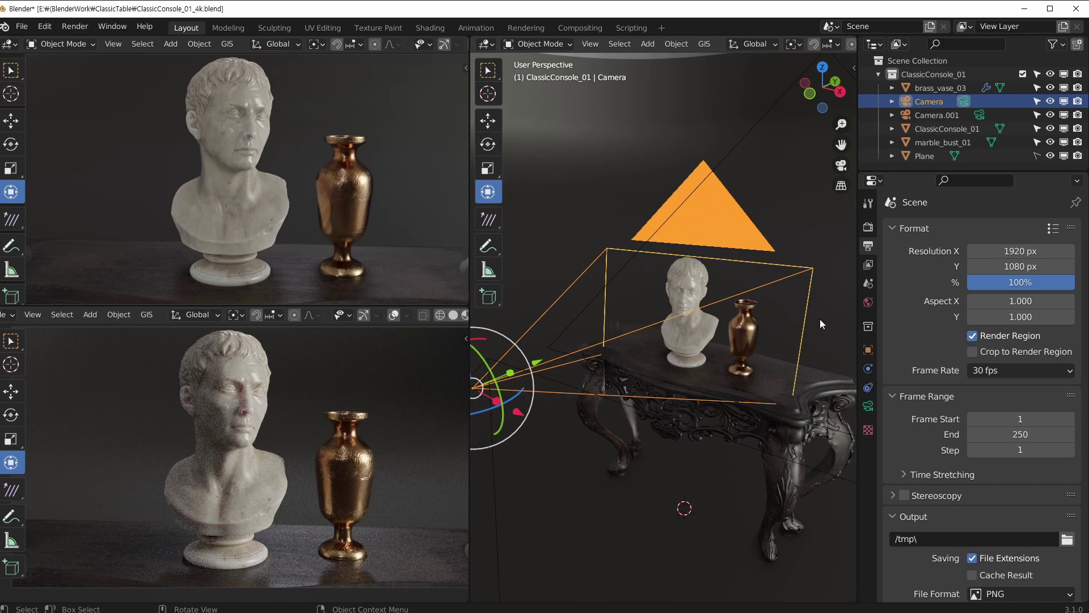
pyautogui.press('r')
pyautogui.press('x')
pyautogui.click(828, 393)
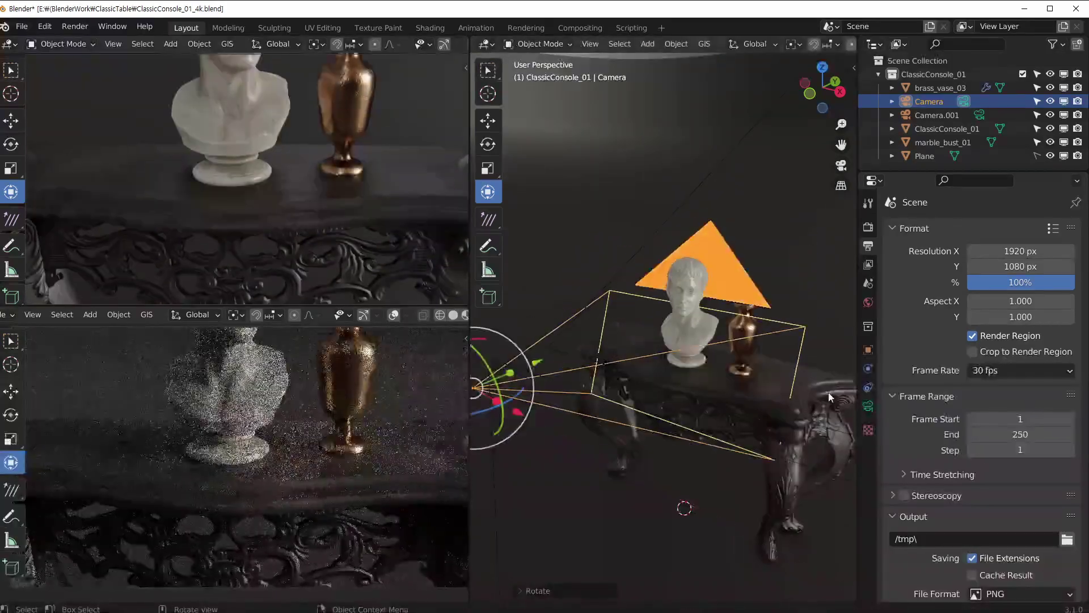
pyautogui.hotkey('ctrl', 'z')
pyautogui.keyDown('shift'); pyautogui.moveTo(601, 388); pyautogui.dragTo(660, 361, button='middle'); pyautogui.keyUp('shift')
pyautogui.moveTo(720, 308); pyautogui.dragTo(567, 346, button='middle')
pyautogui.moveTo(550, 343); pyautogui.dragTo(515, 356)
pyautogui.hotkey('ctrl', 'z')
# Step: Look through the active camera and examine how it frames the bust and vase at different zoom levels
pyautogui.moveTo(636, 297); pyautogui.dragTo(667, 306, button='middle')
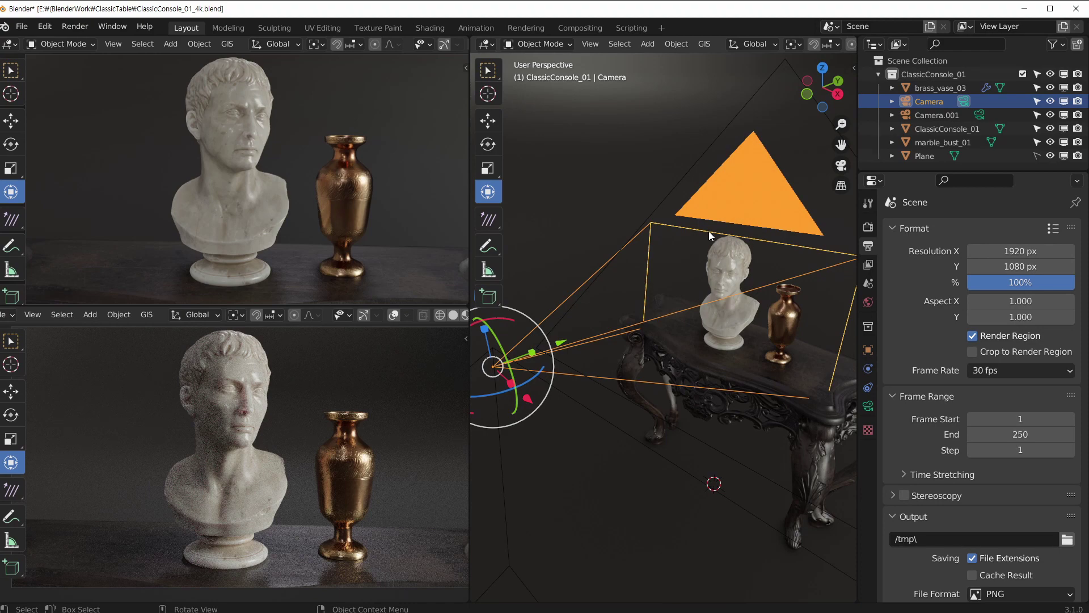
pyautogui.press('KP_0')
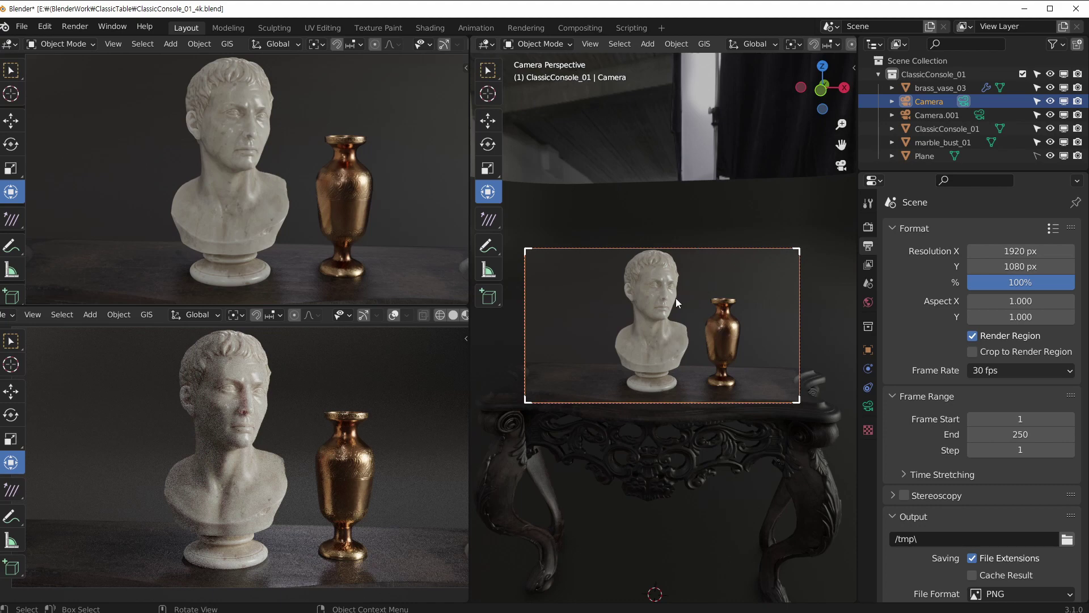
pyautogui.keyDown('shift'); pyautogui.moveTo(664, 302); pyautogui.dragTo(670, 325, button='middle'); pyautogui.keyUp('shift')
pyautogui.scroll(3, 681, 348)
pyautogui.scroll(-4, 681, 348)
pyautogui.scroll(3, 681, 349)
pyautogui.scroll(-2, 680, 348)
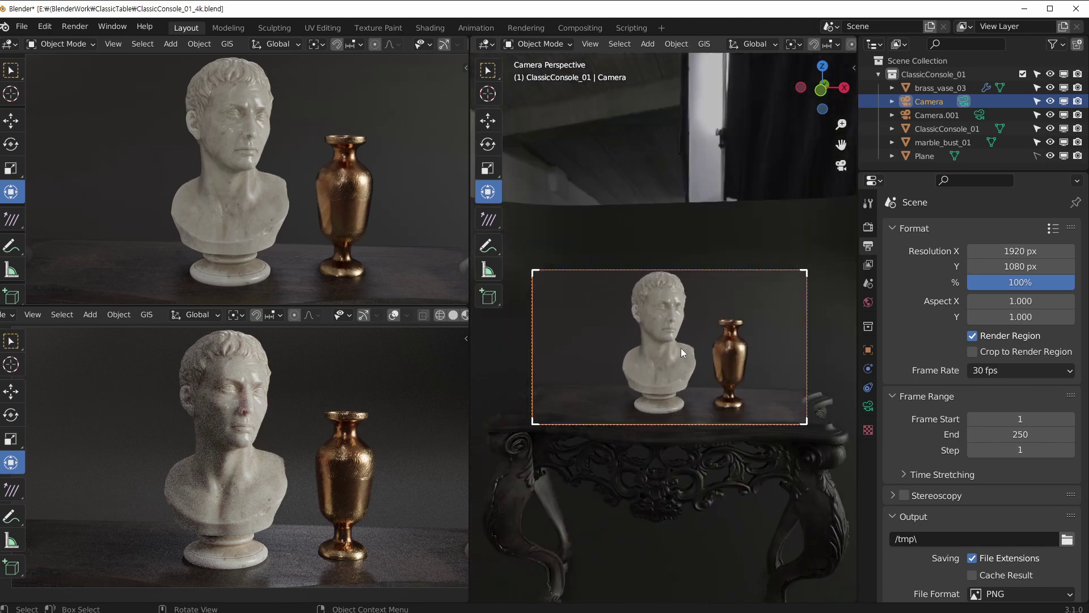
pyautogui.scroll(-3, 681, 348)
pyautogui.scroll(4, 597, 389)
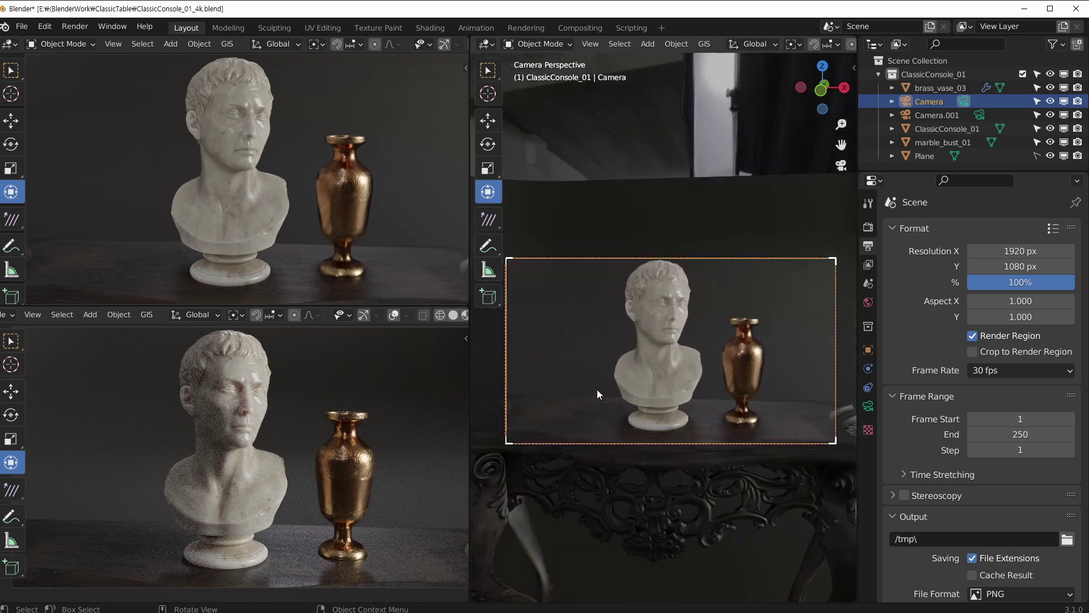
# Step: Return to the camera view and enable the Camera to View lock
pyautogui.moveTo(716, 311); pyautogui.dragTo(625, 304, button='middle')
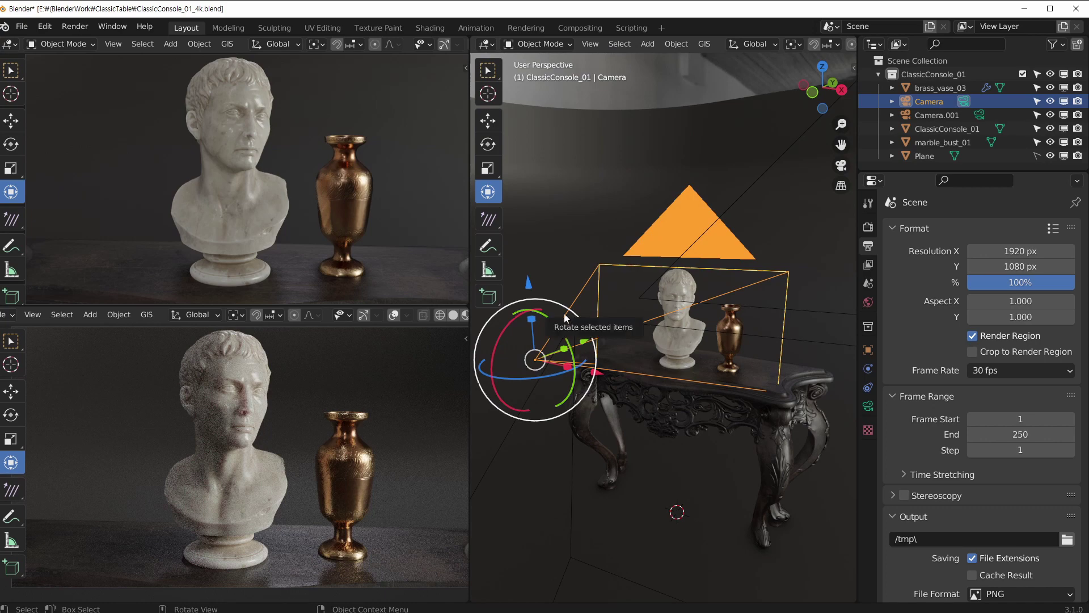
pyautogui.press('KP_0')
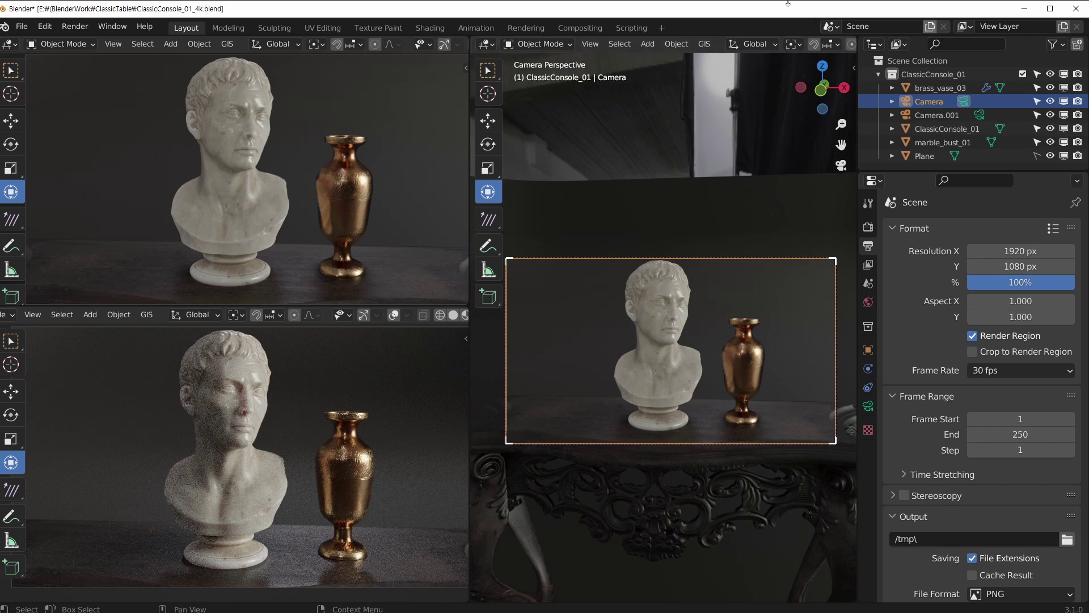
pyautogui.press('n')
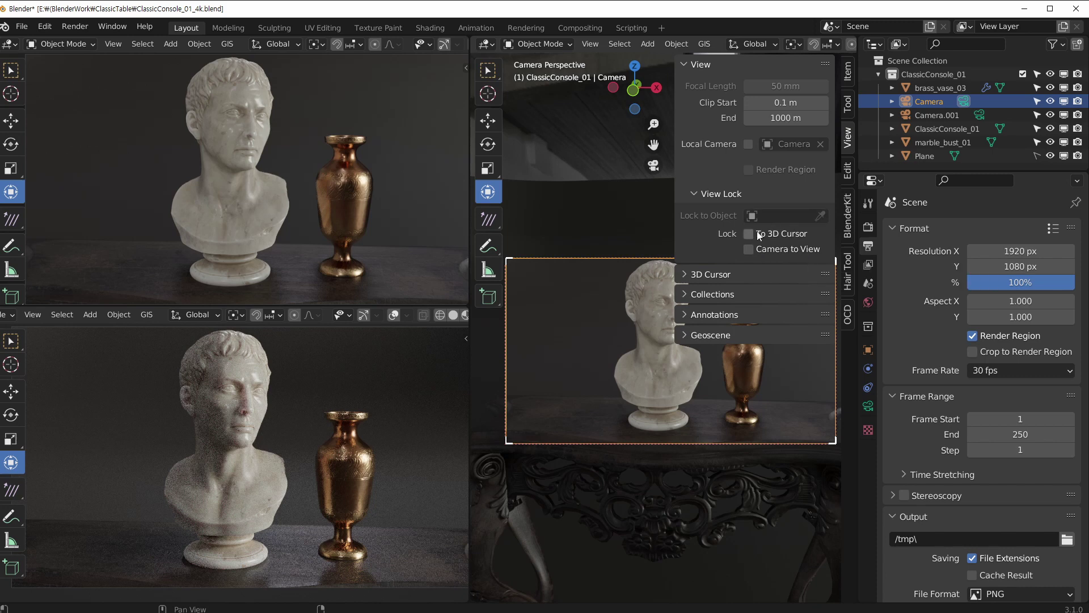
pyautogui.click(749, 250)
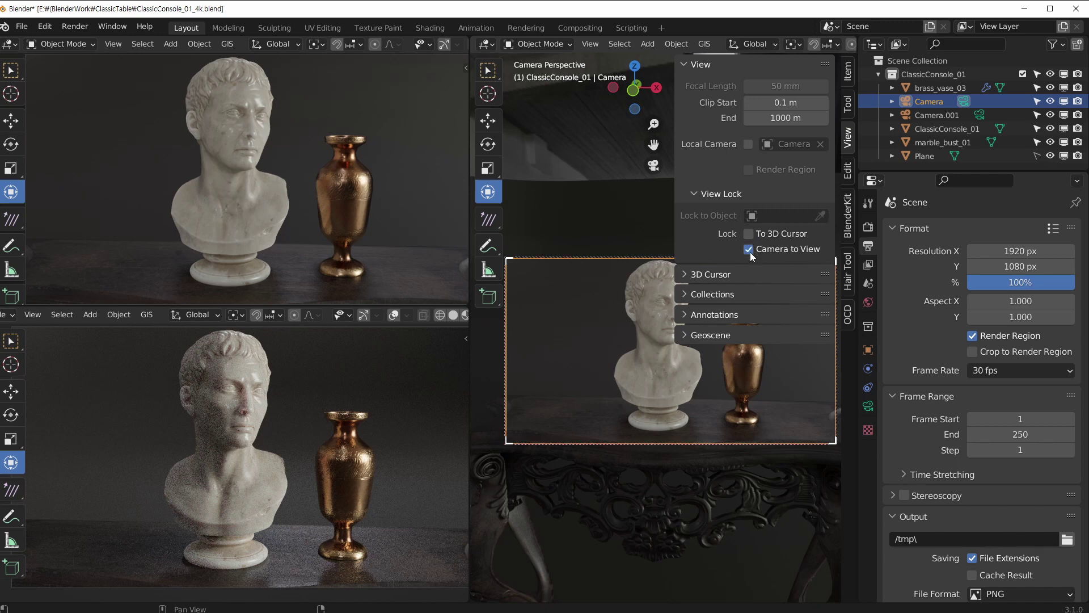
pyautogui.press('n')
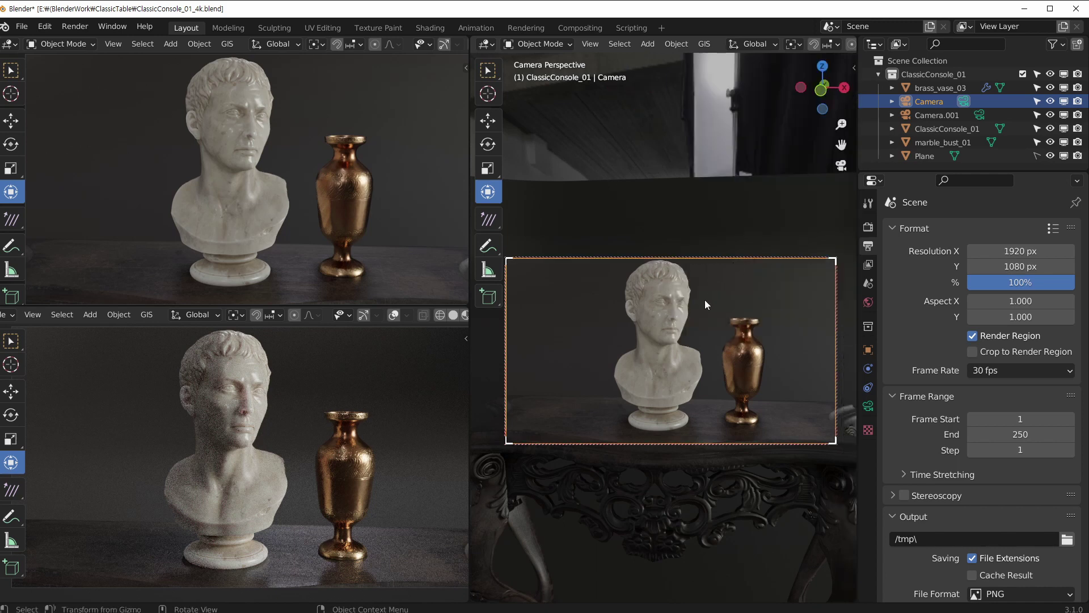
# Step: Reframe the shot by navigating in the locked camera view, pulling back until the whole console table fits in the frame
pyautogui.keyDown('shift'); pyautogui.moveTo(697, 316); pyautogui.dragTo(723, 345, button='middle'); pyautogui.keyUp('shift')
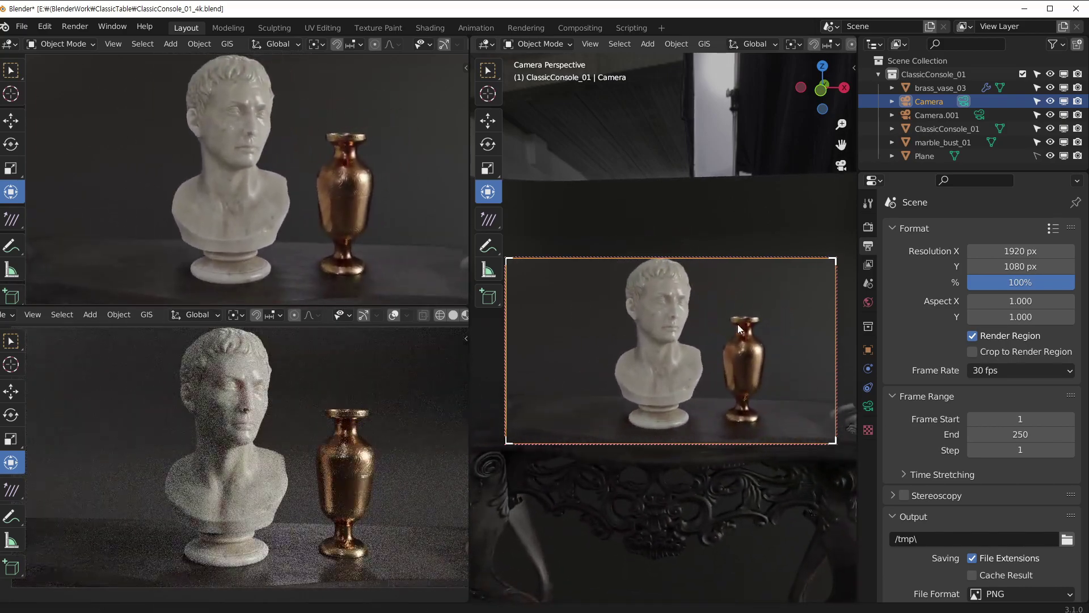
pyautogui.scroll(-3, 733, 329)
pyautogui.scroll(3, 732, 329)
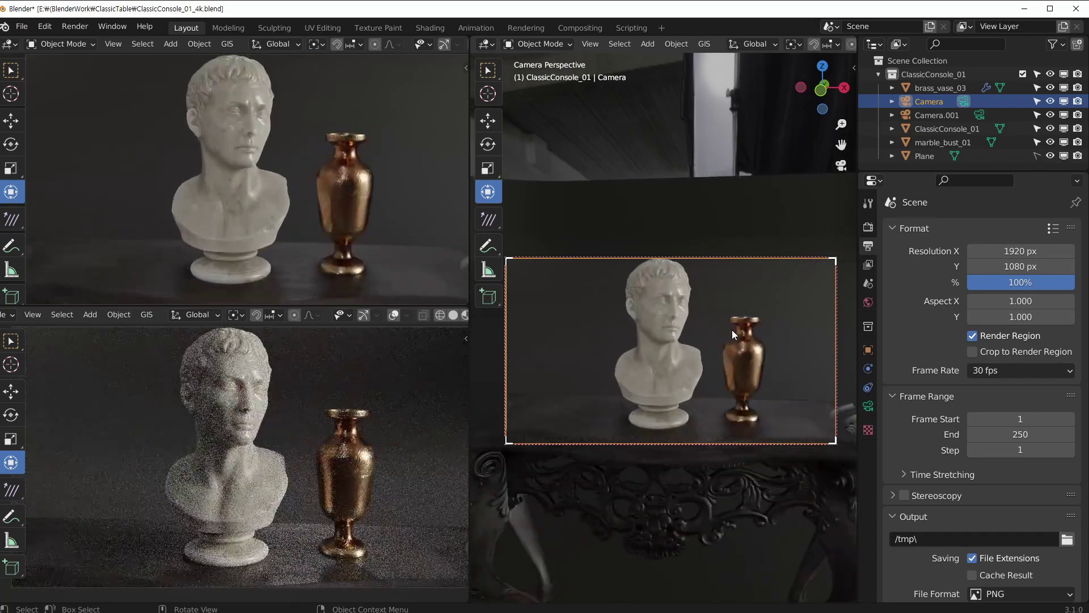
pyautogui.scroll(-2, 732, 329)
pyautogui.scroll(2, 732, 329)
pyautogui.keyDown('shift'); pyautogui.moveTo(732, 330); pyautogui.dragTo(784, 312, button='middle'); pyautogui.keyUp('shift')
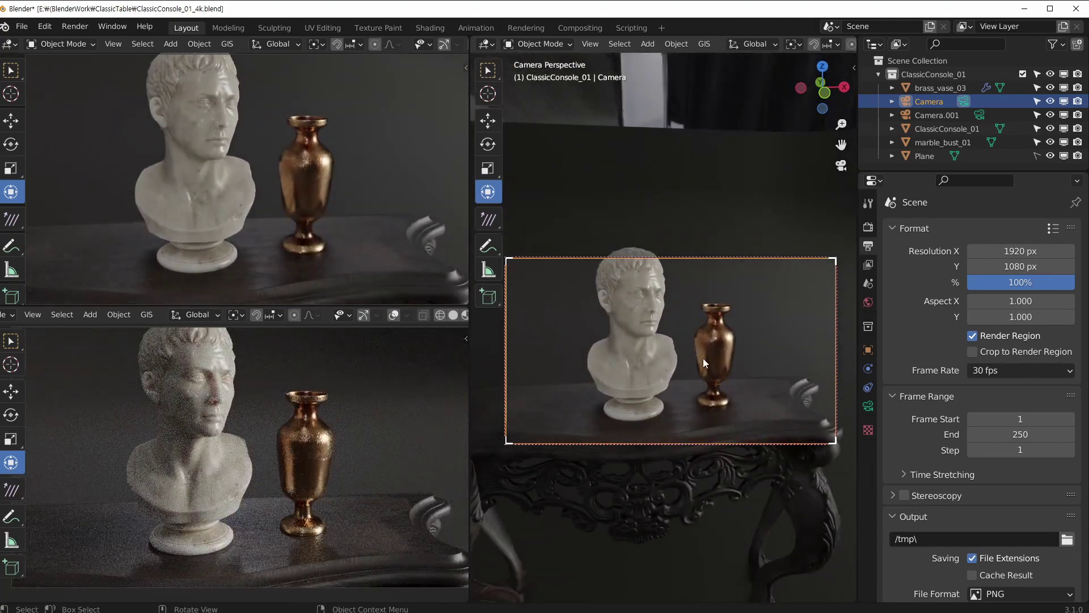
pyautogui.moveTo(703, 358); pyautogui.dragTo(644, 346, button='middle')
pyautogui.scroll(-9, 645, 363)
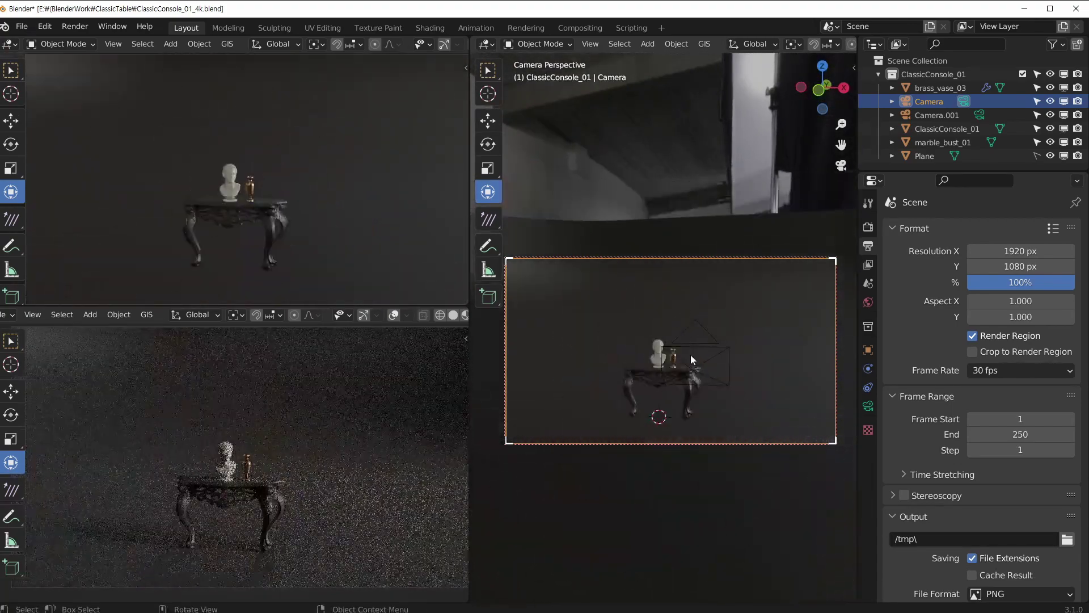
# Step: Move the locked camera back in until the bust and vase fill the frame
pyautogui.scroll(8, 592, 382)
pyautogui.moveTo(652, 378); pyautogui.dragTo(709, 344, button='middle')
pyautogui.scroll(6, 713, 331)
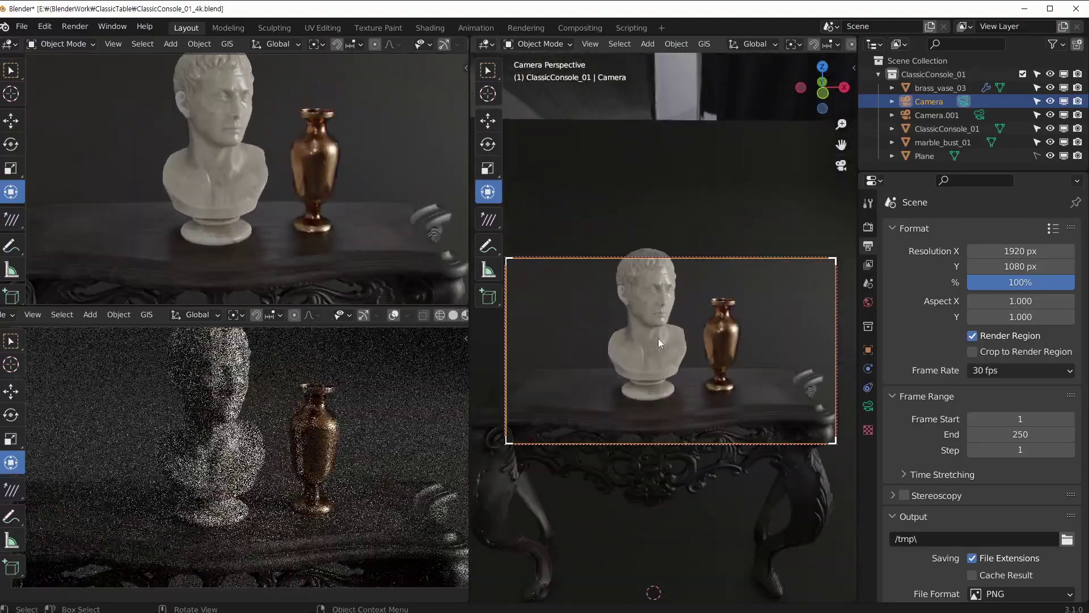
pyautogui.scroll(4, 658, 339)
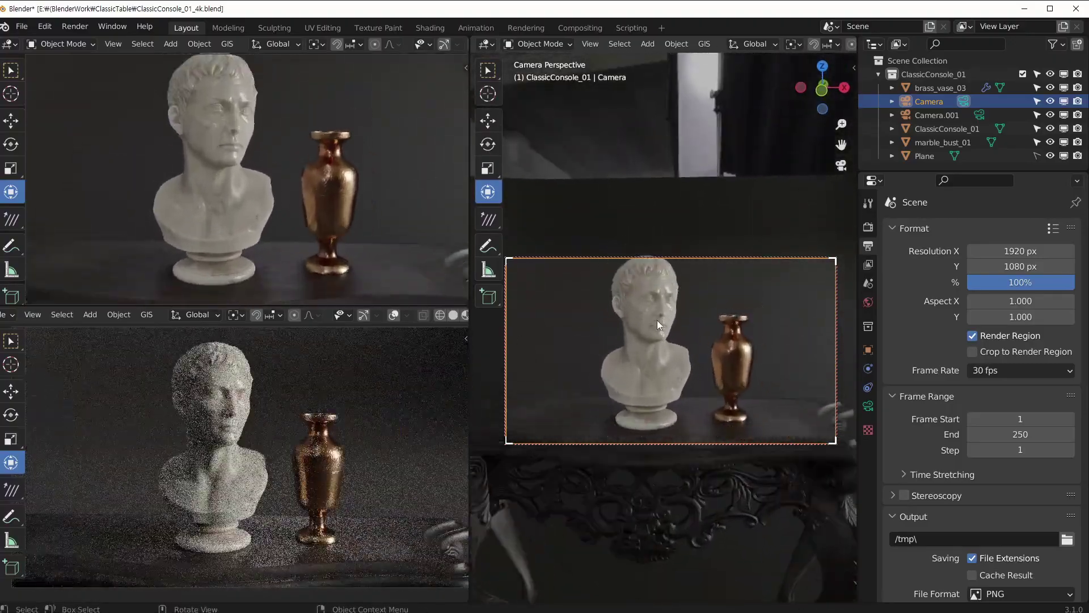
# Step: Turn off the Camera to View lock in the large viewport and orbit out of the camera view
pyautogui.press('n')
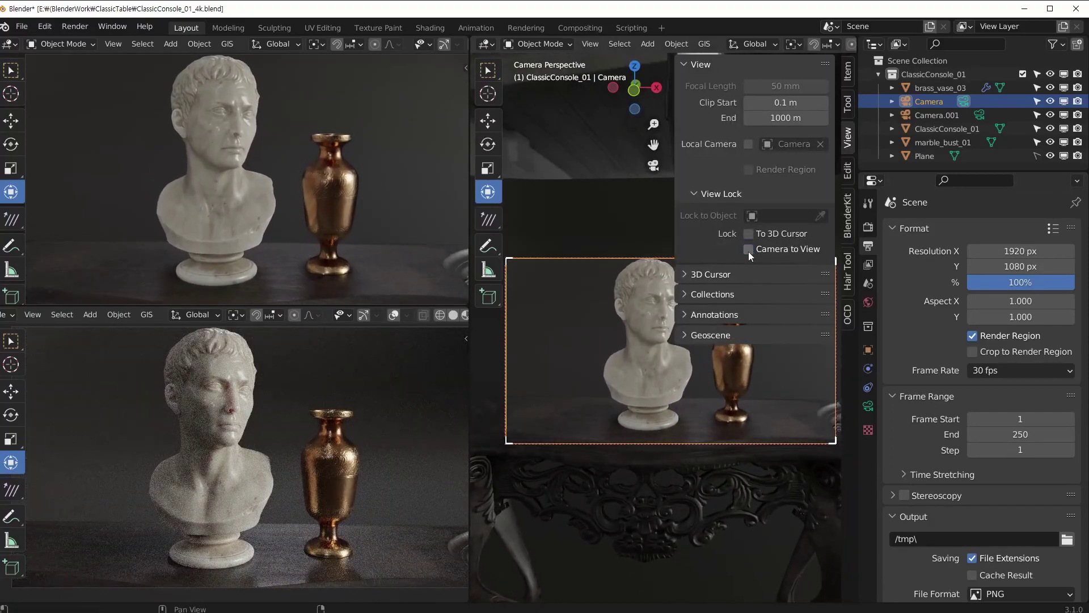
pyautogui.press('n')
pyautogui.moveTo(732, 291); pyautogui.dragTo(659, 317, button='middle')
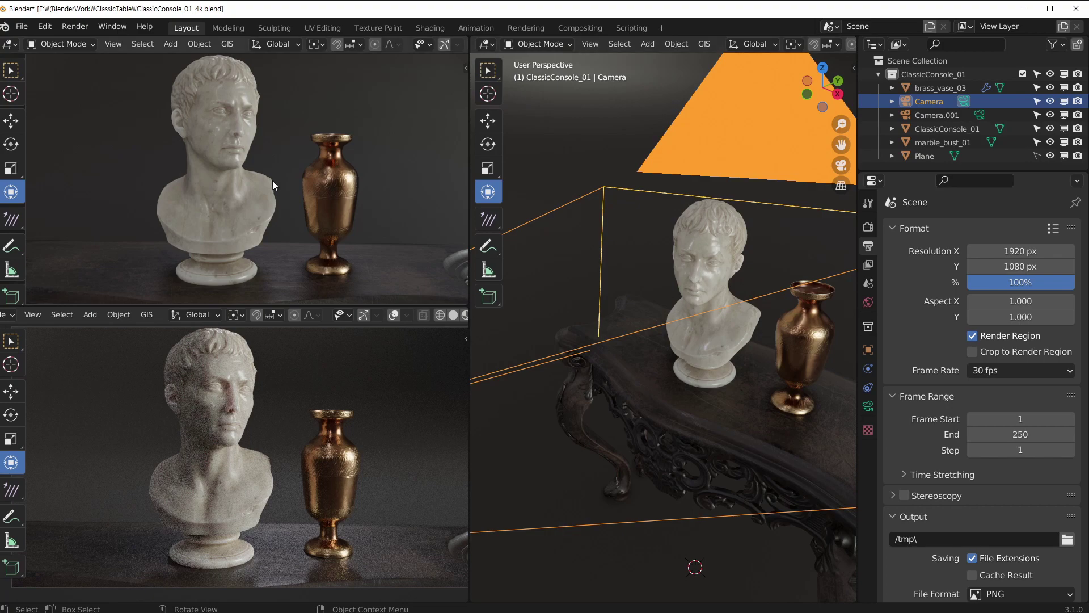
# Step: Reframe the bust and vase closely in the upper small viewport's locked camera view, and rotate the camera slightly with its gizmo
pyautogui.scroll(-5, 733, 231)
pyautogui.moveTo(308, 170); pyautogui.dragTo(276, 142, button='middle')
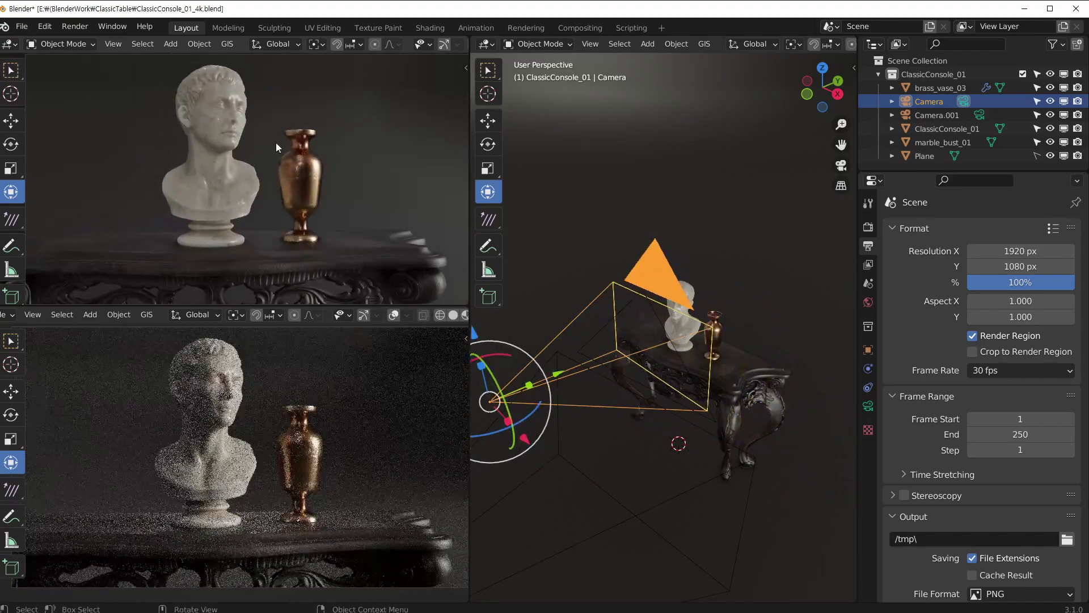
pyautogui.scroll(5, 275, 142)
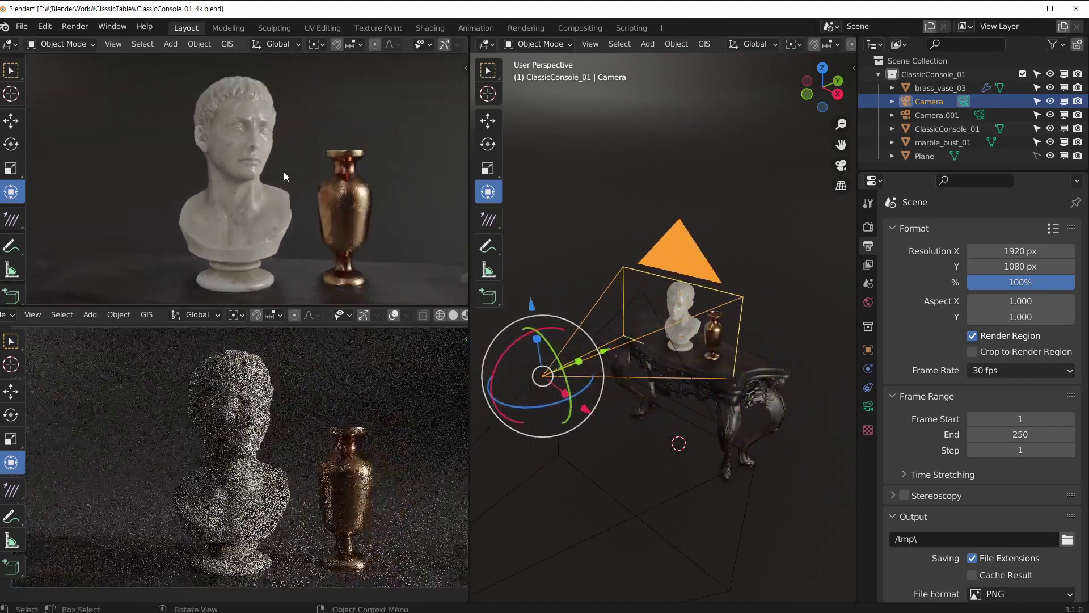
pyautogui.scroll(3, 284, 161)
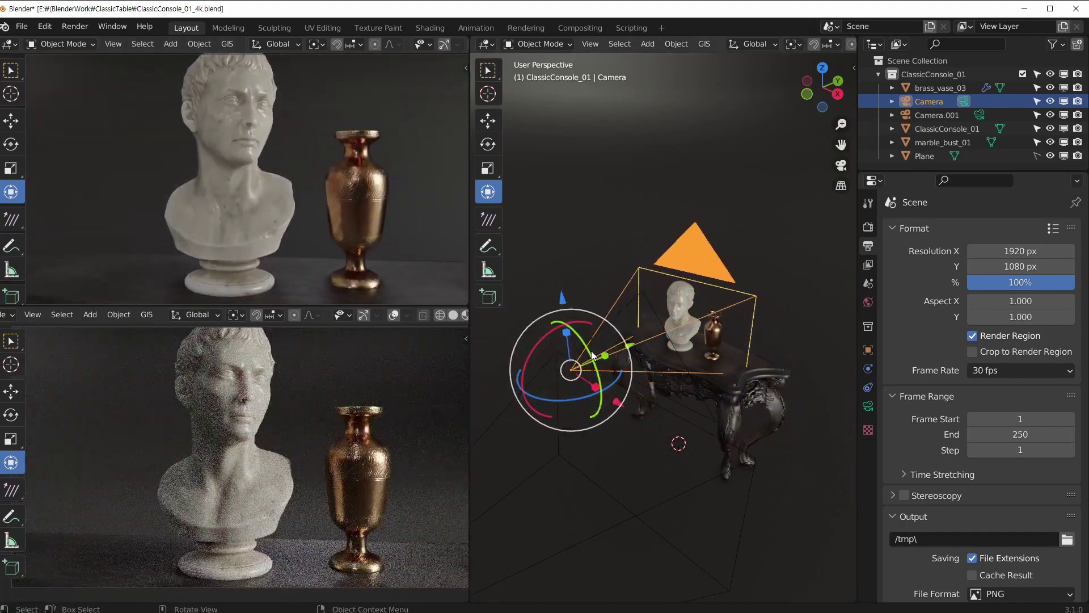
pyautogui.moveTo(557, 335); pyautogui.dragTo(539, 329)
pyautogui.keyDown('shift'); pyautogui.moveTo(297, 197); pyautogui.dragTo(328, 157, button='middle'); pyautogui.keyUp('shift')
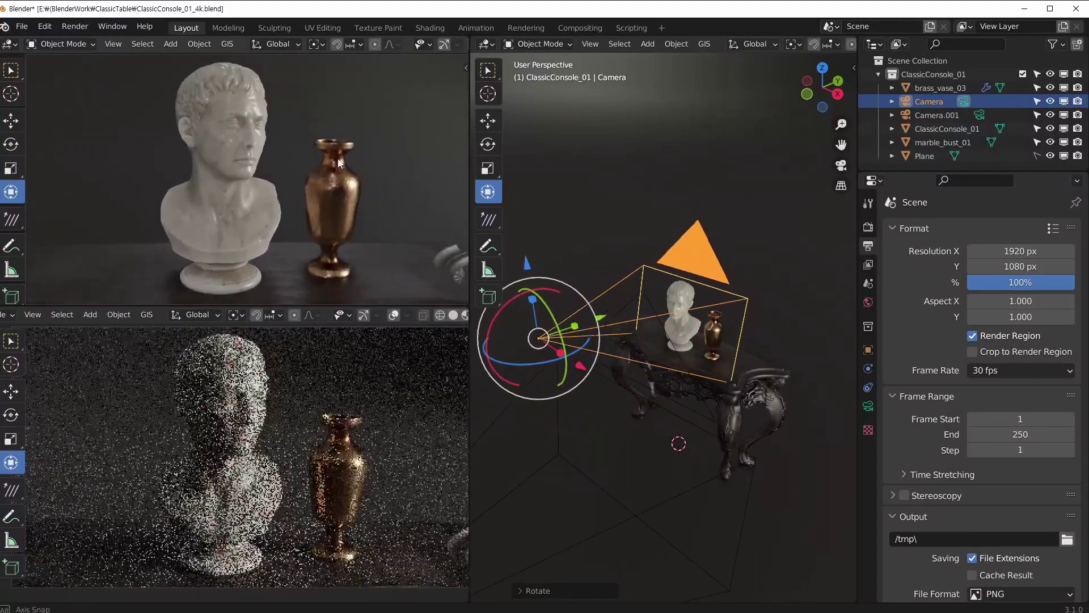
# Step: Check the large viewport's View Lock settings and look through the camera with its lock off
pyautogui.click(716, 178)
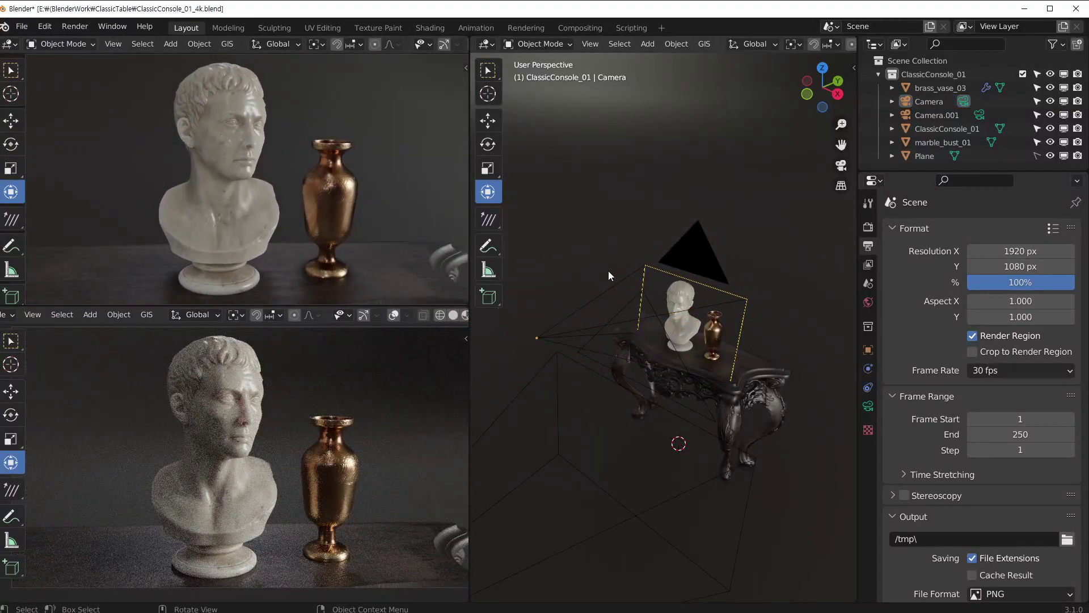
pyautogui.click(621, 276)
pyautogui.press('n')
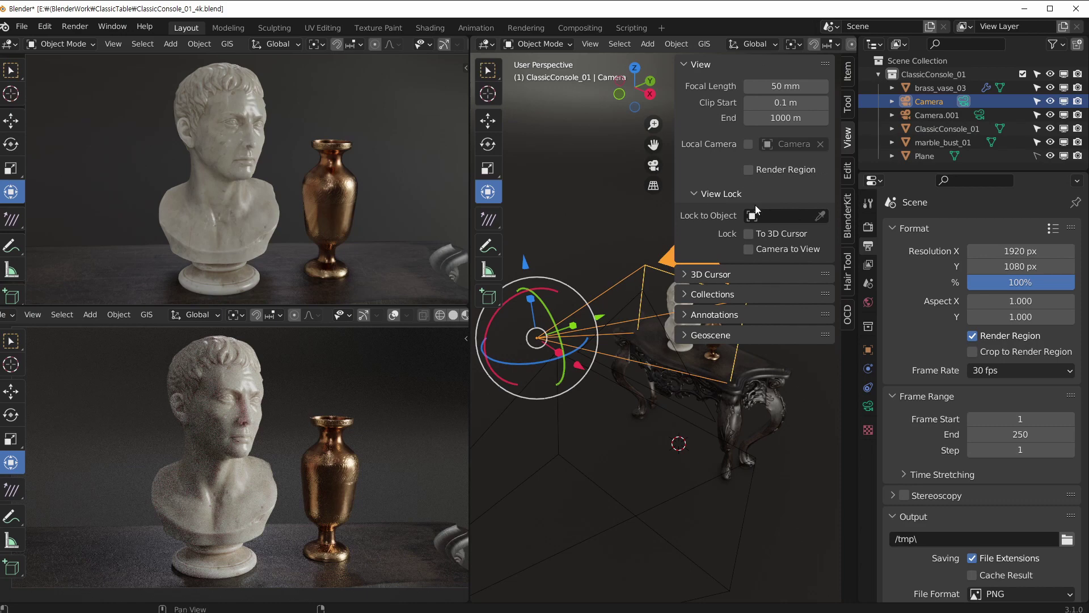
pyautogui.click(564, 197)
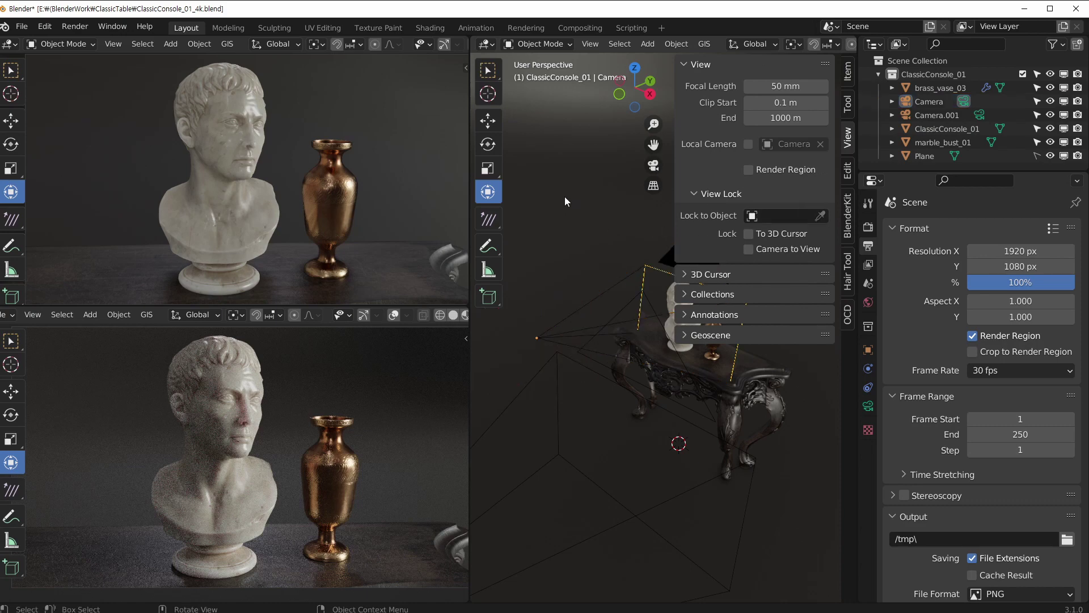
pyautogui.click(624, 282)
pyautogui.press('KP_0')
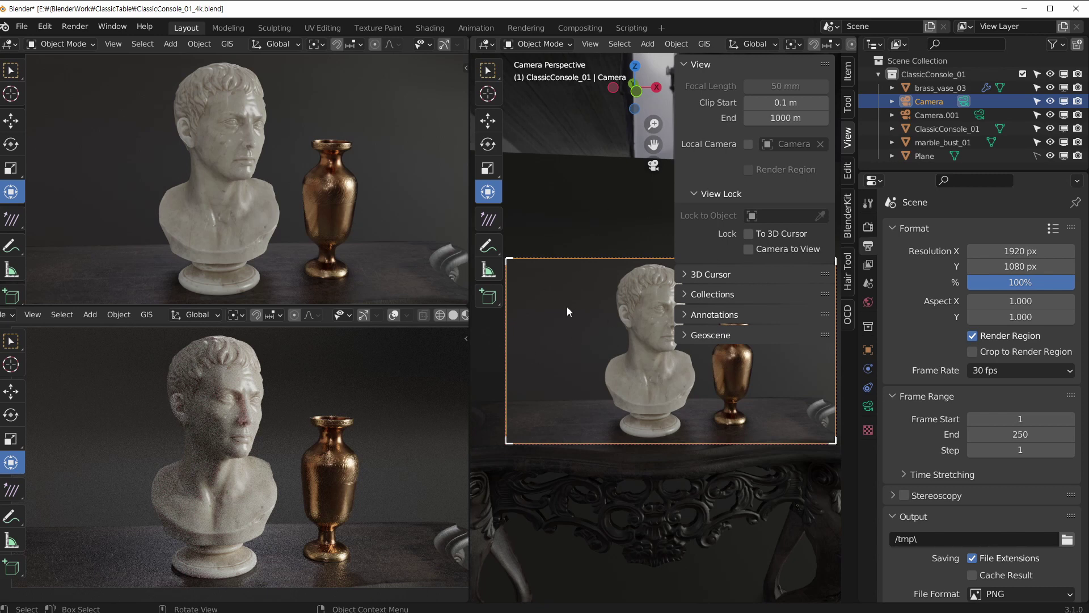
pyautogui.press('n')
# Step: Leave the camera view and select the second camera, Camera.001, beside the console table
pyautogui.moveTo(659, 205); pyautogui.dragTo(624, 240, button='middle')
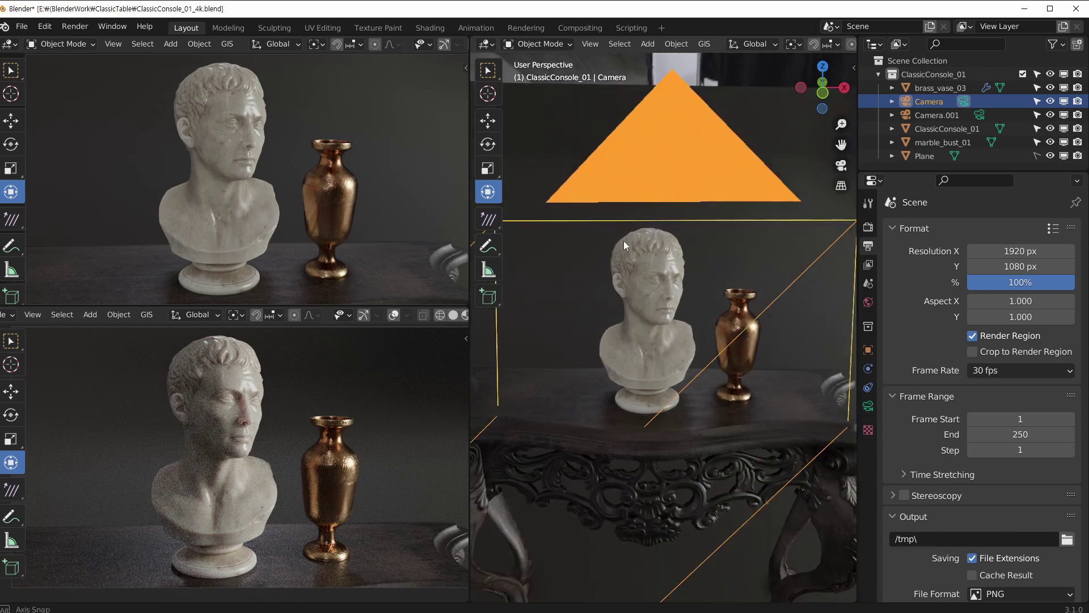
pyautogui.scroll(-5, 703, 281)
pyautogui.moveTo(704, 281); pyautogui.dragTo(715, 339, button='middle')
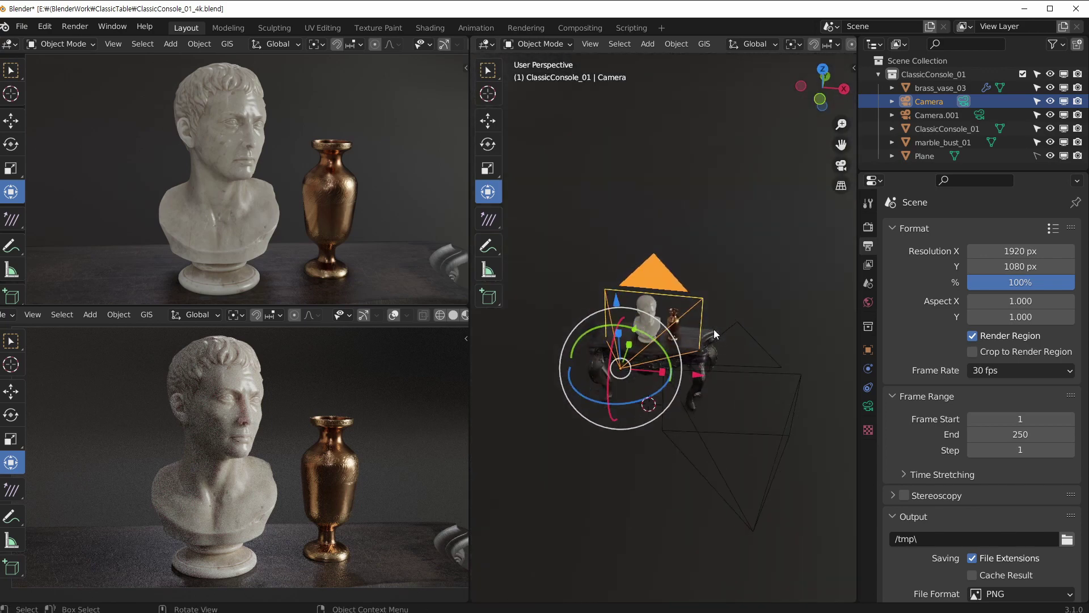
pyautogui.scroll(5, 732, 345)
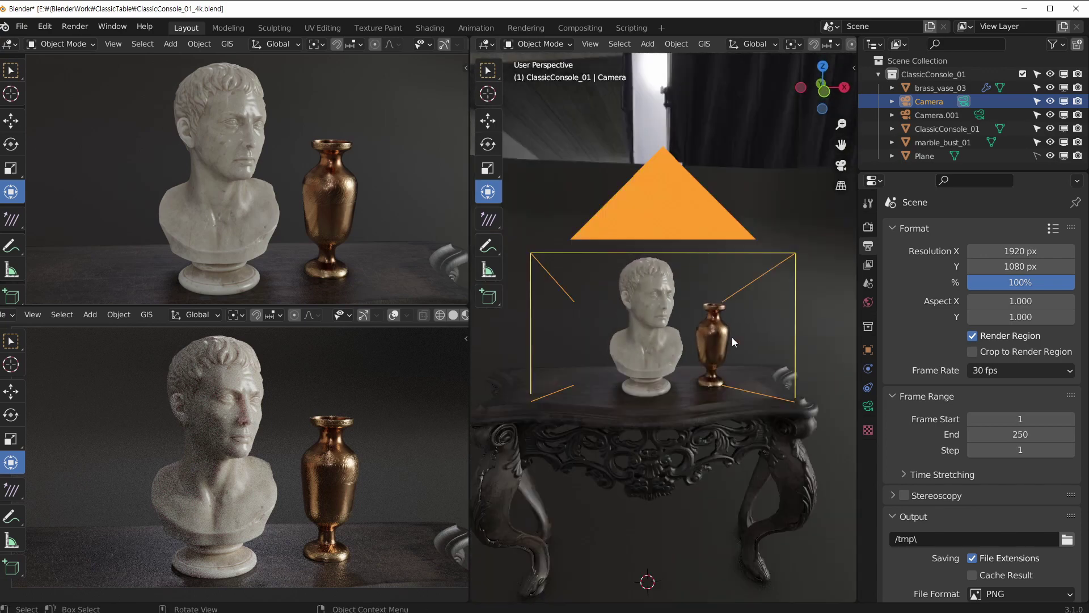
pyautogui.scroll(-5, 731, 337)
pyautogui.click(757, 373)
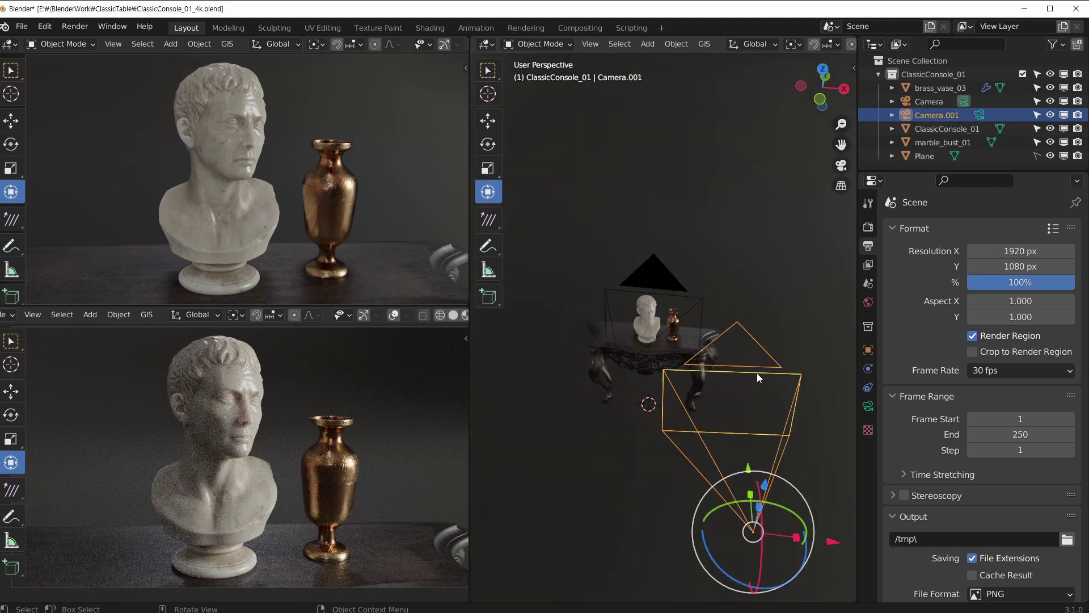
# Step: Switch repeatedly in and out of the active camera's view to check which camera it uses while Camera.001 is selected
pyautogui.press('ctrl+KP_0')
pyautogui.press('KP_0')
pyautogui.press('KP_0')
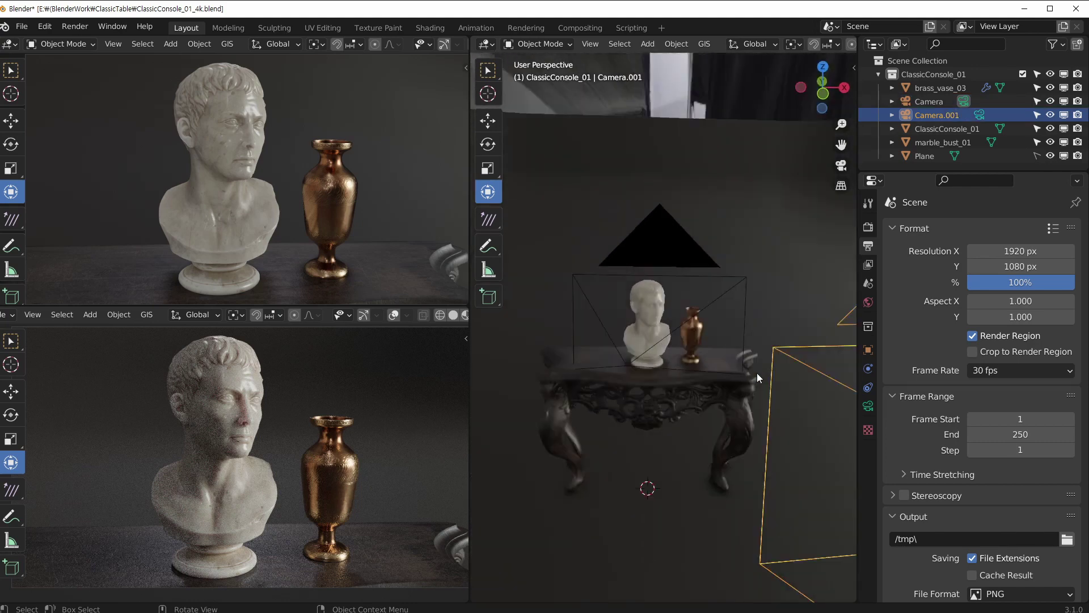
pyautogui.press('KP_0')
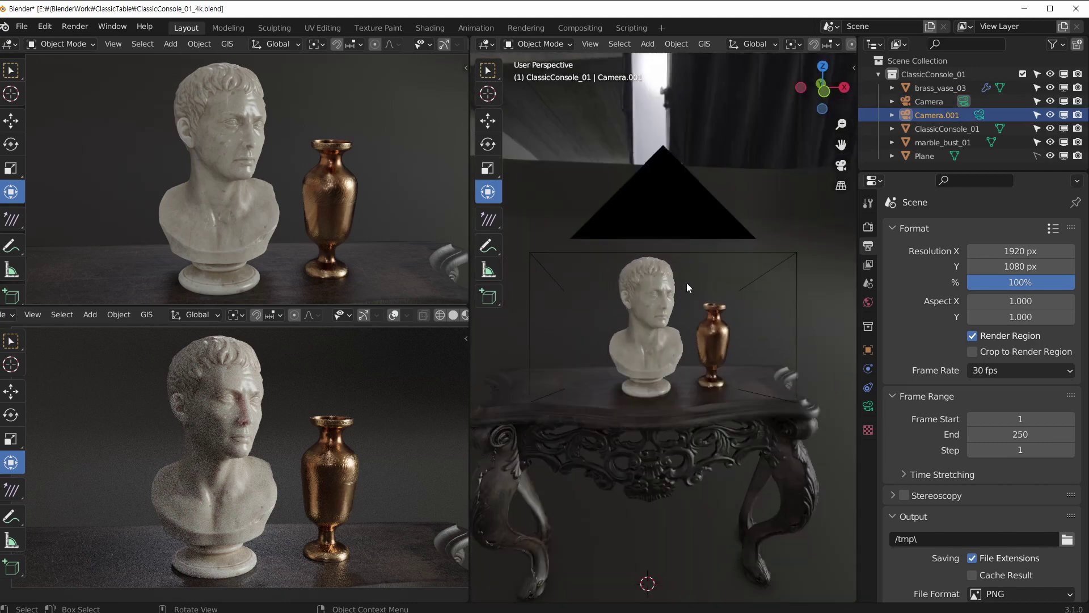
pyautogui.press('KP_0')
pyautogui.press('KP_0')
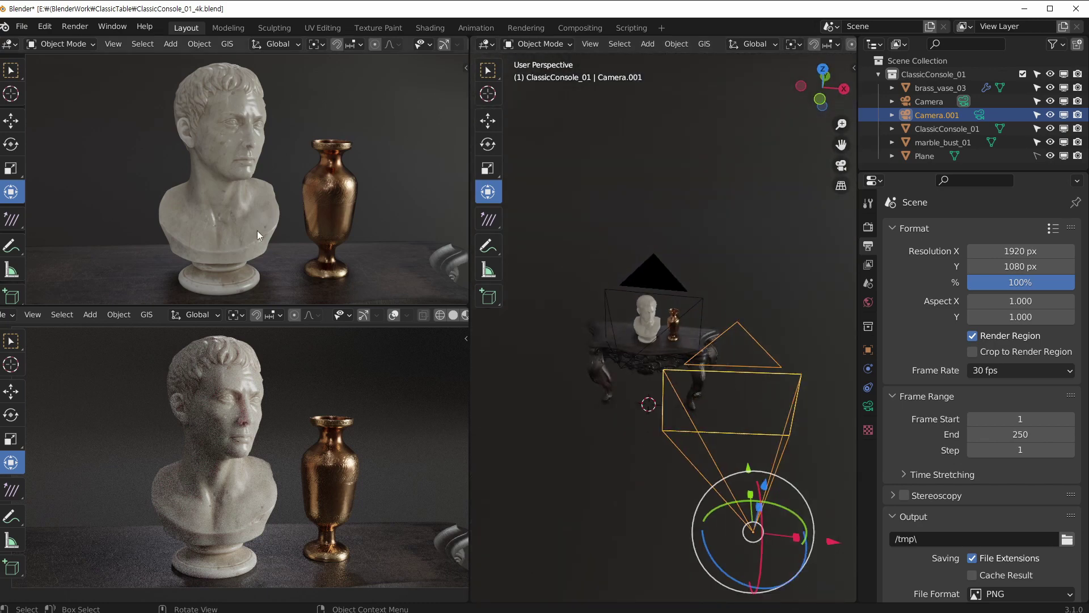
# Step: Make Camera.001 the scene's active camera and switch the active camera back to Camera
pyautogui.moveTo(798, 331); pyautogui.dragTo(723, 321, button='middle')
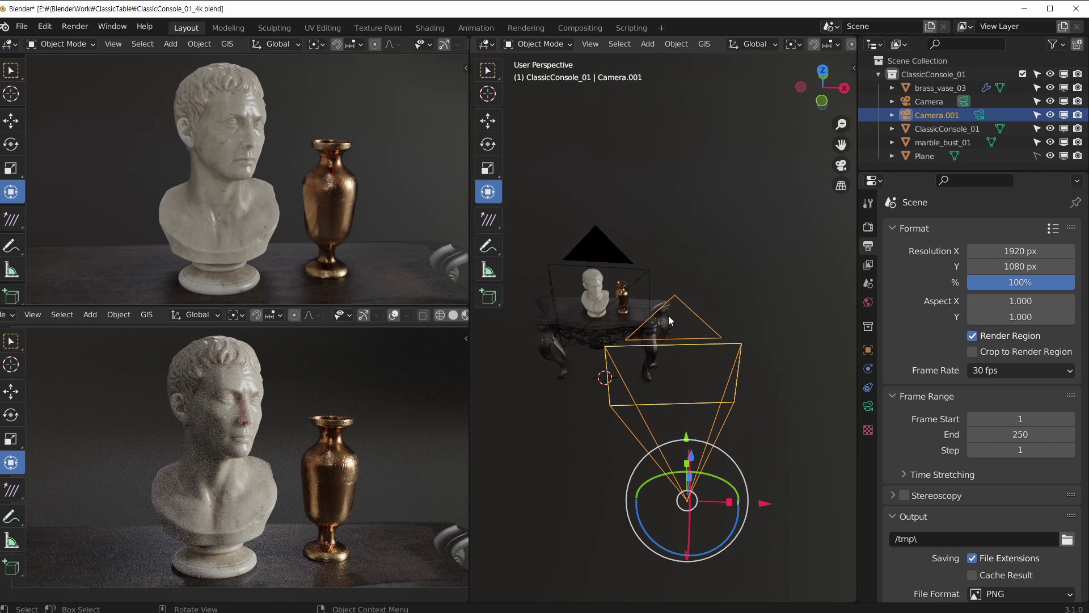
pyautogui.click(719, 329)
pyautogui.click(703, 339)
pyautogui.press('ctrl+KP_0')
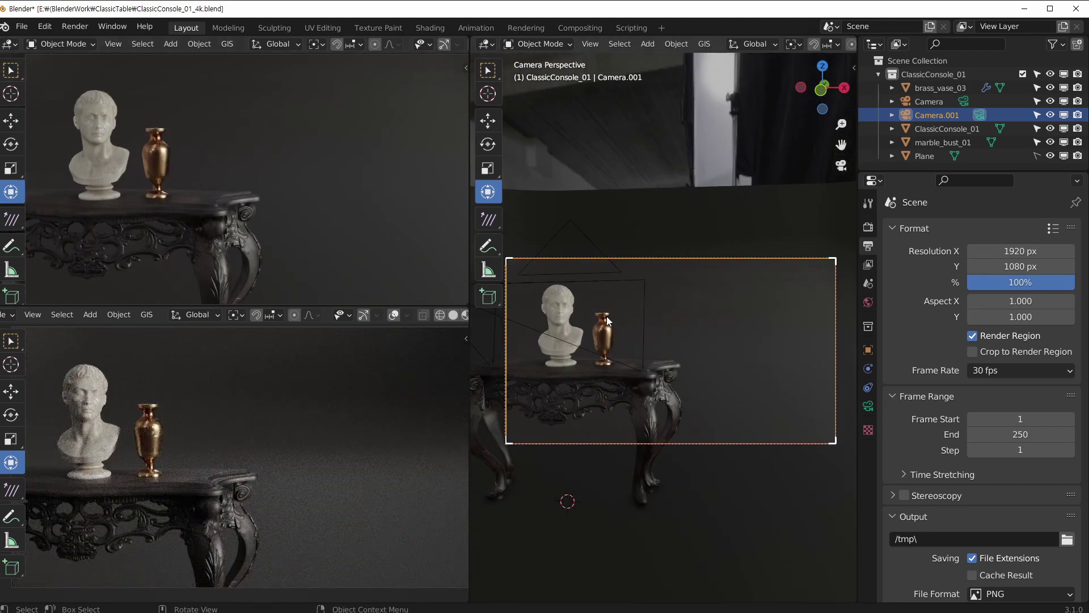
pyautogui.click(648, 302)
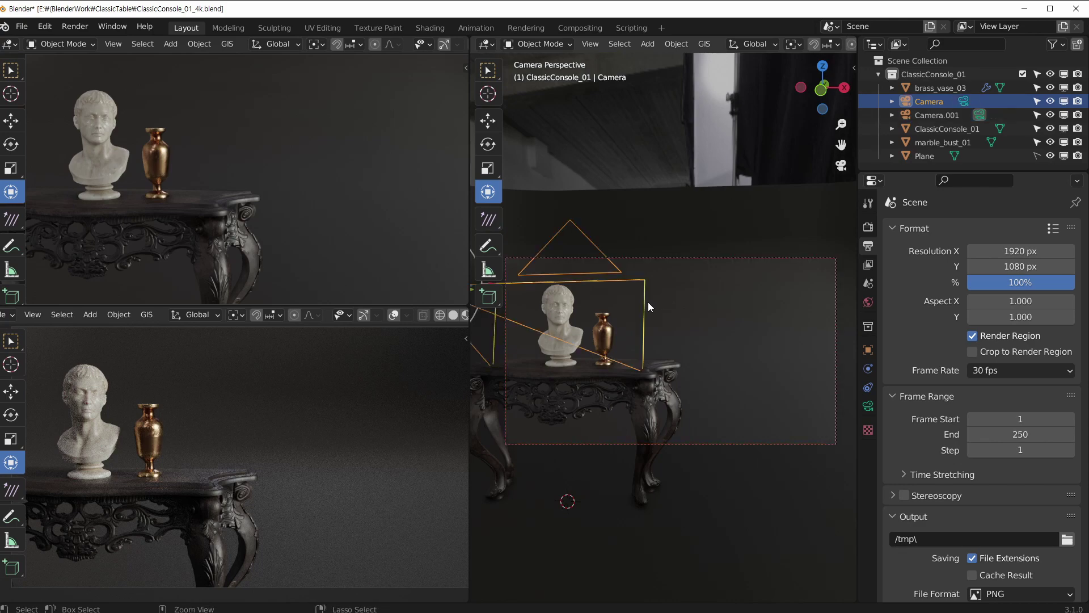
pyautogui.press('ctrl+KP_0')
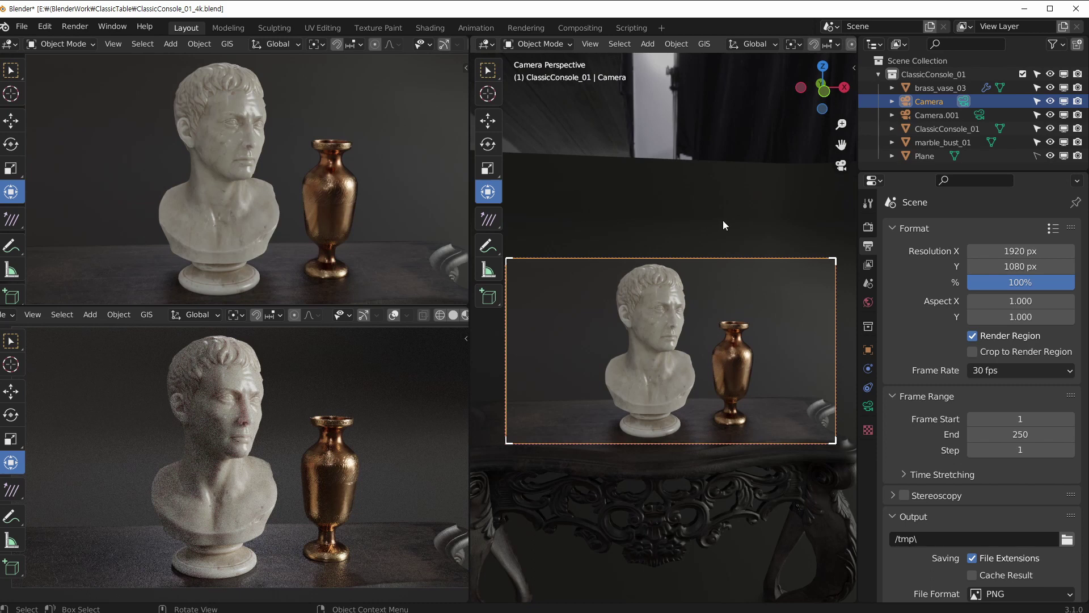
# Step: Enable Local Camera for the large viewport and assign Camera.001 to it
pyautogui.press('n')
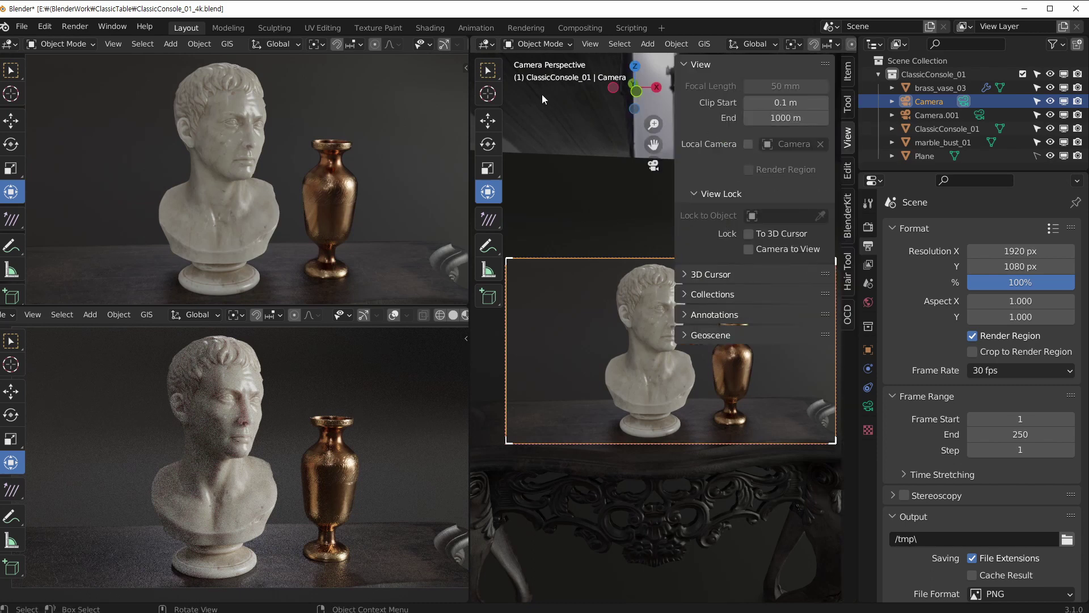
pyautogui.click(747, 145)
pyautogui.click(782, 144)
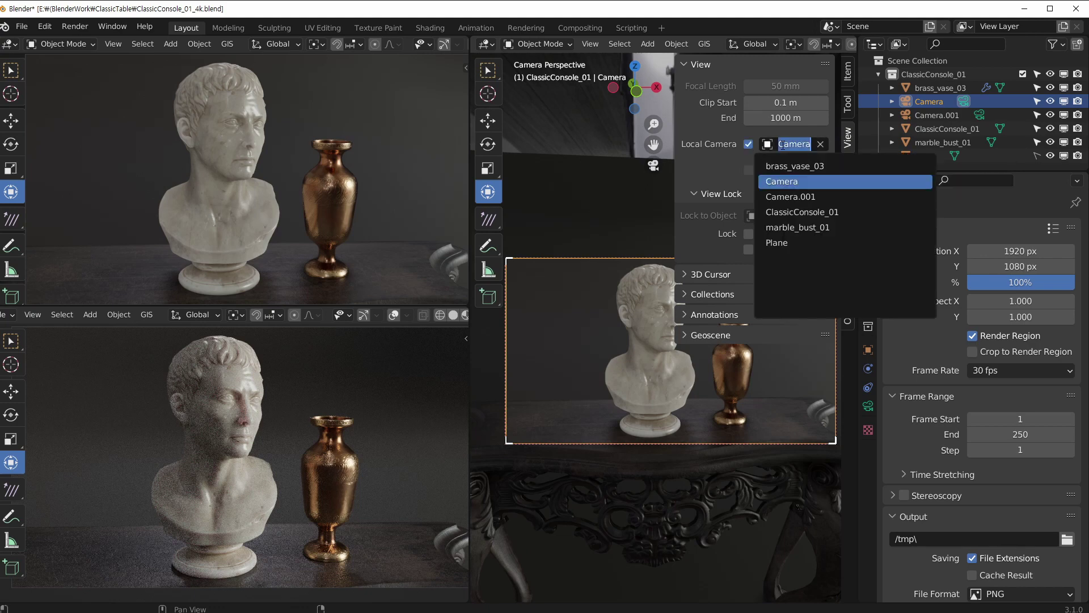
pyautogui.click(791, 196)
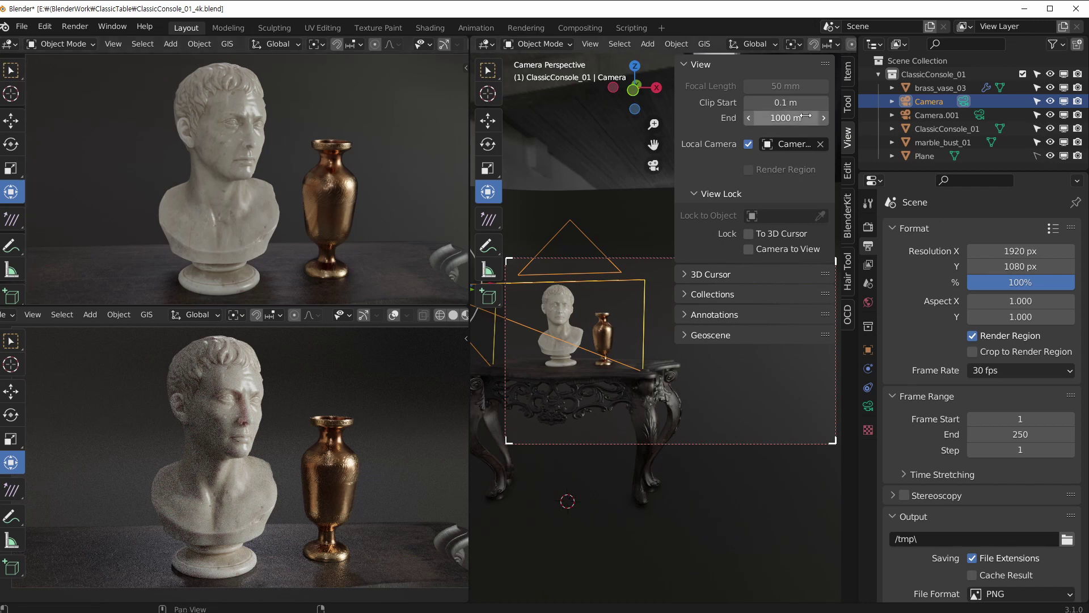
# Step: Enable Local Camera for the upper small viewport and assign Camera.001 to it
pyautogui.press('n')
pyautogui.scroll(8, 413, 187)
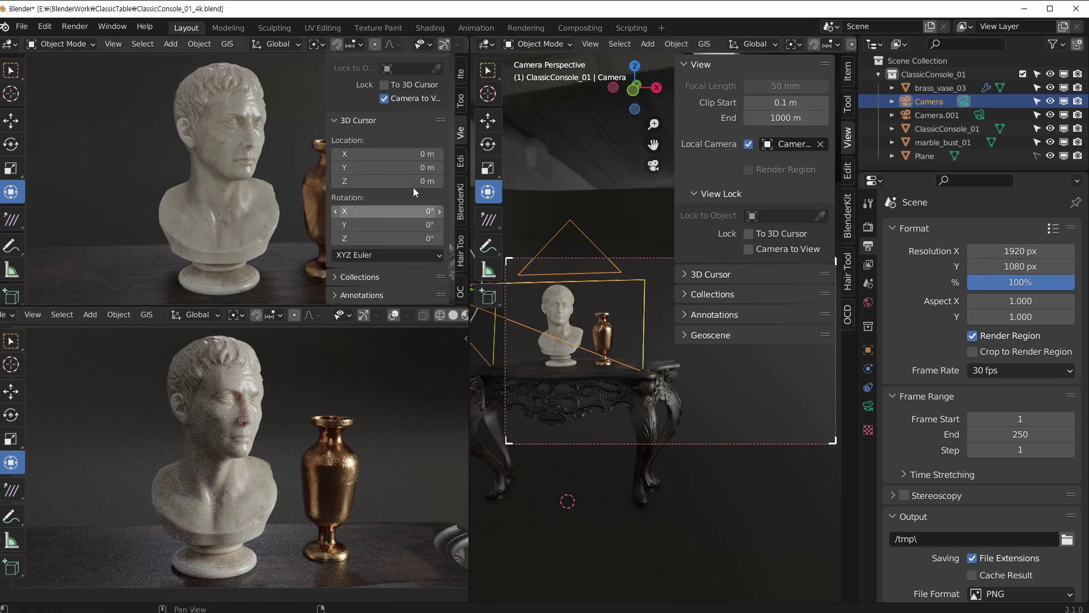
pyautogui.click(385, 134)
pyautogui.click(417, 135)
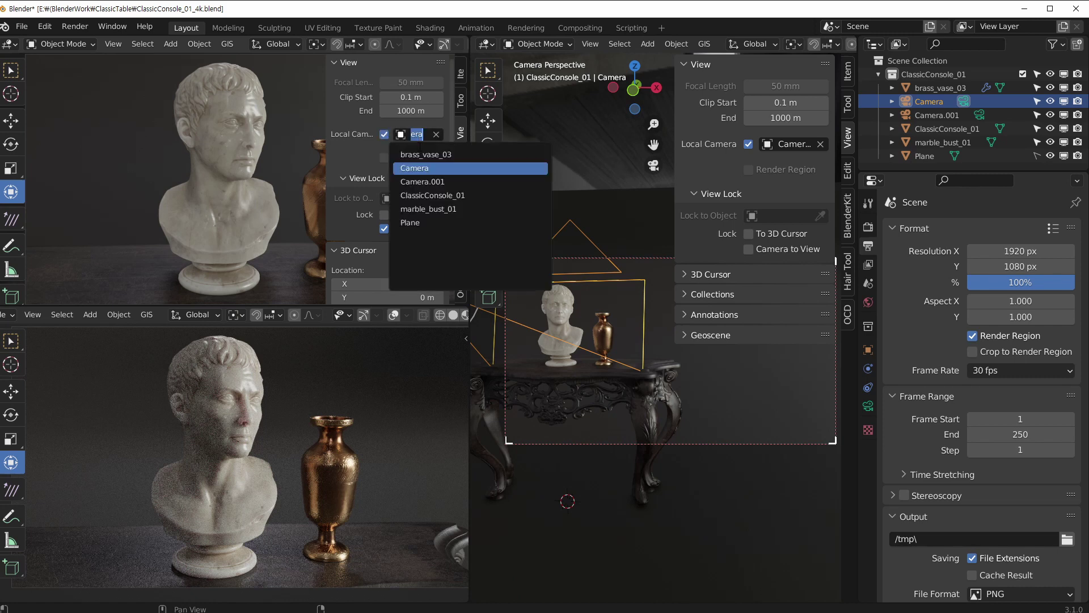
pyautogui.click(435, 184)
pyautogui.click(413, 134)
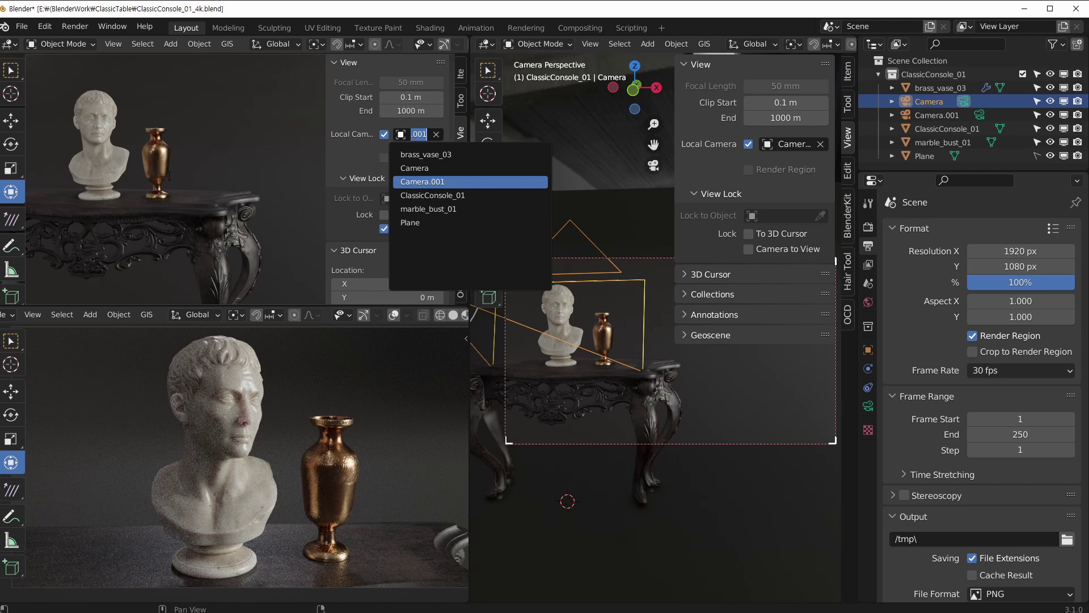
pyautogui.click(145, 116)
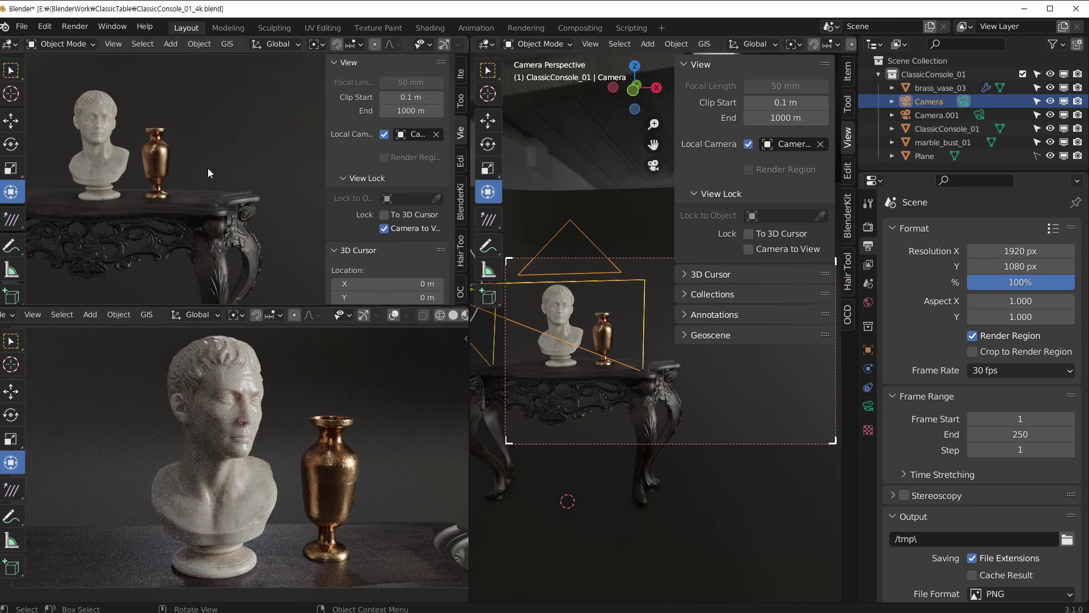
pyautogui.moveTo(189, 172)
pyautogui.mouseDown(button='middle')
pyautogui.moveTo(166, 172)
pyautogui.moveTo(219, 212)
pyautogui.moveTo(186, 205)
pyautogui.moveTo(233, 196)
pyautogui.moveTo(182, 173)
pyautogui.mouseUp(button='middle')
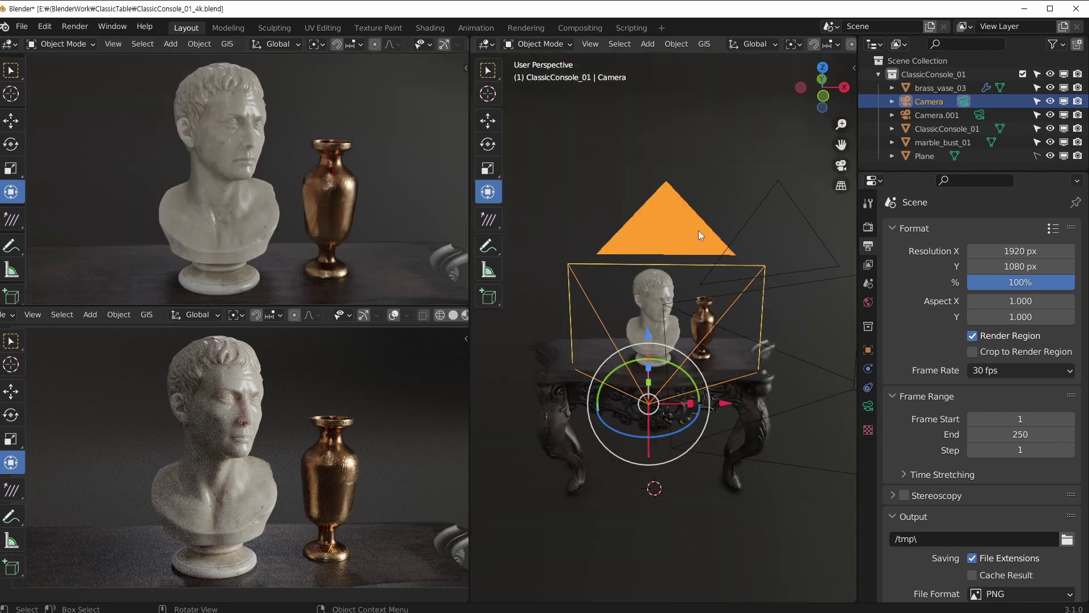
# Step: Delete the second camera, Camera.001, from the scene and save the file
pyautogui.moveTo(699, 231); pyautogui.dragTo(677, 225, button='middle')
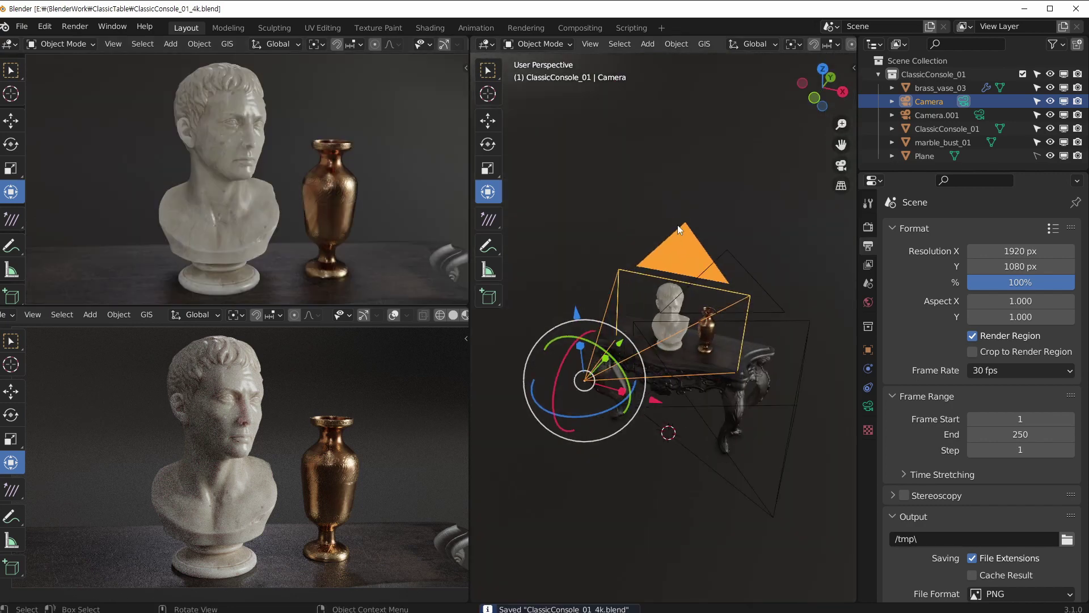
pyautogui.moveTo(602, 368); pyautogui.dragTo(615, 401, button='middle')
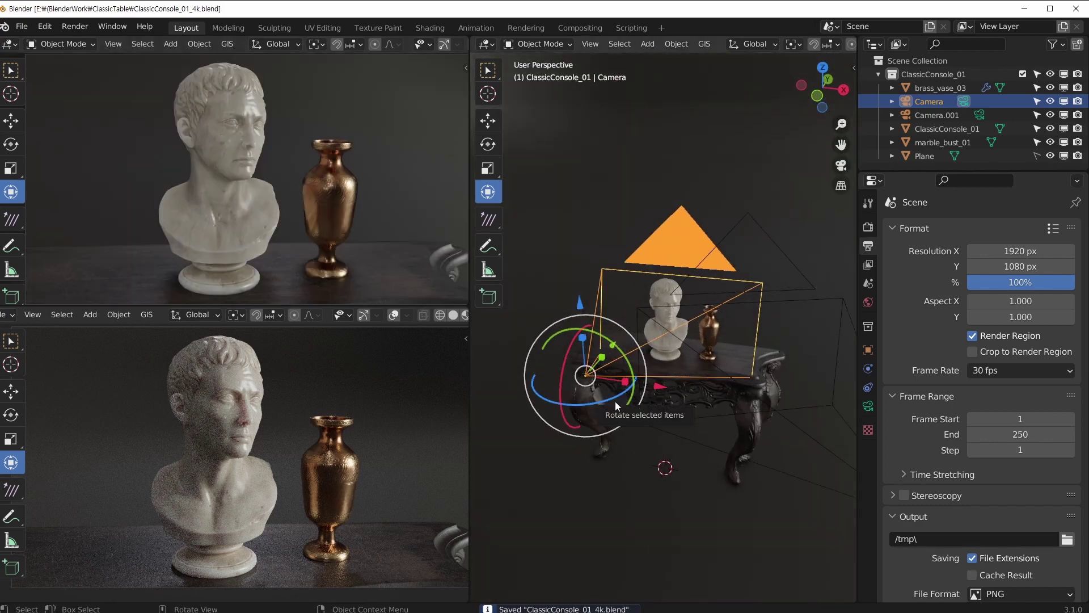
pyautogui.moveTo(799, 363); pyautogui.dragTo(783, 371, button='middle')
pyautogui.click(828, 316)
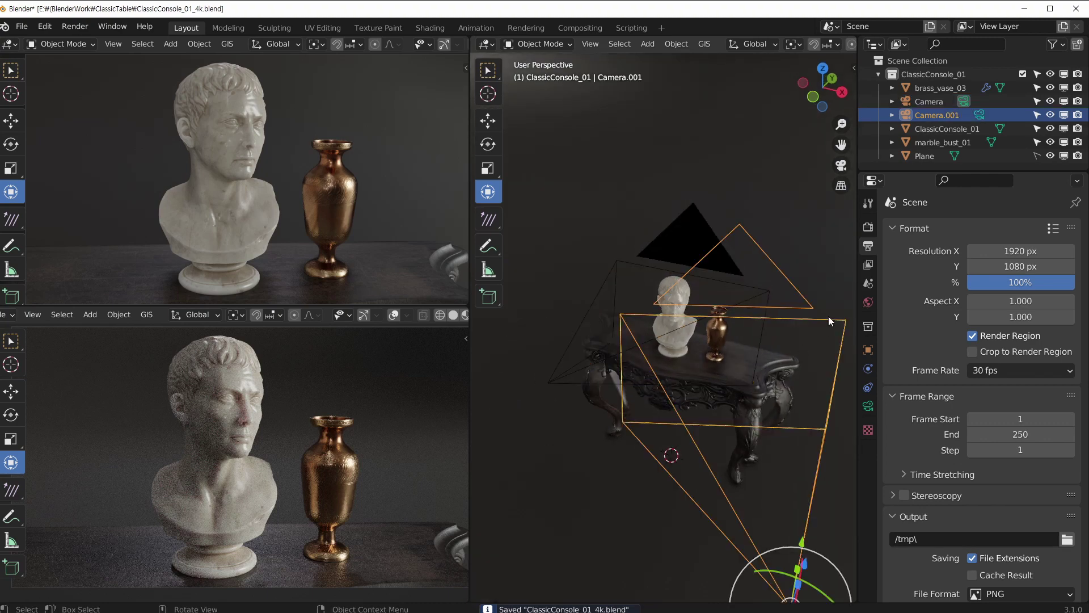
pyautogui.press('Delete')
pyautogui.hotkey('ctrl', 's')
pyautogui.scroll(4, 673, 346)
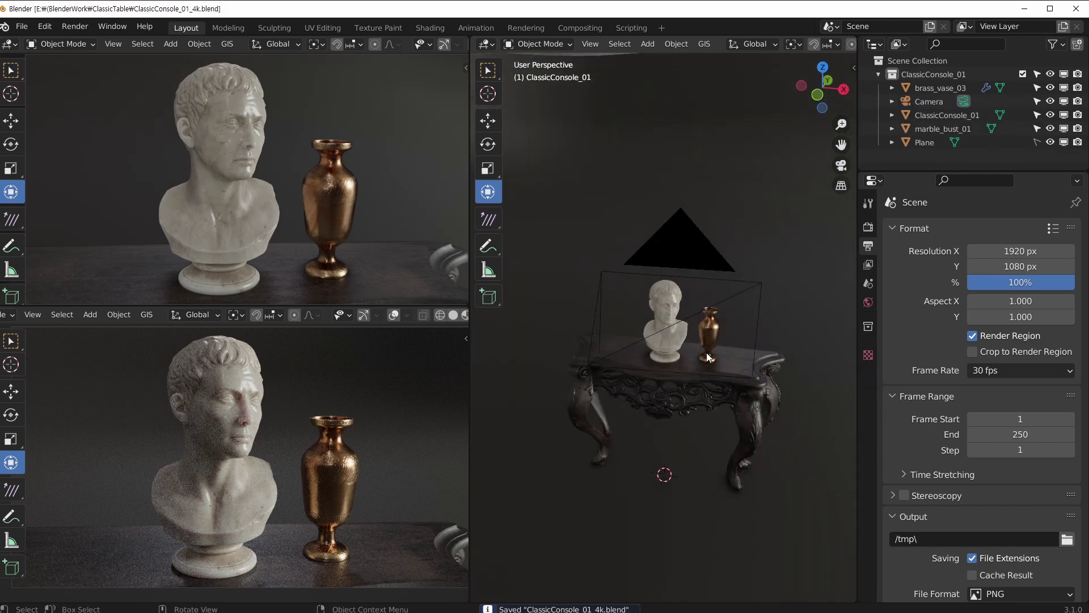
# Step: Examine the console table, bust and brass vase from several angles and distances in the large viewport
pyautogui.click(741, 451)
pyautogui.scroll(4, 737, 434)
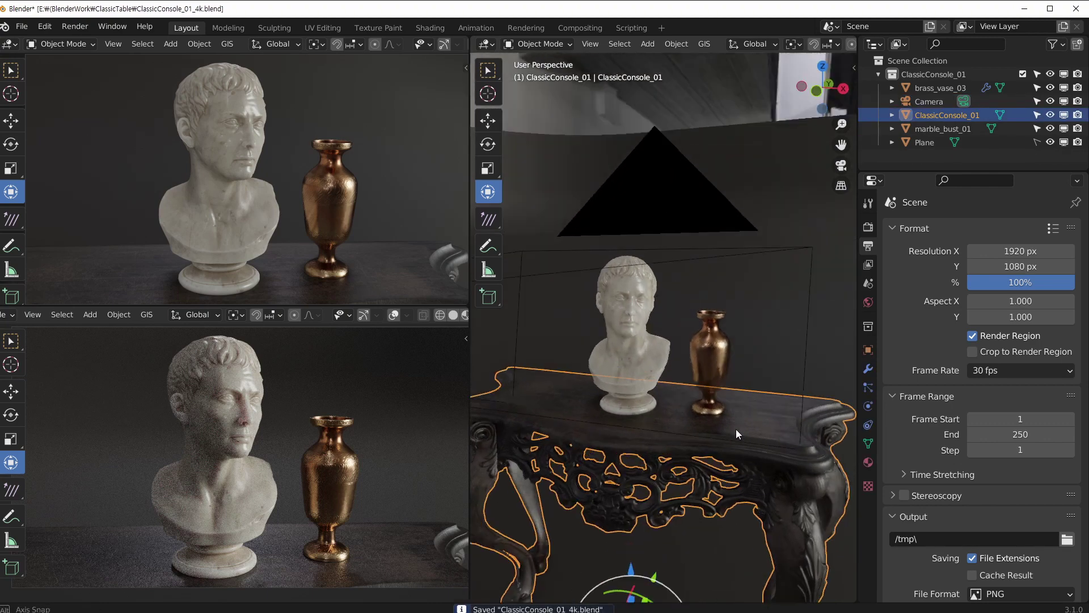
pyautogui.click(618, 306)
pyautogui.click(725, 357)
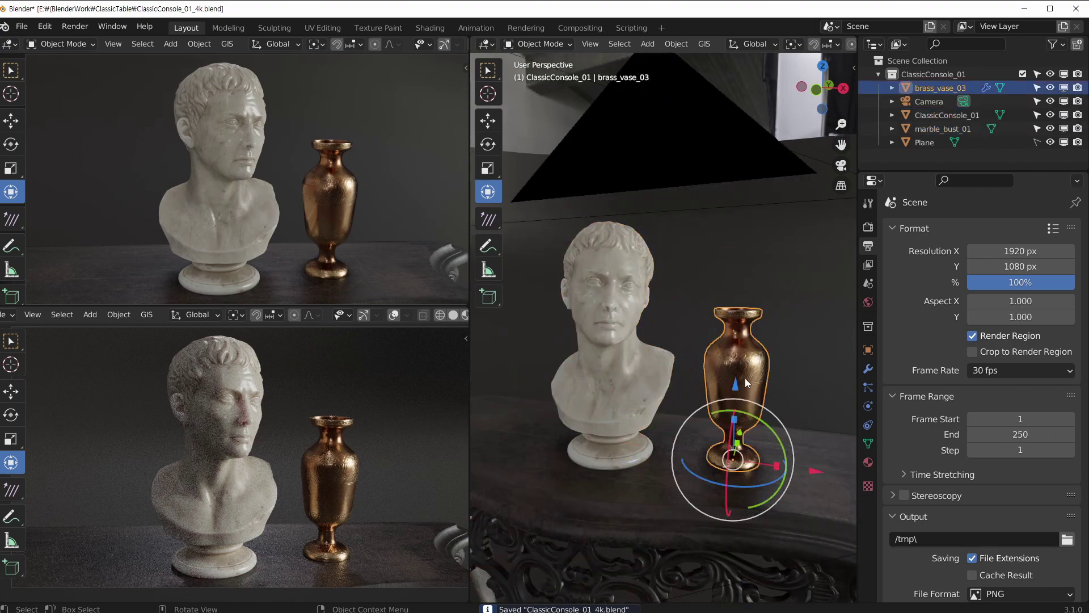
pyautogui.scroll(1, 726, 355)
pyautogui.scroll(2, 726, 355)
pyautogui.moveTo(743, 335); pyautogui.dragTo(794, 224, button='middle')
pyautogui.scroll(2, 718, 359)
pyautogui.scroll(-2, 670, 230)
pyautogui.scroll(-3, 624, 238)
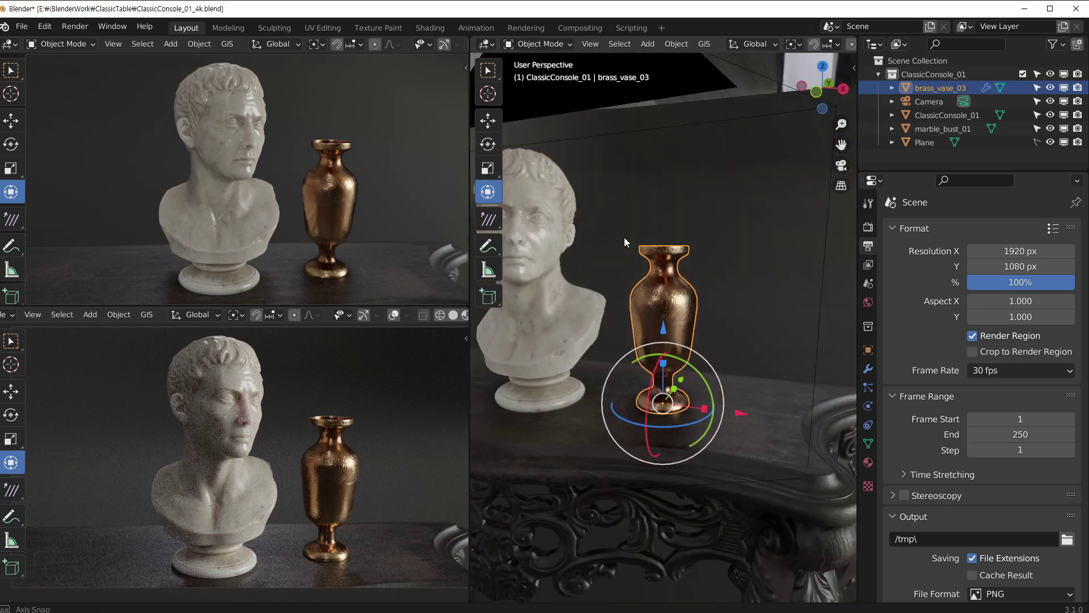
pyautogui.scroll(3, 633, 277)
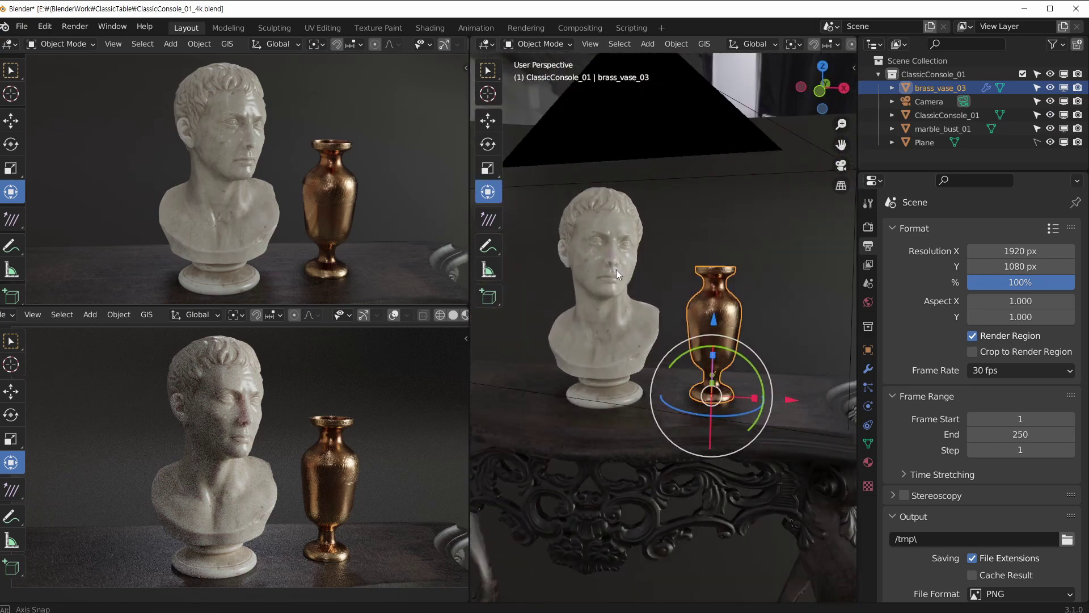
pyautogui.scroll(-3, 693, 230)
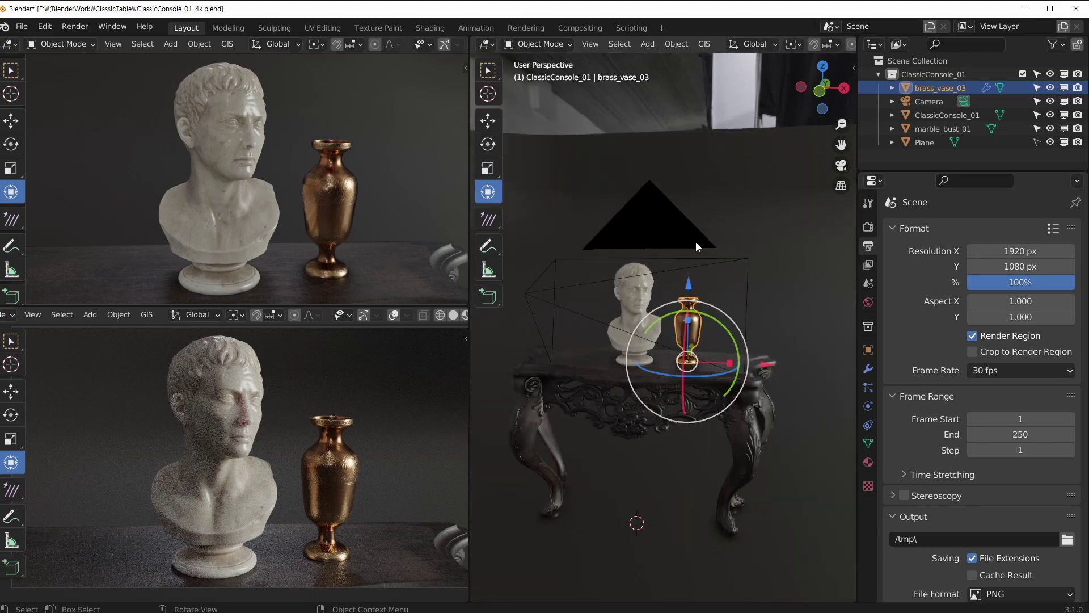
# Step: Select the scene's camera, display its lens settings, and examine its frame around the bust and vase
pyautogui.click(705, 253)
pyautogui.scroll(3, 737, 317)
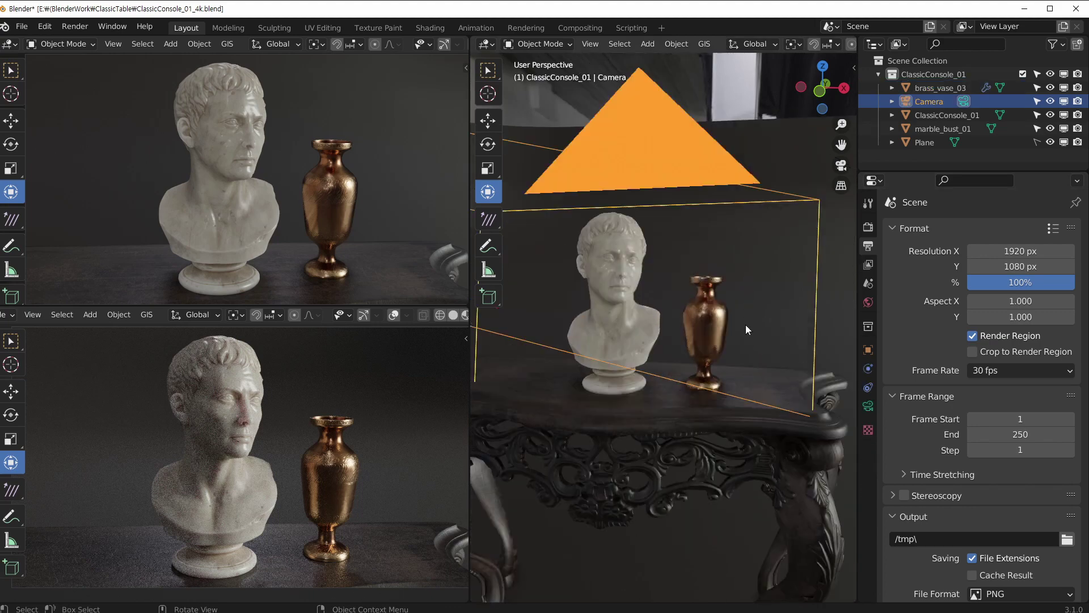
pyautogui.click(868, 406)
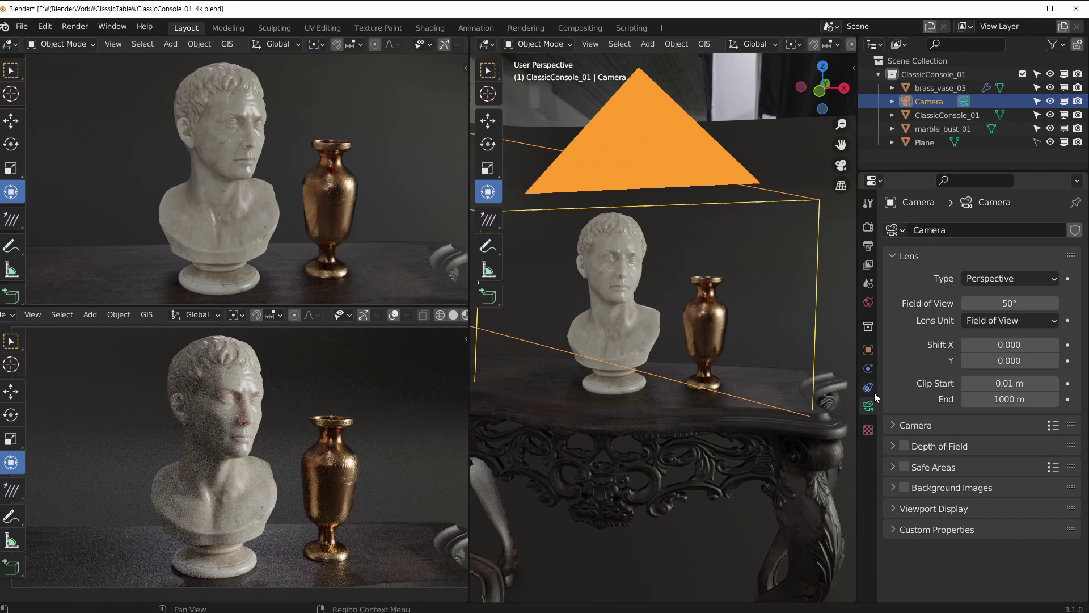
pyautogui.moveTo(753, 329); pyautogui.dragTo(677, 301, button='middle')
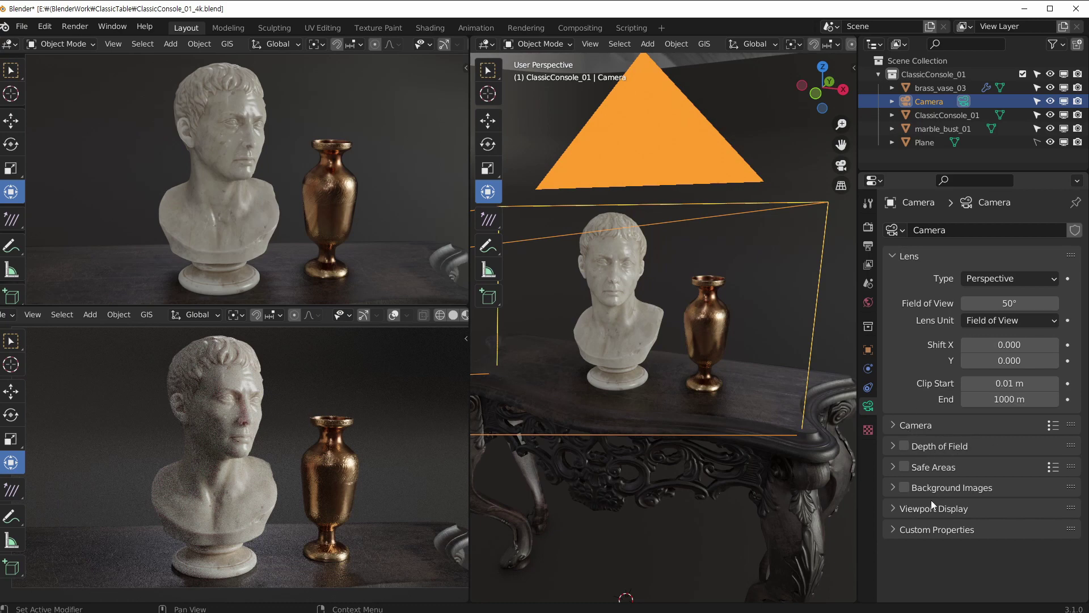
pyautogui.scroll(3, 655, 320)
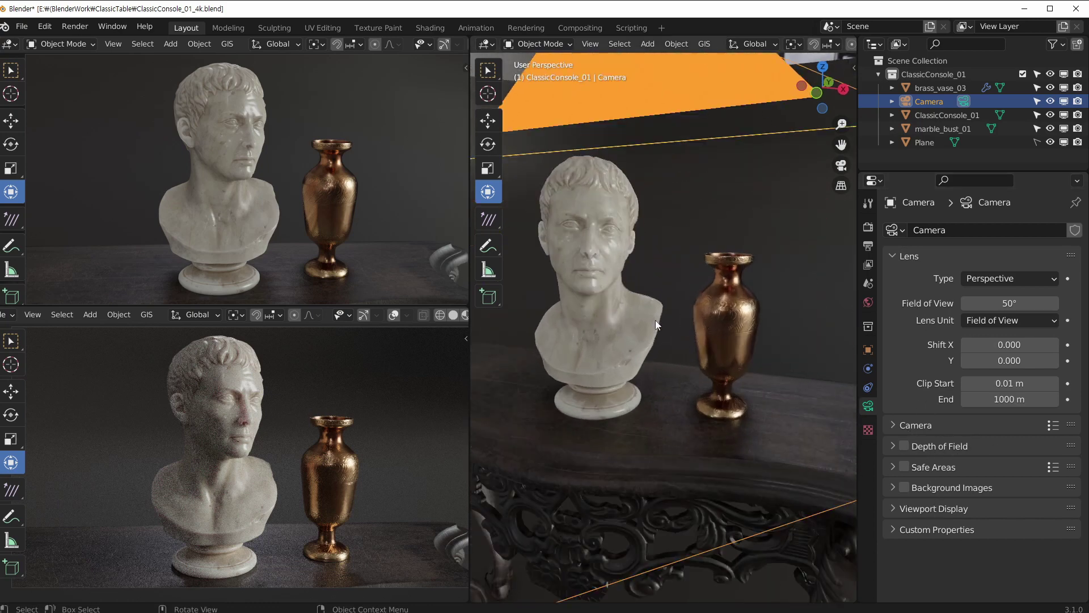
pyautogui.scroll(-5, 672, 299)
pyautogui.scroll(3, 674, 305)
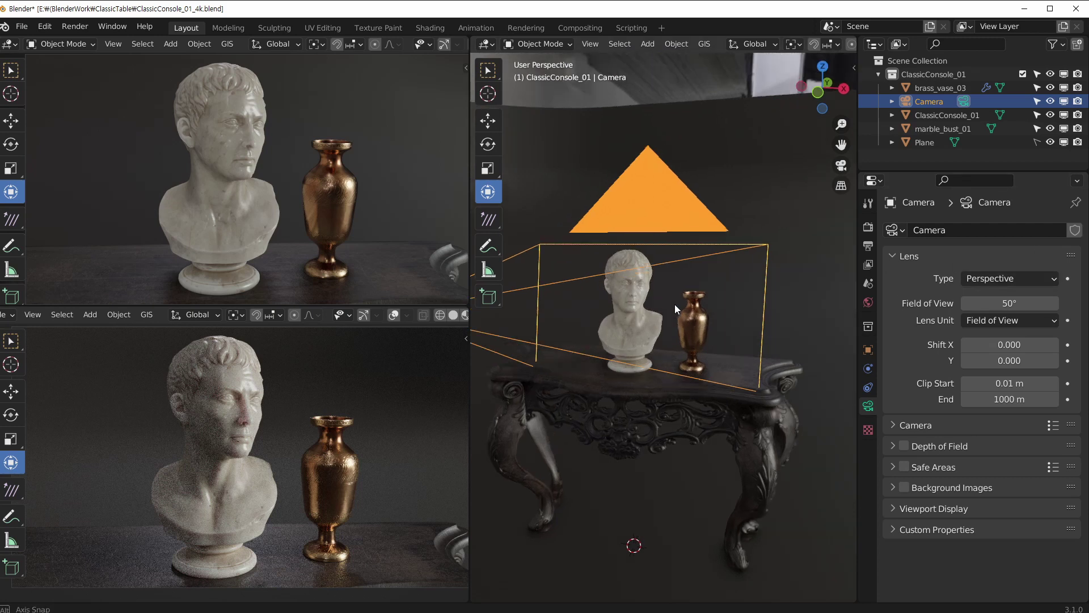
# Step: Check the available camera lens types, keep Perspective, and switch the lens unit to Millimeters
pyautogui.click(979, 284)
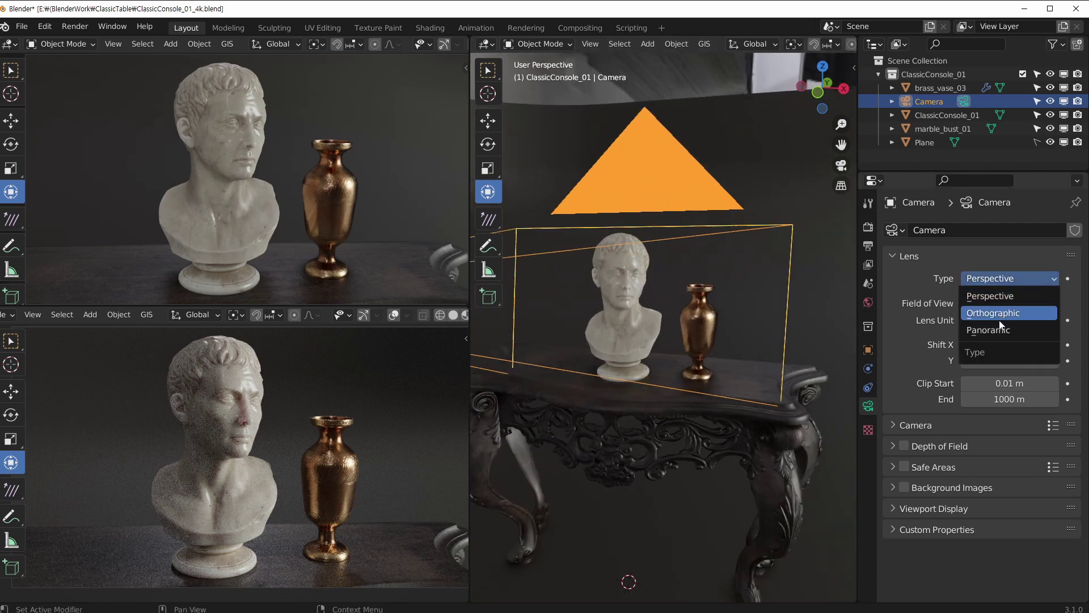
pyautogui.click(976, 254)
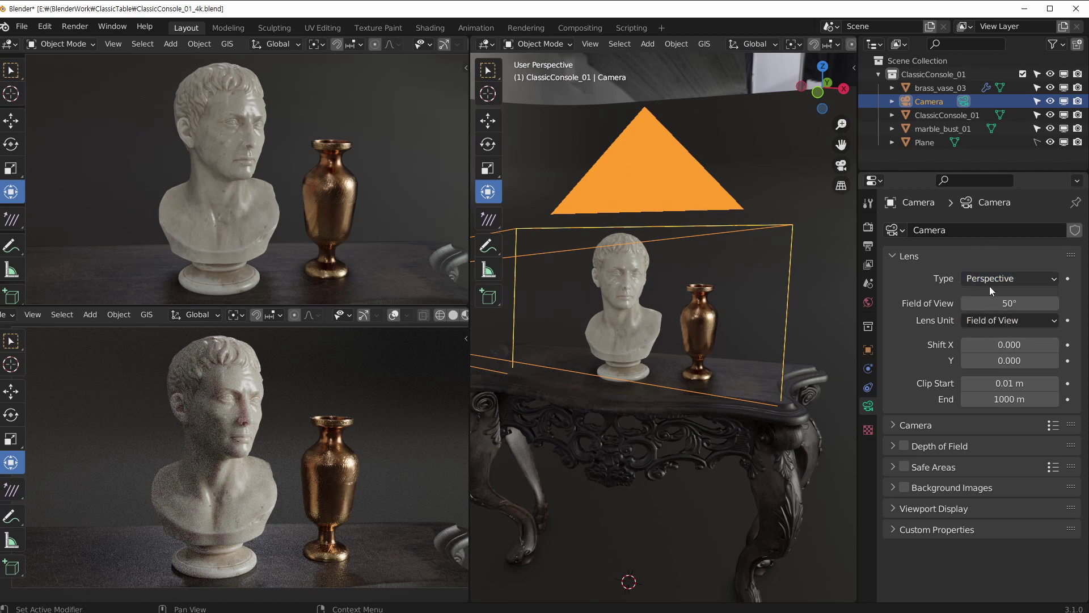
pyautogui.click(1017, 321)
pyautogui.click(1007, 337)
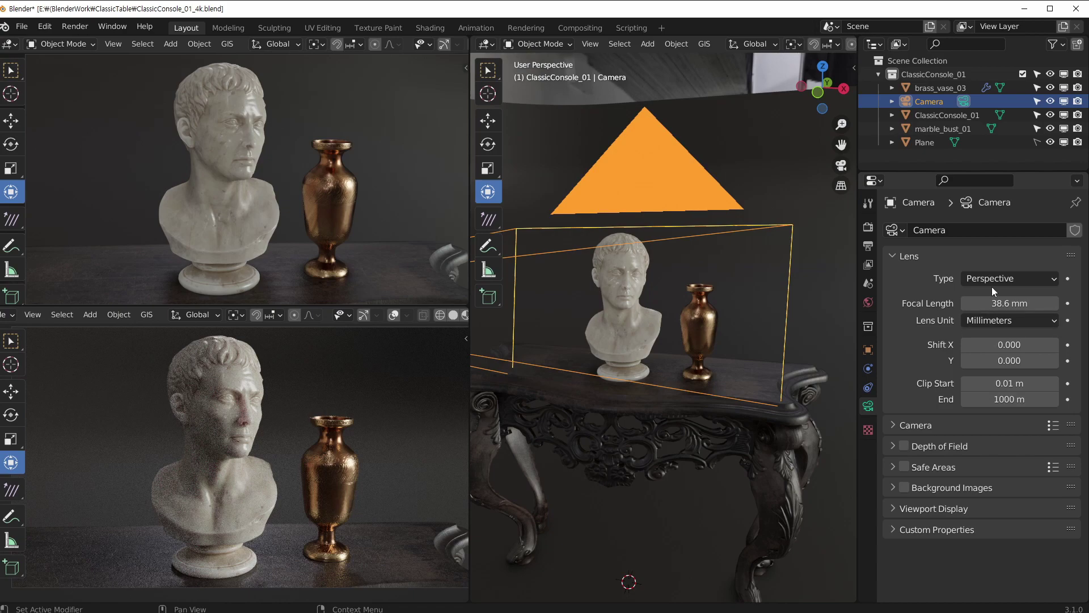
# Step: Try different camera focal lengths, raising the value to 109.6 mm and bringing it down to 39.6 mm
pyautogui.moveTo(1009, 303); pyautogui.dragTo(962, 303)
pyautogui.moveTo(1010, 303); pyautogui.dragTo(1072, 303)
pyautogui.moveTo(805, 306); pyautogui.dragTo(764, 291, button='middle')
pyautogui.scroll(3, 764, 291)
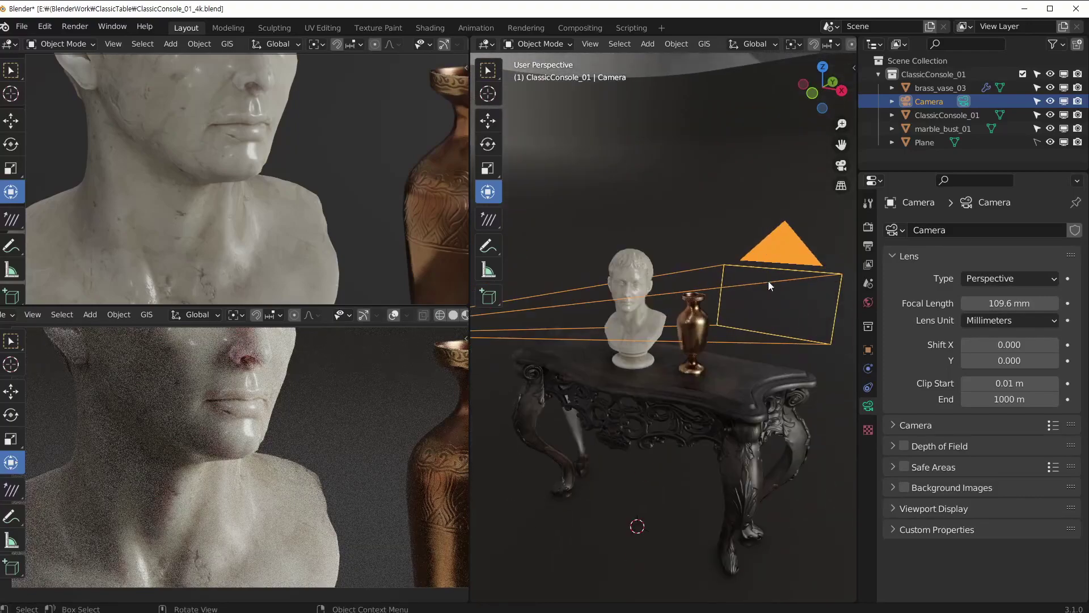
pyautogui.moveTo(1009, 303); pyautogui.dragTo(965, 303)
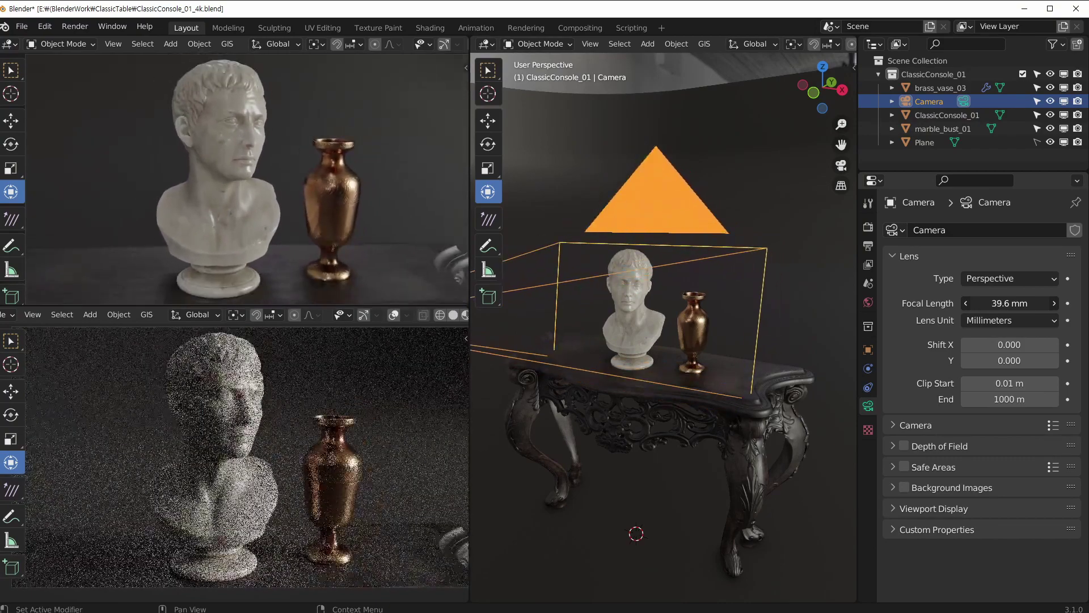
# Step: Switch the camera's lens unit back to Field of View
pyautogui.click(995, 322)
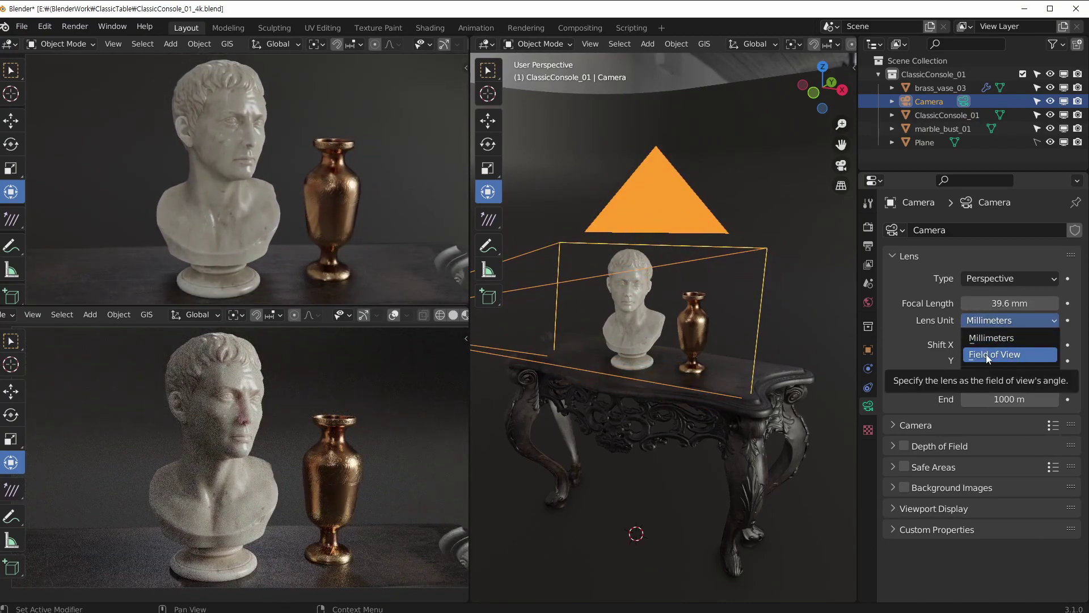
pyautogui.click(986, 354)
pyautogui.click(1004, 302)
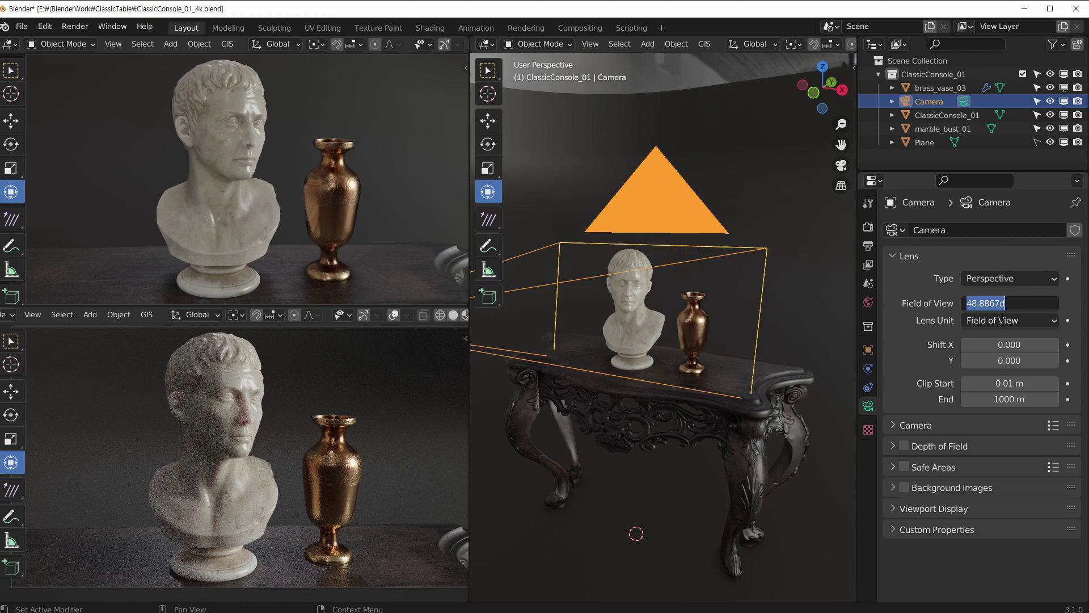
pyautogui.click(1003, 320)
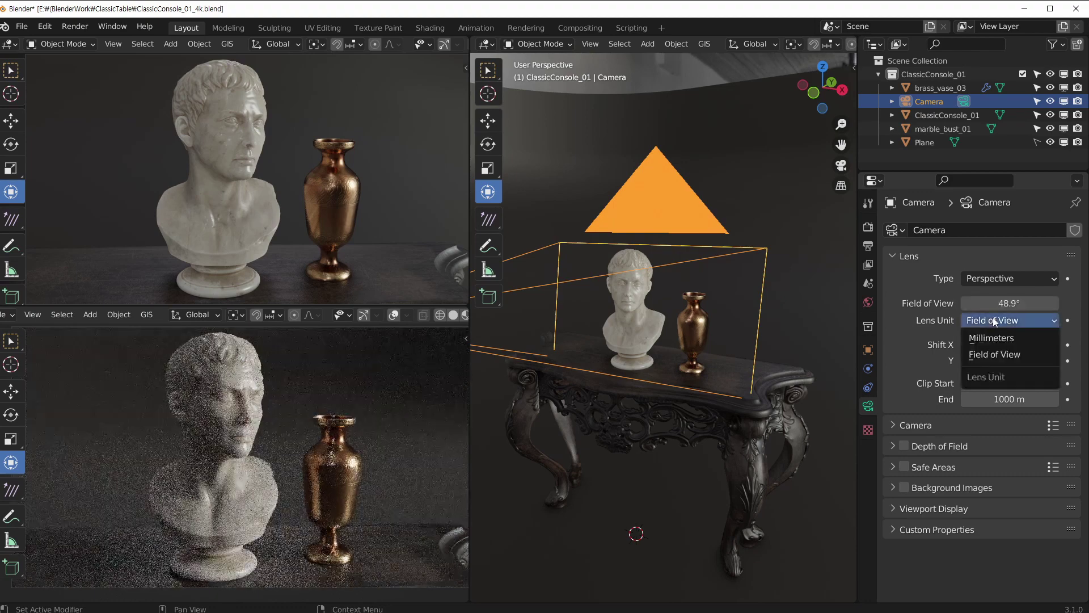
pyautogui.click(988, 354)
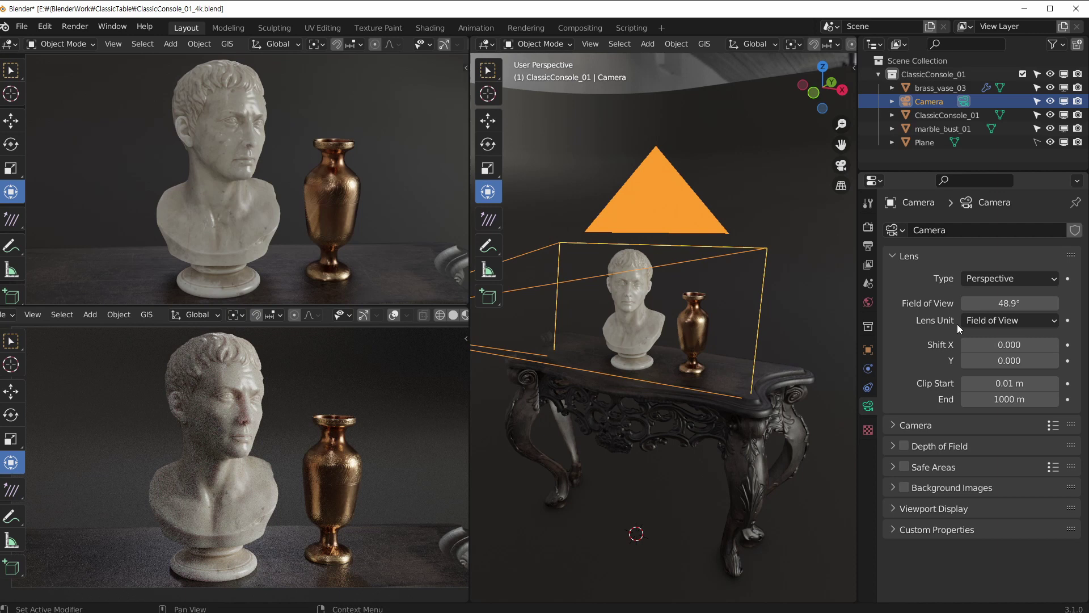
# Step: Try wider camera lenses by setting the field of view to 80° and then 100°
pyautogui.click(994, 301)
pyautogui.write('80')
pyautogui.press('Return')
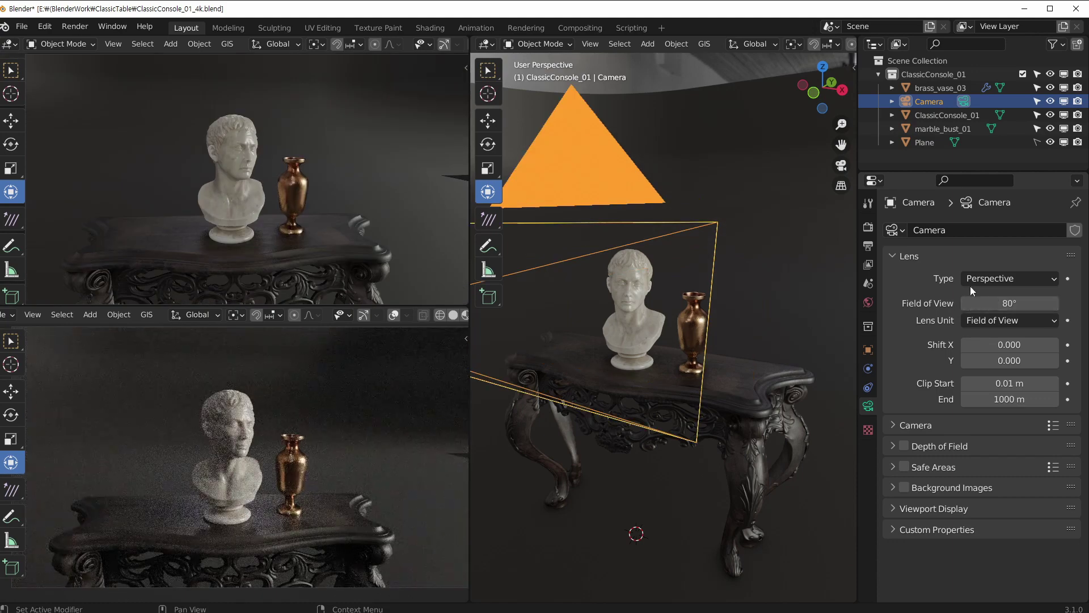
pyautogui.click(982, 296)
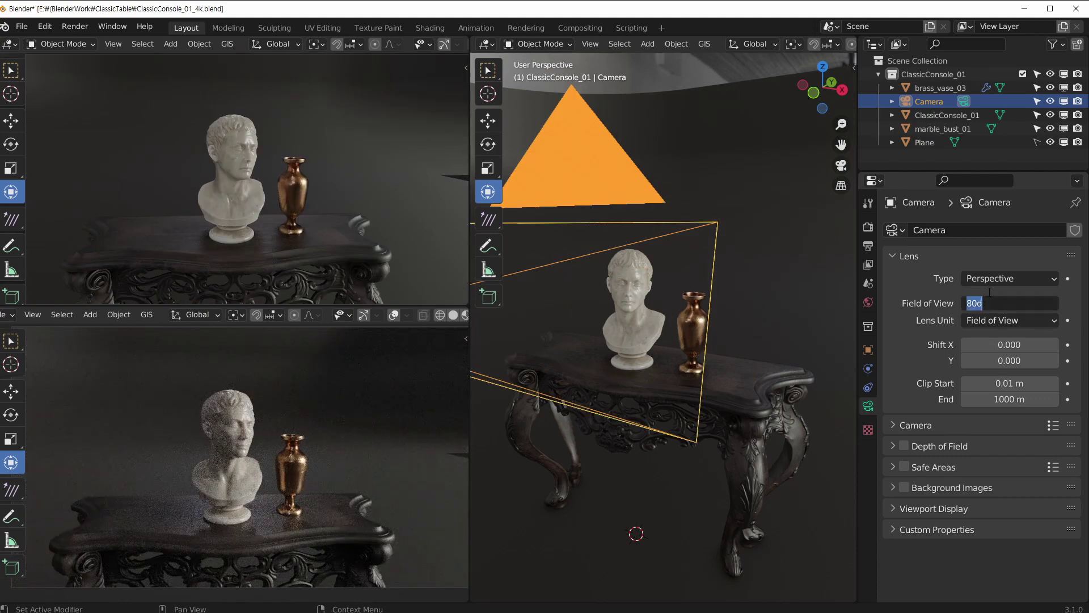
pyautogui.write('100')
pyautogui.press('Return')
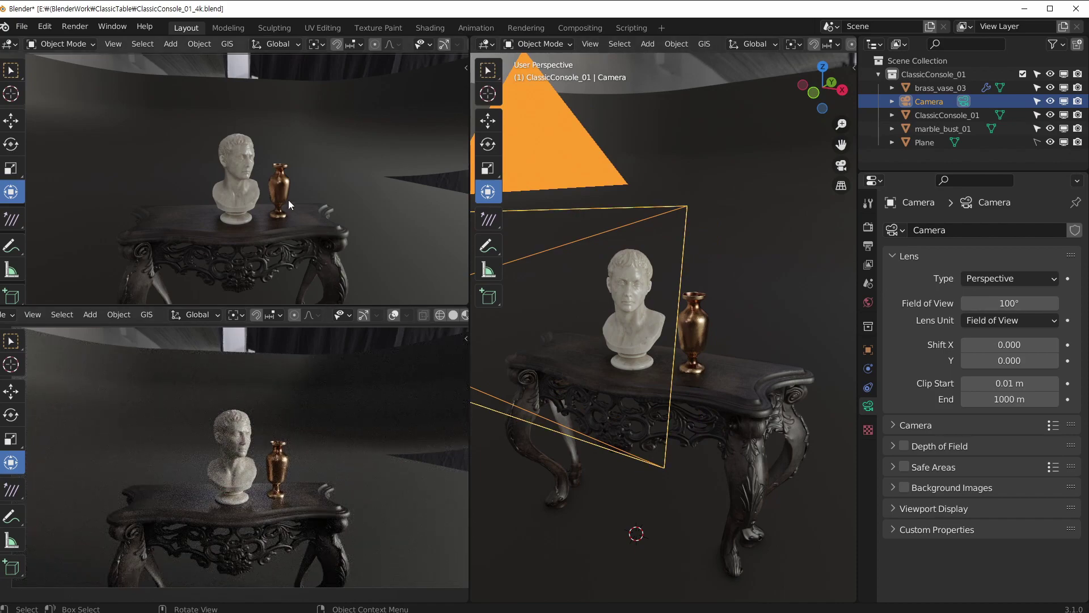
# Step: Move the camera closer to and around the bust and vase in the camera view with the 100° lens
pyautogui.scroll(4, 280, 197)
pyautogui.moveTo(321, 178); pyautogui.dragTo(285, 166, button='middle')
pyautogui.scroll(5, 284, 154)
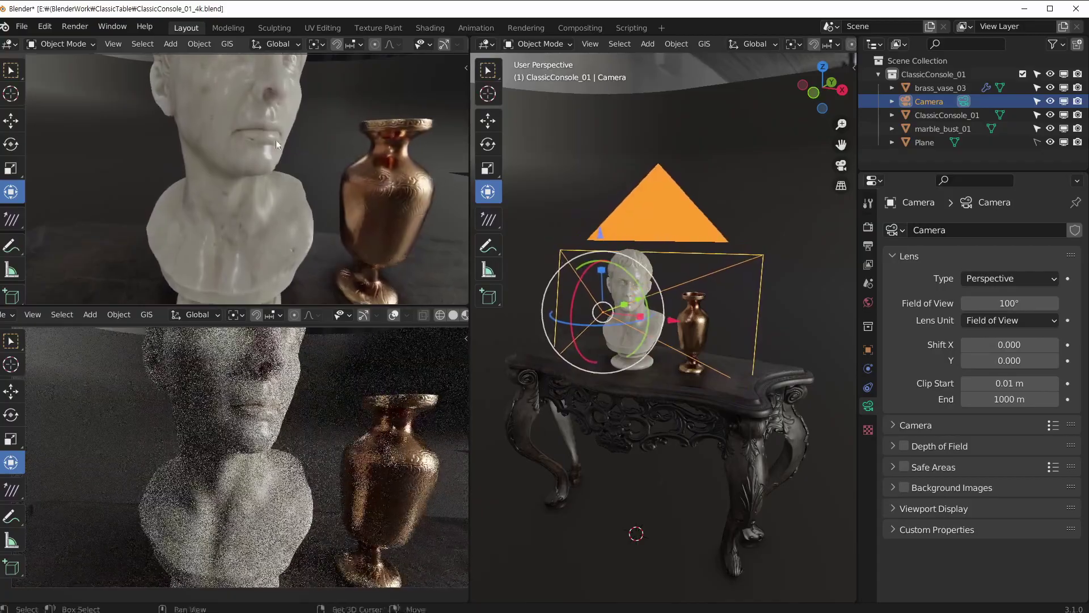
pyautogui.scroll(-5, 289, 230)
pyautogui.moveTo(287, 185); pyautogui.dragTo(232, 148, button='middle')
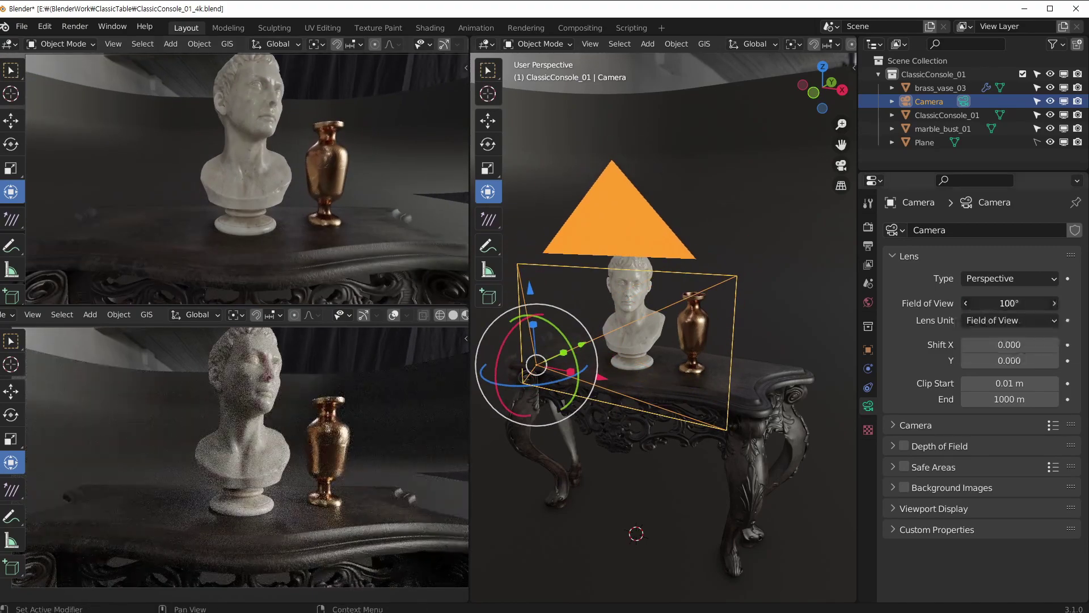
# Step: Set the camera's field of view to 50° and then 30°, and move the camera back to reframe the bust and vase
pyautogui.press('Return')
pyautogui.click(1005, 303)
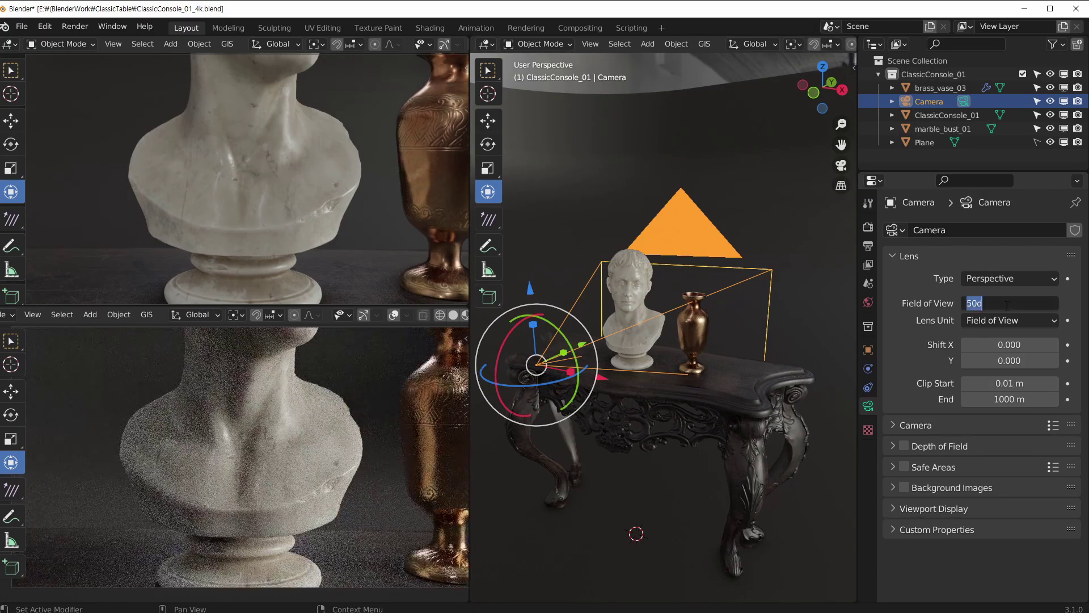
pyautogui.write('30')
pyautogui.press('Return')
pyautogui.moveTo(362, 212); pyautogui.dragTo(270, 188, button='middle')
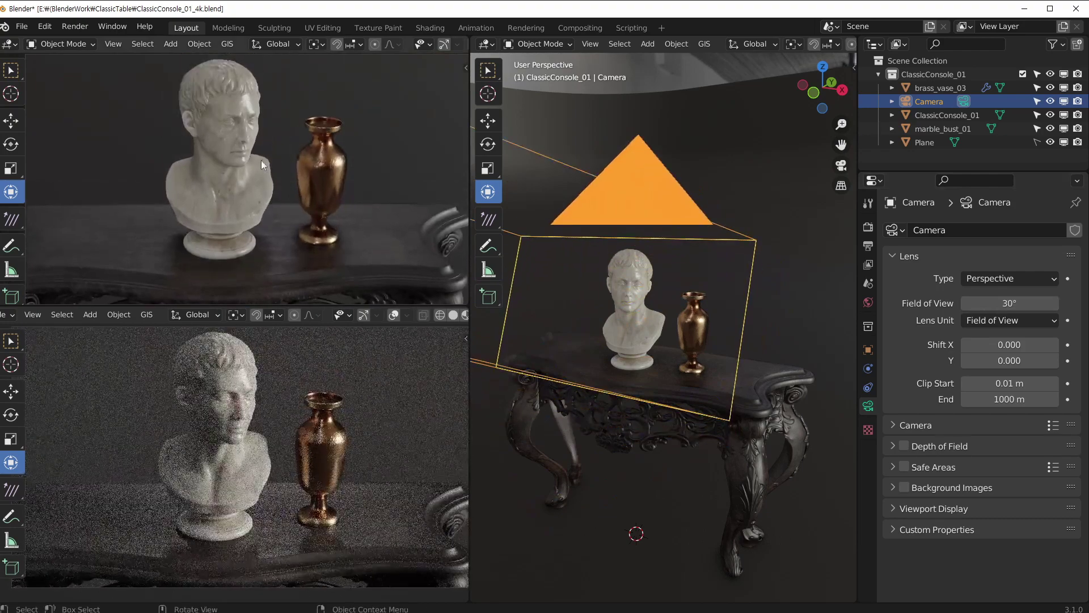
pyautogui.moveTo(260, 147); pyautogui.dragTo(267, 151, button='middle')
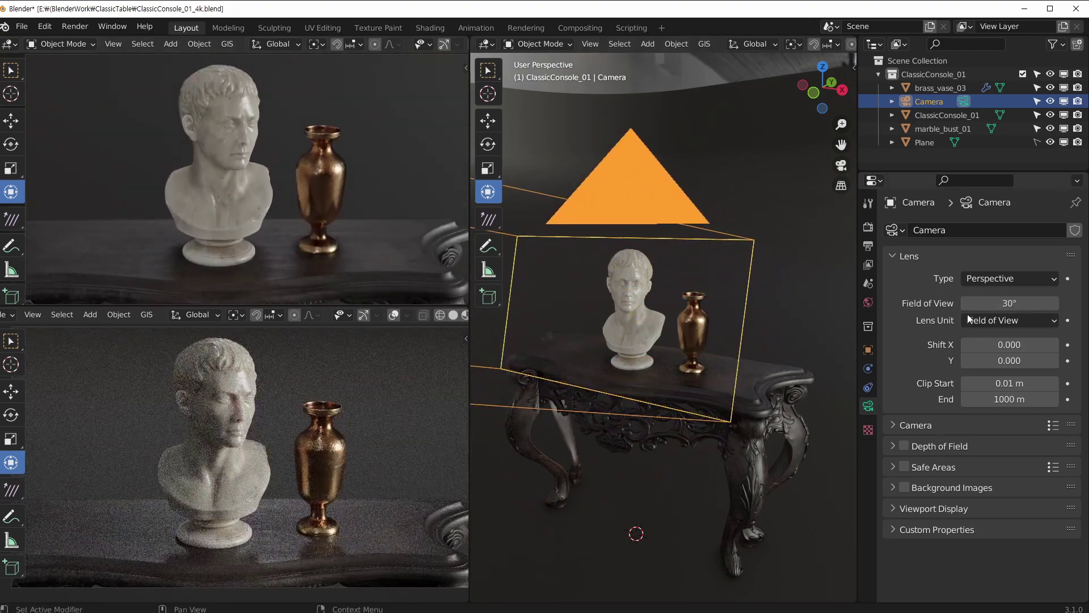
# Step: Set the camera's field of view to 50° and move the camera in to frame the bust and vase on the table
pyautogui.moveTo(971, 303); pyautogui.dragTo(1013, 294)
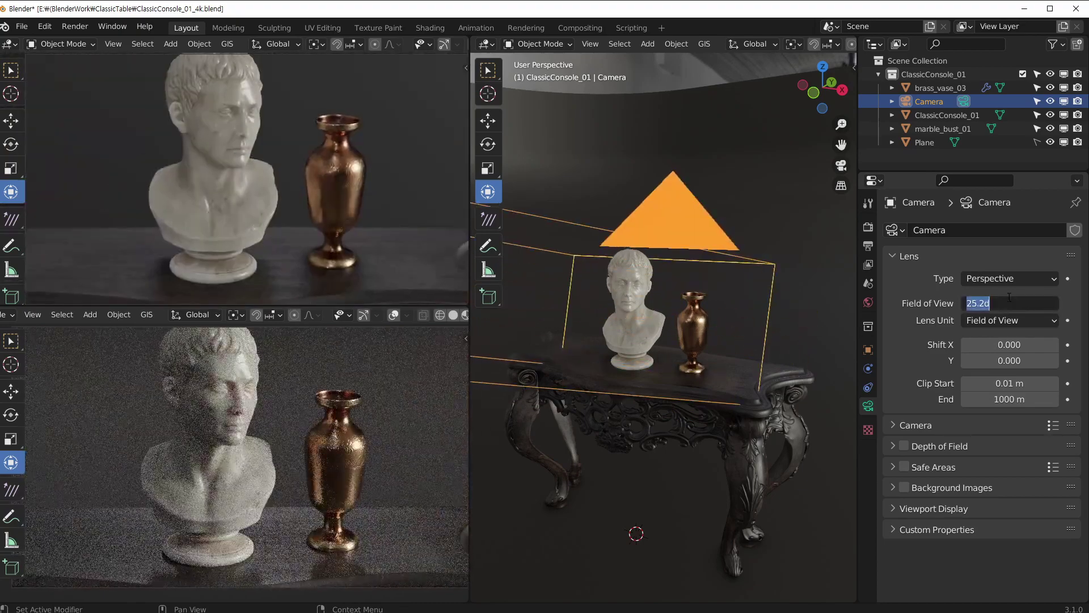
pyautogui.press('Return')
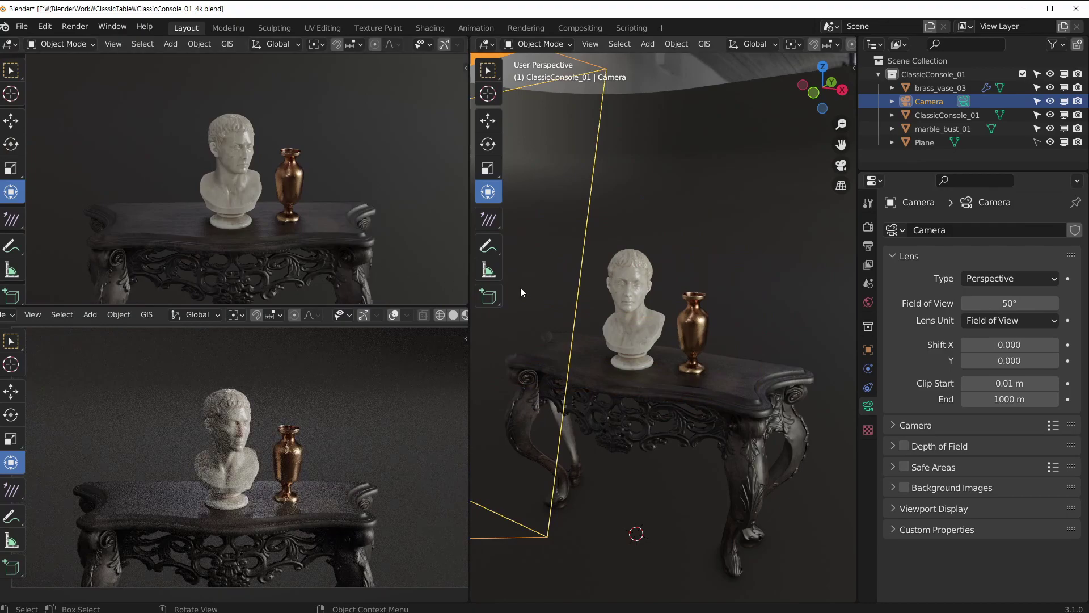
pyautogui.scroll(6, 267, 188)
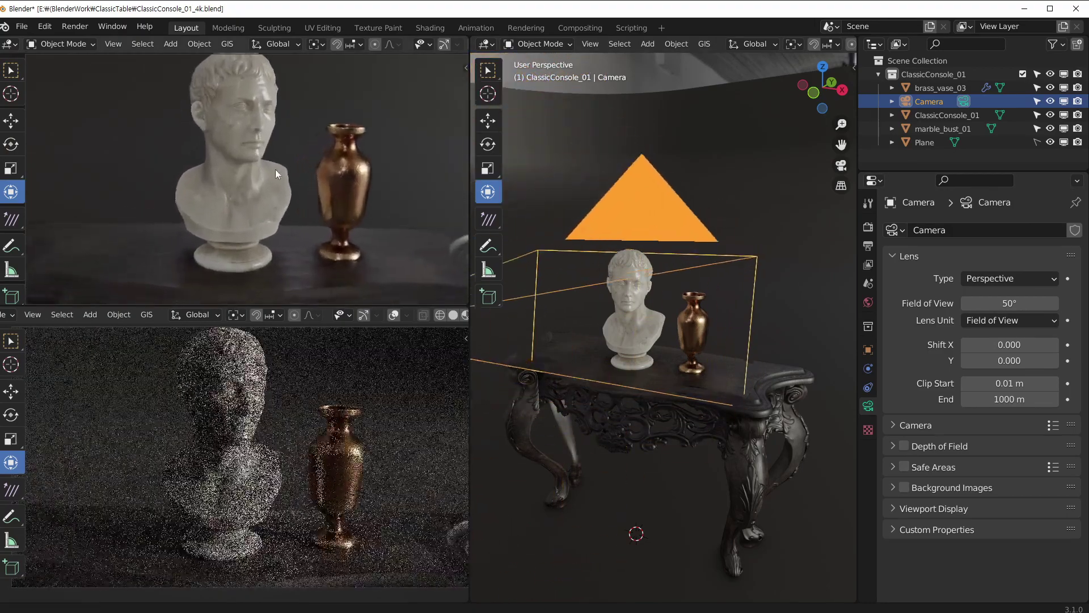
pyautogui.moveTo(275, 169); pyautogui.dragTo(236, 70, button='middle')
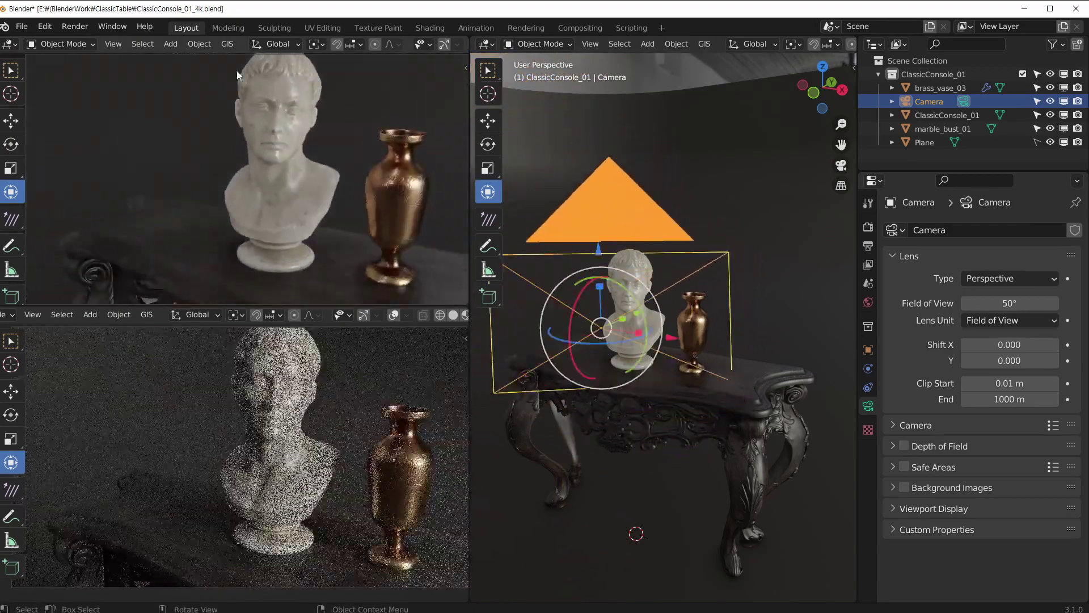
pyautogui.moveTo(213, 156)
pyautogui.mouseDown(button='middle')
pyautogui.moveTo(386, 149)
pyautogui.moveTo(195, 155)
pyautogui.moveTo(234, 157)
pyautogui.mouseUp(button='middle')
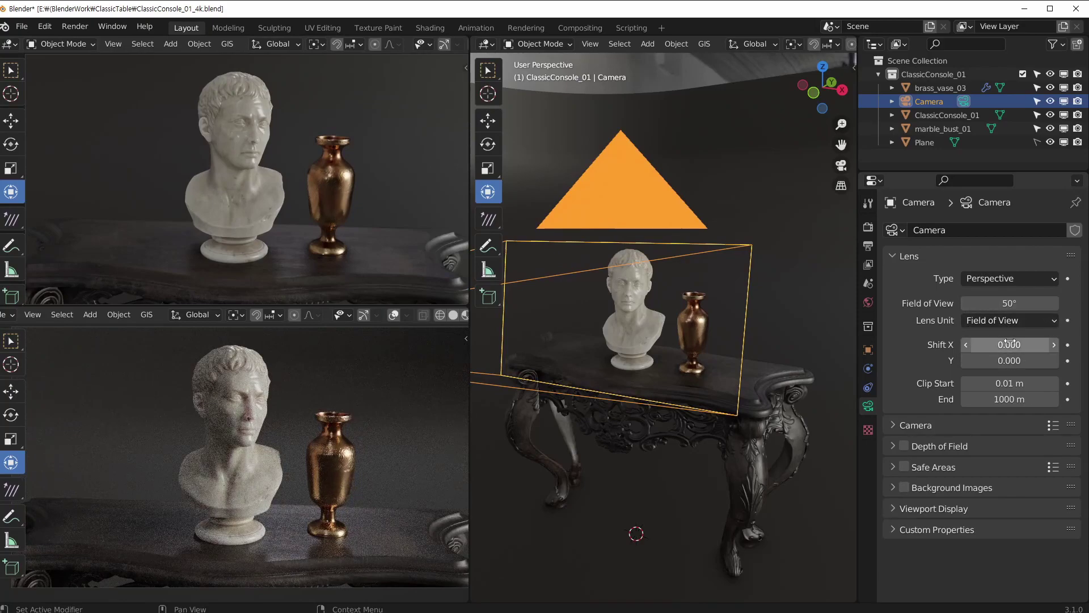
# Step: Try shifting the camera lens horizontally with a Shift X of 0.280, and reset the value to its default
pyautogui.moveTo(1028, 345); pyautogui.dragTo(1002, 362)
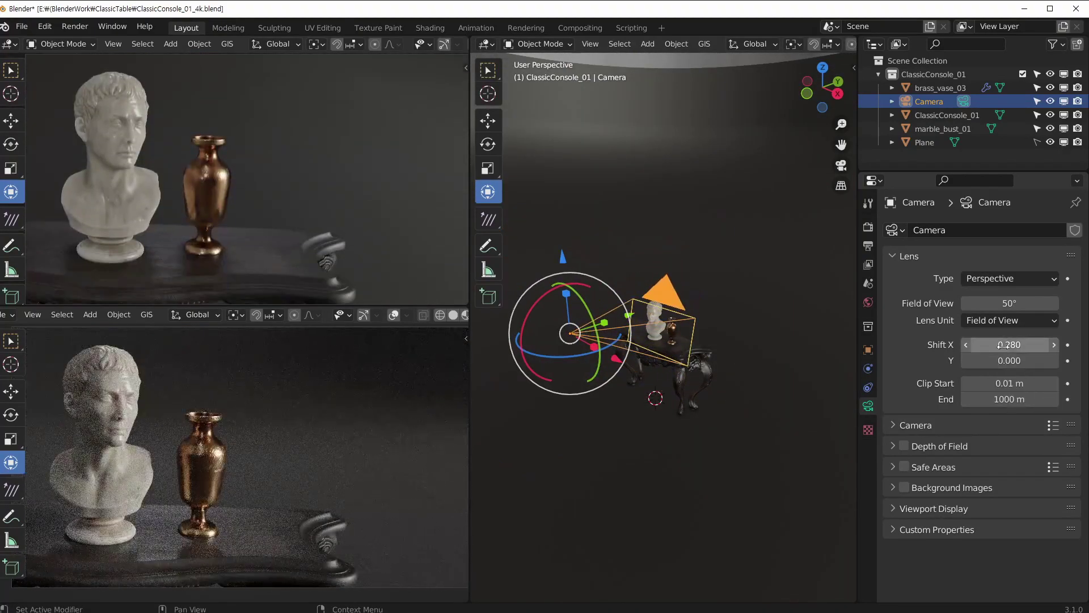
pyautogui.press('BackSpace')
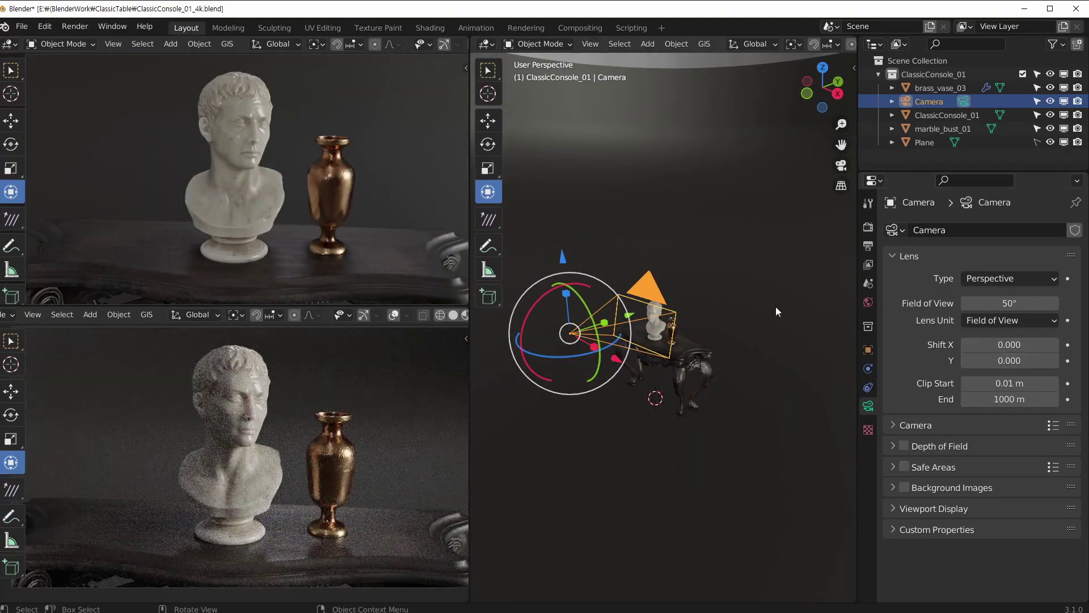
pyautogui.scroll(4, 634, 321)
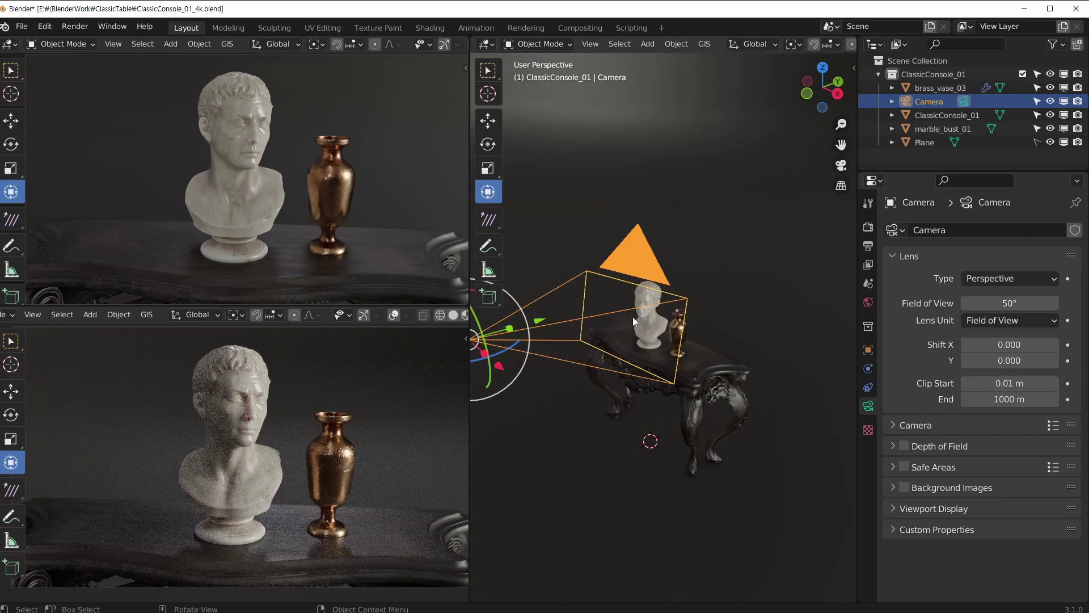
# Step: Move the camera in close to the bust and raise it to the level of the face
pyautogui.scroll(8, 236, 171)
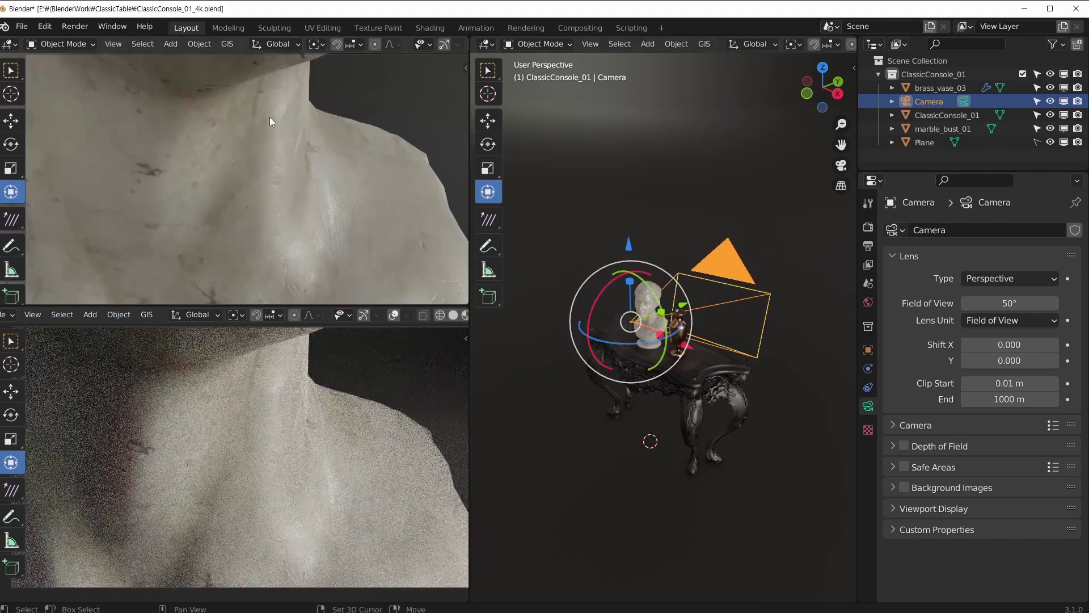
pyautogui.scroll(5, 582, 234)
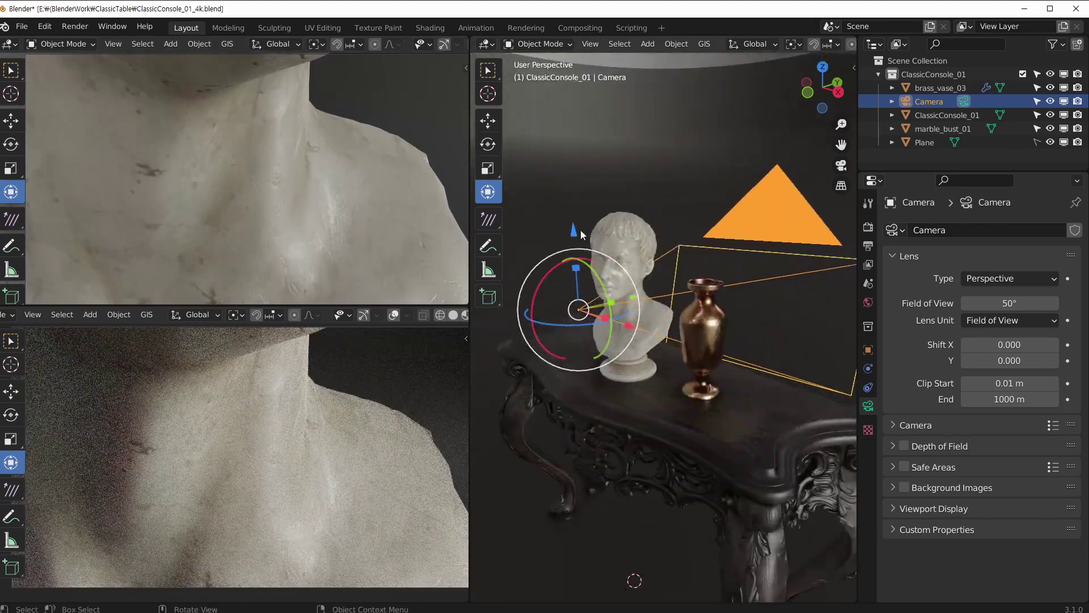
pyautogui.moveTo(581, 234); pyautogui.dragTo(579, 182)
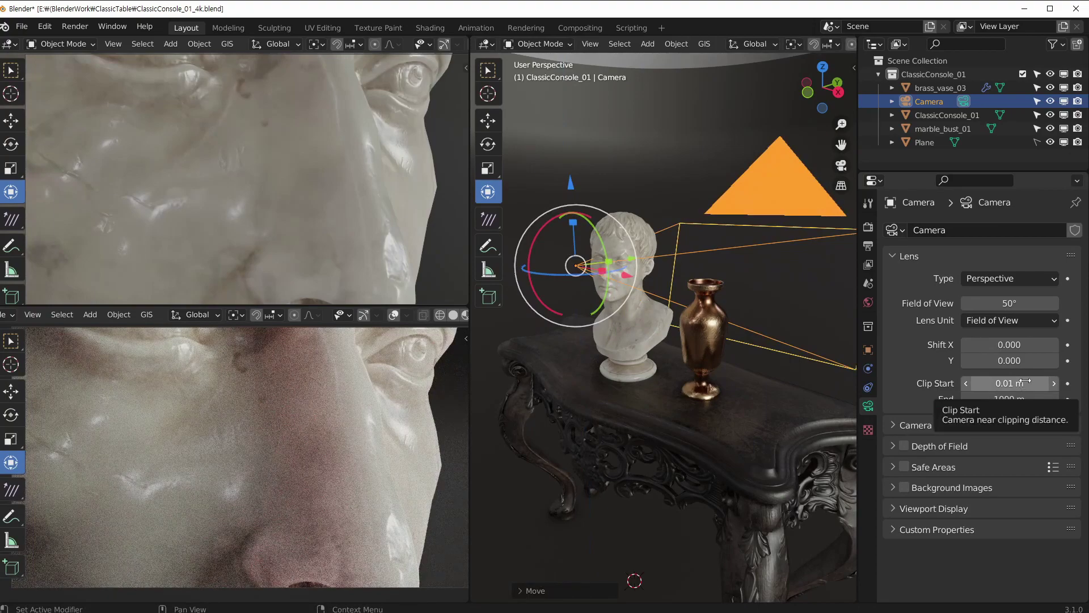
# Step: Set the camera's Clip Start to 0.1 m and move the camera around the bust's face to inspect the near clipping
pyautogui.moveTo(1025, 381)
pyautogui.mouseDown()
pyautogui.moveTo(1069, 381)
pyautogui.moveTo(1017, 382)
pyautogui.moveTo(1038, 381)
pyautogui.mouseUp()
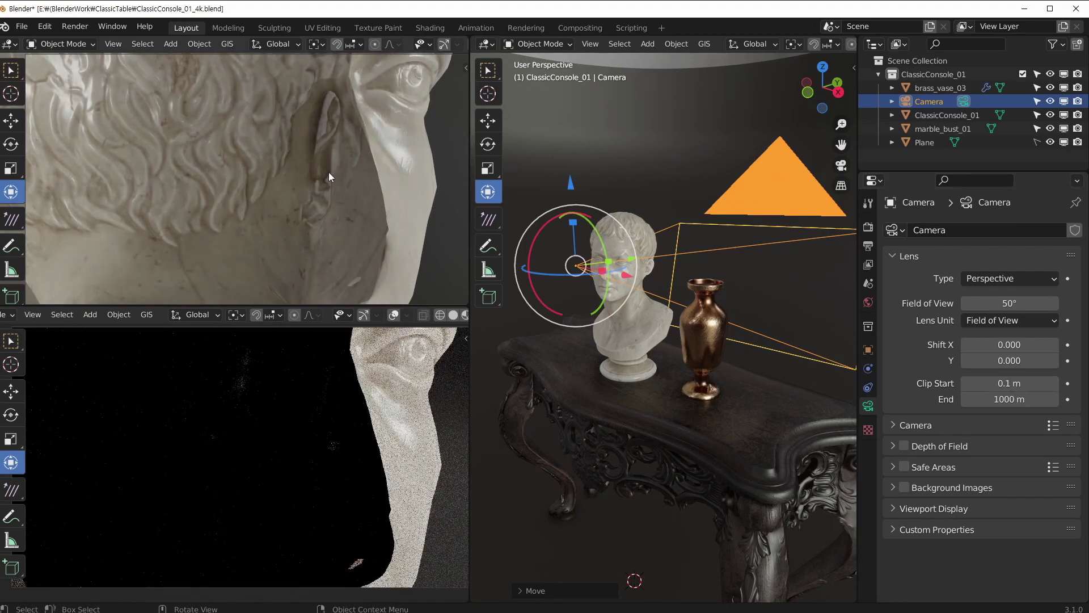
pyautogui.moveTo(336, 168); pyautogui.dragTo(322, 172, button='middle')
pyautogui.scroll(-3, 322, 171)
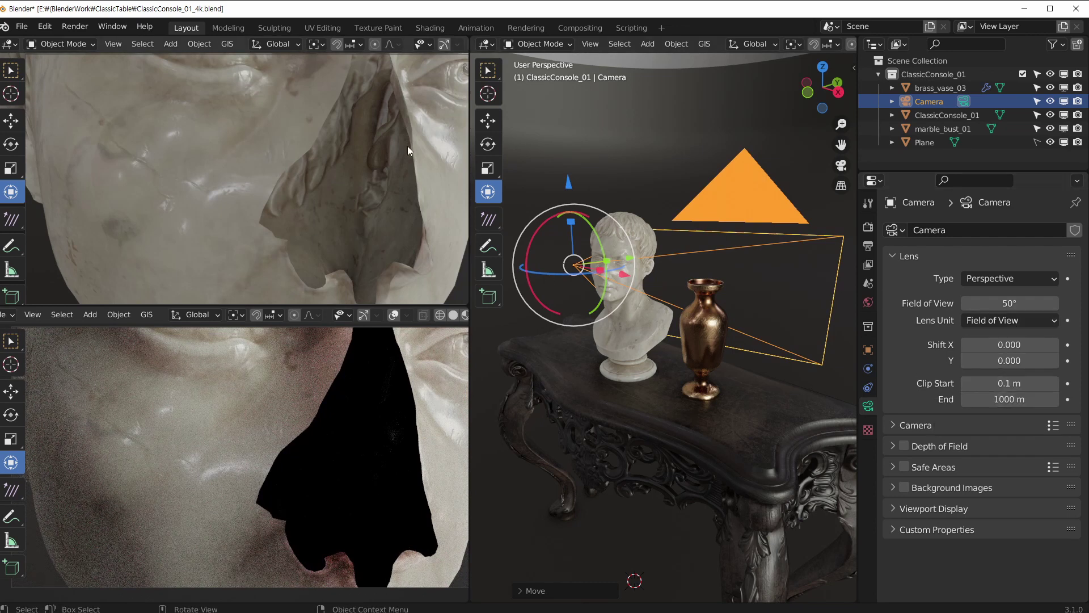
# Step: Set the camera's Clip Start to 0.001 m and move the camera right up to the bust's face
pyautogui.click(983, 385)
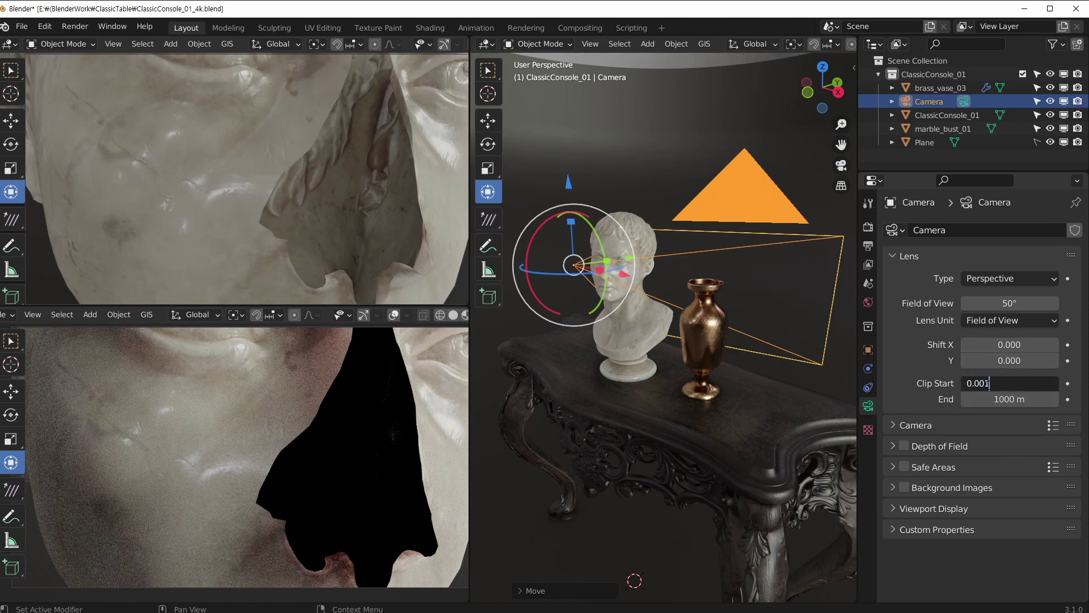
pyautogui.press('Return')
pyautogui.scroll(10, 182, 121)
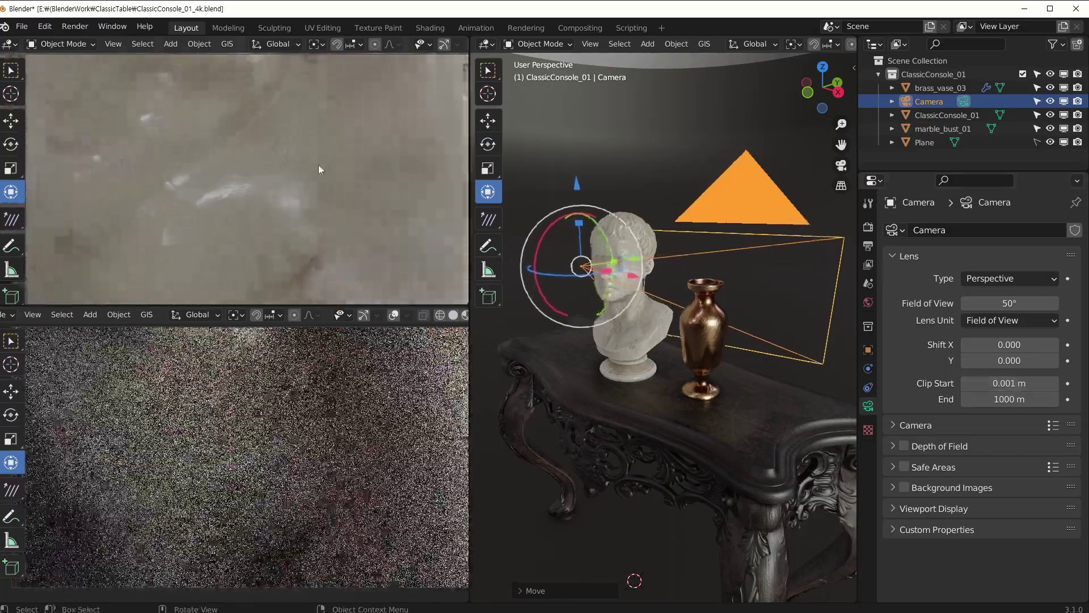
pyautogui.press('g')
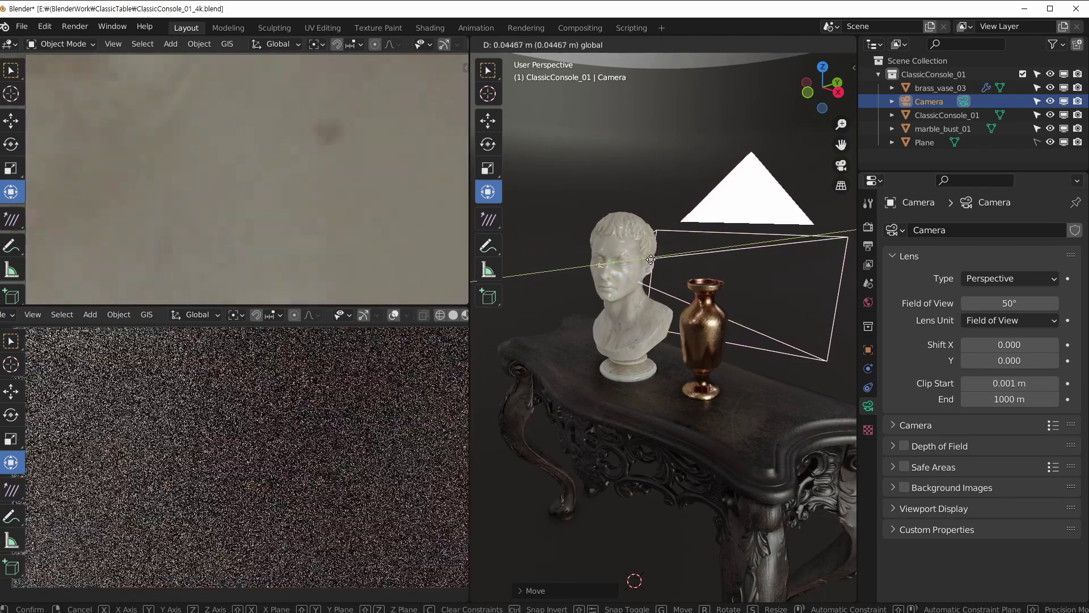
pyautogui.click(110, 128)
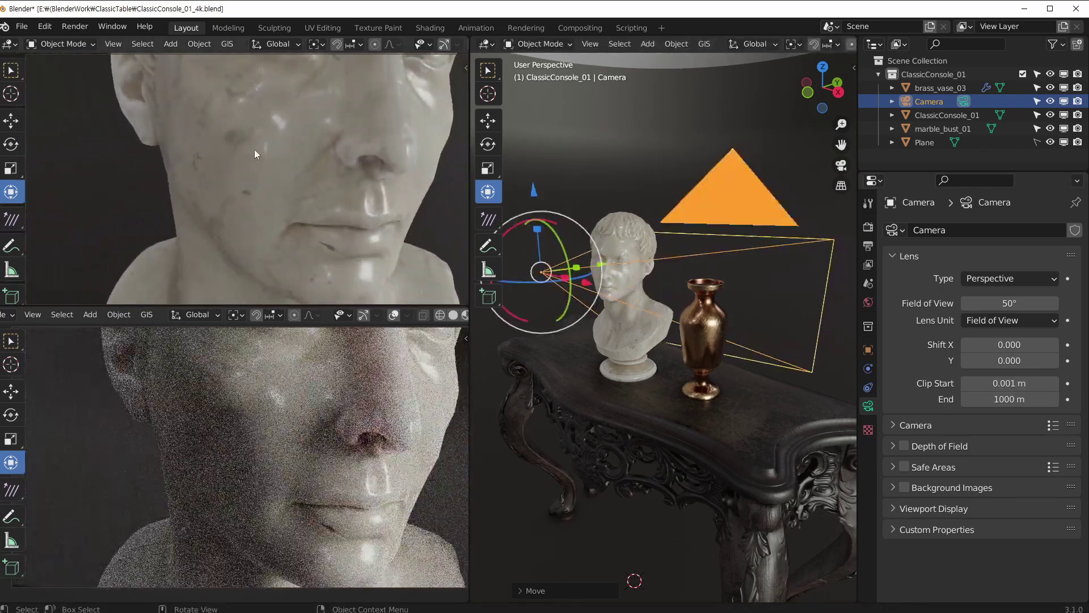
# Step: Pull the camera back from the face to frame both the bust and the vase
pyautogui.scroll(-6, 258, 144)
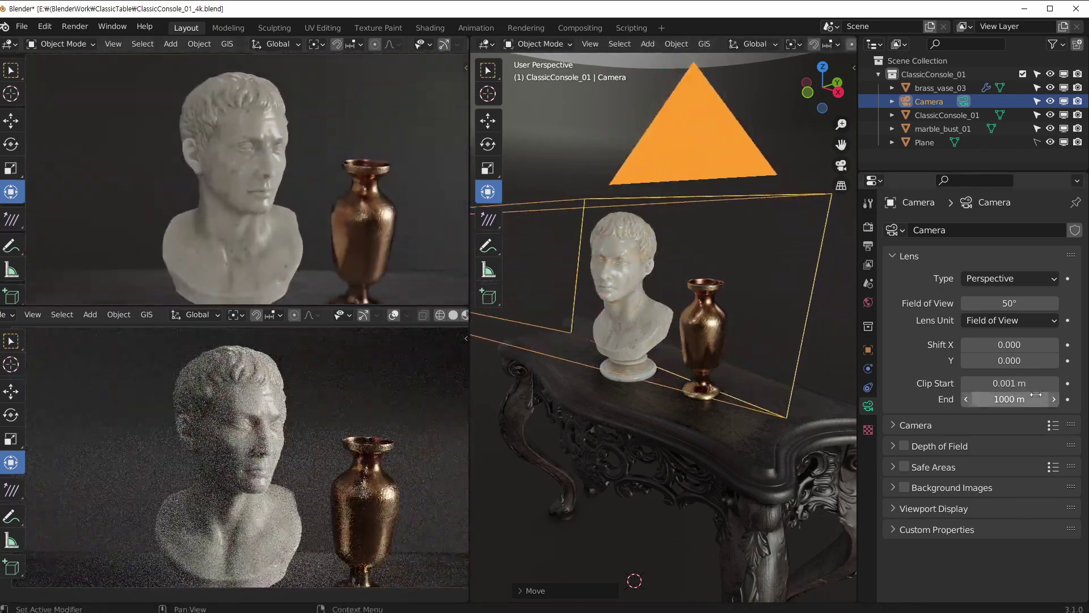
pyautogui.scroll(2, 311, 182)
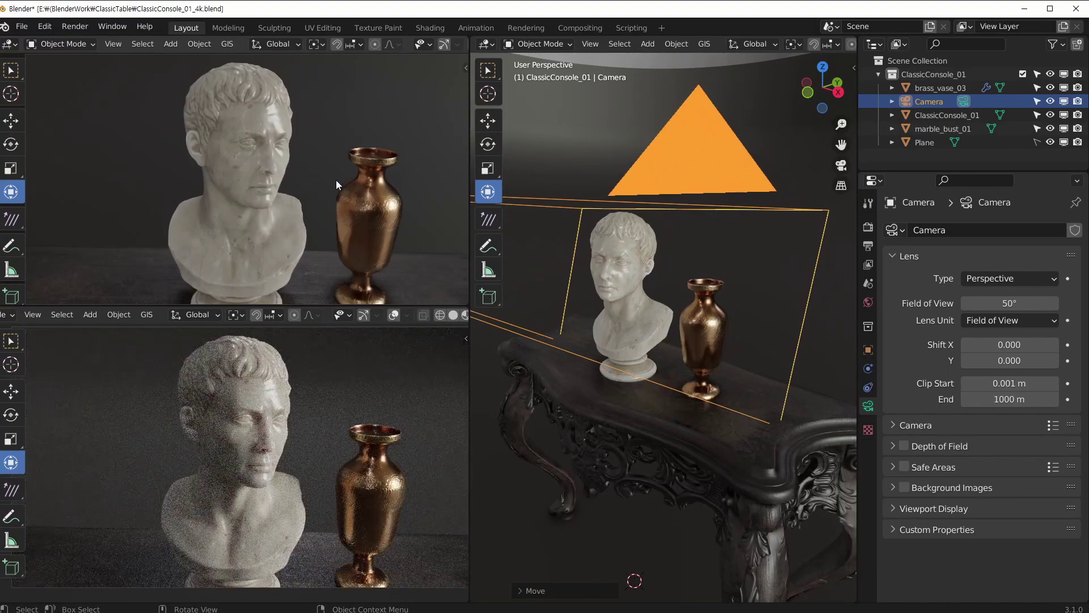
pyautogui.moveTo(332, 151); pyautogui.dragTo(307, 213, button='middle')
# Step: Try a camera Clip End of 1 m and examine the clipped vase and table from the side of the scene
pyautogui.click(997, 399)
pyautogui.write('1')
pyautogui.press('Return')
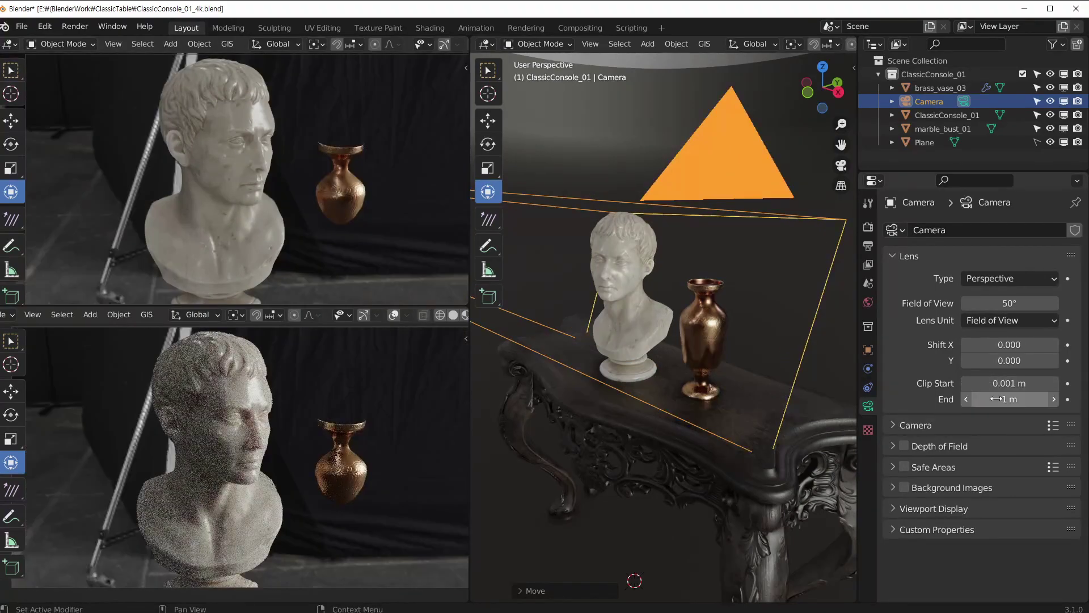
pyautogui.scroll(2, 407, 261)
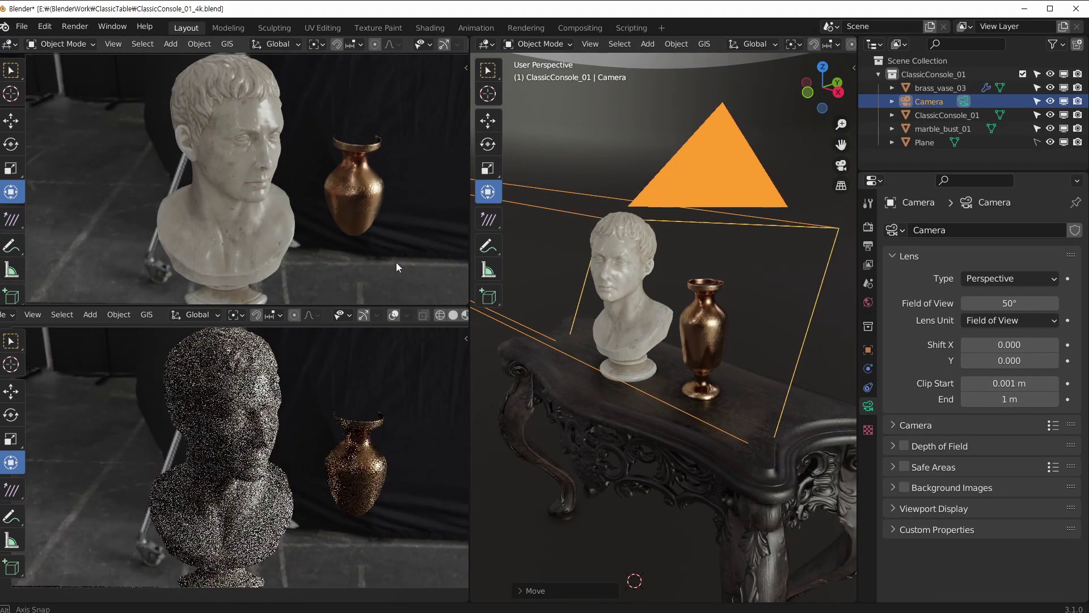
pyautogui.moveTo(779, 357); pyautogui.dragTo(596, 277, button='middle')
pyautogui.scroll(-2, 596, 276)
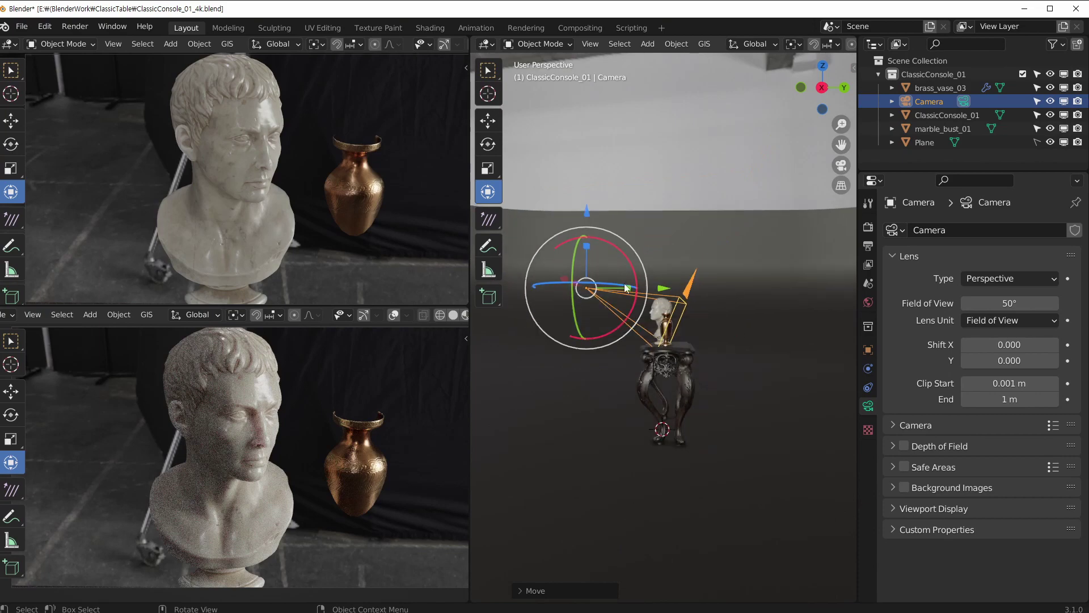
pyautogui.moveTo(634, 318); pyautogui.dragTo(662, 307, button='middle')
pyautogui.scroll(5, 662, 307)
# Step: Restore the camera's Clip End to 1000 m
pyautogui.moveTo(998, 400)
pyautogui.mouseDown()
pyautogui.moveTo(989, 400)
pyautogui.moveTo(1005, 399)
pyautogui.mouseUp()
pyautogui.click(1005, 399)
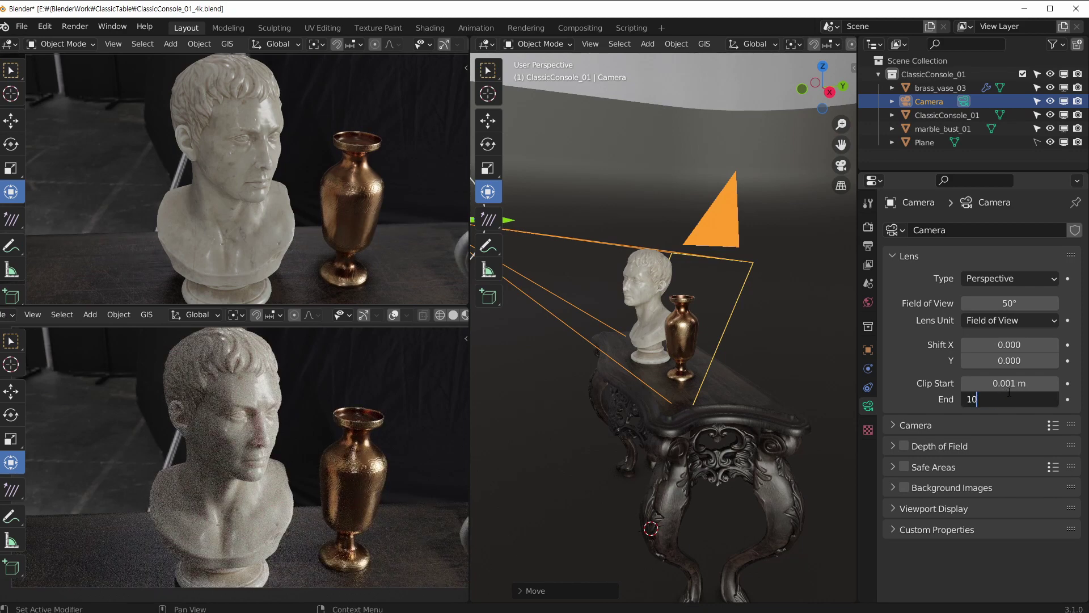
pyautogui.write('1000')
pyautogui.press('Return')
pyautogui.moveTo(852, 312); pyautogui.dragTo(731, 284, button='middle')
pyautogui.scroll(5, 698, 286)
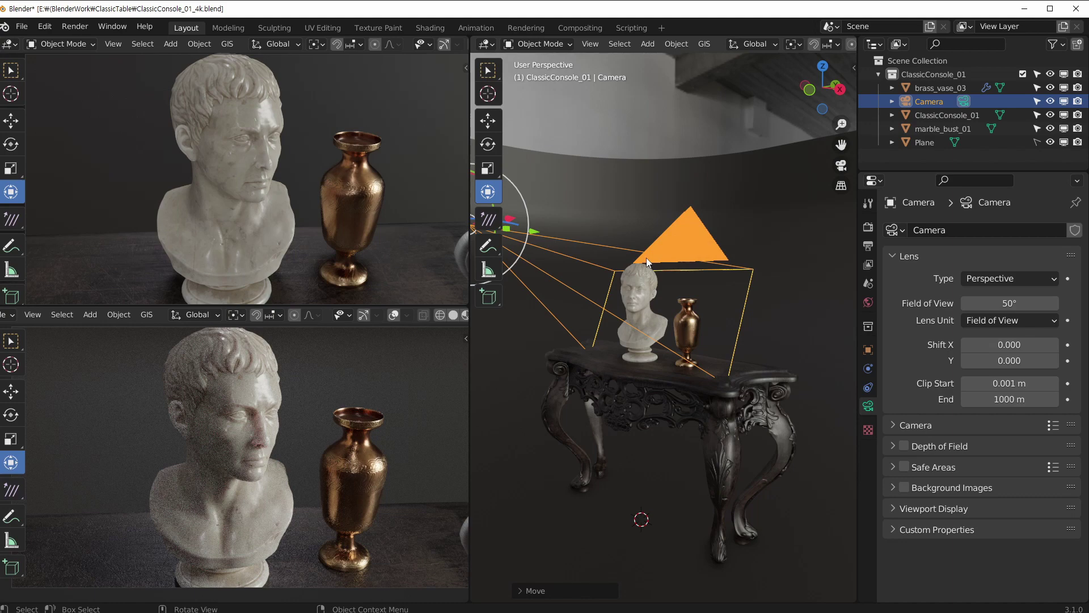
pyautogui.moveTo(656, 300); pyautogui.dragTo(689, 330, button='middle')
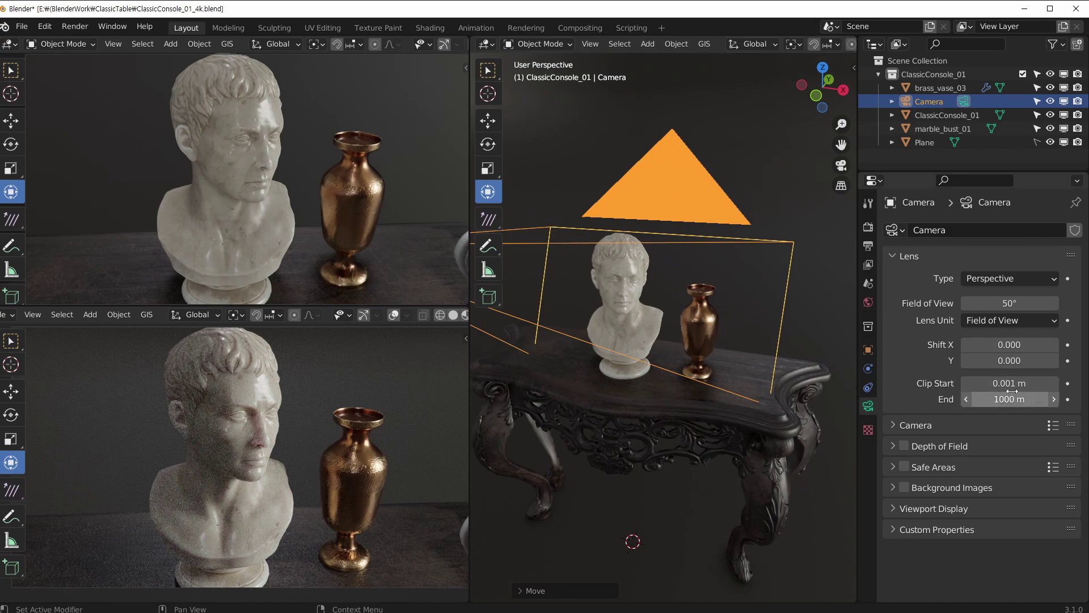
pyautogui.moveTo(622, 364); pyautogui.dragTo(604, 330, button='middle')
pyautogui.moveTo(683, 362); pyautogui.dragTo(703, 374, button='middle')
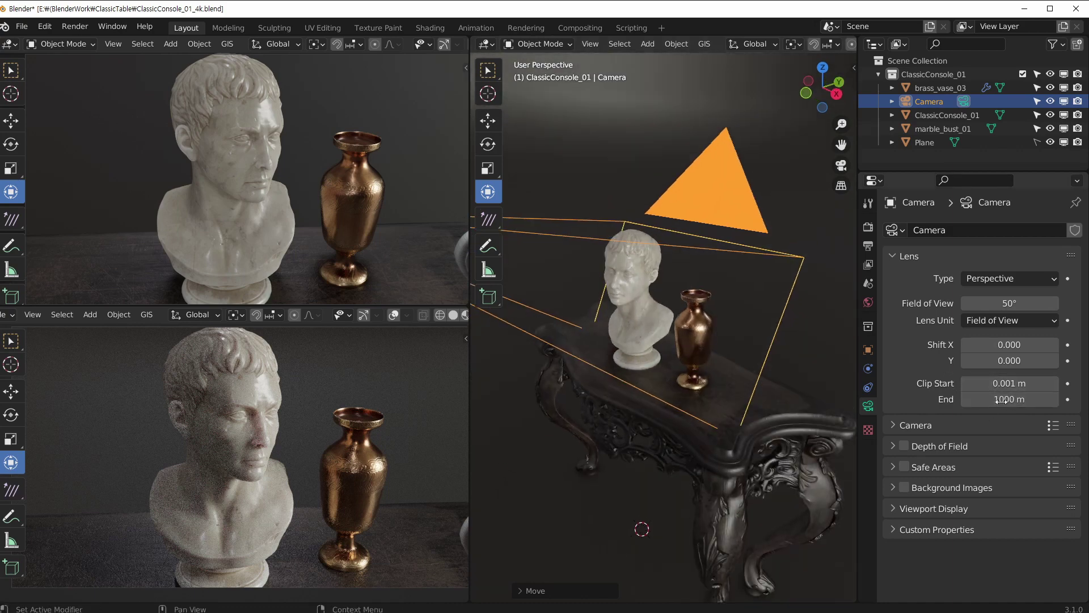
pyautogui.moveTo(678, 290); pyautogui.dragTo(691, 299, button='middle')
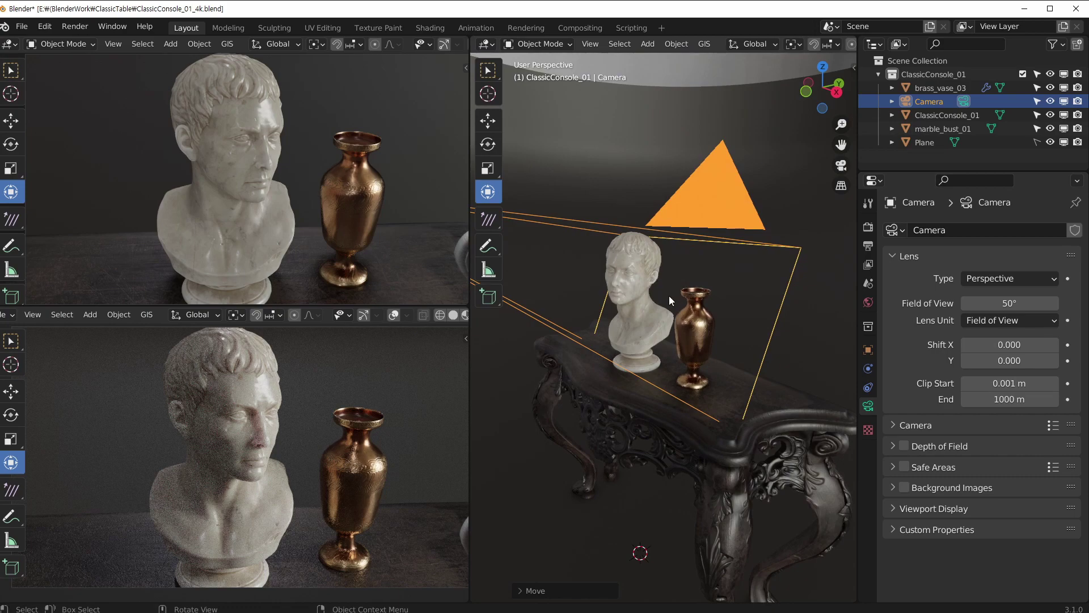
# Step: Reframe the bust and vase on the tabletop by moving the camera back and around, then slightly closer
pyautogui.moveTo(359, 258); pyautogui.dragTo(240, 191, button='middle')
pyautogui.scroll(-2, 252, 193)
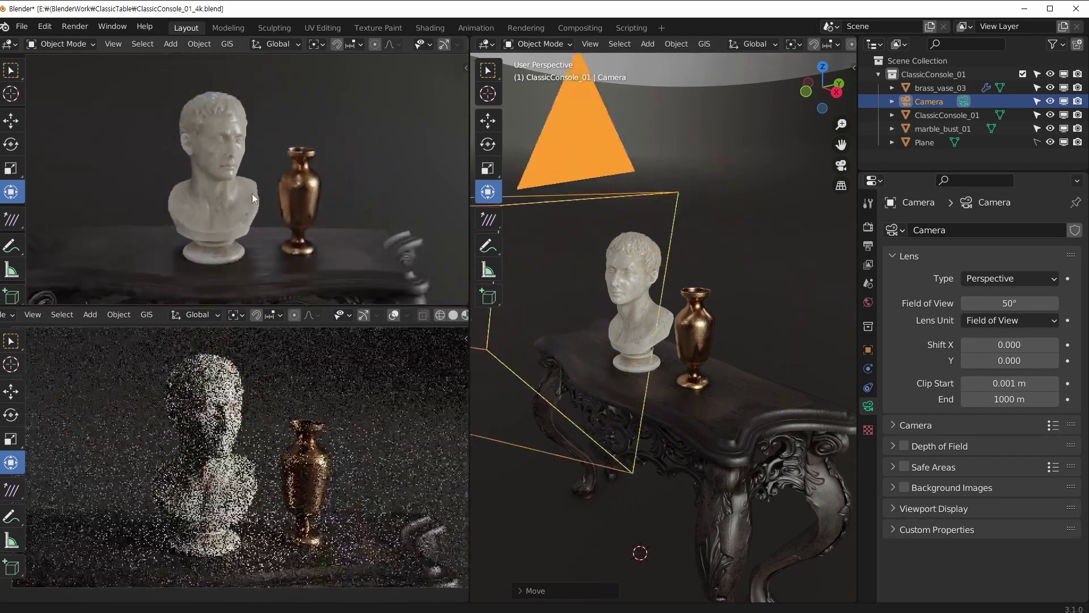
pyautogui.scroll(1, 252, 193)
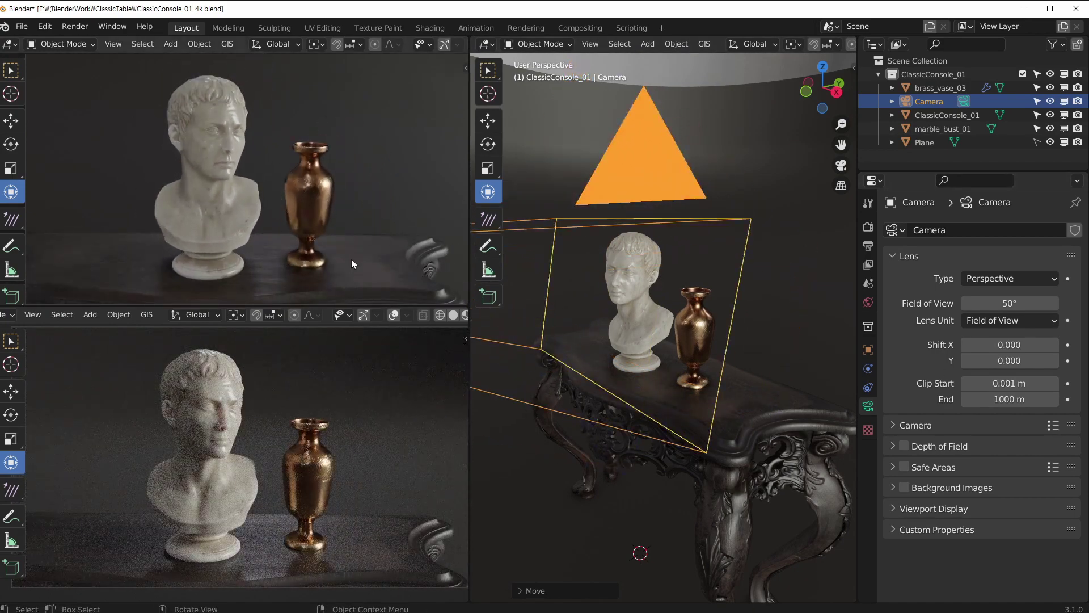
pyautogui.moveTo(207, 192); pyautogui.dragTo(228, 169, button='middle')
pyautogui.scroll(1, 237, 182)
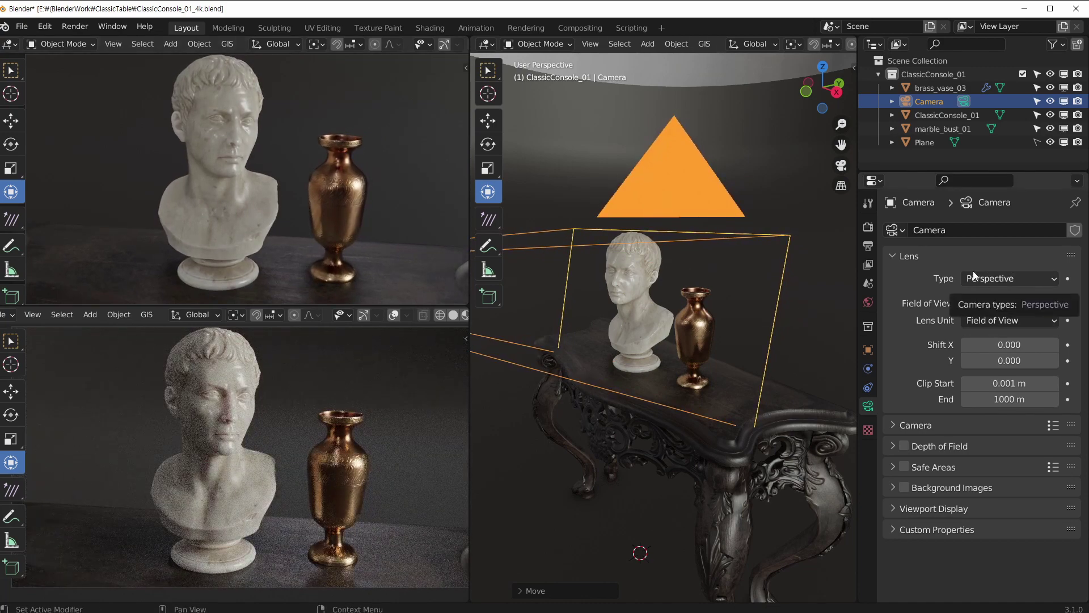
# Step: Change the camera type to Orthographic and reframe the bust, vase and tabletop more closely from an angle
pyautogui.click(1027, 279)
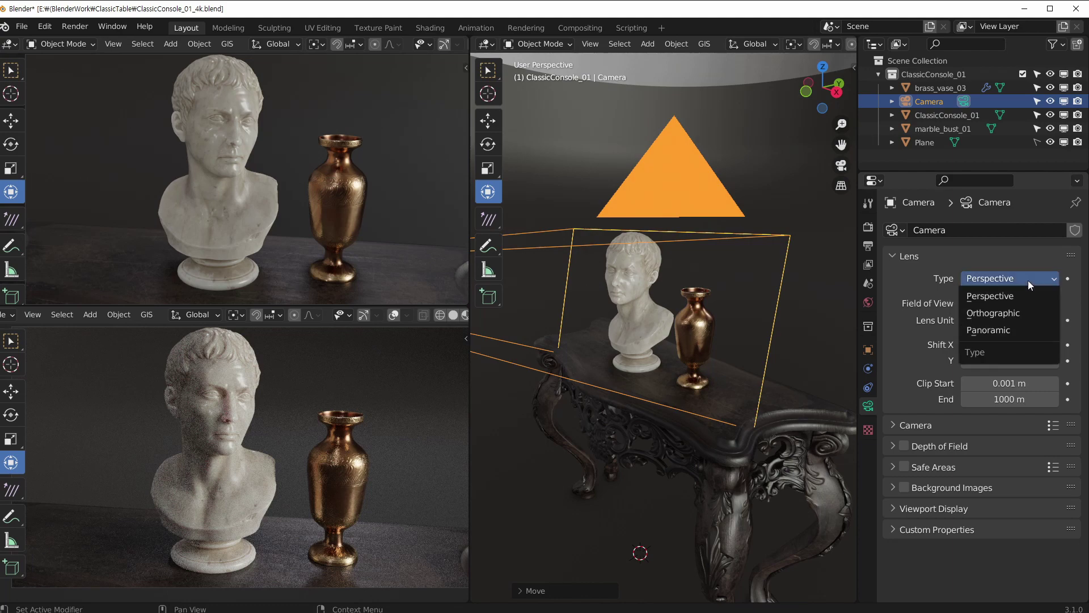
pyautogui.click(1005, 314)
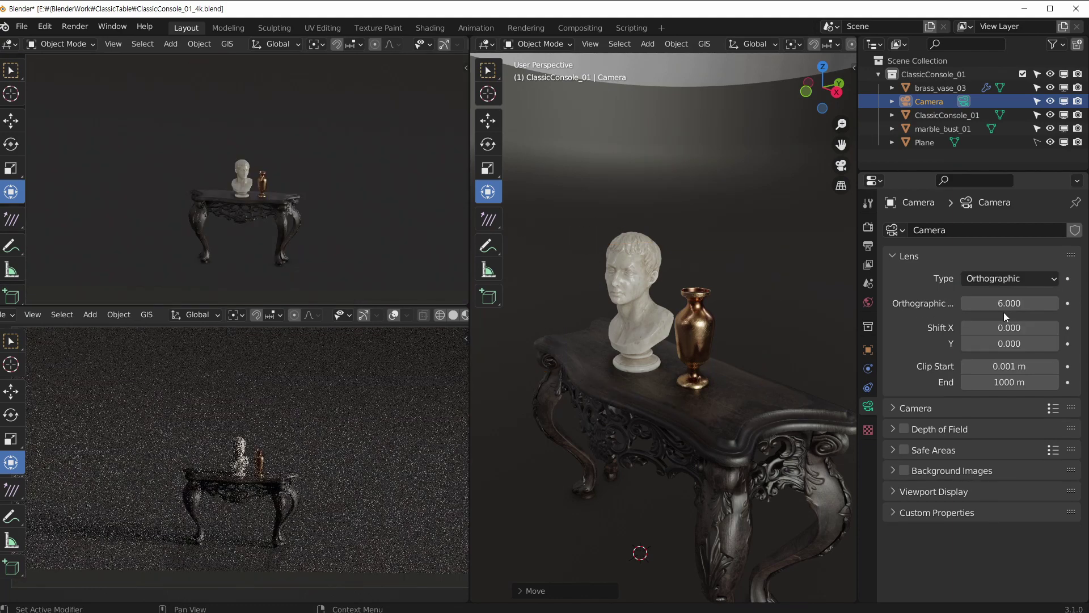
pyautogui.scroll(2, 281, 188)
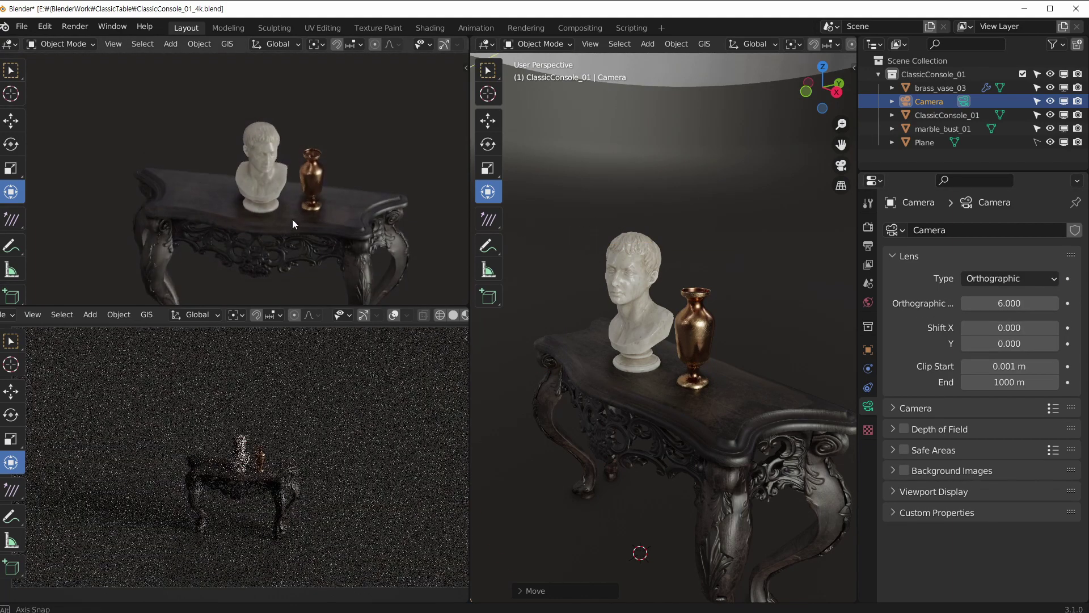
pyautogui.scroll(4, 301, 193)
pyautogui.scroll(3, 260, 141)
pyautogui.keyDown('shift'); pyautogui.moveTo(291, 154); pyautogui.dragTo(224, 163, button='middle'); pyautogui.keyUp('shift')
pyautogui.scroll(3, 219, 171)
pyautogui.scroll(-3, 221, 175)
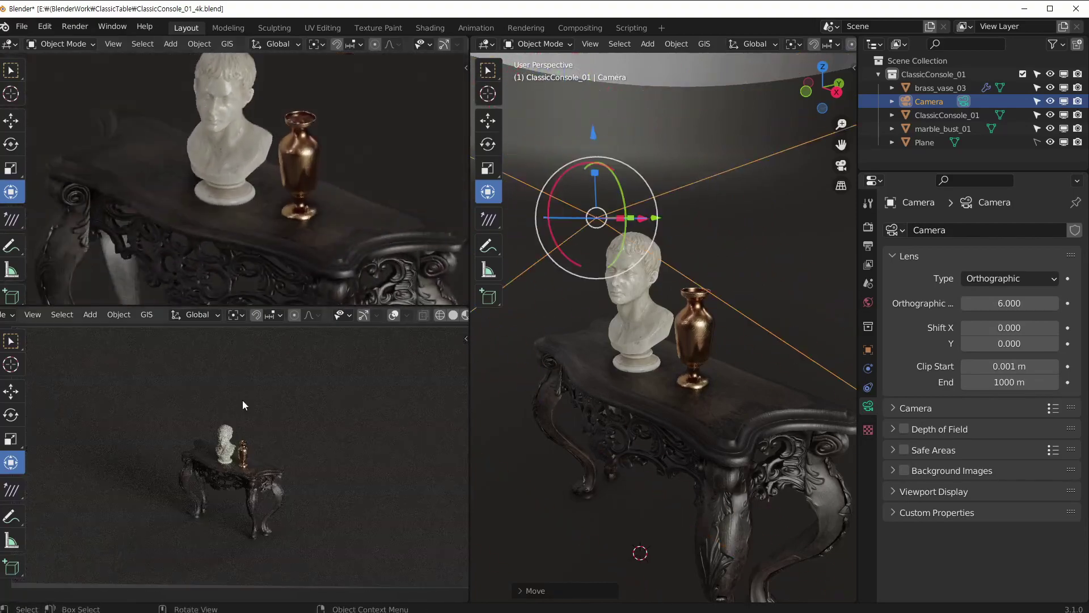
# Step: Enlarge the table in the rendered camera view and orbit the orthographic camera to look down on the bust and vase
pyautogui.press('KP_0')
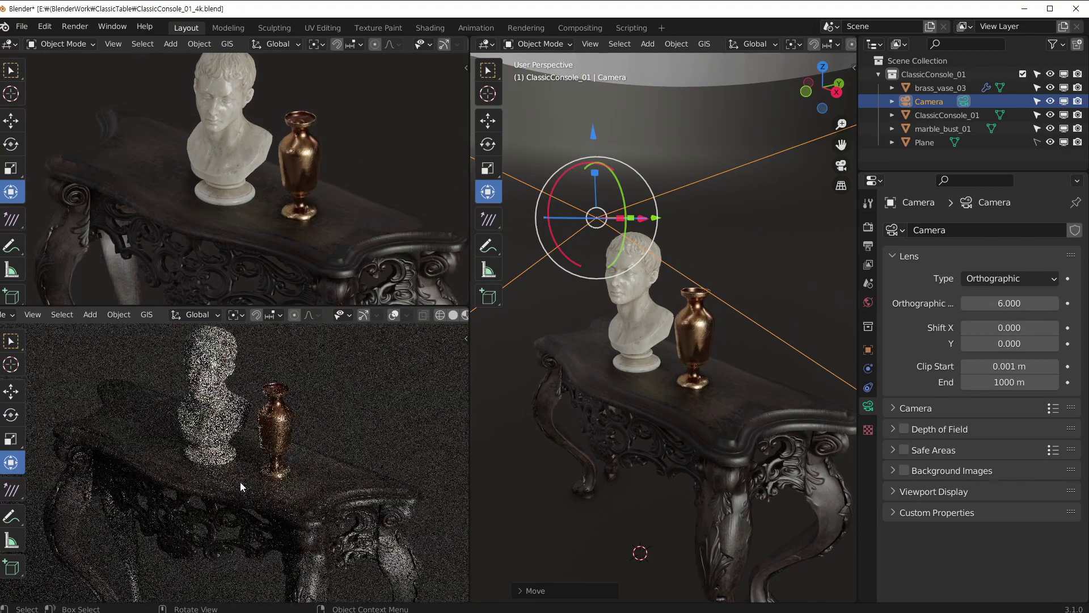
pyautogui.moveTo(269, 155)
pyautogui.mouseDown(button='middle')
pyautogui.moveTo(302, 151)
pyautogui.moveTo(259, 175)
pyautogui.moveTo(243, 214)
pyautogui.moveTo(283, 148)
pyautogui.mouseUp(button='middle')
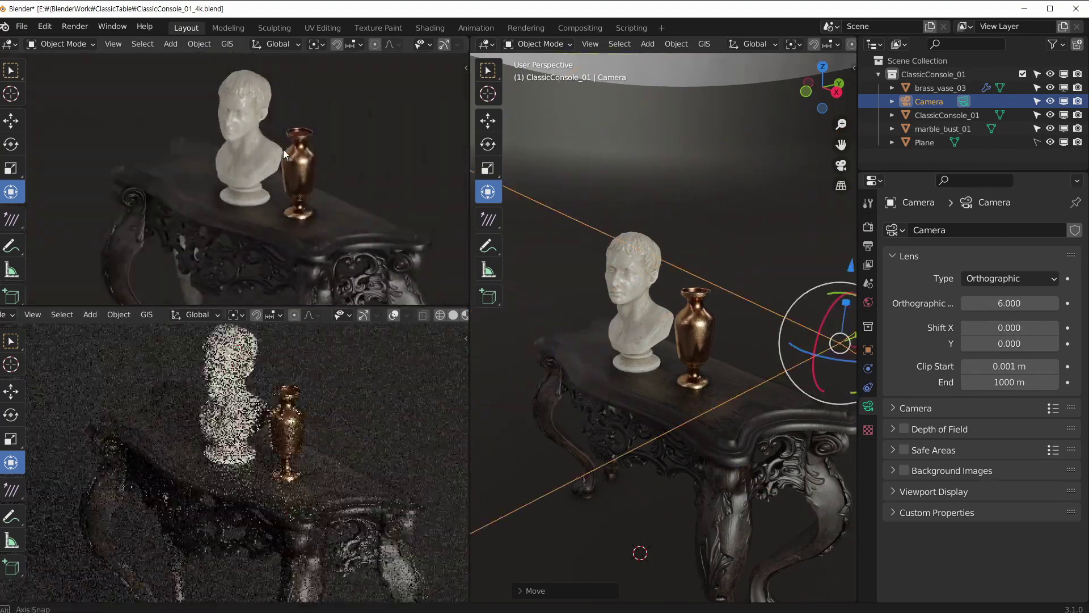
pyautogui.scroll(-3, 261, 189)
pyautogui.moveTo(261, 189)
pyautogui.mouseDown(button='middle')
pyautogui.moveTo(285, 215)
pyautogui.moveTo(302, 169)
pyautogui.moveTo(282, 179)
pyautogui.moveTo(280, 202)
pyautogui.moveTo(264, 182)
pyautogui.mouseUp(button='middle')
pyautogui.scroll(4, 270, 165)
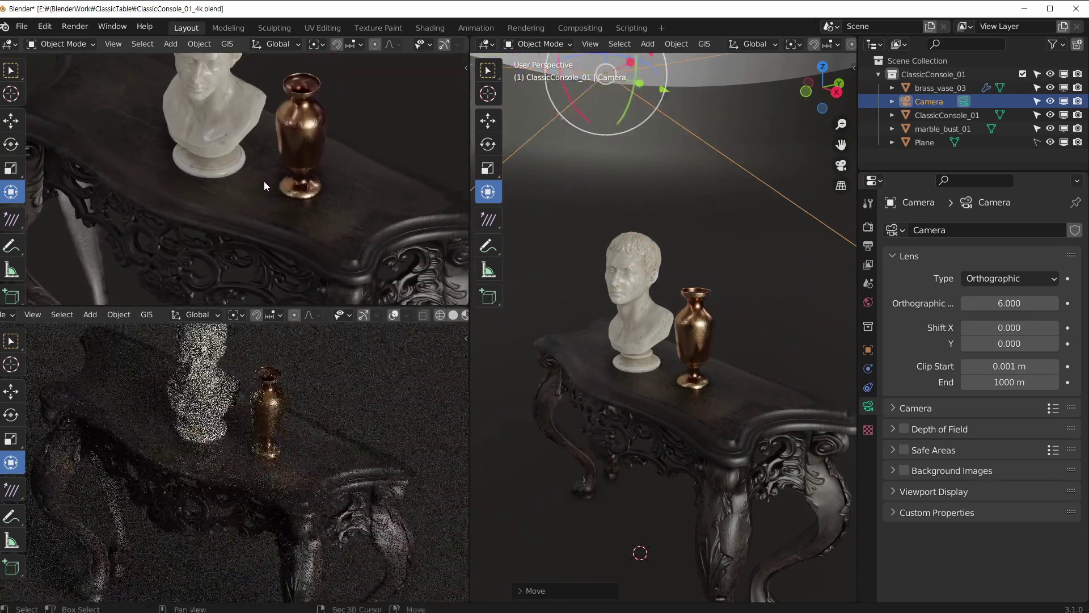
# Step: Zoom out and shift the orthographic camera framing to fit the whole console table with the bust and vase
pyautogui.scroll(-3, 264, 182)
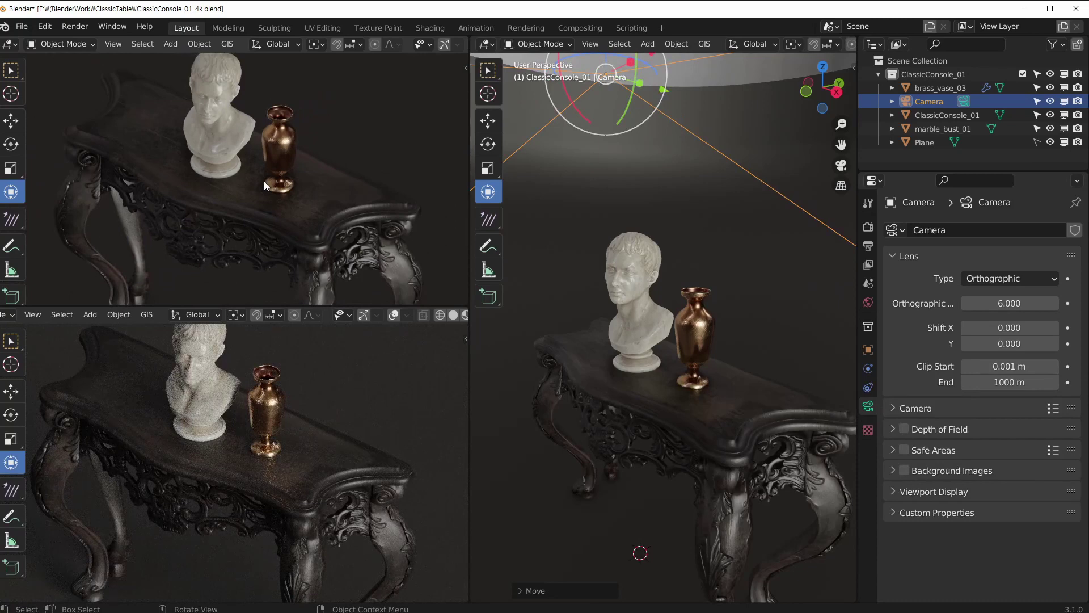
pyautogui.scroll(-2, 264, 181)
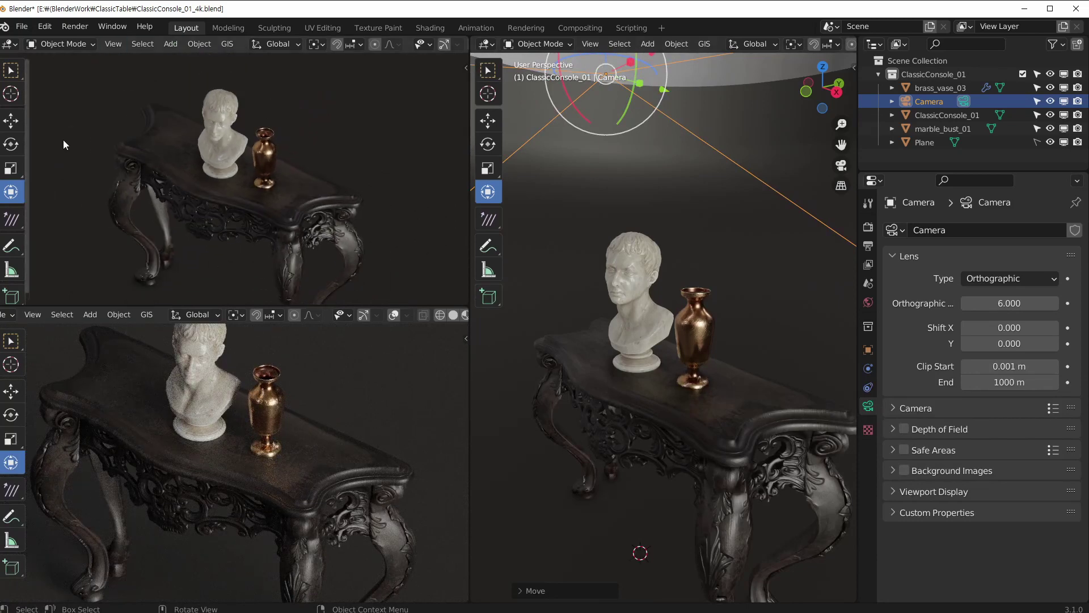
pyautogui.keyDown('shift'); pyautogui.moveTo(272, 197); pyautogui.dragTo(284, 162, button='middle'); pyautogui.keyUp('shift')
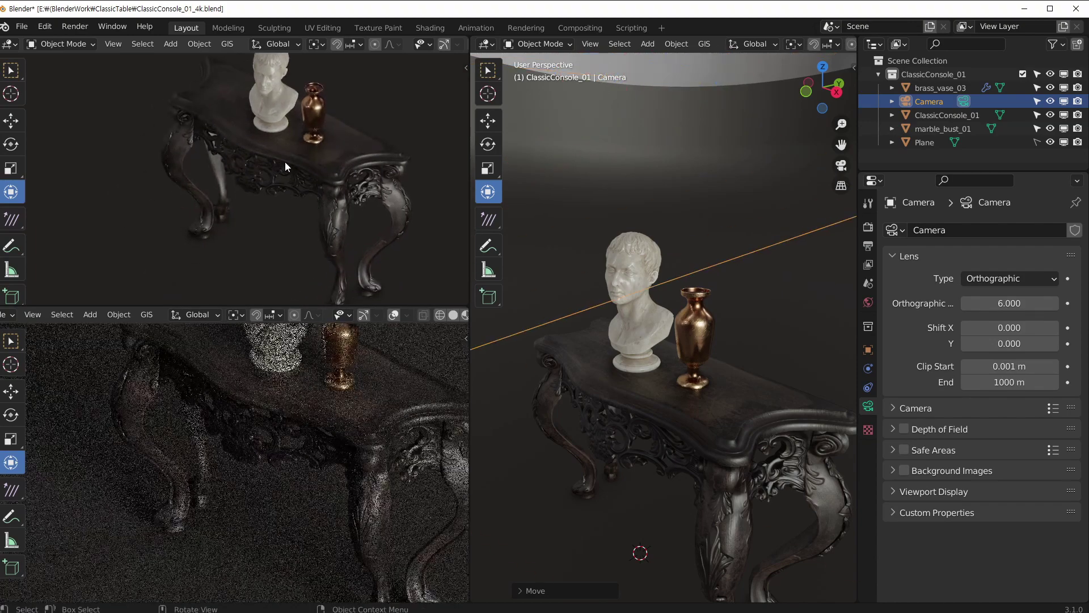
pyautogui.scroll(-3, 285, 162)
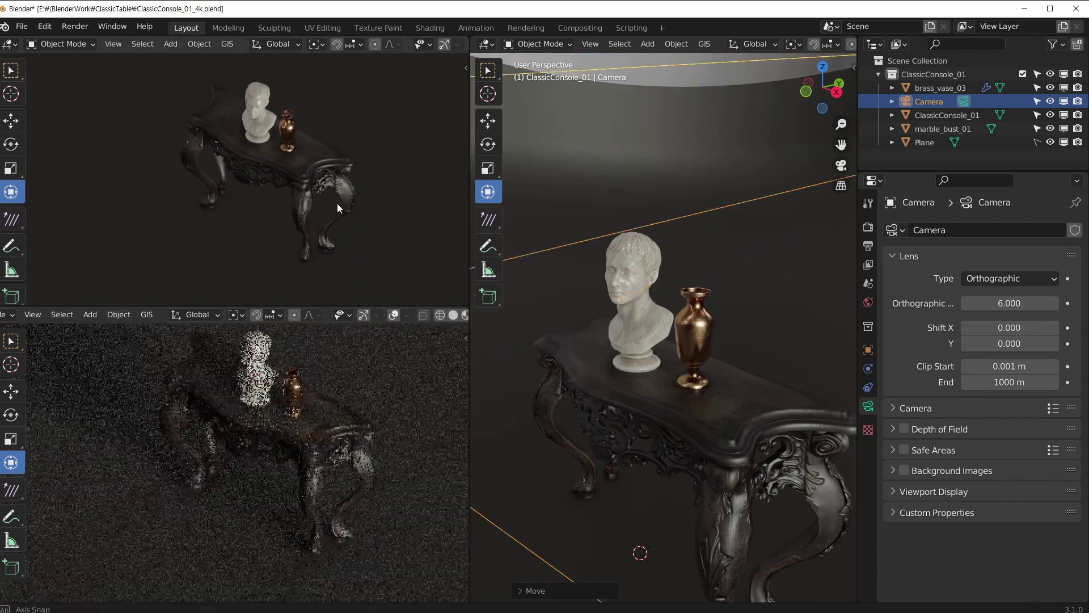
pyautogui.scroll(1, 337, 203)
# Step: Duplicate the console table and place the copy beside it, on its far side from the camera, along the global X axis
pyautogui.click(321, 177)
pyautogui.scroll(-4, 669, 396)
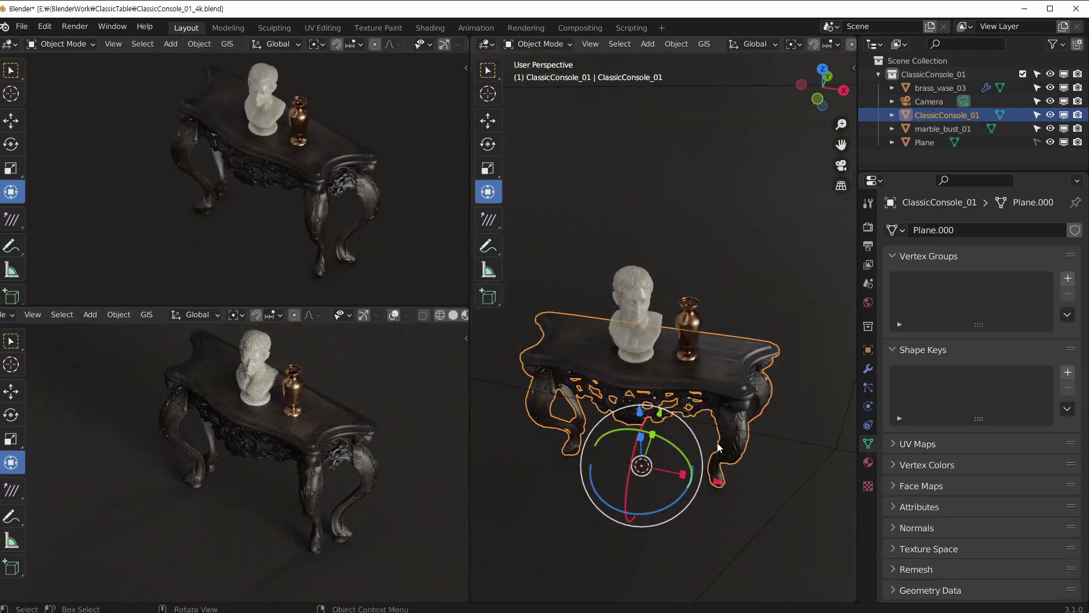
pyautogui.moveTo(669, 396); pyautogui.dragTo(747, 438, button='middle')
pyautogui.hotkey('shift', 'd')
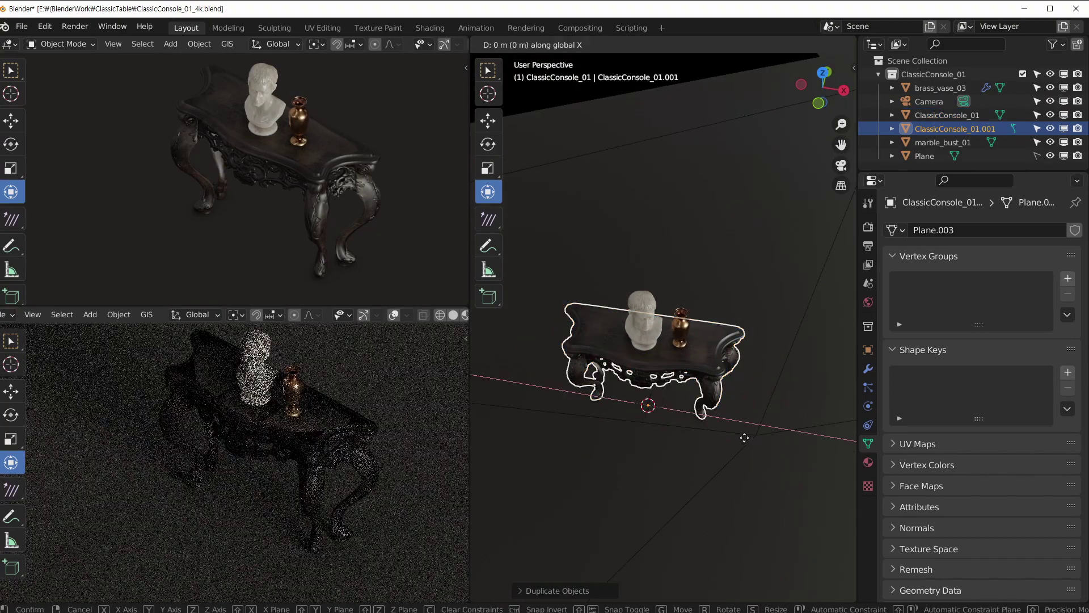
pyautogui.click(596, 406)
# Step: Duplicate the original console table again and place the copy at its opposite end along the X axis
pyautogui.click(705, 378)
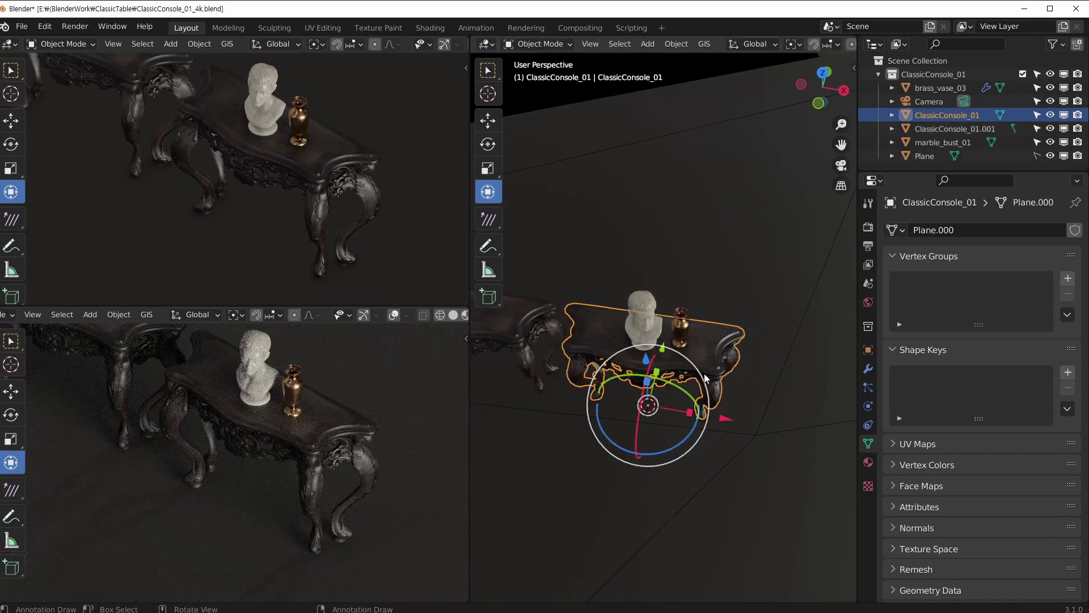
pyautogui.hotkey('shift', 'd')
pyautogui.click(489, 401)
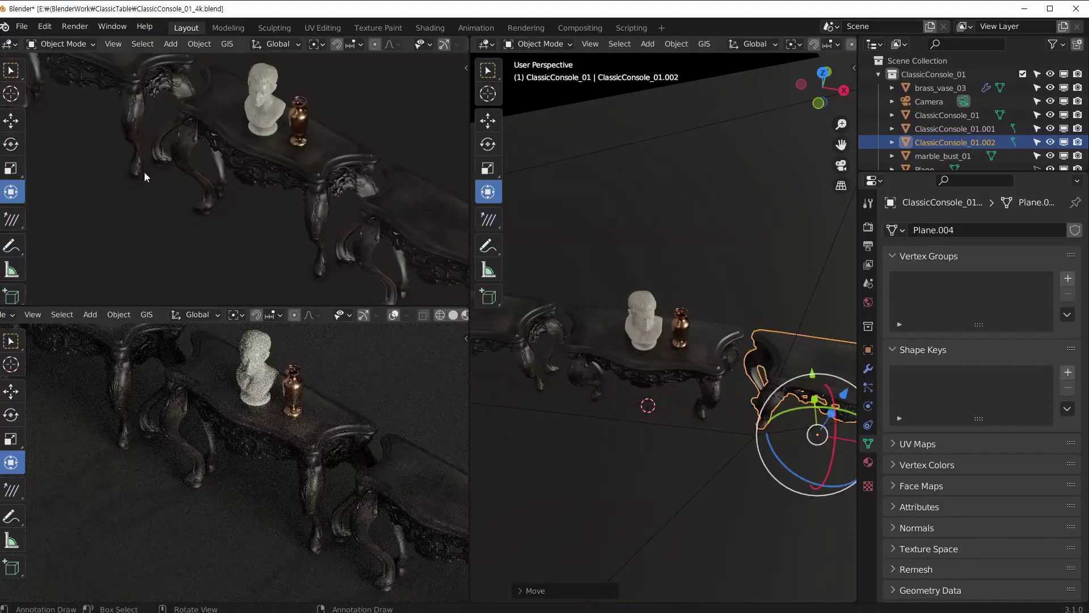
# Step: Change the camera type to Perspective and reframe the row of three tables from a lower angle
pyautogui.scroll(-5, 171, 170)
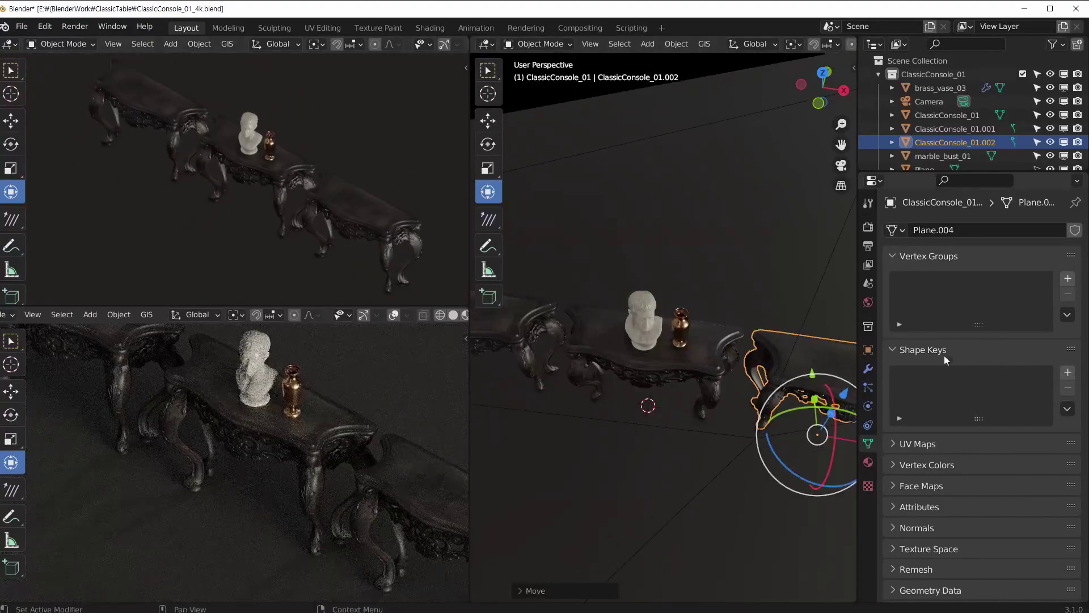
pyautogui.click(714, 475)
pyautogui.click(994, 279)
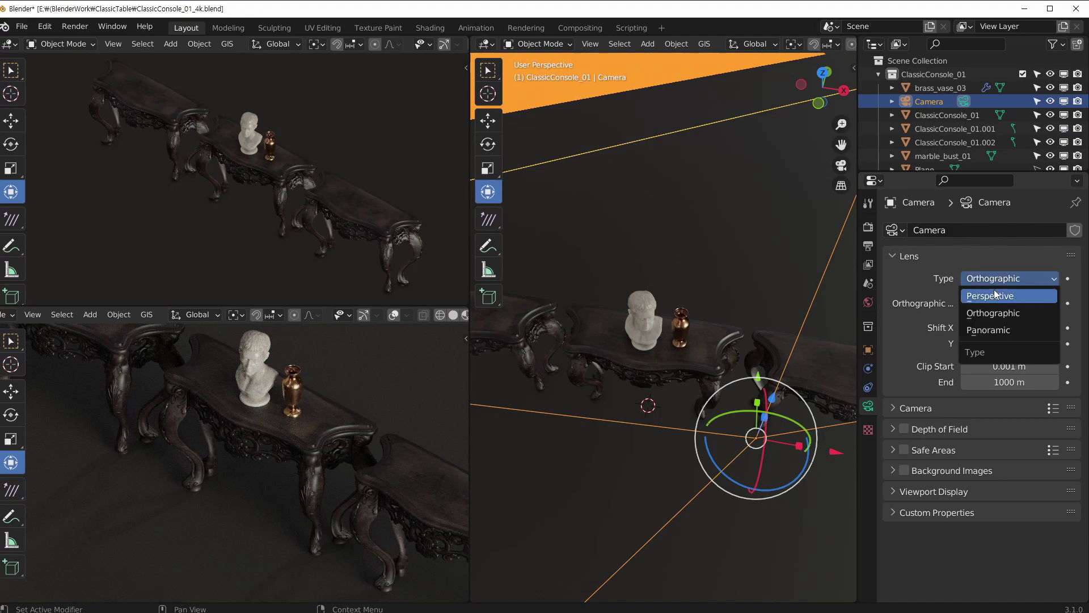
pyautogui.click(995, 295)
pyautogui.scroll(-4, 337, 156)
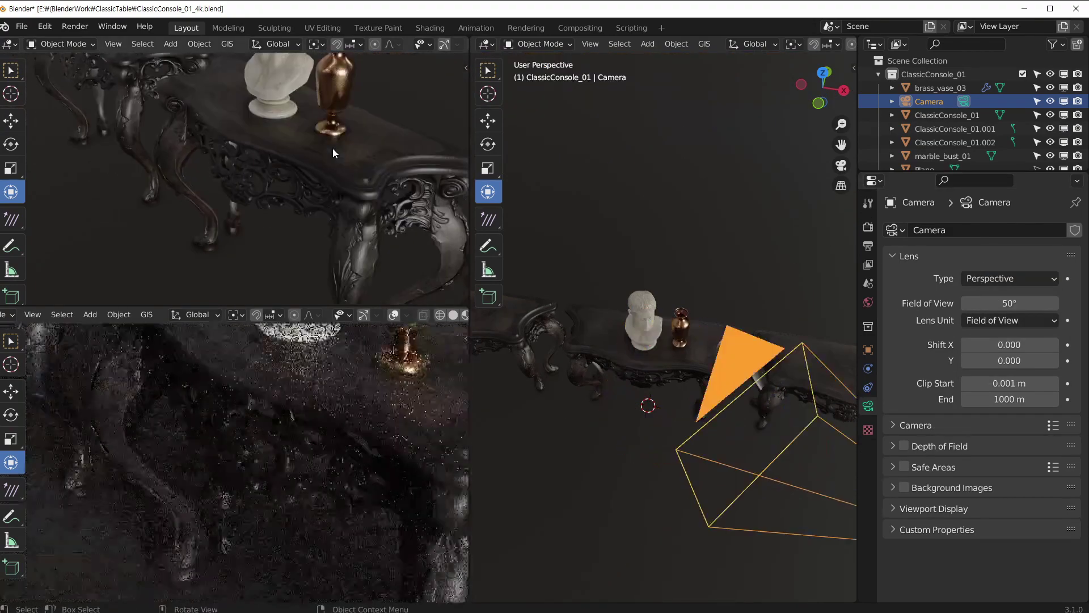
pyautogui.scroll(-5, 332, 152)
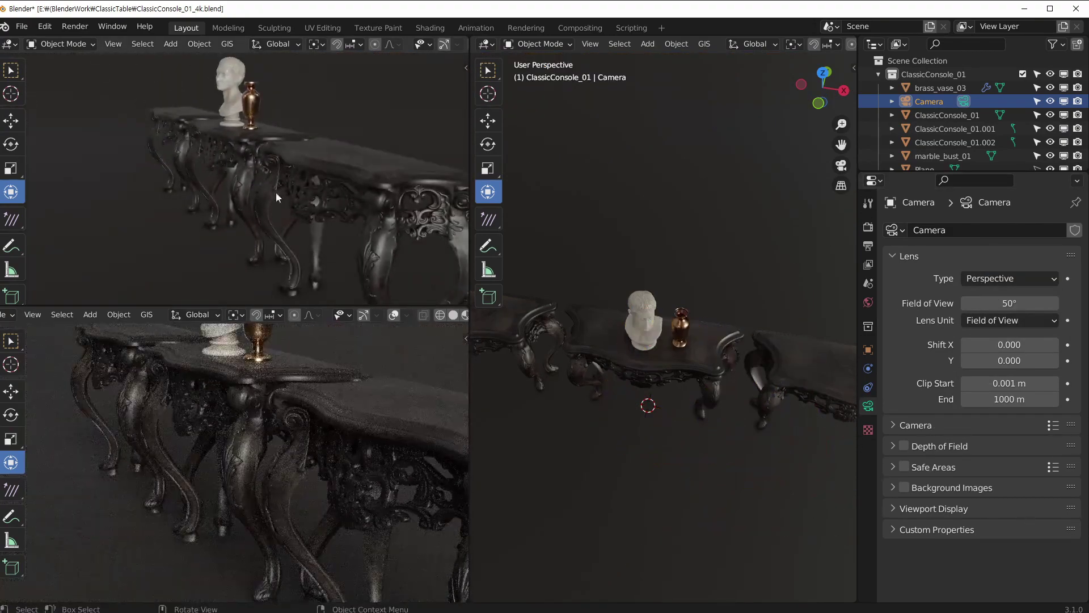
pyautogui.moveTo(339, 188); pyautogui.dragTo(352, 162, button='middle')
# Step: Change the camera type back to Orthographic and turn the camera to look down on the bust, vase and tables
pyautogui.click(1014, 278)
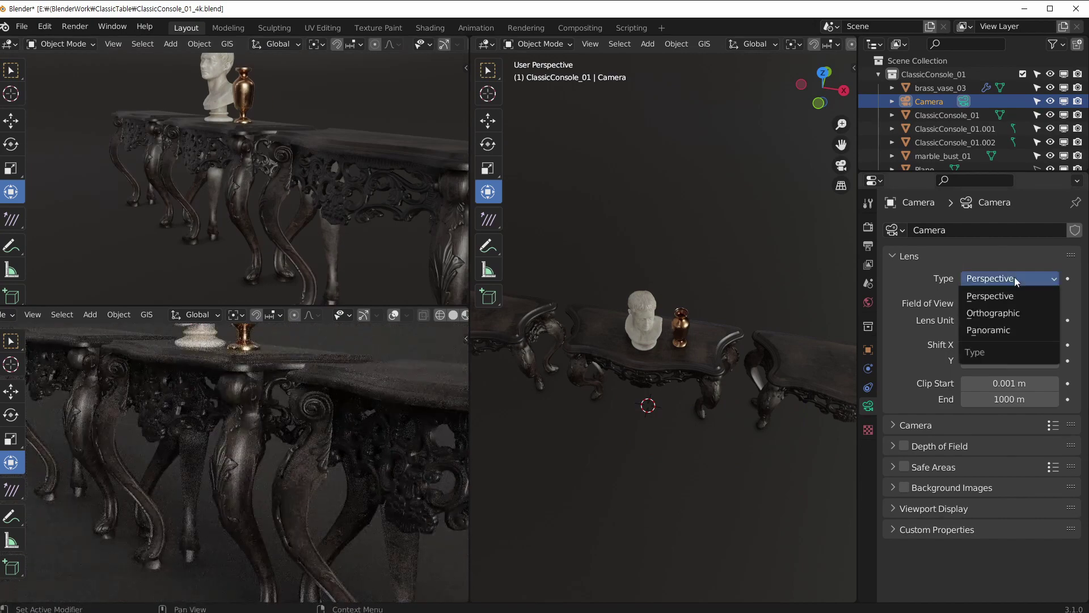
pyautogui.click(991, 316)
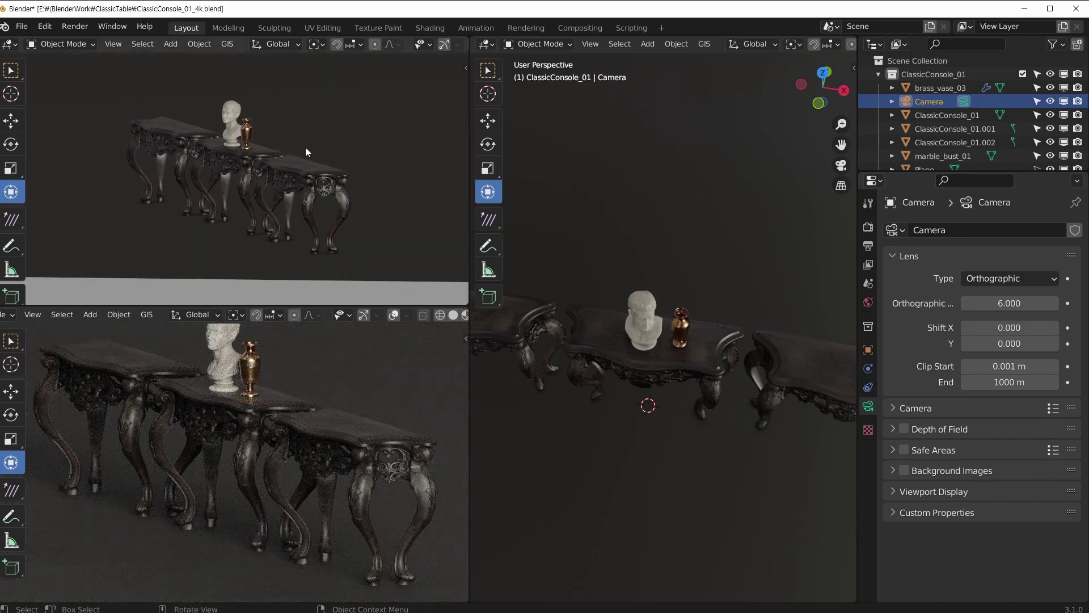
pyautogui.moveTo(305, 152); pyautogui.dragTo(229, 153, button='middle')
pyautogui.scroll(3, 254, 182)
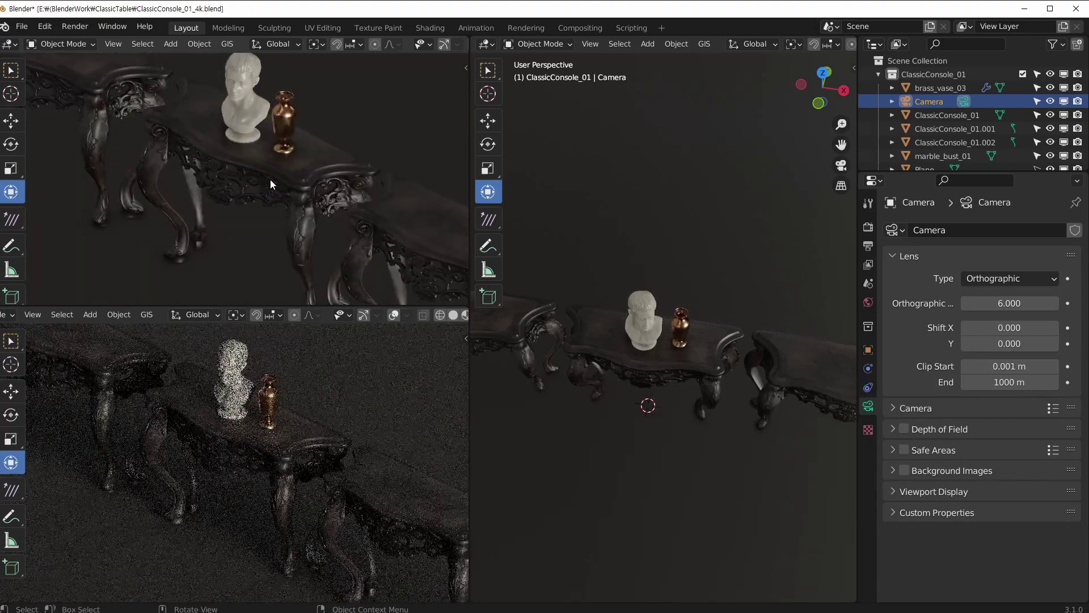
pyautogui.scroll(-3, 270, 179)
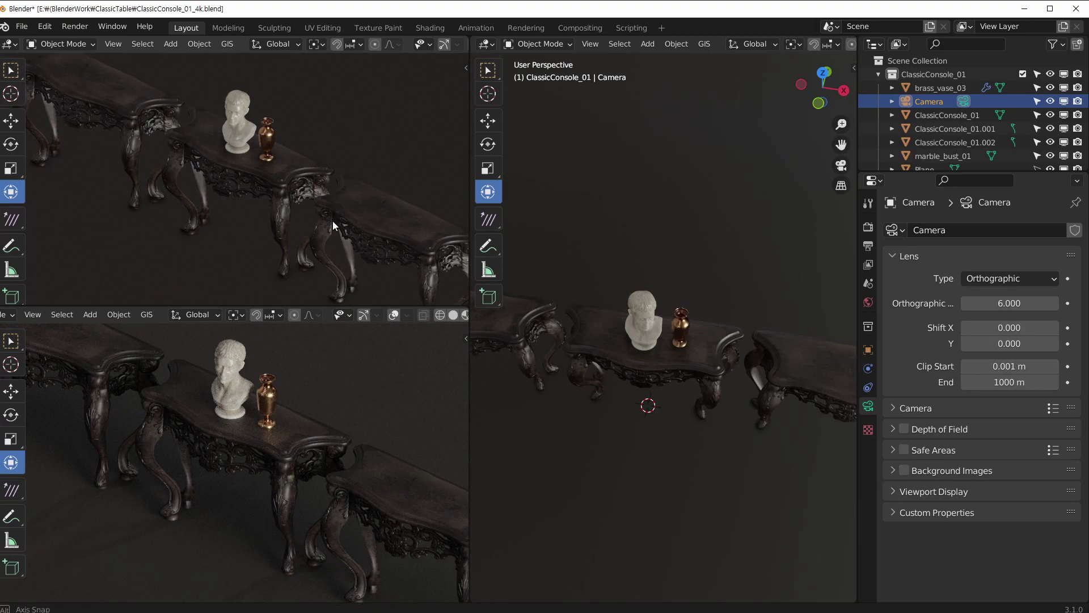
# Step: Orbit the orthographic camera around the three tables through low and high angles, ending on a raised diagonal view
pyautogui.moveTo(284, 167); pyautogui.dragTo(243, 101, button='middle')
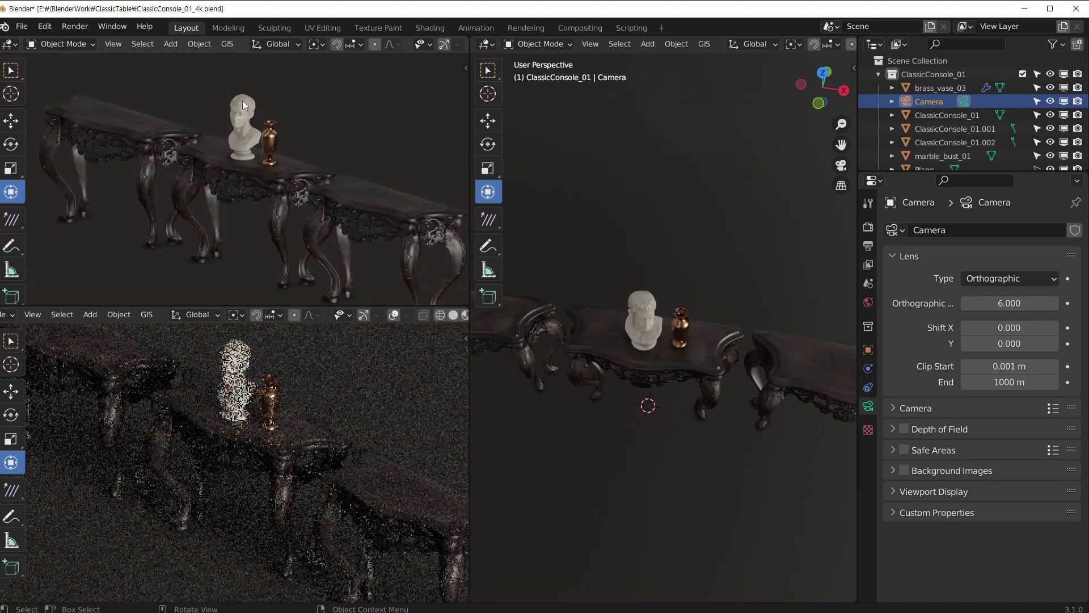
pyautogui.moveTo(273, 156); pyautogui.dragTo(232, 177, button='middle')
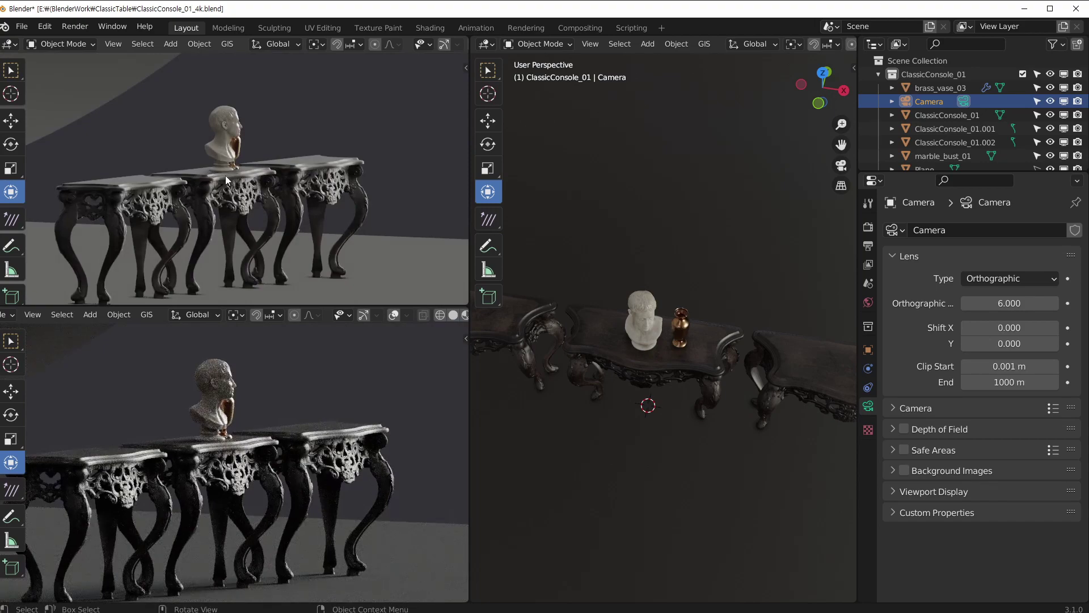
pyautogui.moveTo(183, 168); pyautogui.dragTo(133, 188, button='middle')
pyautogui.moveTo(267, 206); pyautogui.dragTo(254, 178, button='middle')
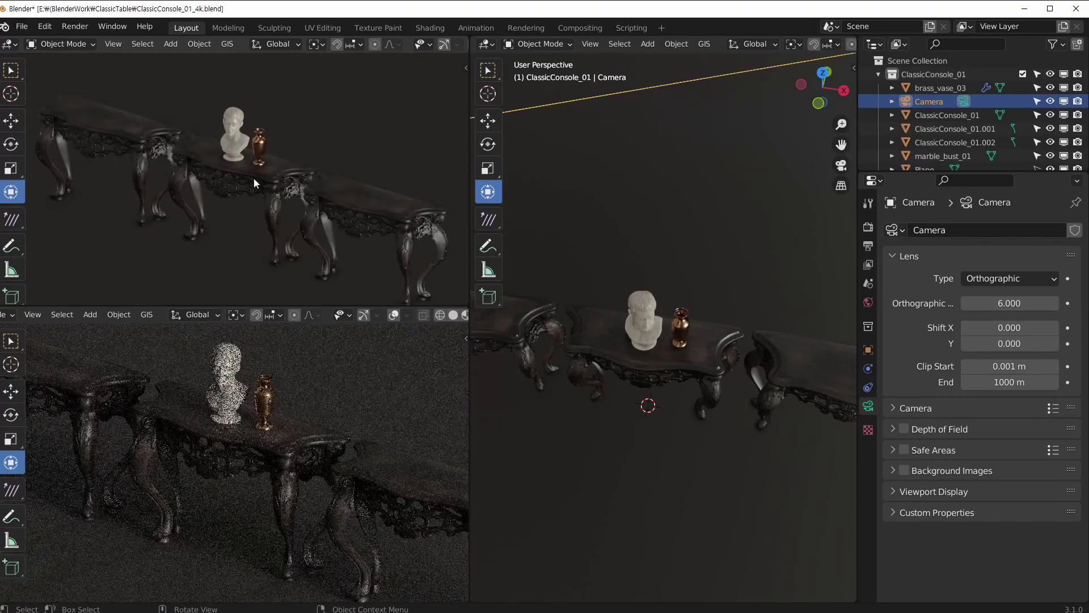
pyautogui.moveTo(146, 247); pyautogui.dragTo(224, 188, button='middle')
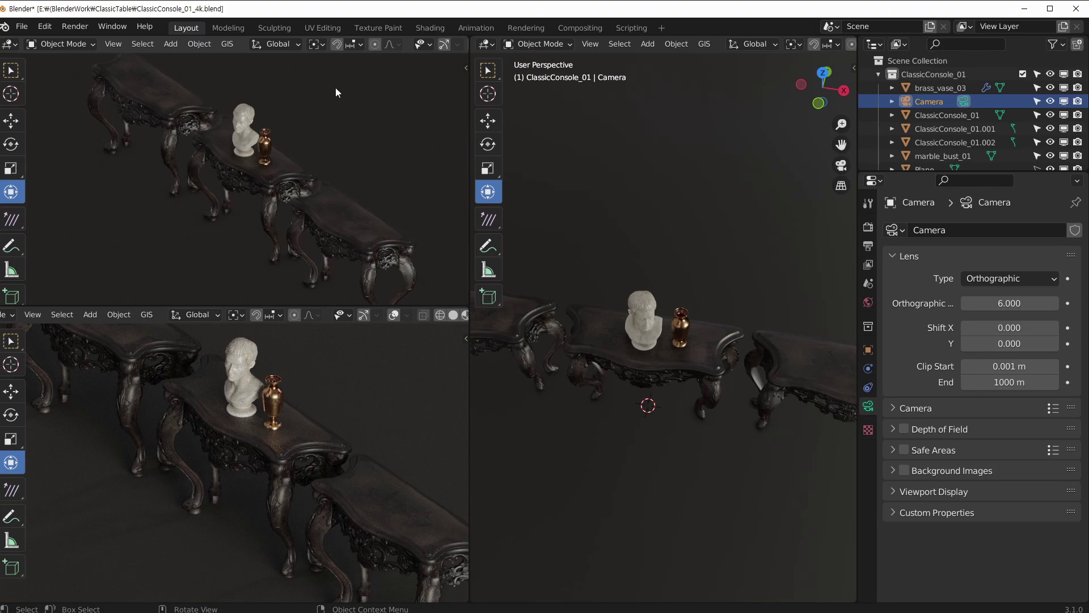
pyautogui.moveTo(336, 87); pyautogui.dragTo(254, 185, button='middle')
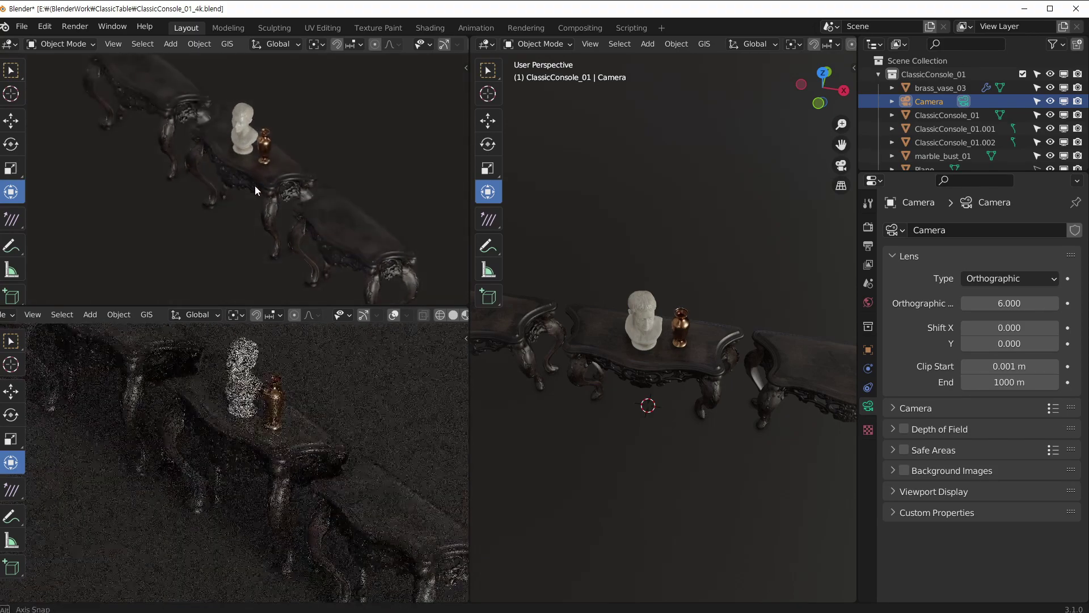
pyautogui.moveTo(185, 114)
pyautogui.mouseDown(button='middle')
pyautogui.moveTo(254, 192)
pyautogui.moveTo(190, 101)
pyautogui.mouseUp(button='middle')
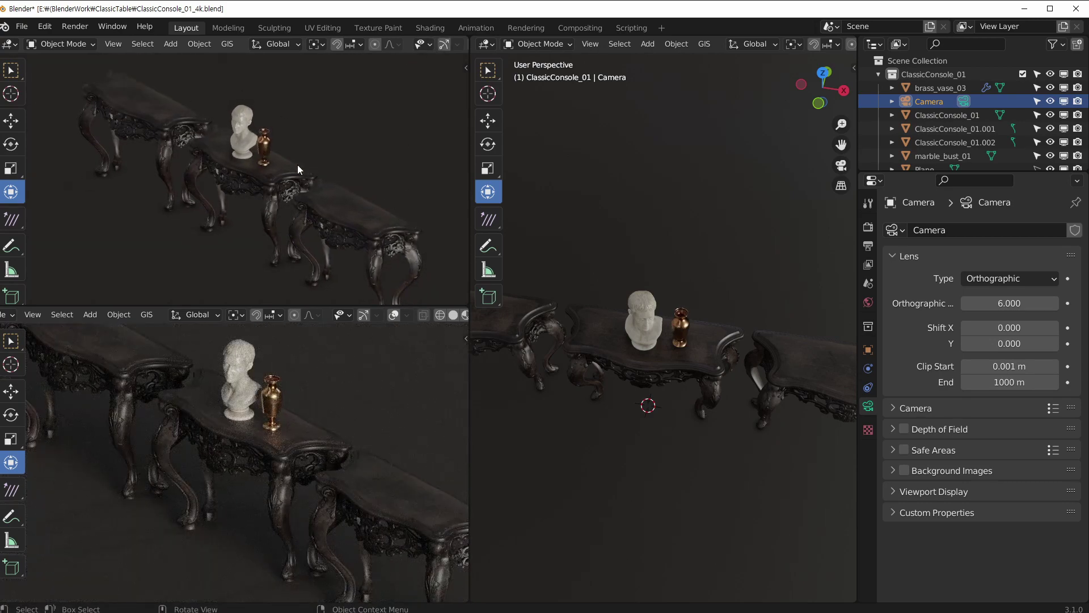
pyautogui.moveTo(297, 164); pyautogui.dragTo(274, 147, button='middle')
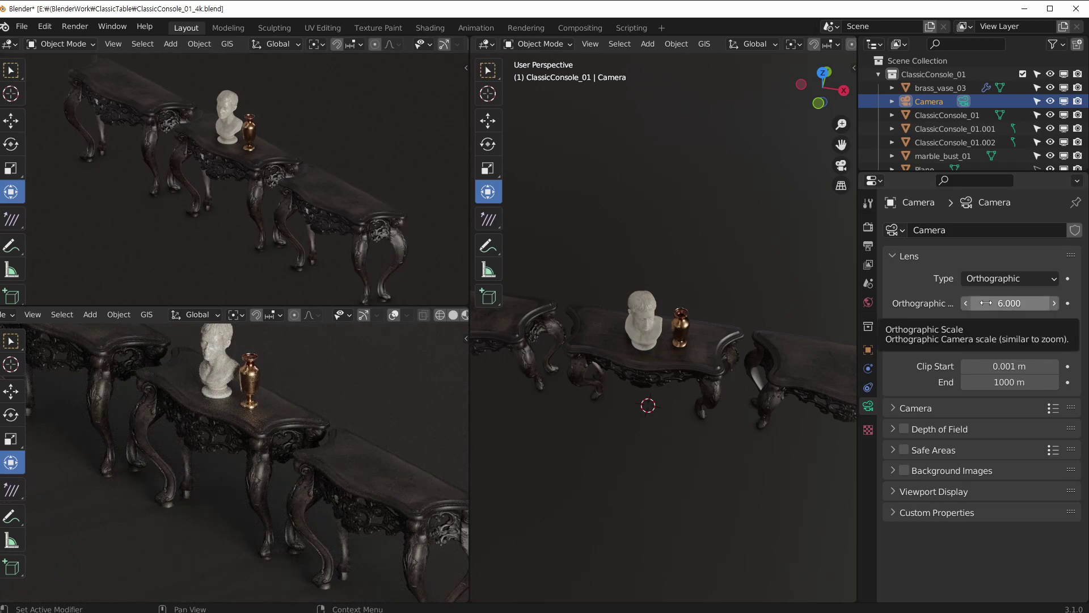
# Step: Set the camera's orthographic scale to 5.1
pyautogui.moveTo(986, 303)
pyautogui.mouseDown()
pyautogui.moveTo(1047, 303)
pyautogui.moveTo(956, 303)
pyautogui.moveTo(1006, 303)
pyautogui.moveTo(958, 303)
pyautogui.moveTo(989, 303)
pyautogui.moveTo(972, 303)
pyautogui.mouseUp()
pyautogui.scroll(-3, 366, 198)
pyautogui.scroll(3, 351, 199)
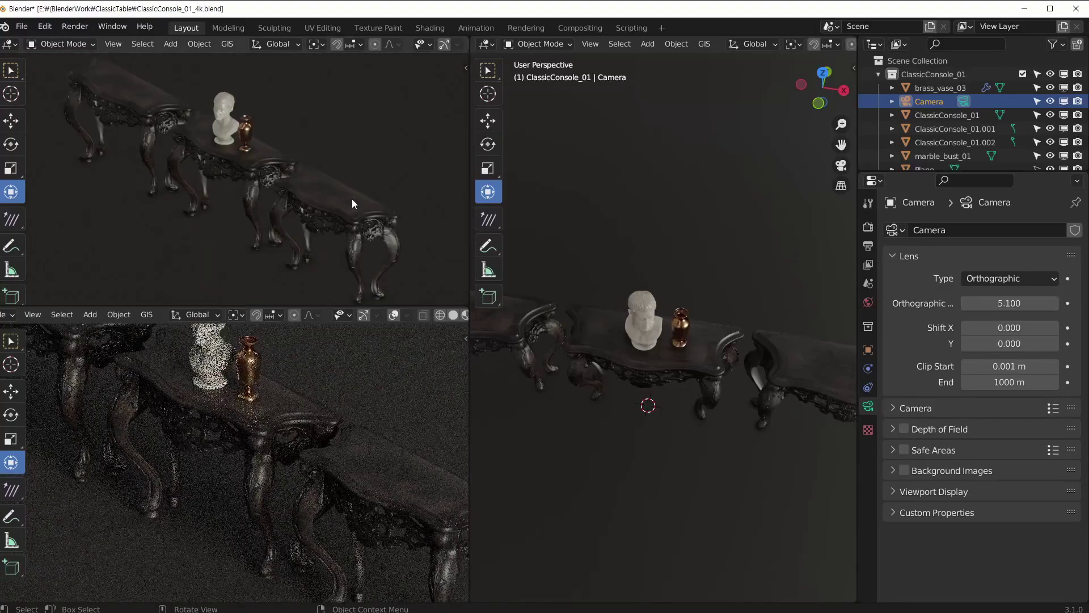
# Step: Fit the whole row of tables in both camera views and try an orthographic scale of 4.4
pyautogui.scroll(-2, 351, 199)
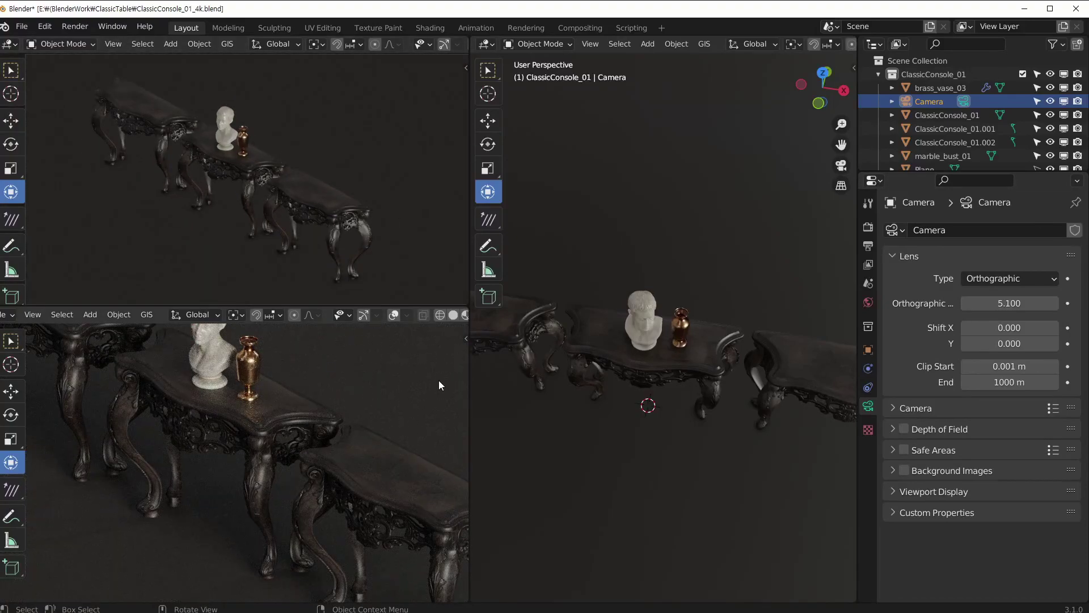
pyautogui.scroll(-4, 270, 423)
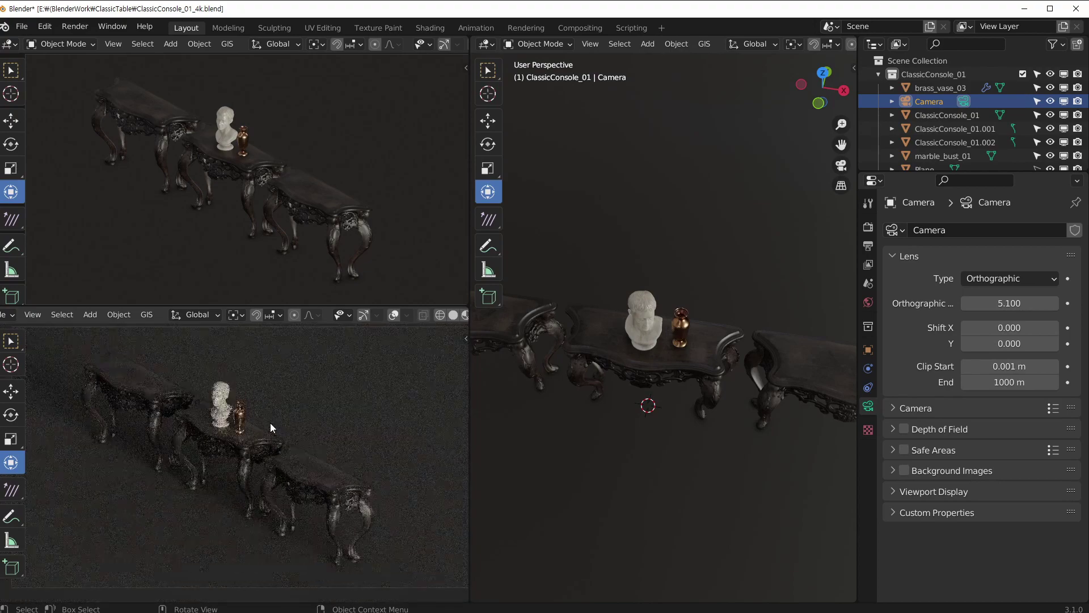
pyautogui.moveTo(1024, 304); pyautogui.dragTo(987, 304)
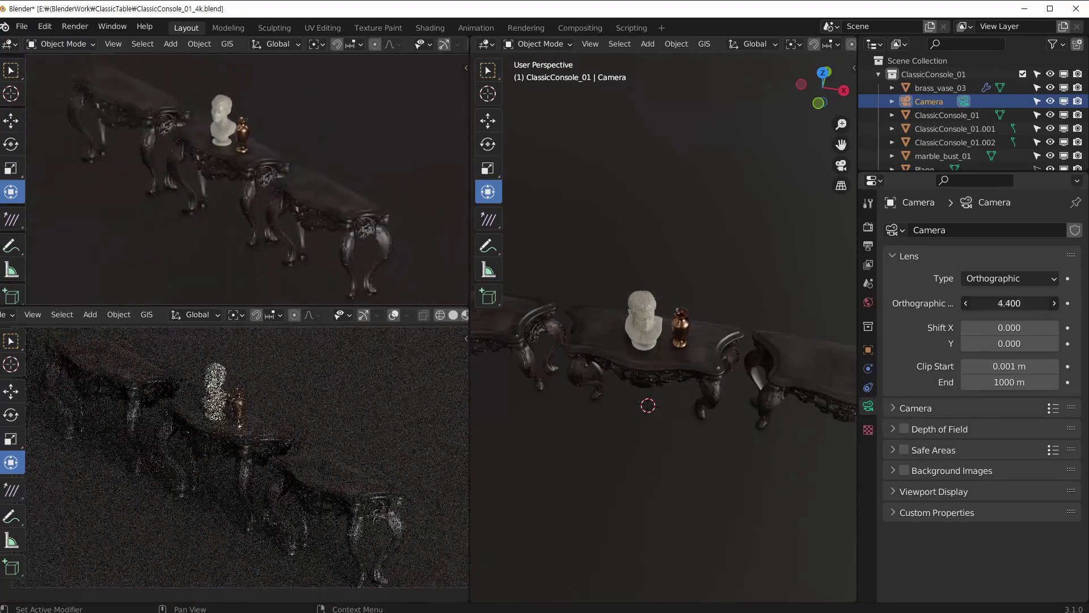
# Step: Change the camera type to Perspective to compare the framing of the three tables
pyautogui.click(1006, 279)
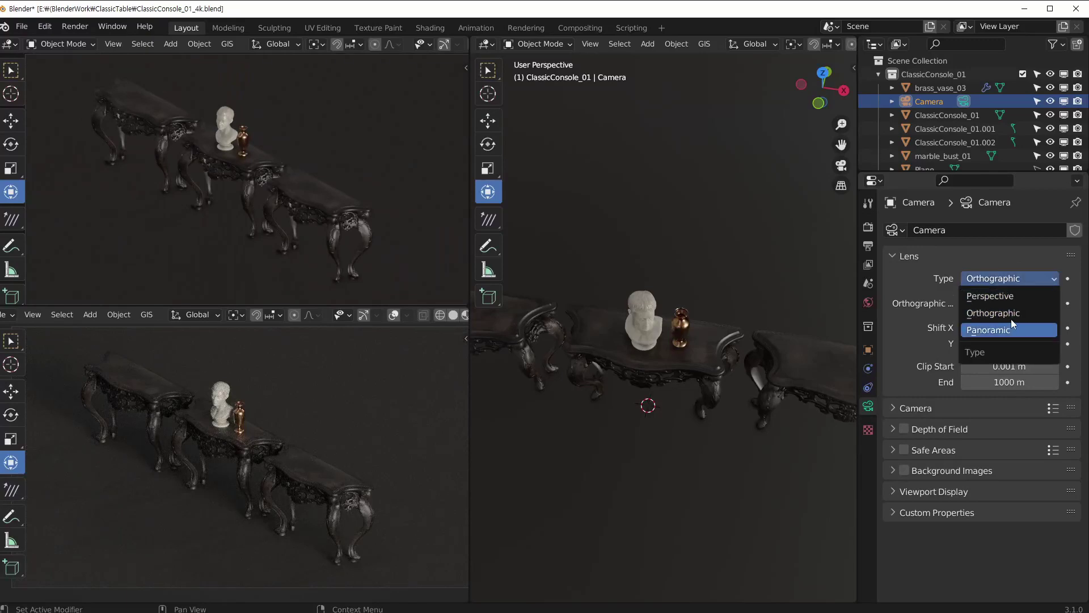
pyautogui.click(1010, 296)
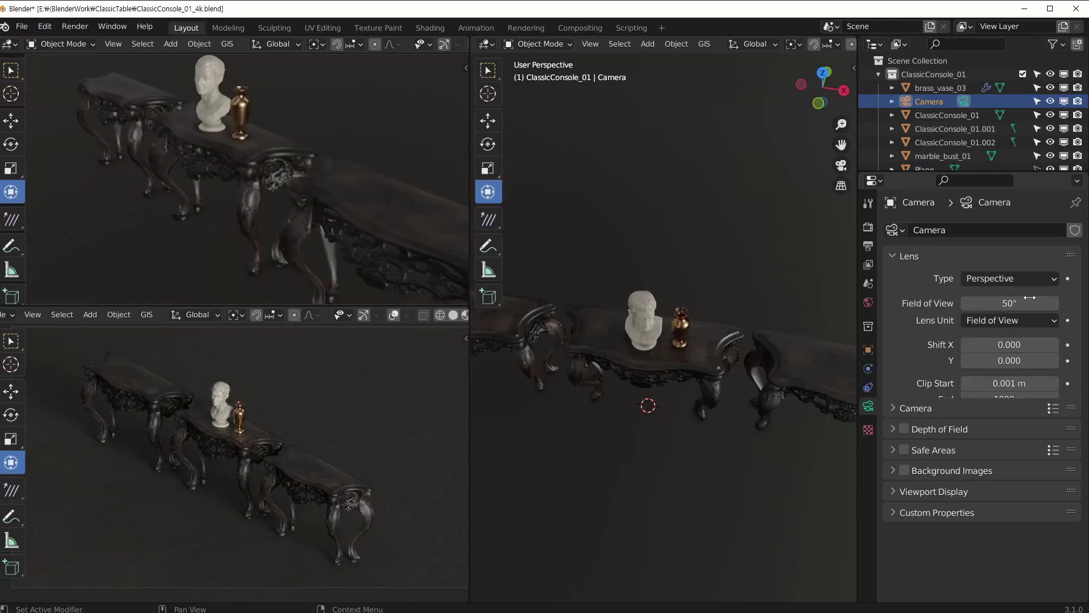
pyautogui.click(1000, 277)
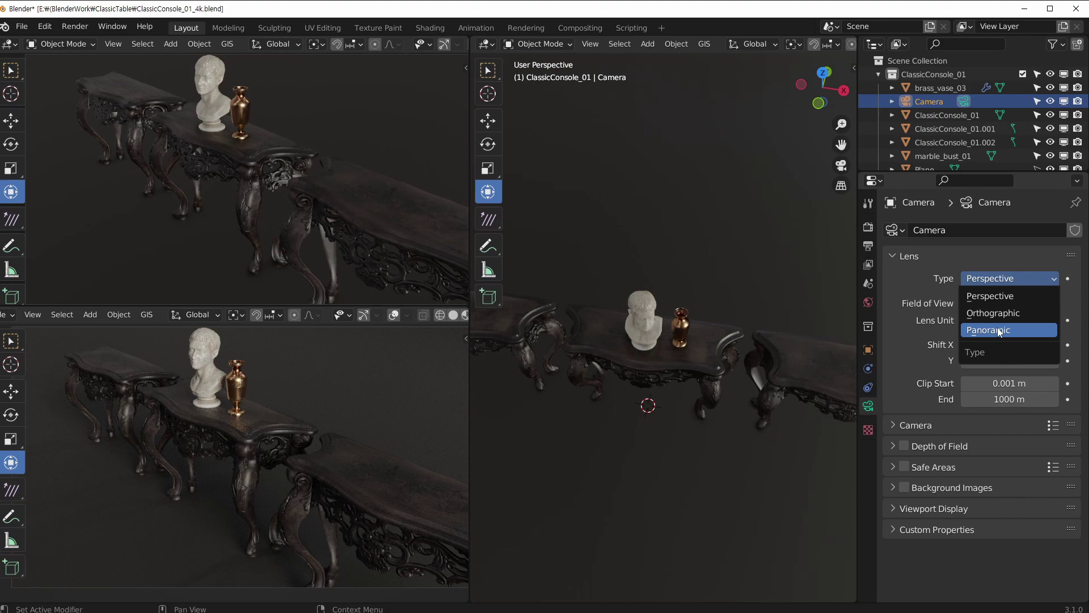
pyautogui.click(999, 295)
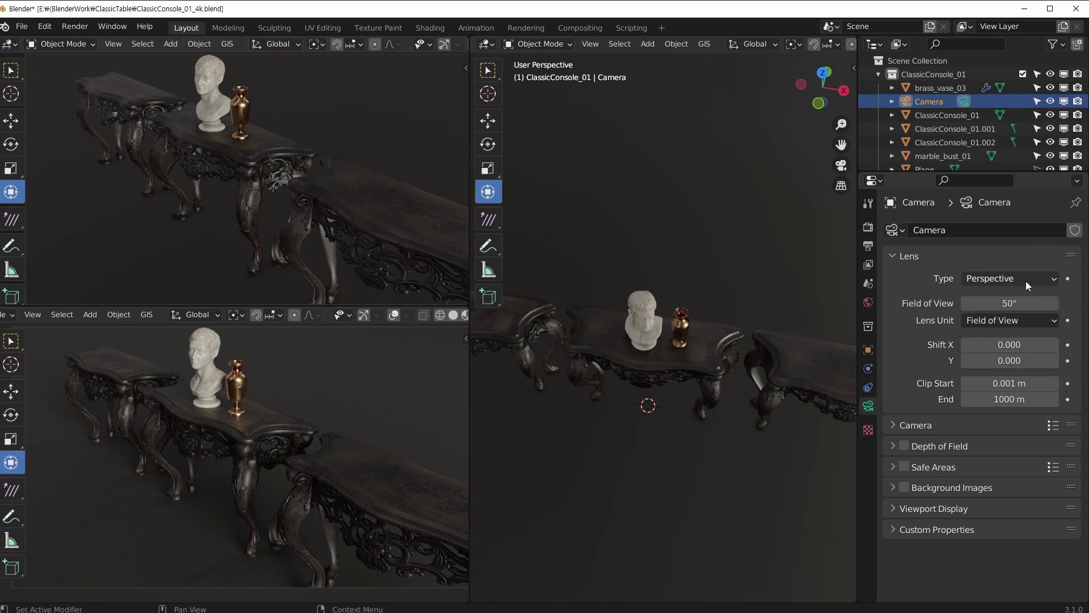
# Step: Change the camera type to Panoramic and move the camera slightly closer to the tables
pyautogui.click(1026, 281)
pyautogui.click(1013, 331)
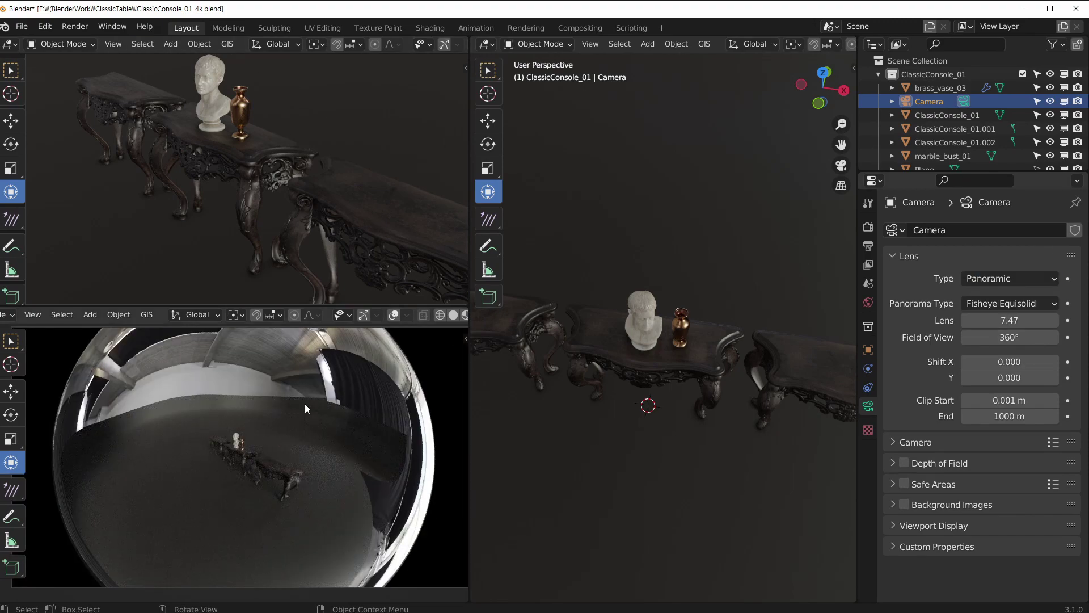
pyautogui.scroll(-3, 299, 419)
pyautogui.scroll(4, 299, 420)
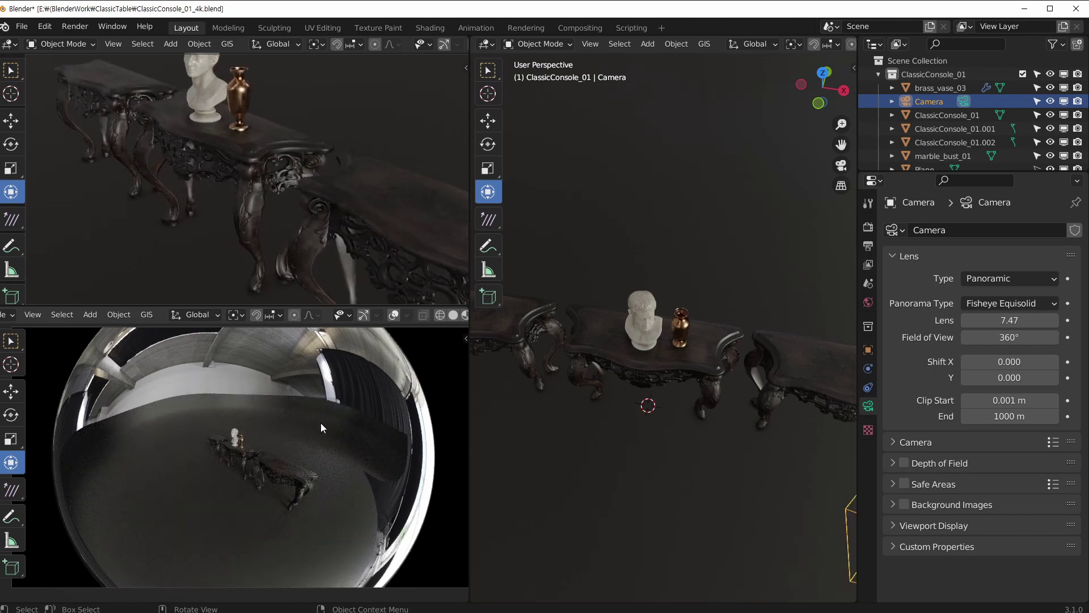
# Step: Turn off the Camera to View lock in the rendered view and shrink the panoramic camera frame
pyautogui.press('n')
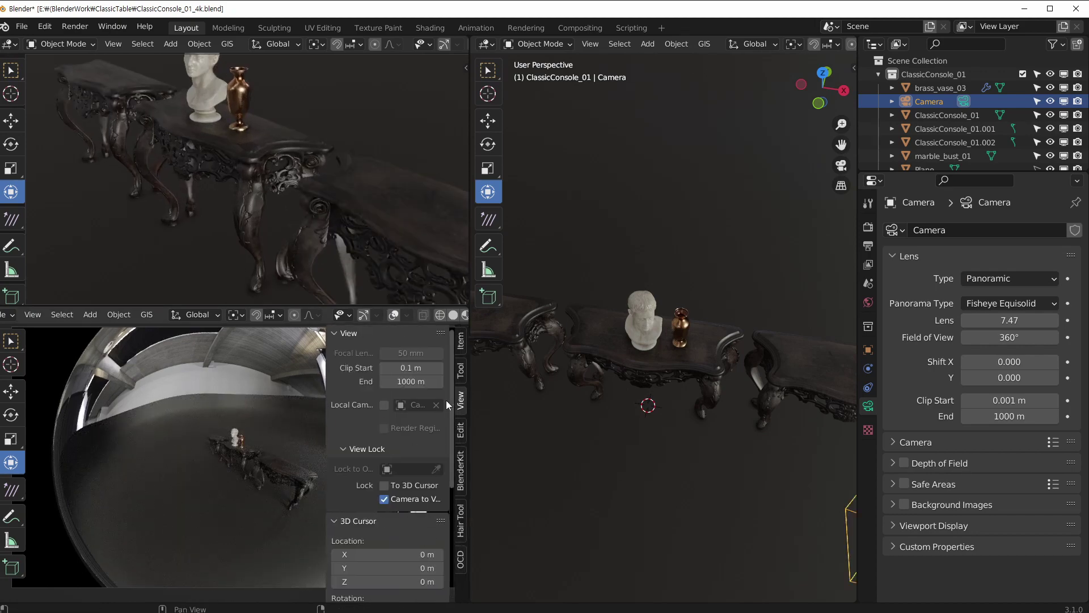
pyautogui.click(404, 501)
pyautogui.scroll(-2, 202, 447)
pyautogui.scroll(1, 202, 447)
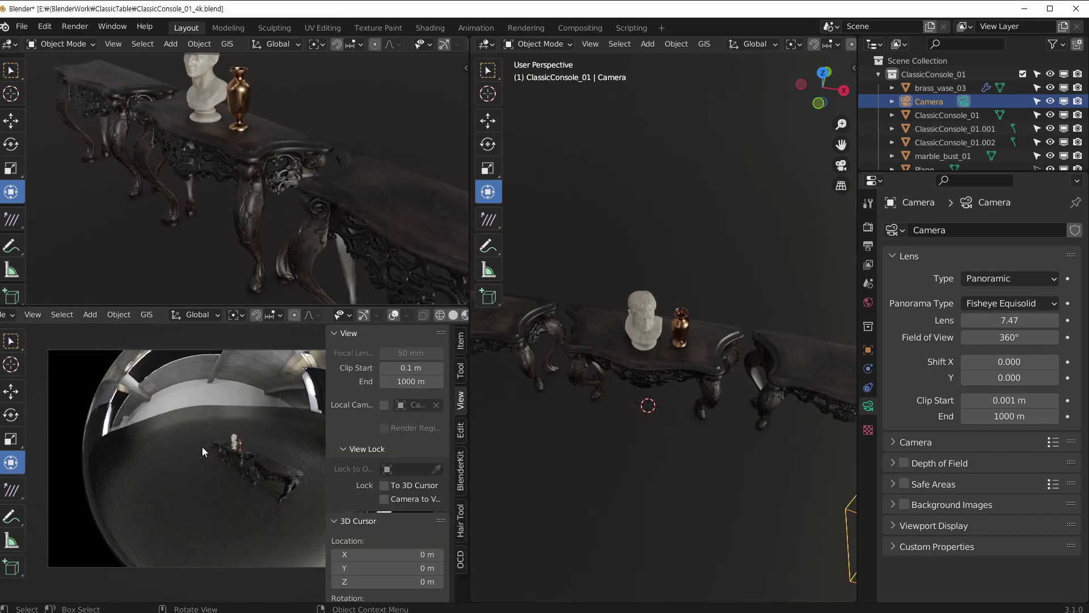
# Step: Enlarge the panoramic camera frame in the rendered view while the Camera to View lock is off
pyautogui.press('n')
pyautogui.press('n')
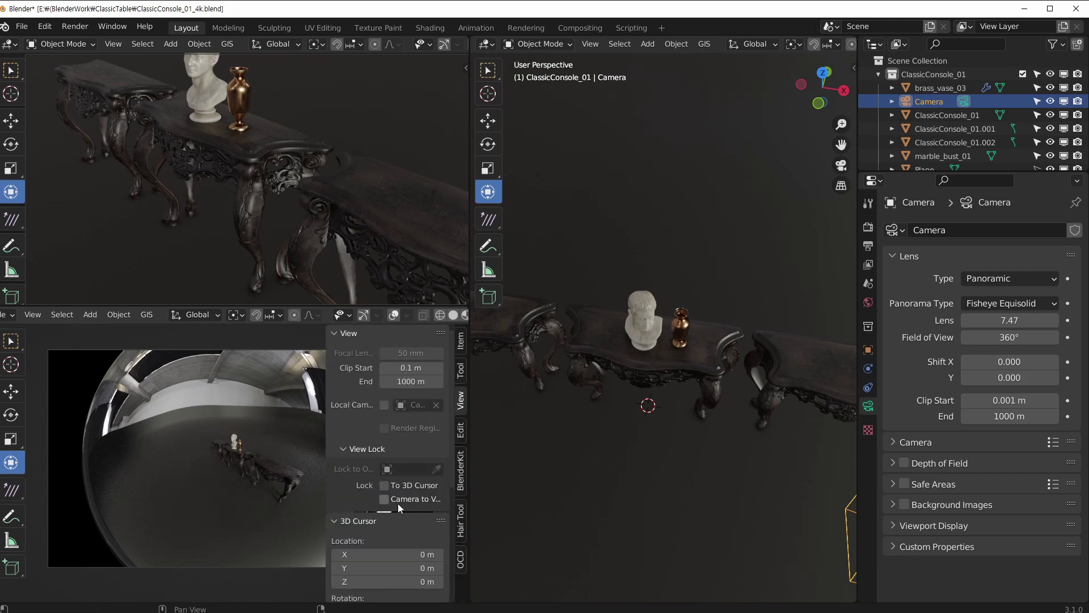
pyautogui.press('n')
pyautogui.press('n')
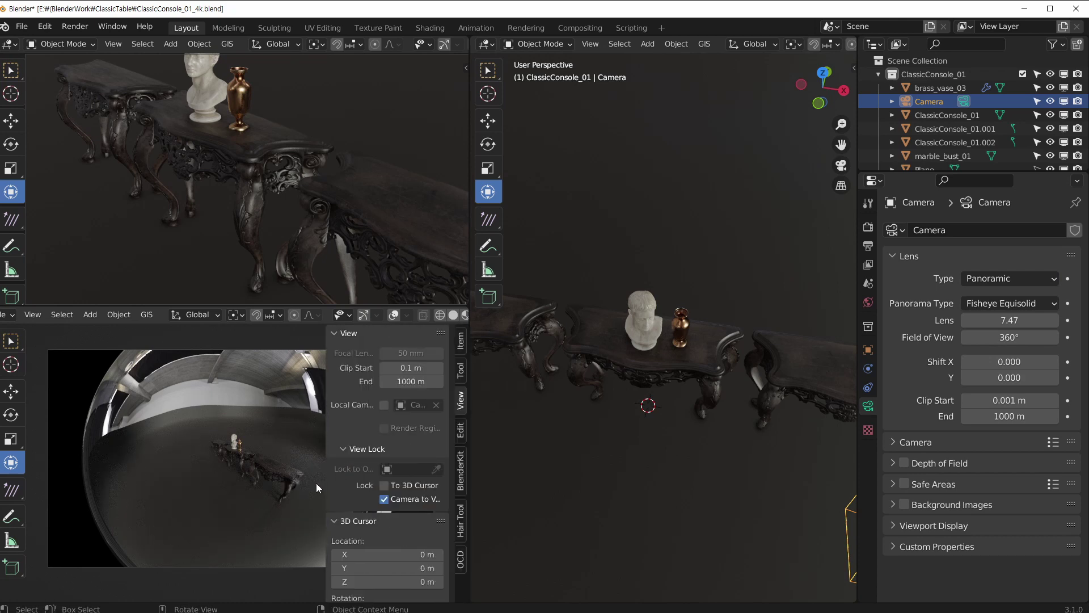
pyautogui.press('n')
pyautogui.scroll(2, 309, 454)
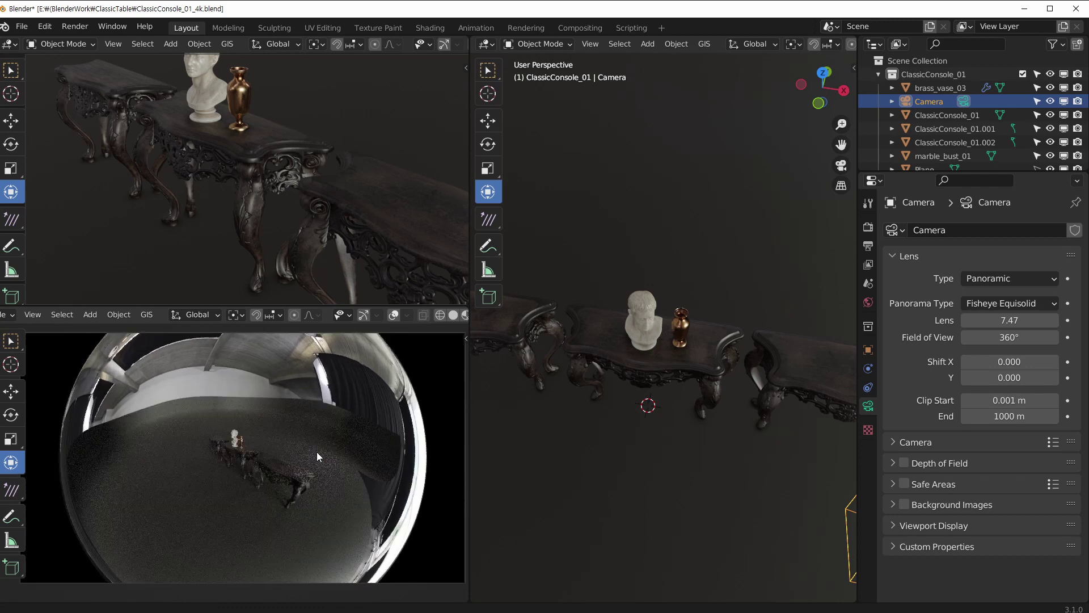
pyautogui.press('n')
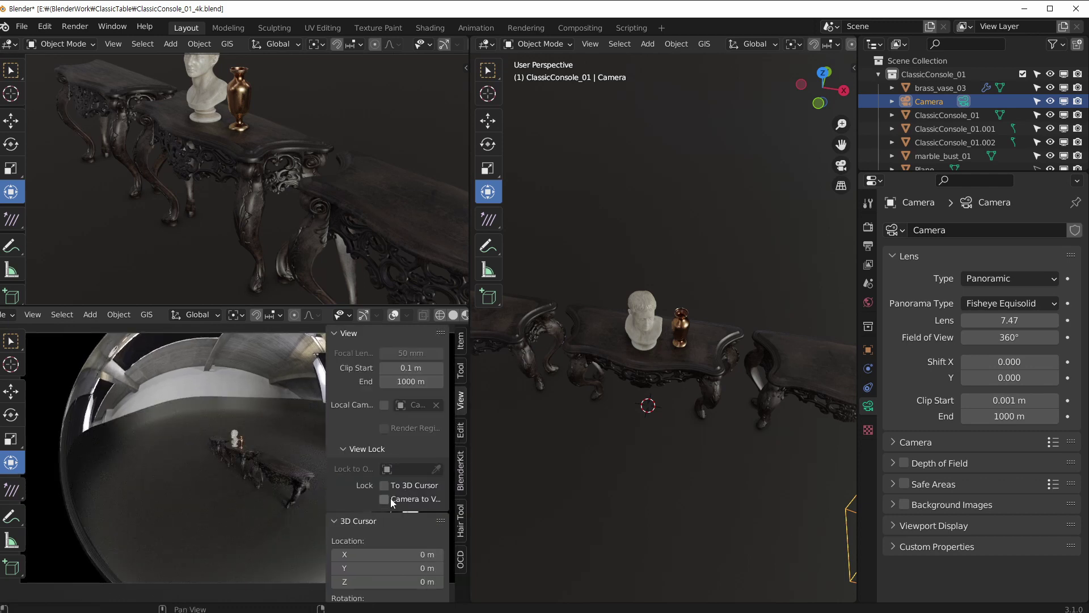
# Step: Lock the camera to the rendered view and orbit it down to a low, level angle on the three tables
pyautogui.press('n')
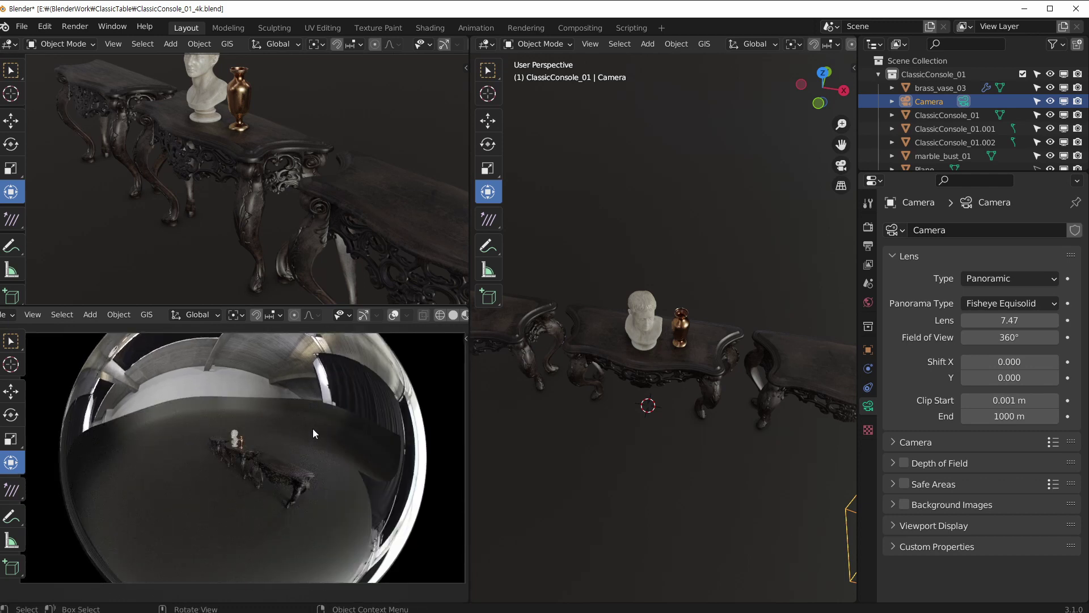
pyautogui.moveTo(306, 434)
pyautogui.mouseDown(button='middle')
pyautogui.moveTo(294, 429)
pyautogui.moveTo(304, 443)
pyautogui.mouseUp(button='middle')
pyautogui.scroll(-1, 294, 429)
pyautogui.press('n')
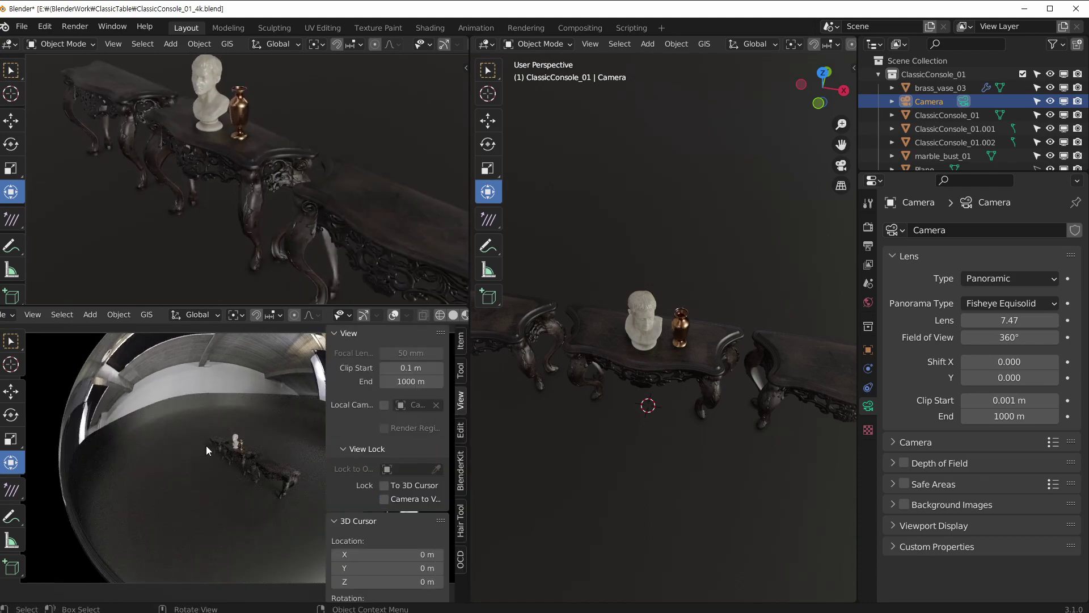
pyautogui.scroll(3, 242, 454)
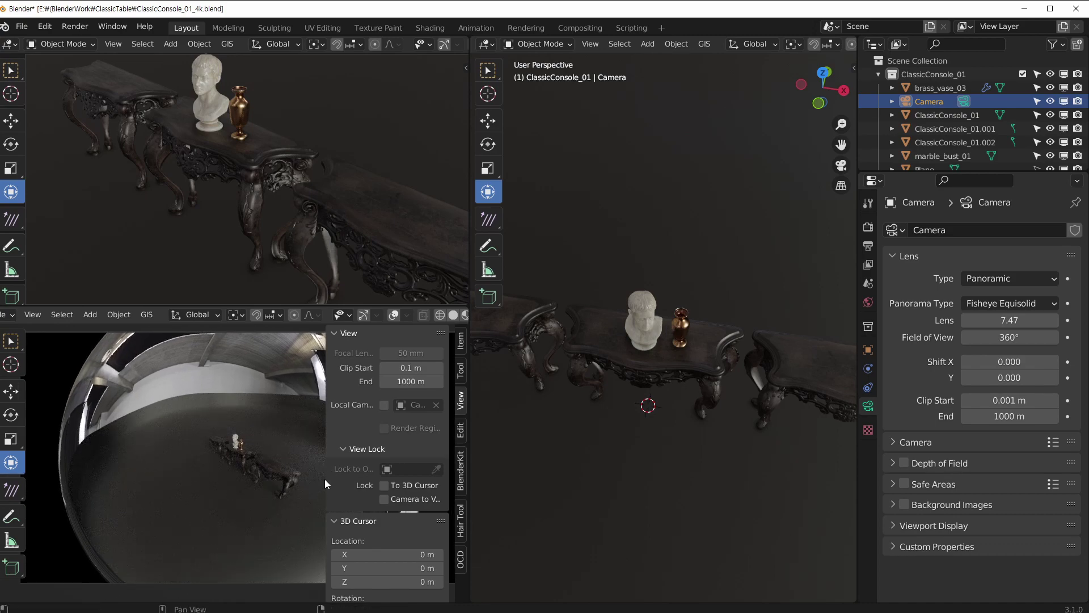
pyautogui.click(384, 498)
pyautogui.press('n')
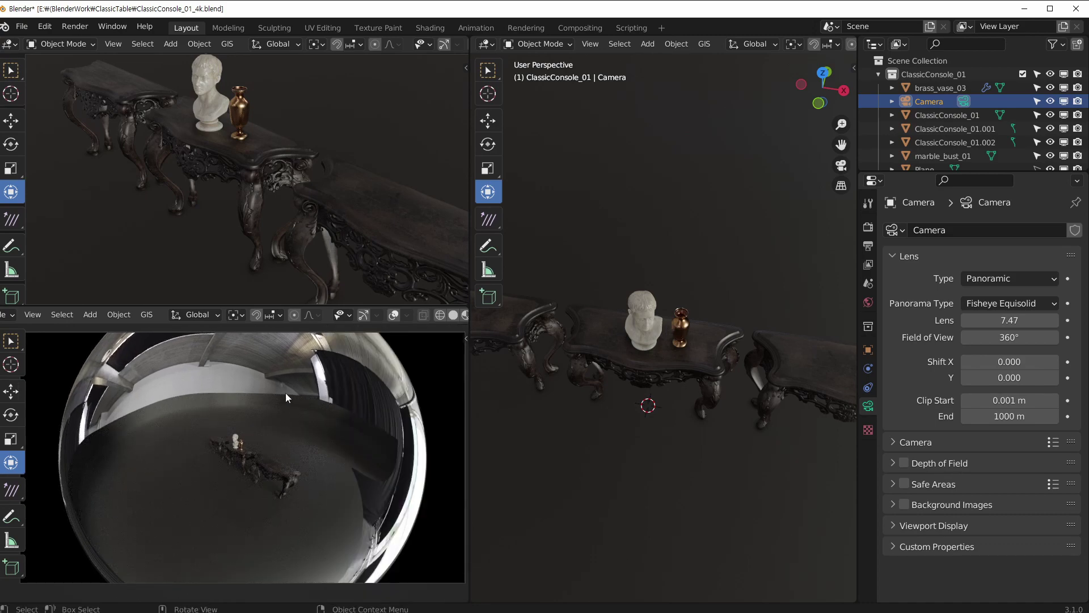
pyautogui.moveTo(281, 431); pyautogui.dragTo(294, 402, button='middle')
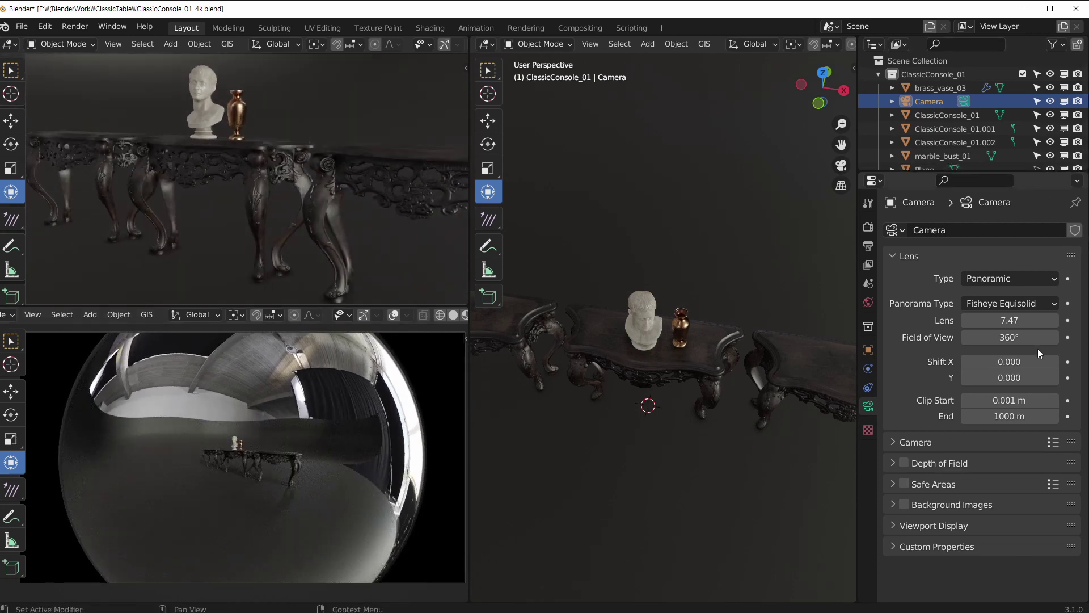
# Step: Set the fisheye field of view to 180°
pyautogui.doubleClick(1013, 345)
pyautogui.write('180')
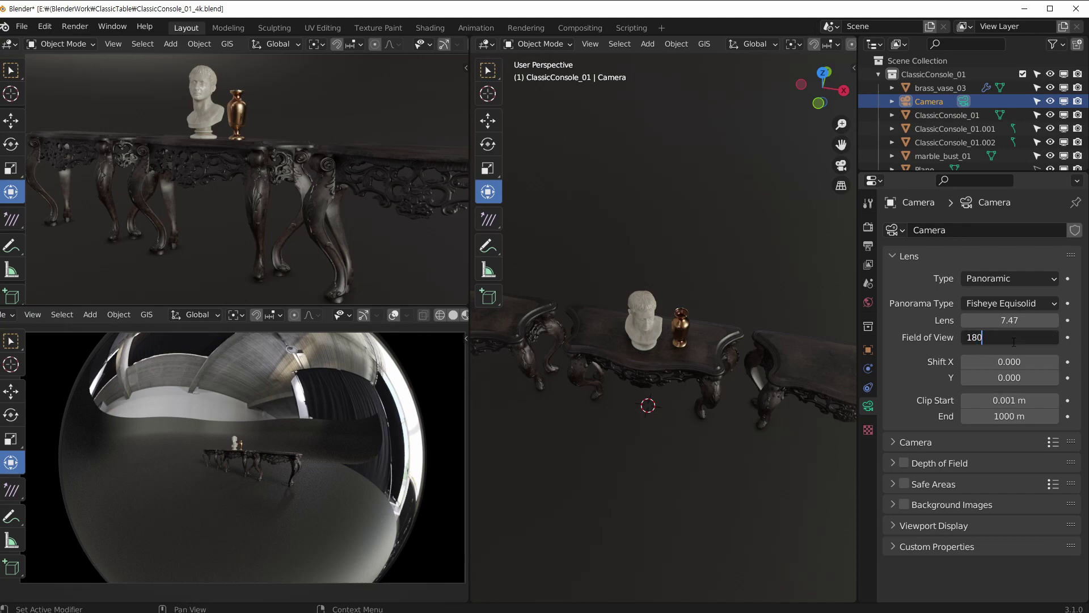
pyautogui.press('Return')
# Step: Bring the fisheye camera nearer to the middle table, facing the bust and vase from the front and slightly above
pyautogui.moveTo(304, 435); pyautogui.dragTo(265, 459, button='middle')
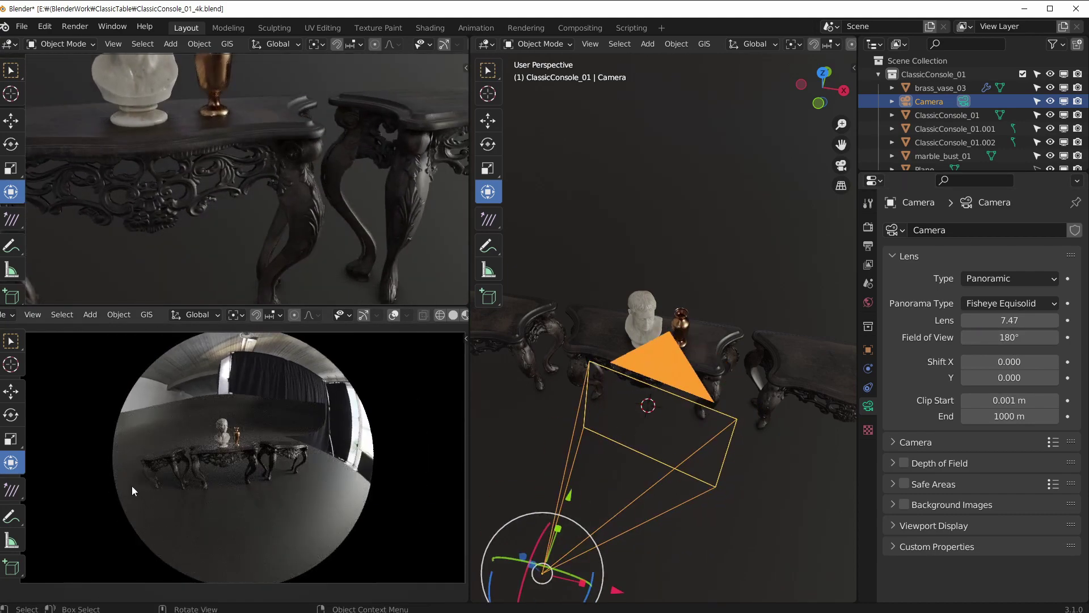
pyautogui.press('KP_Decimal')
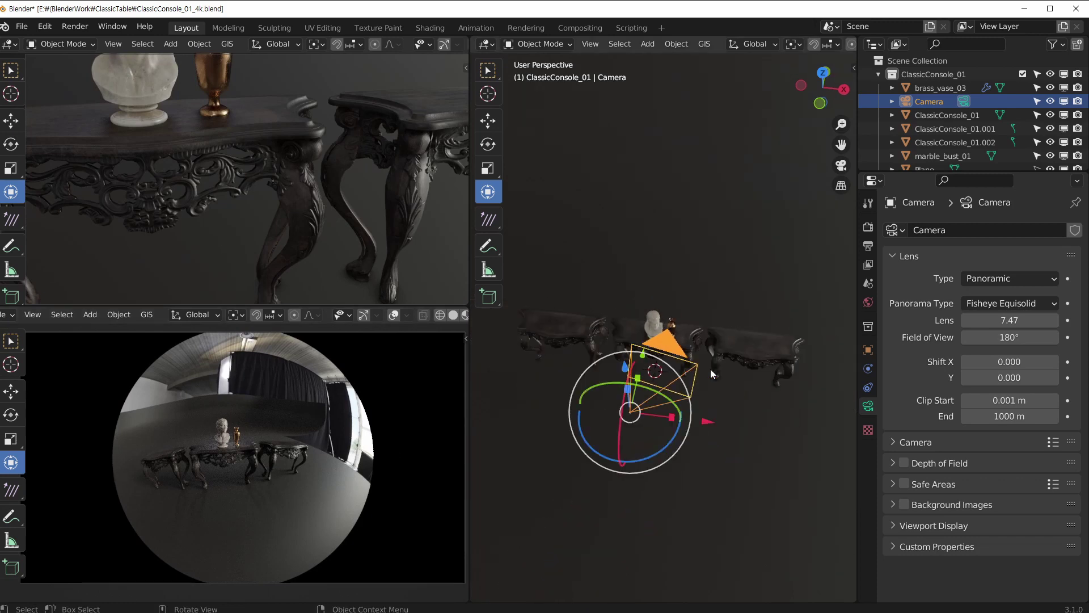
pyautogui.press('KP_7')
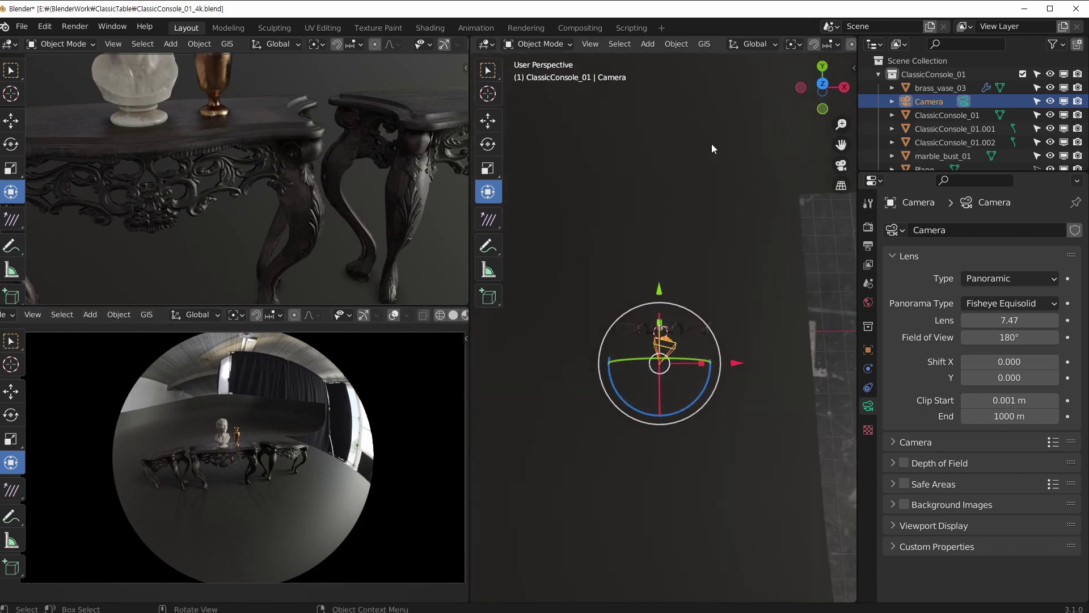
pyautogui.moveTo(148, 350); pyautogui.dragTo(301, 492, button='middle')
pyautogui.scroll(5, 243, 424)
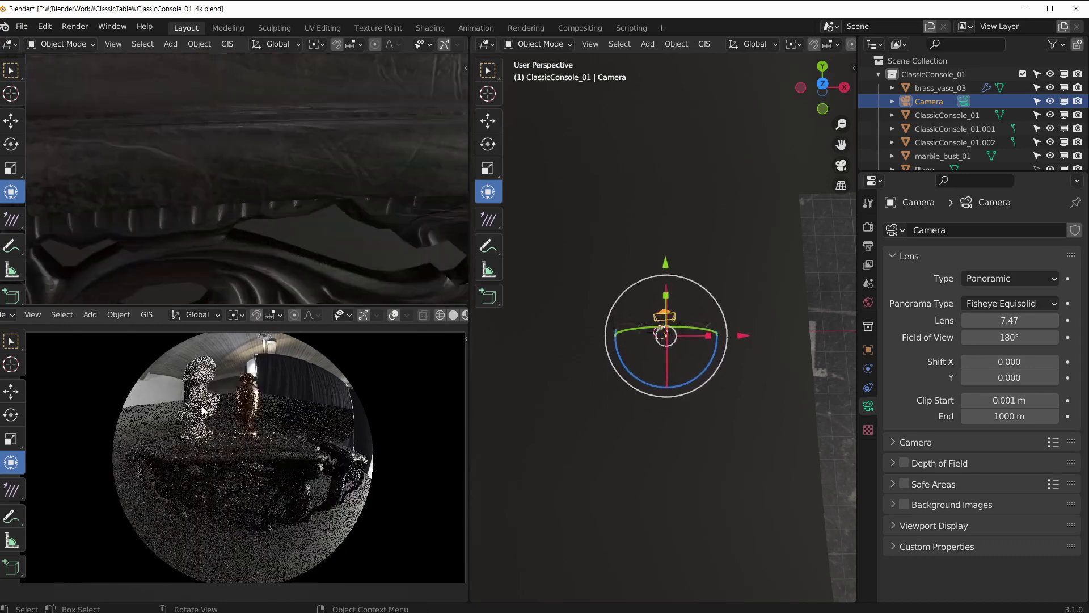
pyautogui.scroll(-6, 243, 424)
pyautogui.moveTo(242, 430); pyautogui.dragTo(258, 453, button='middle')
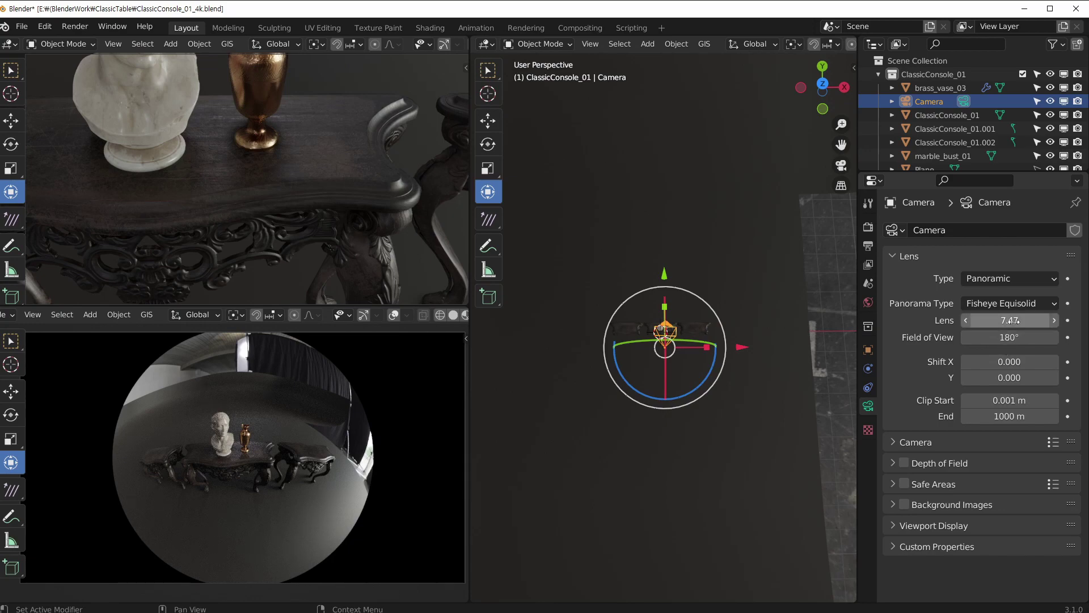
# Step: Set the fisheye field of view to 360° and shorten the lens to 4.95 mm
pyautogui.moveTo(1010, 319)
pyautogui.mouseDown()
pyautogui.moveTo(981, 320)
pyautogui.moveTo(990, 320)
pyautogui.mouseUp()
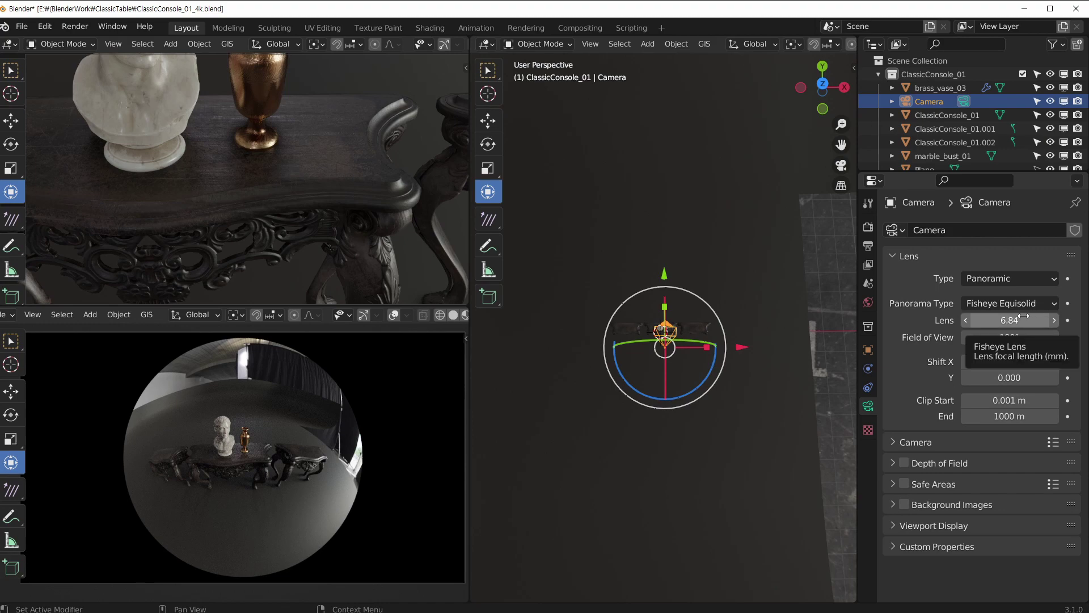
pyautogui.moveTo(1023, 320); pyautogui.dragTo(1003, 321)
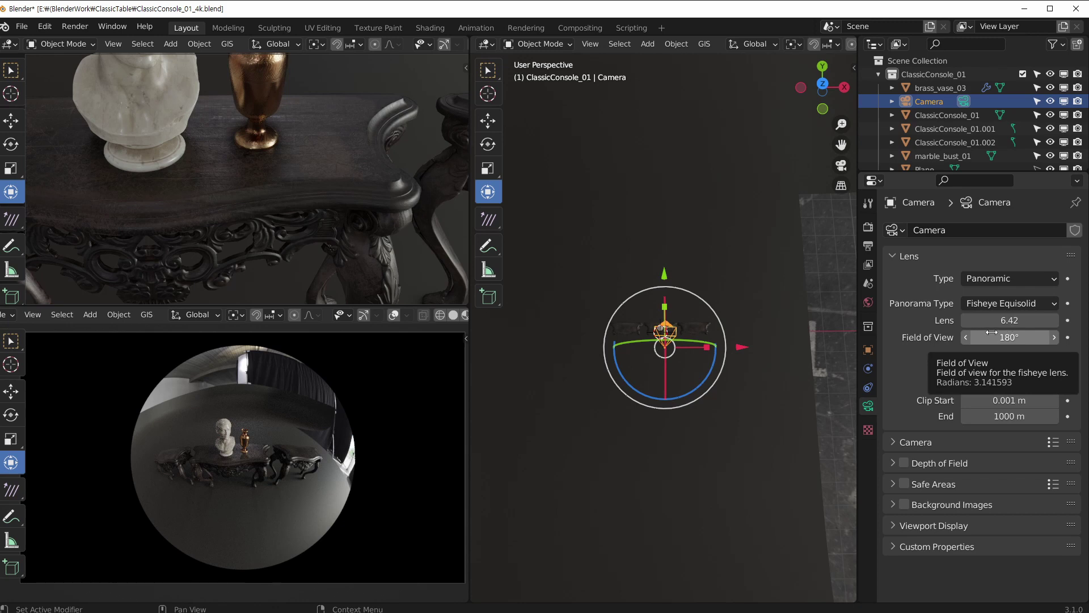
pyautogui.click(991, 335)
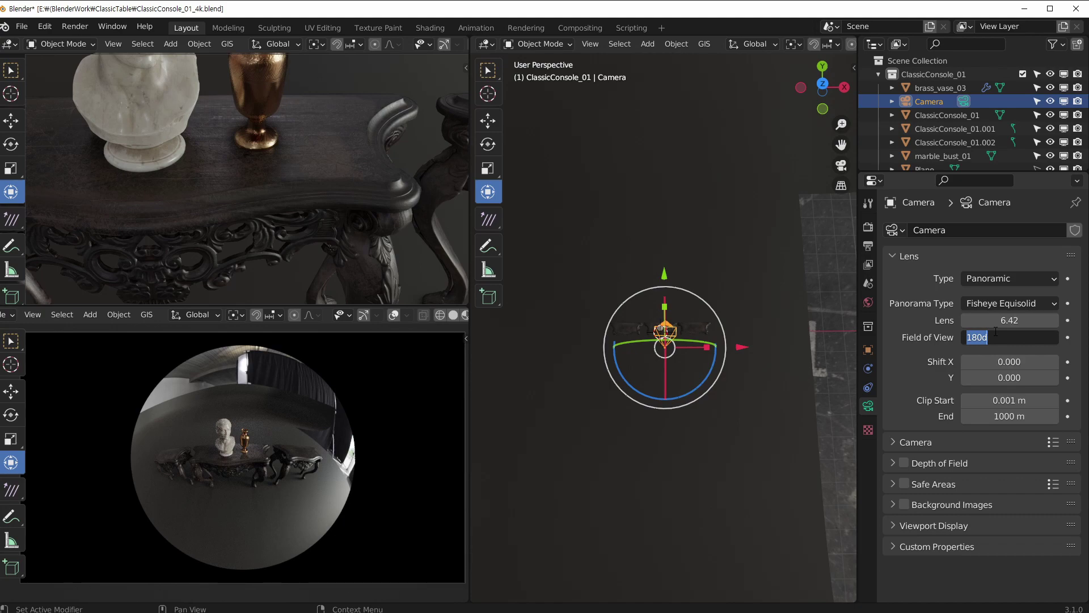
pyautogui.write('360')
pyautogui.press('Return')
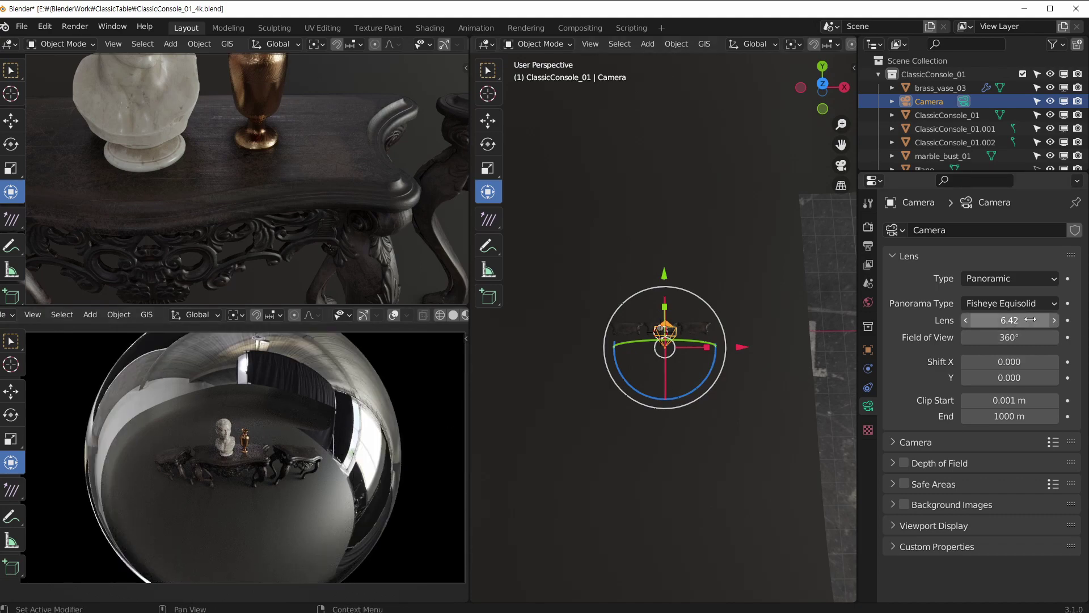
pyautogui.moveTo(1009, 320); pyautogui.dragTo(994, 320)
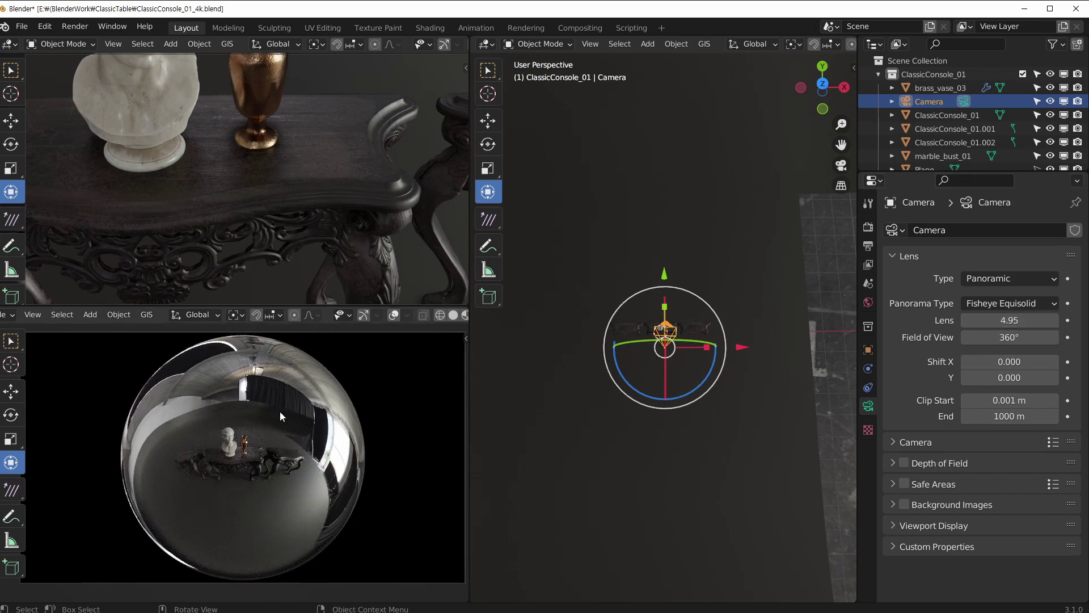
# Step: Move the fisheye camera in close to the bust and vase on the middle table
pyautogui.moveTo(323, 154); pyautogui.dragTo(324, 187, button='middle')
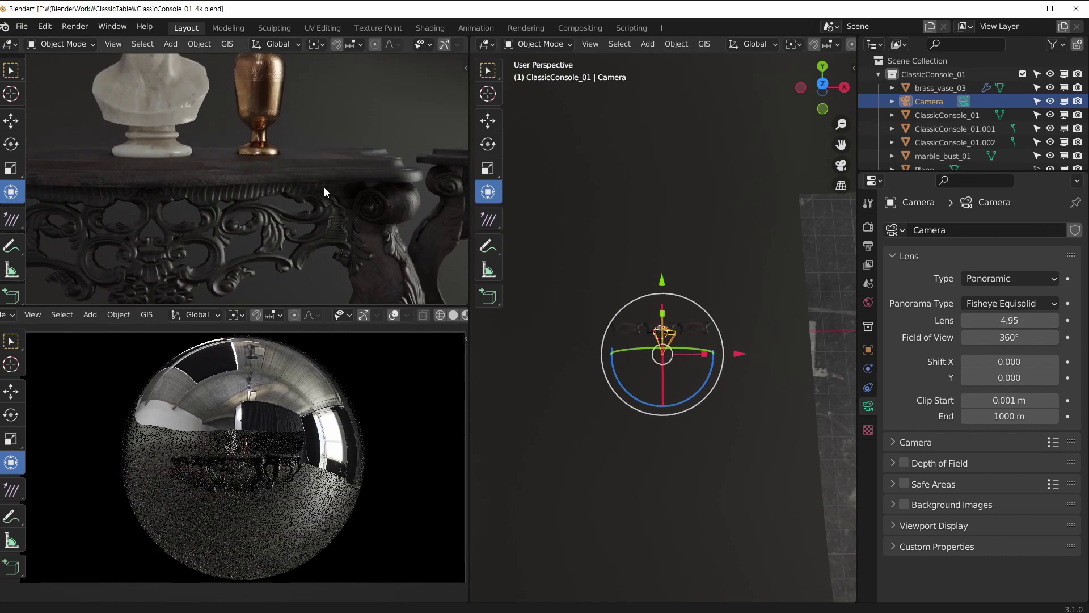
pyautogui.scroll(8, 268, 441)
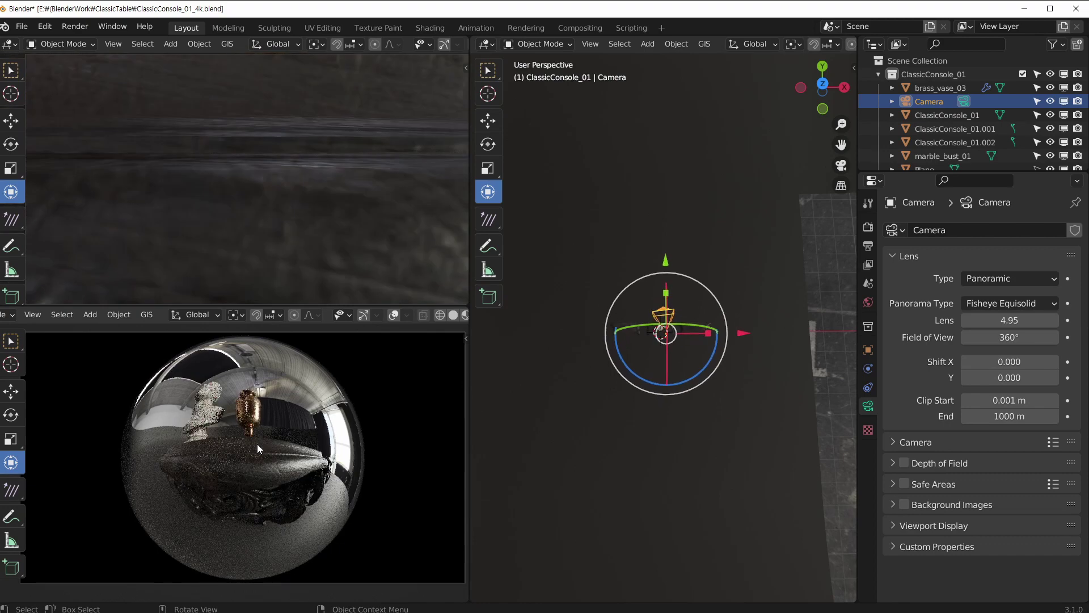
pyautogui.moveTo(343, 513); pyautogui.dragTo(270, 438, button='middle')
pyautogui.moveTo(653, 335); pyautogui.dragTo(570, 305, button='middle')
pyautogui.scroll(6, 601, 291)
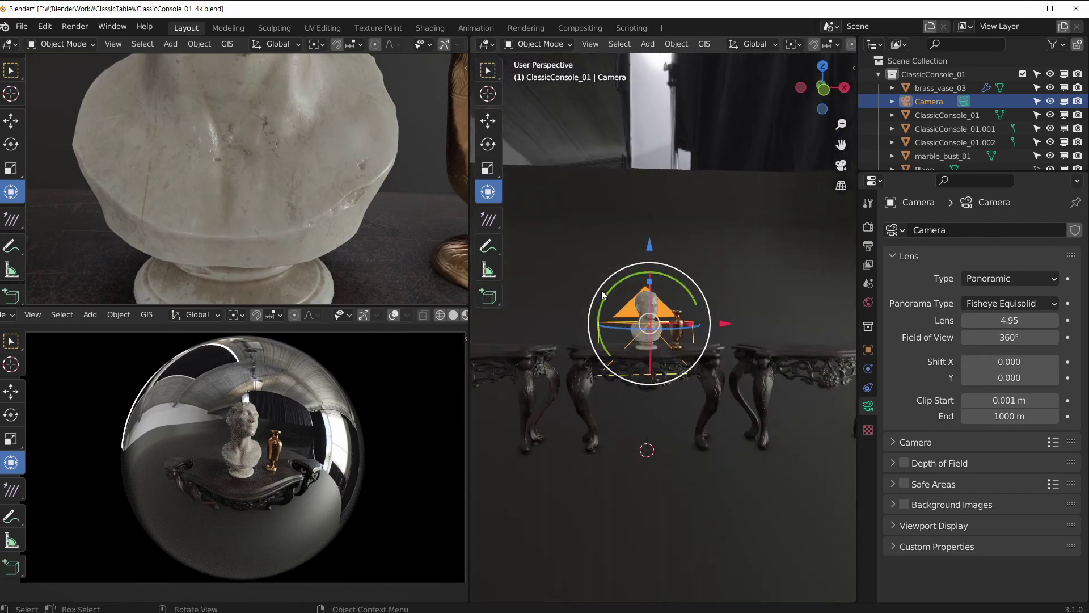
# Step: Swing the fisheye camera around to a close side view of the bust, with the vase beneath it
pyautogui.moveTo(645, 294); pyautogui.dragTo(818, 228, button='middle')
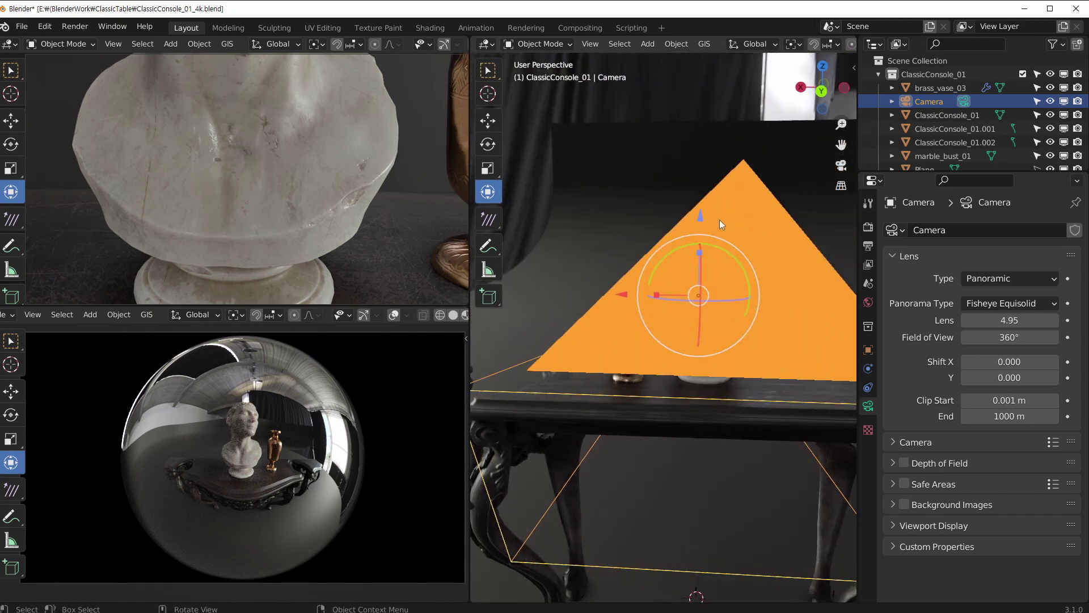
pyautogui.moveTo(719, 220); pyautogui.dragTo(717, 227, button='middle')
pyautogui.moveTo(281, 433); pyautogui.dragTo(257, 438, button='middle')
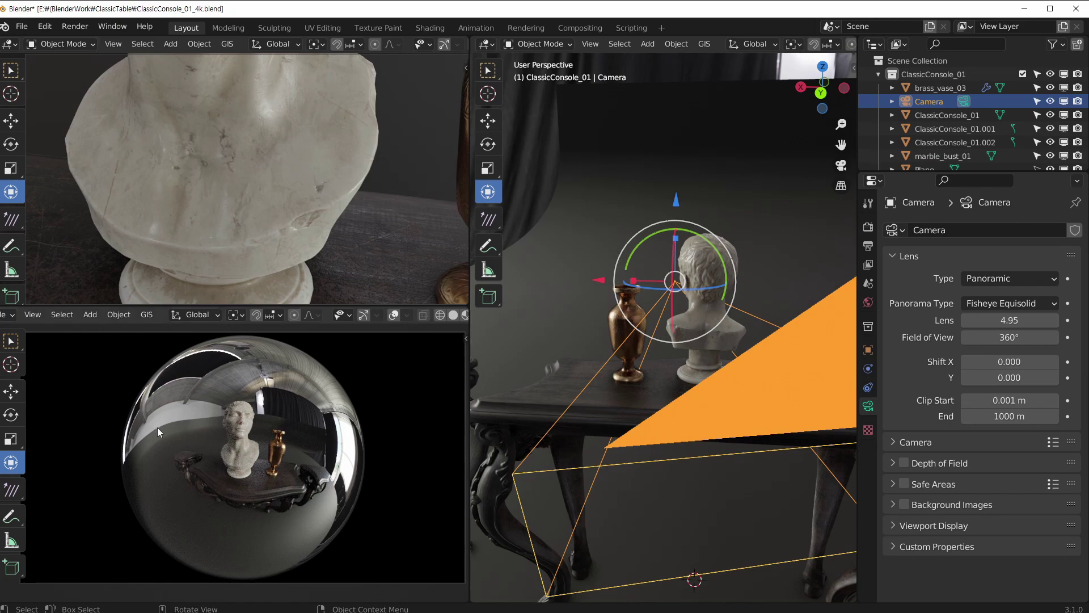
pyautogui.moveTo(312, 444); pyautogui.dragTo(181, 436, button='middle')
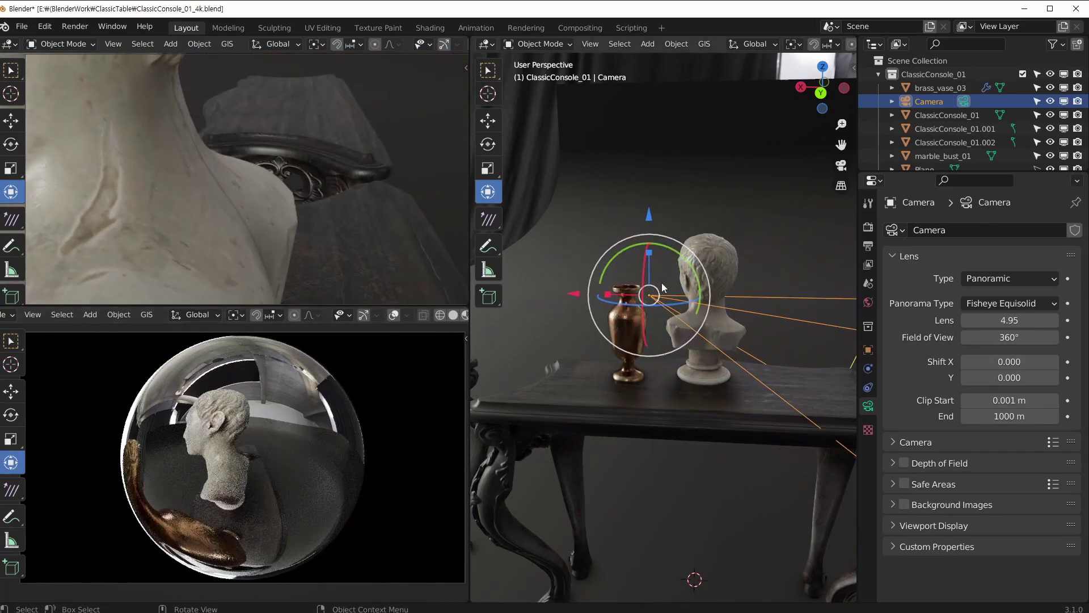
pyautogui.moveTo(662, 283); pyautogui.dragTo(567, 256, button='middle')
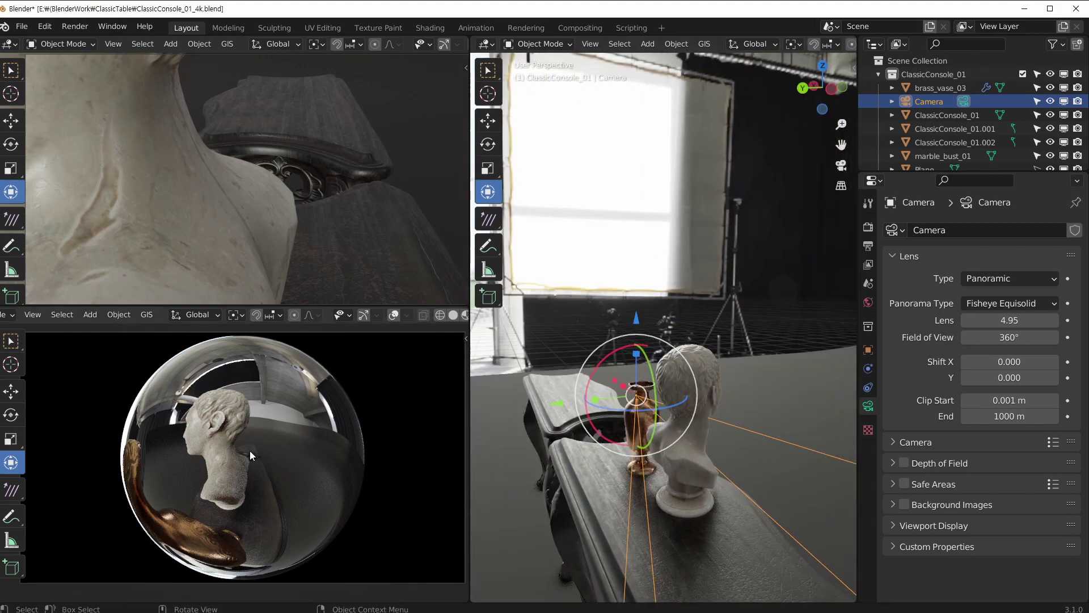
# Step: Fine-tune the camera's orbit to frame the bust in profile above the vase opening, and check its placement in the free view
pyautogui.moveTo(249, 450); pyautogui.dragTo(297, 423, button='middle')
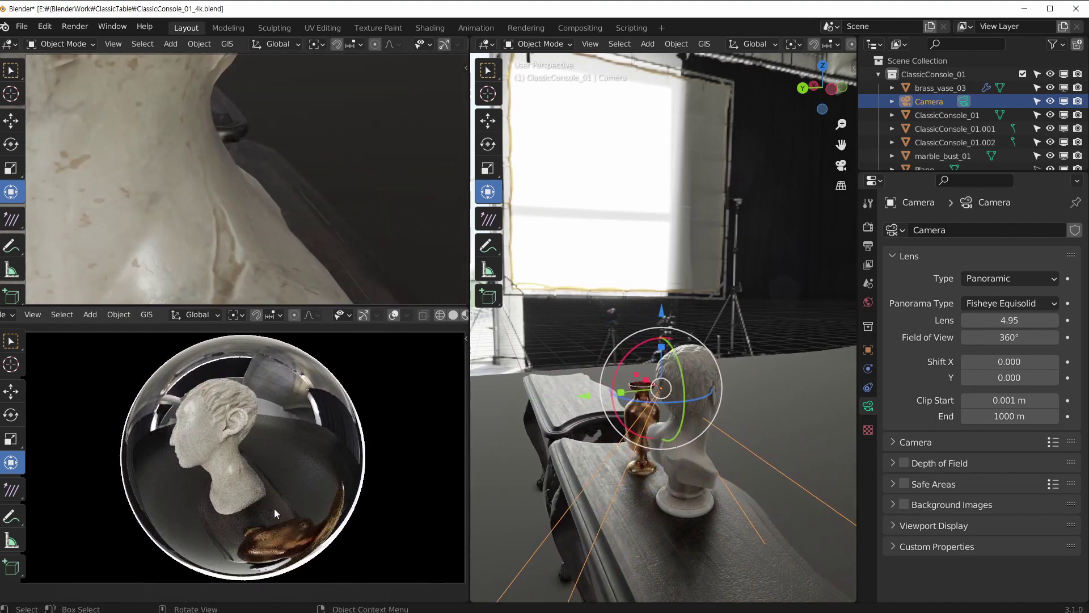
pyautogui.moveTo(391, 391); pyautogui.dragTo(333, 440, button='middle')
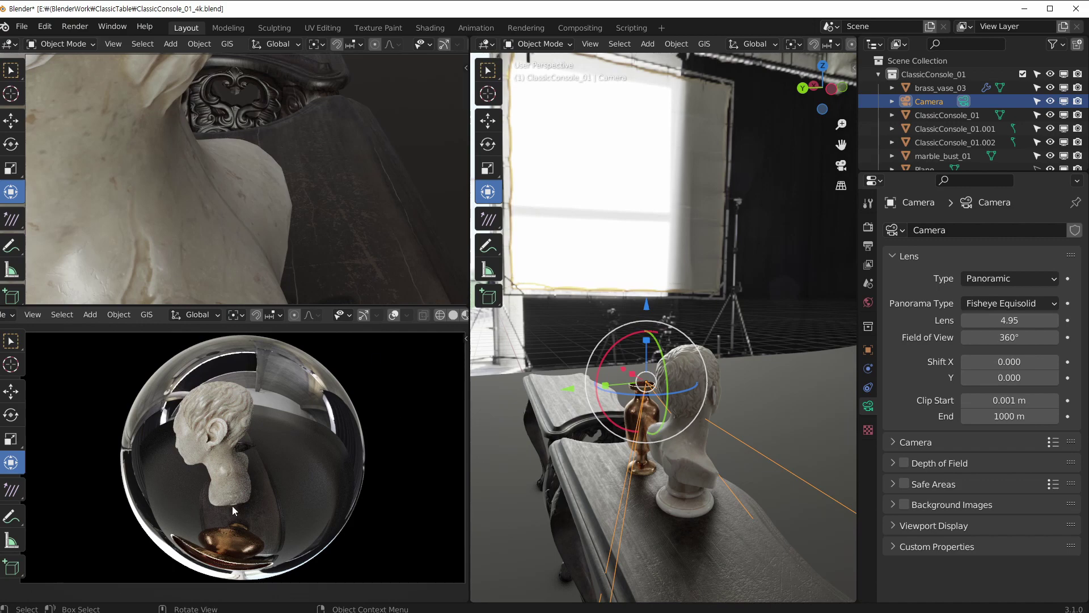
pyautogui.moveTo(232, 505); pyautogui.dragTo(227, 501, button='middle')
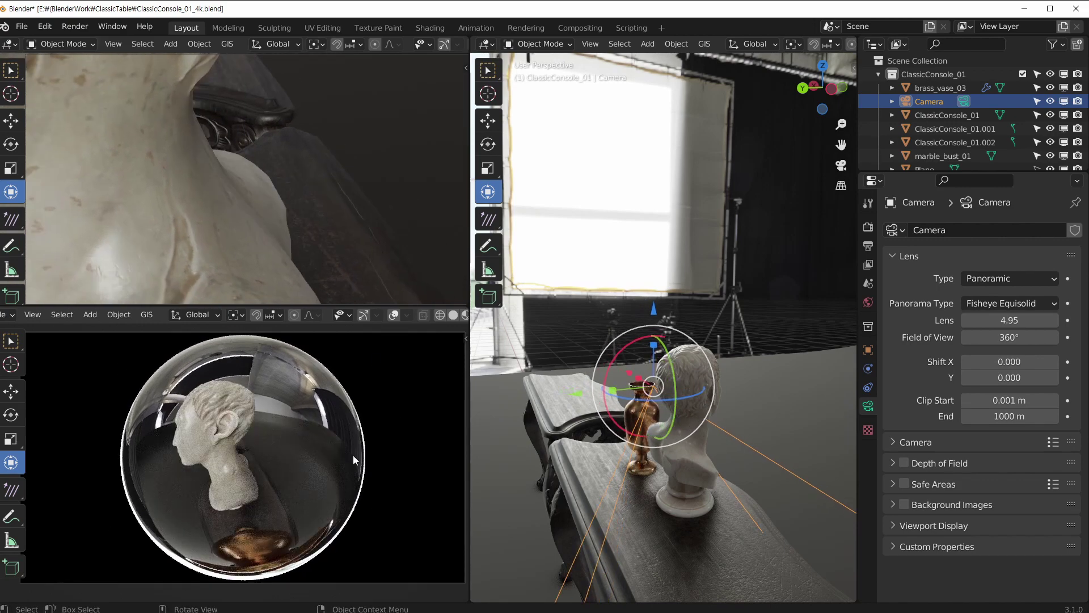
pyautogui.moveTo(353, 455); pyautogui.dragTo(295, 481, button='middle')
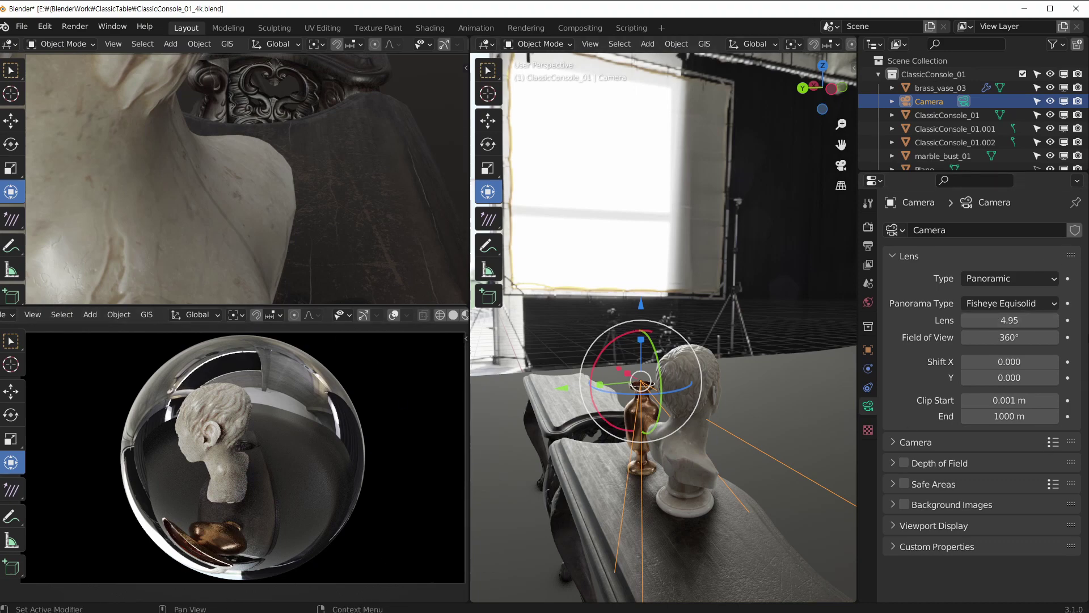
pyautogui.moveTo(213, 427); pyautogui.dragTo(228, 421, button='middle')
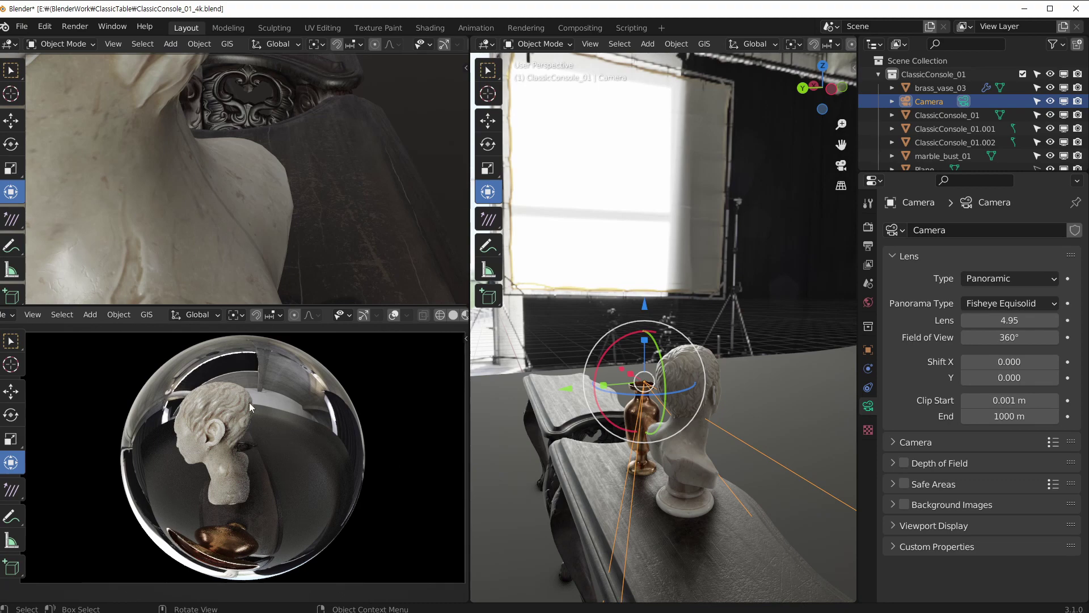
pyautogui.moveTo(249, 403)
pyautogui.mouseDown(button='middle')
pyautogui.moveTo(315, 366)
pyautogui.moveTo(253, 387)
pyautogui.mouseUp(button='middle')
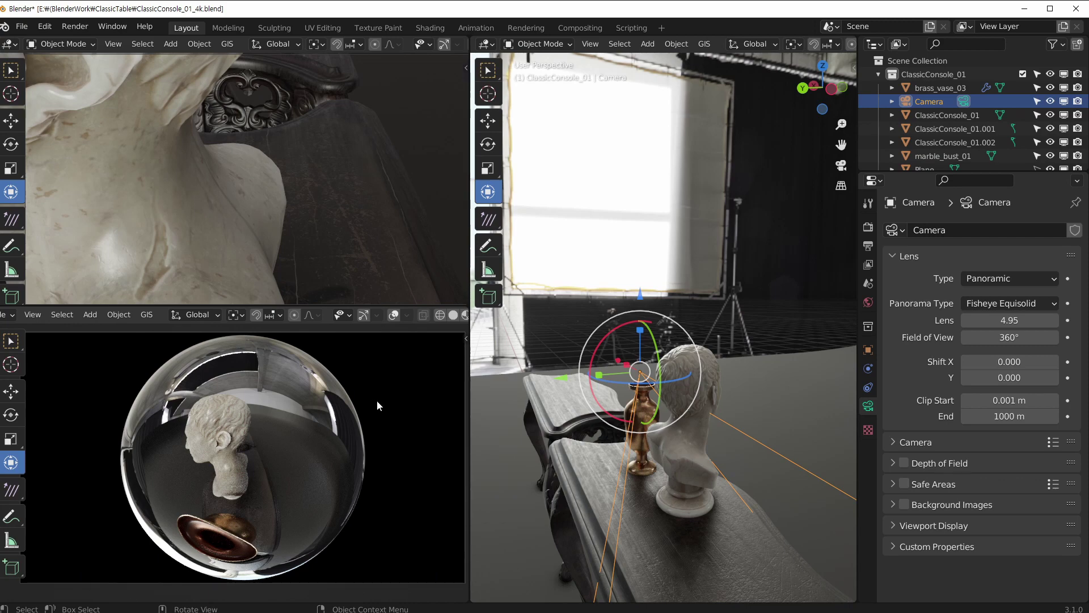
pyautogui.moveTo(706, 326); pyautogui.dragTo(766, 305, button='middle')
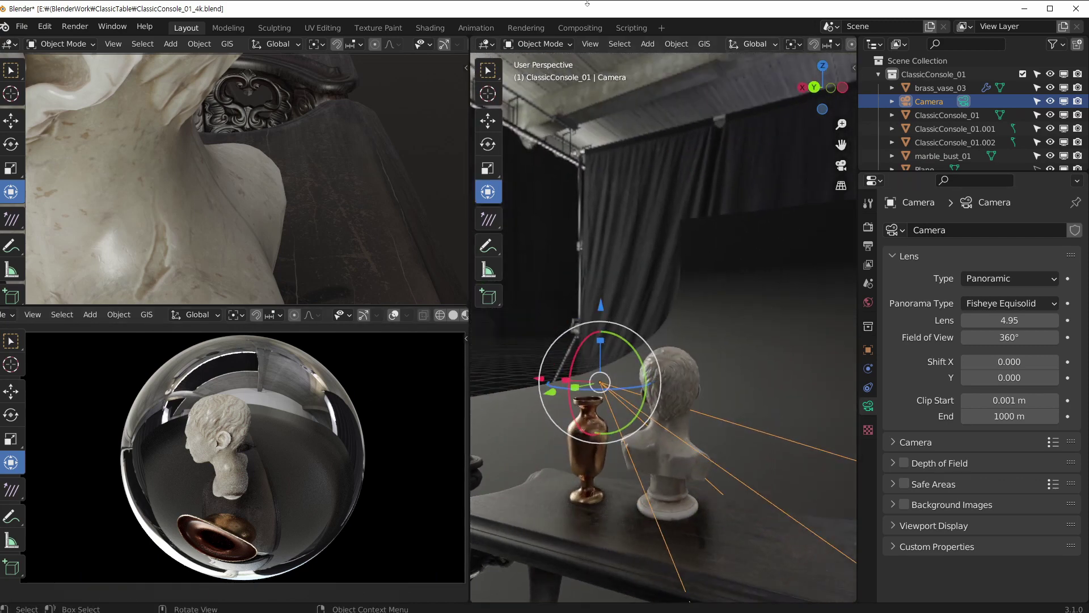
pyautogui.moveTo(681, 317); pyautogui.dragTo(809, 352, button='middle')
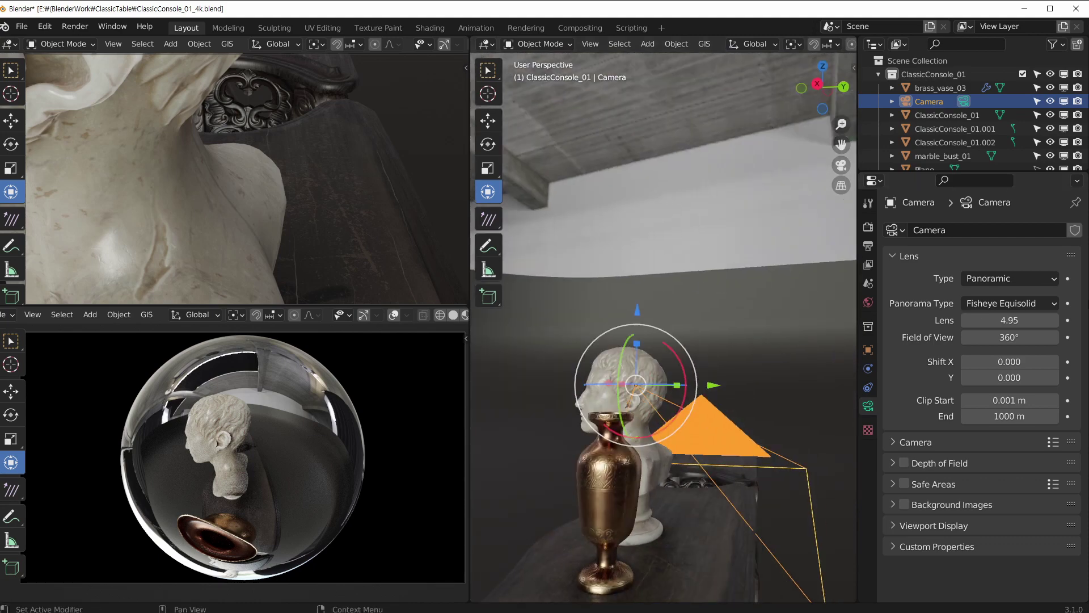
# Step: Pull the fisheye camera back to a front view of the bust and vase, and change its lens type to Perspective
pyautogui.moveTo(791, 309); pyautogui.dragTo(775, 354, button='middle')
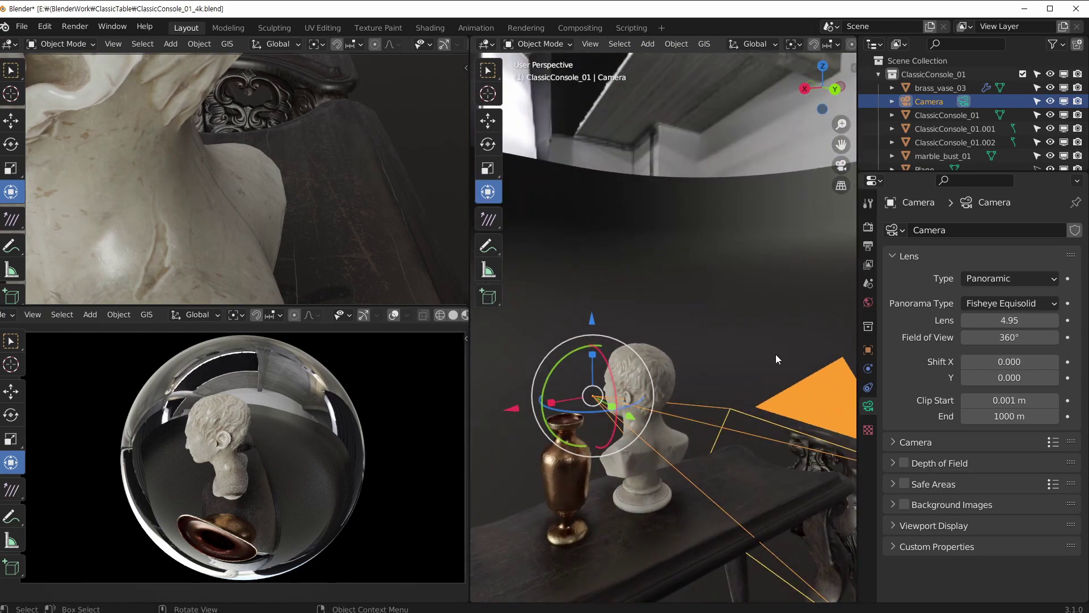
pyautogui.scroll(-5, 281, 153)
pyautogui.moveTo(335, 183); pyautogui.dragTo(372, 274, button='middle')
pyautogui.scroll(-2, 232, 210)
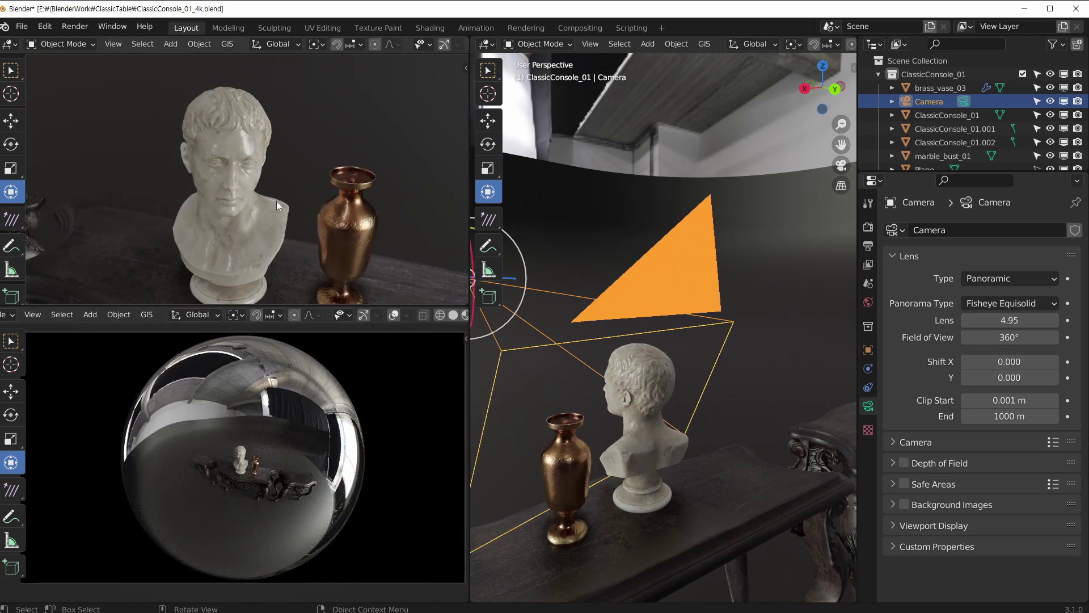
pyautogui.click(1020, 281)
pyautogui.click(1011, 292)
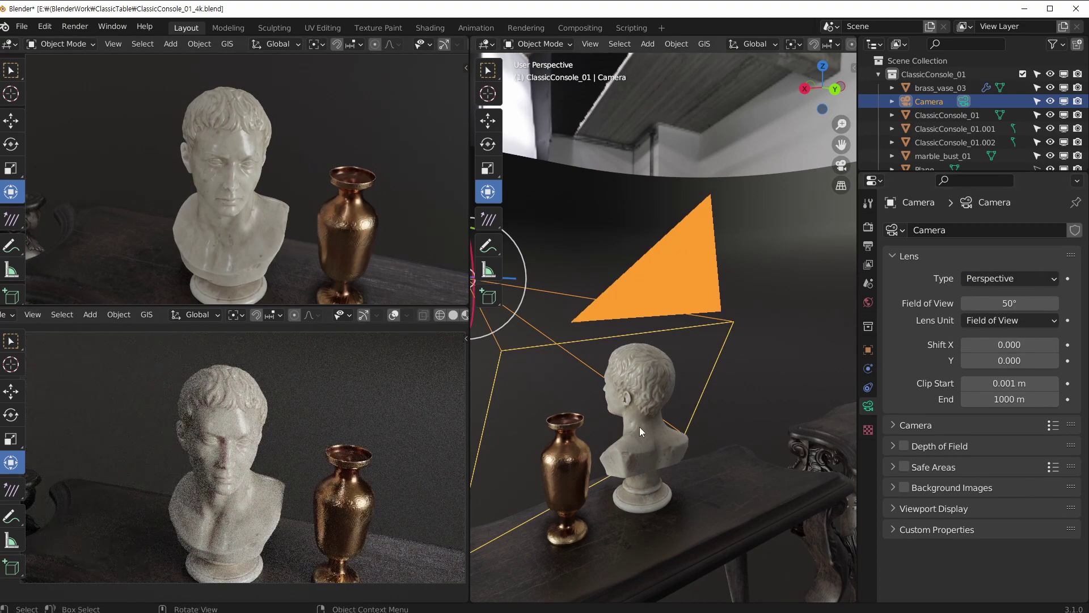
# Step: Frame the bust and vase with the console table, look over the sensor settings, and set the field of view to 42.8°
pyautogui.moveTo(340, 414); pyautogui.dragTo(283, 406, button='middle')
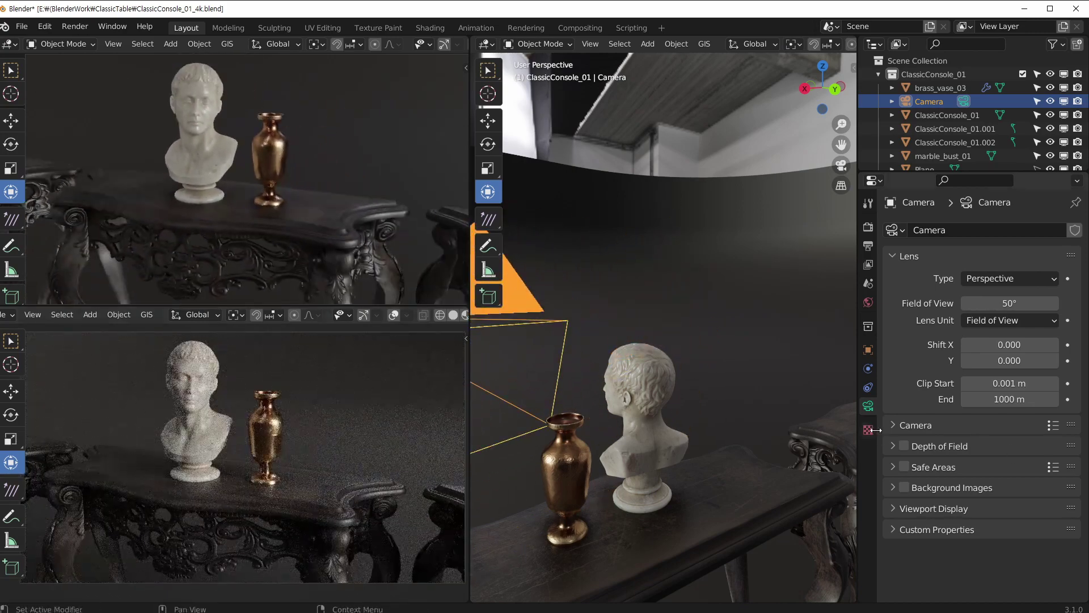
pyautogui.click(894, 425)
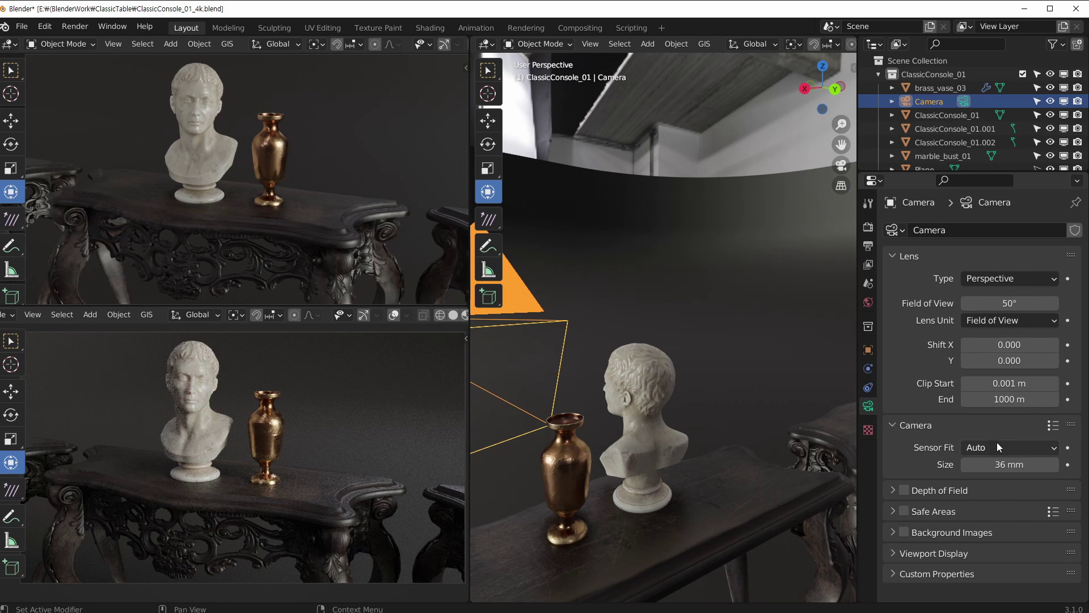
pyautogui.click(894, 424)
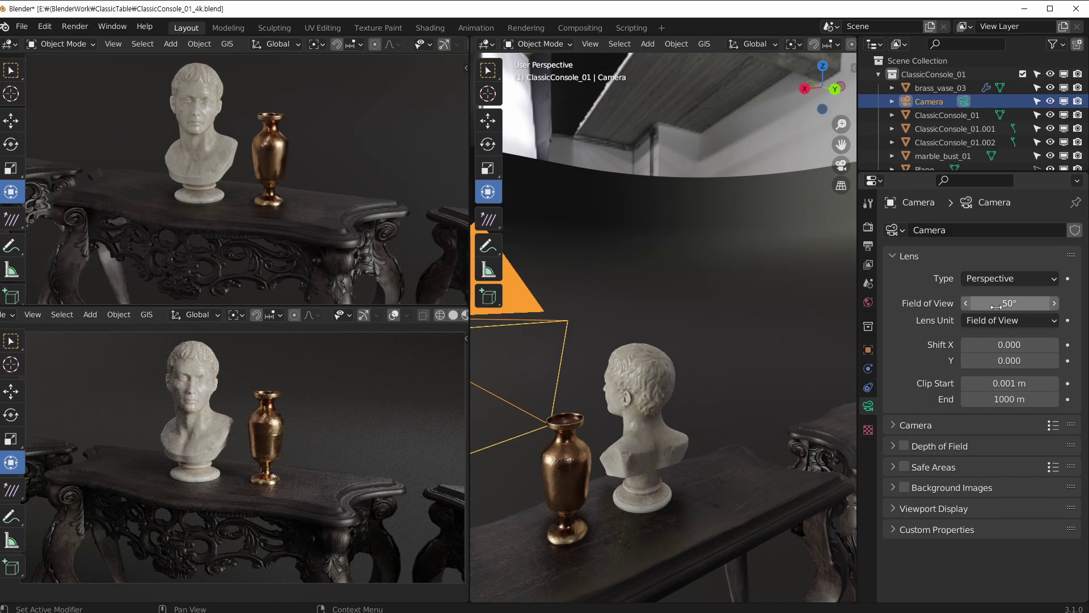
pyautogui.moveTo(995, 306); pyautogui.dragTo(966, 305)
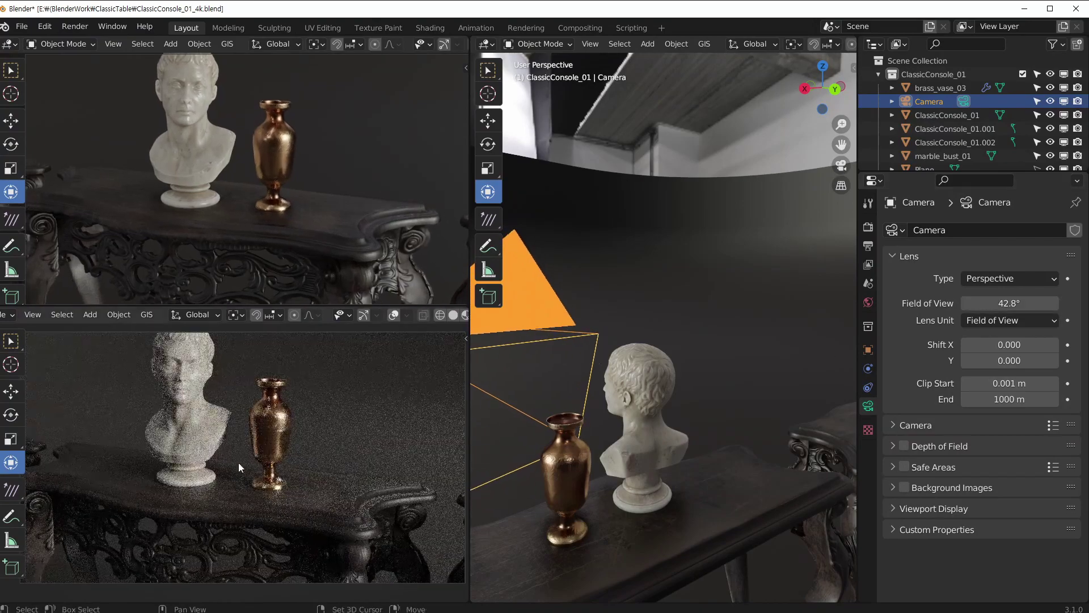
# Step: Move the camera closer so the bust and vase fill the frame from head to base
pyautogui.keyDown('shift'); pyautogui.moveTo(238, 467); pyautogui.dragTo(296, 513, button='middle'); pyautogui.keyUp('shift')
pyautogui.scroll(4, 276, 428)
pyautogui.click(267, 454)
pyautogui.keyDown('shift'); pyautogui.moveTo(277, 457); pyautogui.dragTo(287, 420, button='middle'); pyautogui.keyUp('shift')
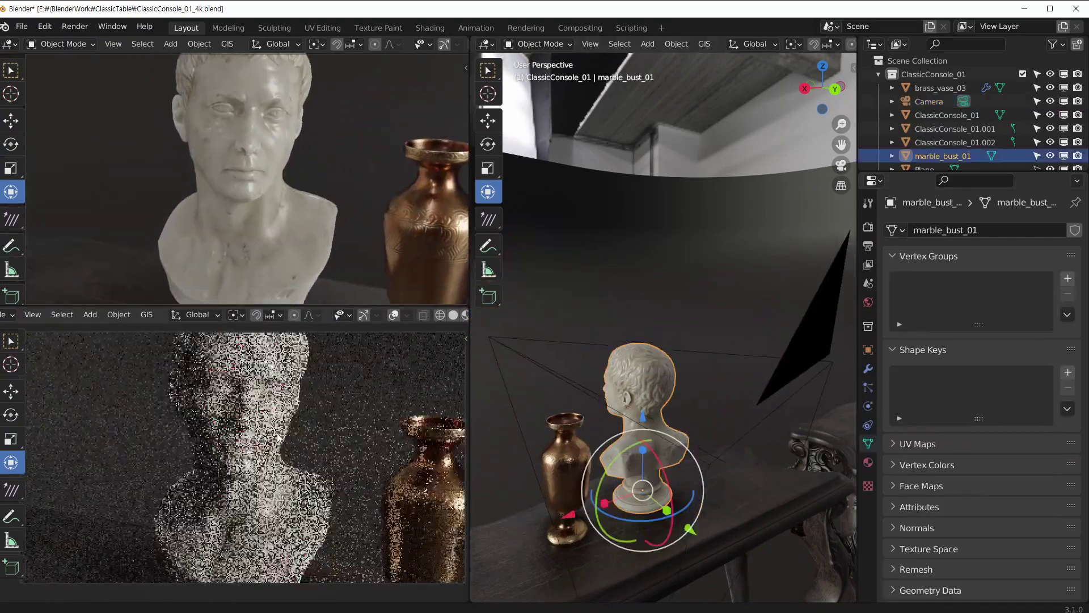
pyautogui.scroll(-5, 279, 397)
pyautogui.scroll(2, 284, 443)
pyautogui.scroll(-1, 283, 418)
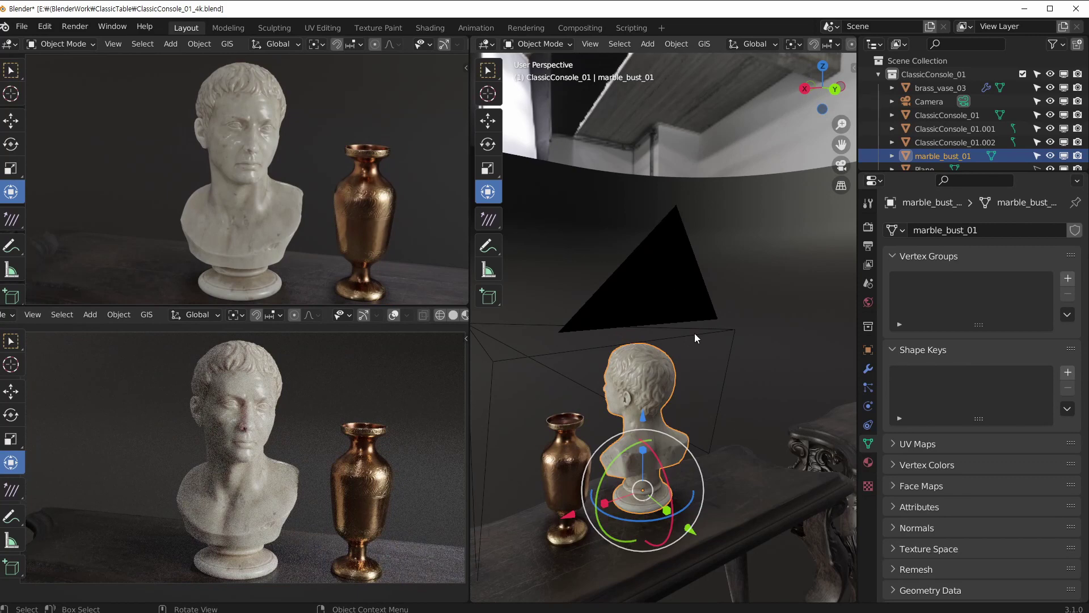
# Step: Reselect the camera, turn its angle slightly around the bust, and enable depth of field
pyautogui.click(695, 334)
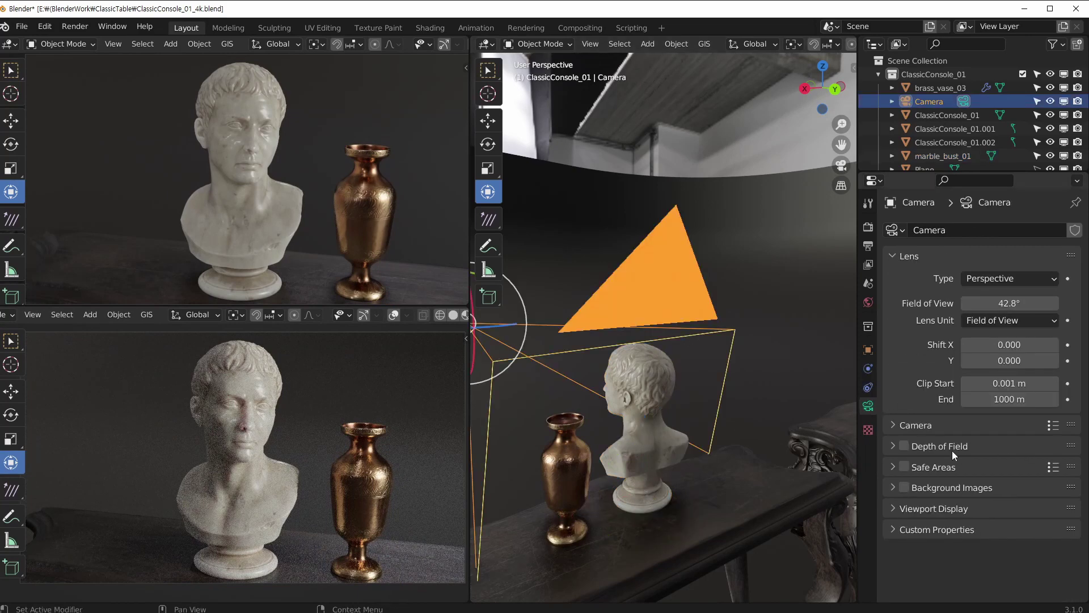
pyautogui.click(893, 443)
pyautogui.scroll(-2, 1050, 435)
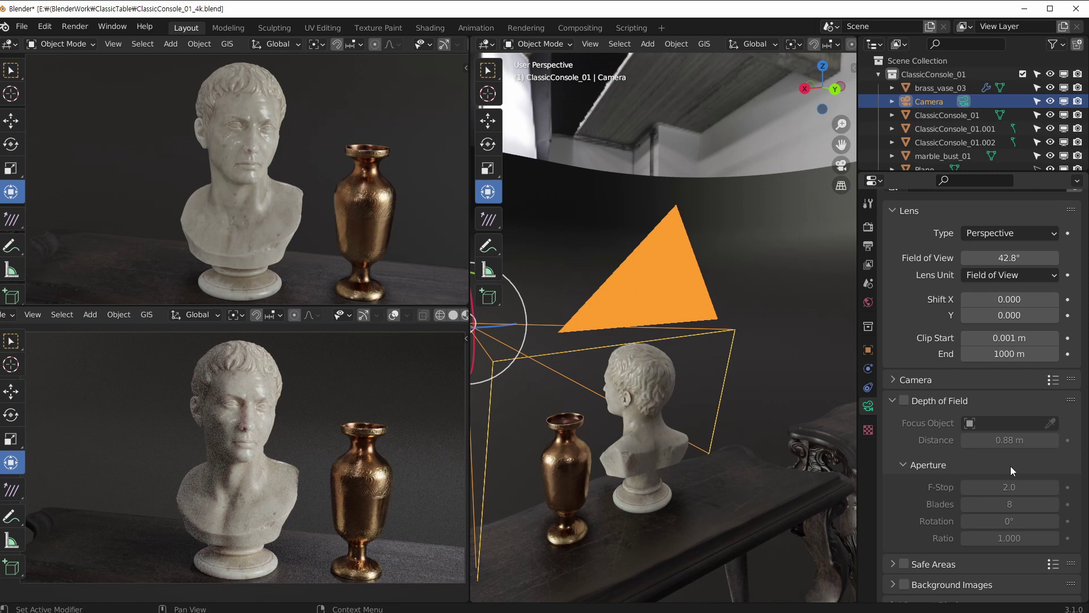
pyautogui.moveTo(340, 424); pyautogui.dragTo(360, 419, button='middle')
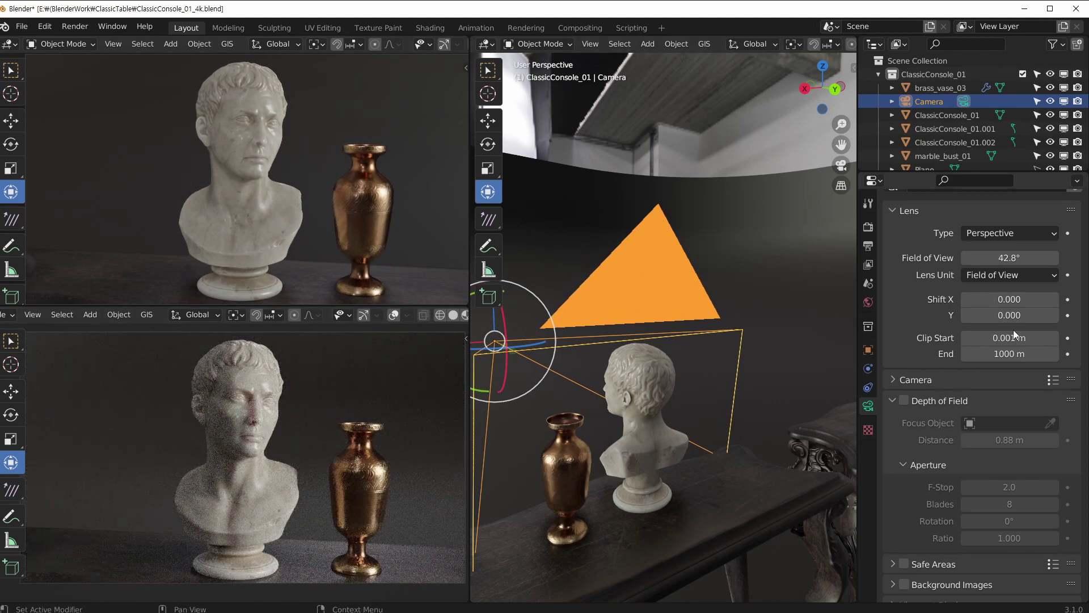
pyautogui.click(905, 401)
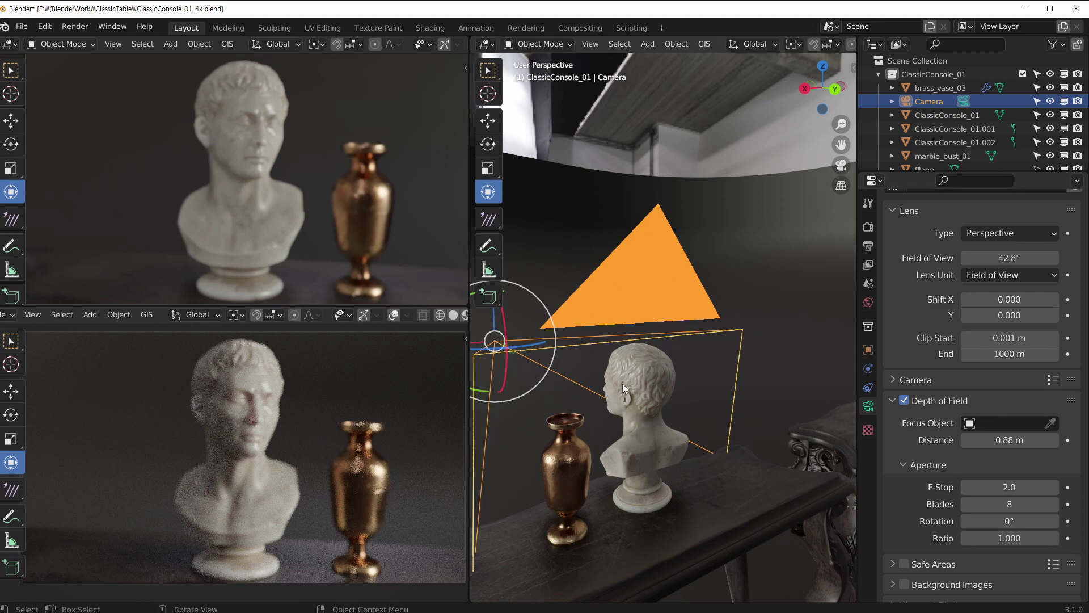
# Step: Look closely at the bust in the free view and set the camera's focus distance to 3 m
pyautogui.moveTo(600, 390); pyautogui.dragTo(703, 407, button='middle')
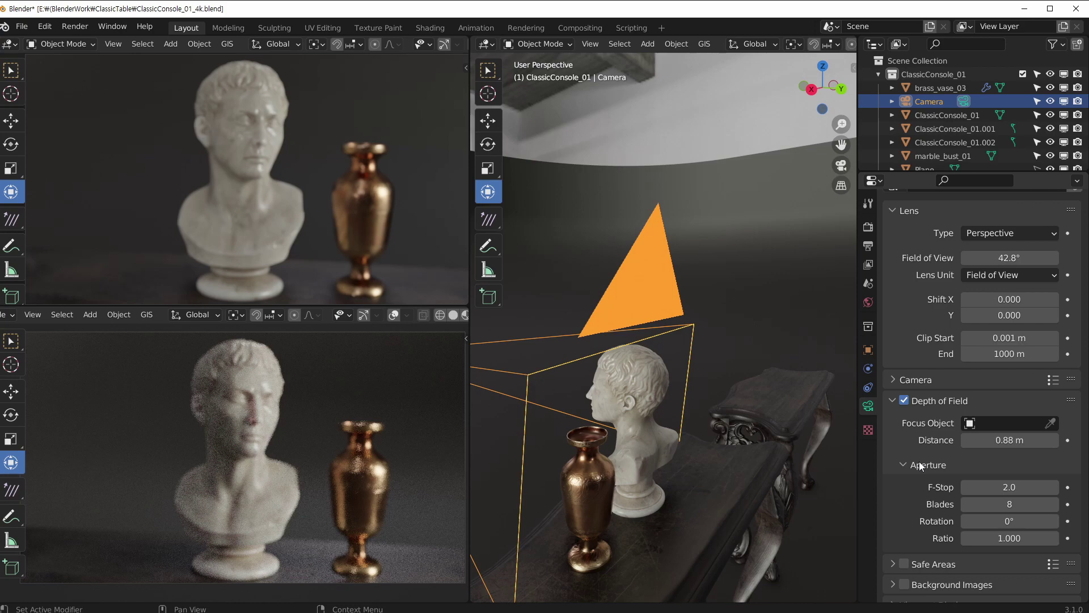
pyautogui.moveTo(624, 341); pyautogui.dragTo(716, 319, button='middle')
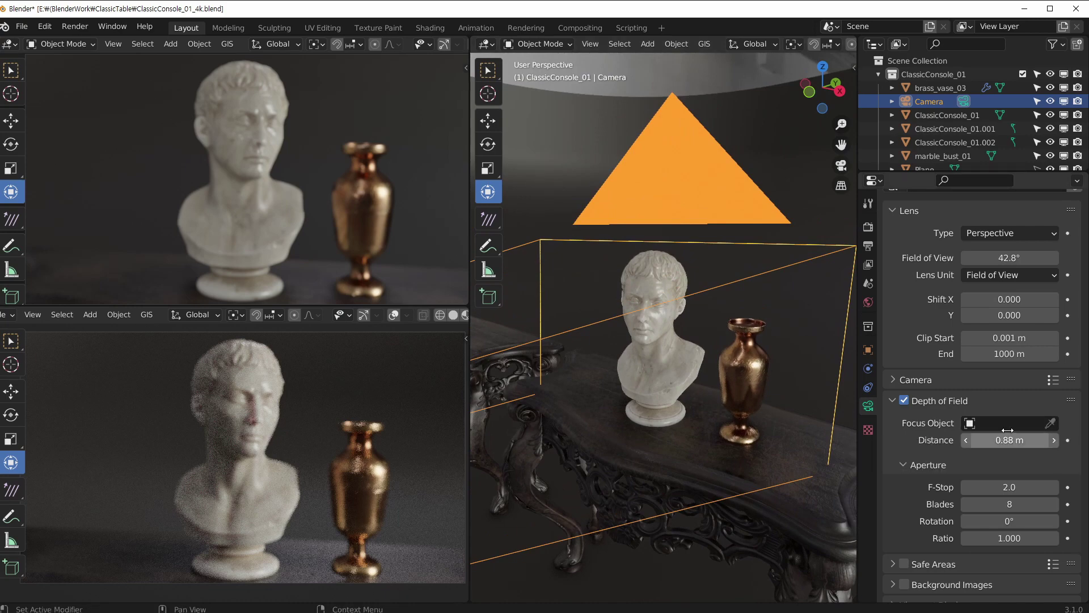
pyautogui.scroll(3, 665, 322)
pyautogui.moveTo(746, 363); pyautogui.dragTo(713, 363, button='middle')
pyautogui.scroll(3, 716, 365)
pyautogui.moveTo(1013, 439); pyautogui.dragTo(1049, 439)
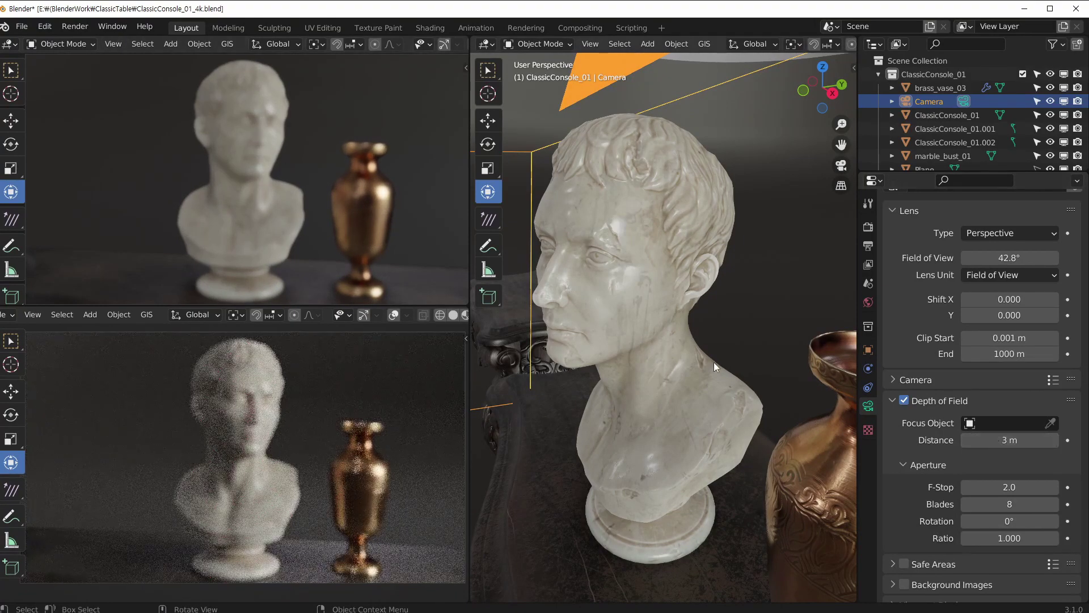
# Step: Check the camera's position relative to the tables in the free view, and reset the focus distance to 0 m
pyautogui.scroll(-8, 714, 362)
pyautogui.moveTo(707, 354)
pyautogui.mouseDown(button='middle')
pyautogui.moveTo(646, 374)
pyautogui.moveTo(729, 355)
pyautogui.mouseUp(button='middle')
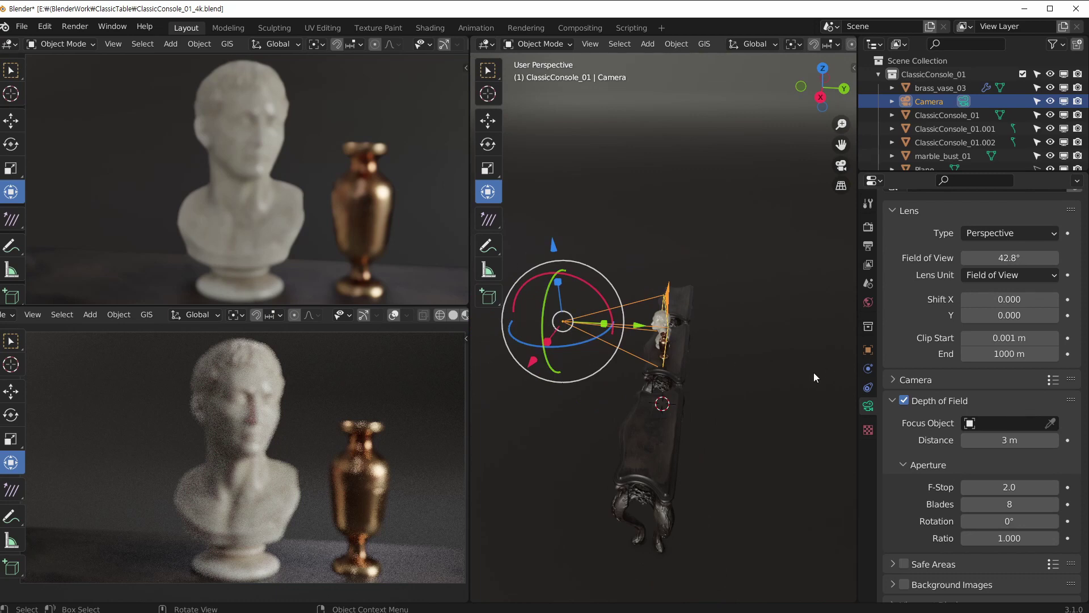
pyautogui.moveTo(778, 492); pyautogui.dragTo(683, 326, button='middle')
pyautogui.scroll(3, 683, 326)
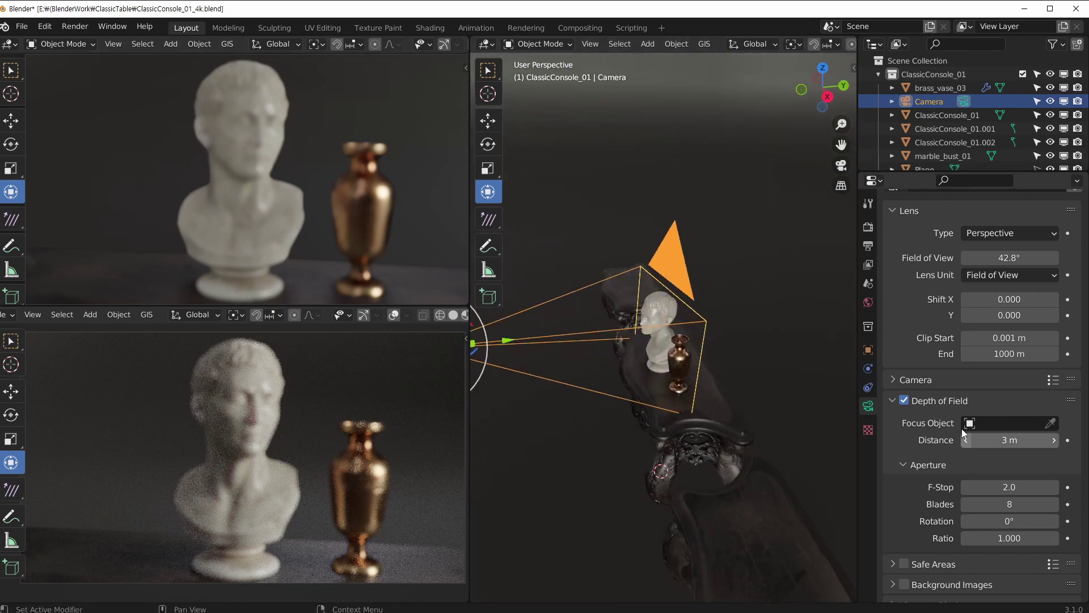
pyautogui.press('BackSpace')
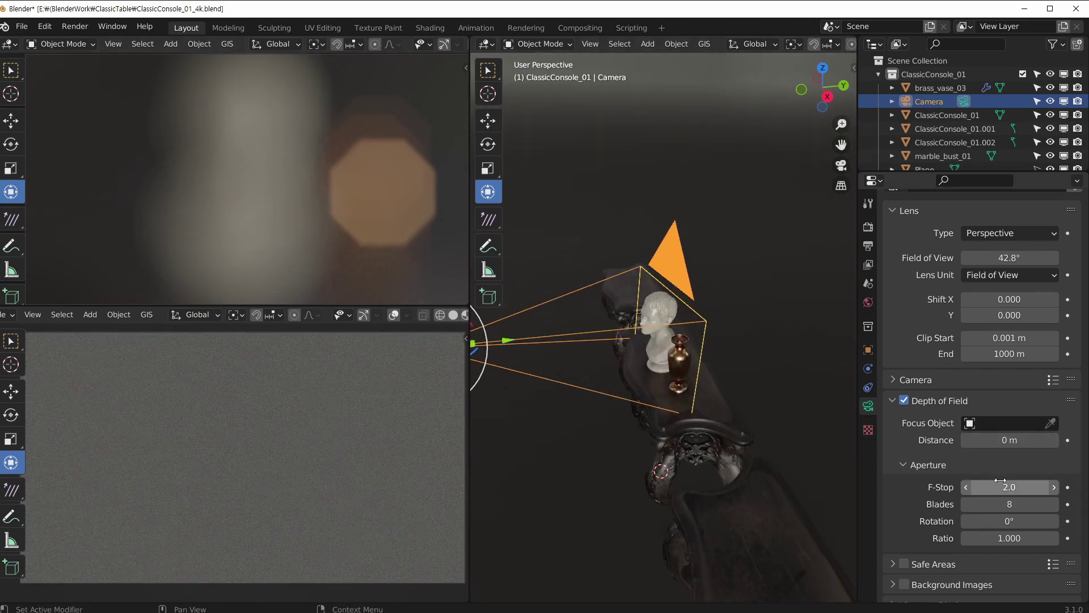
# Step: Set the aperture blades to 0 to get a round blur shape
pyautogui.doubleClick(1001, 504)
pyautogui.write('0')
pyautogui.press('Return')
pyautogui.doubleClick(1007, 503)
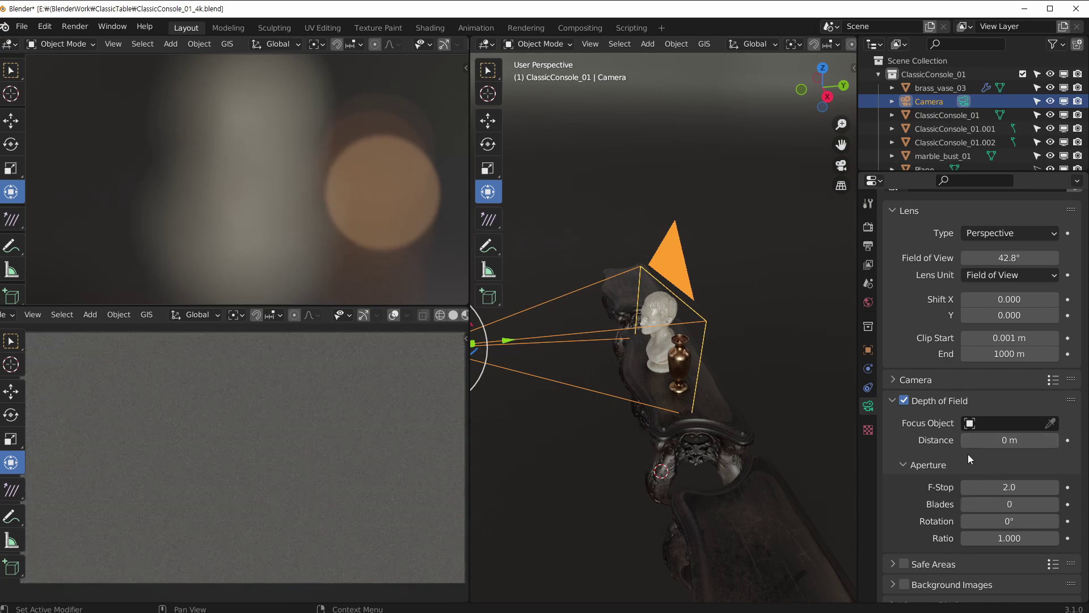
pyautogui.click(979, 467)
pyautogui.click(910, 461)
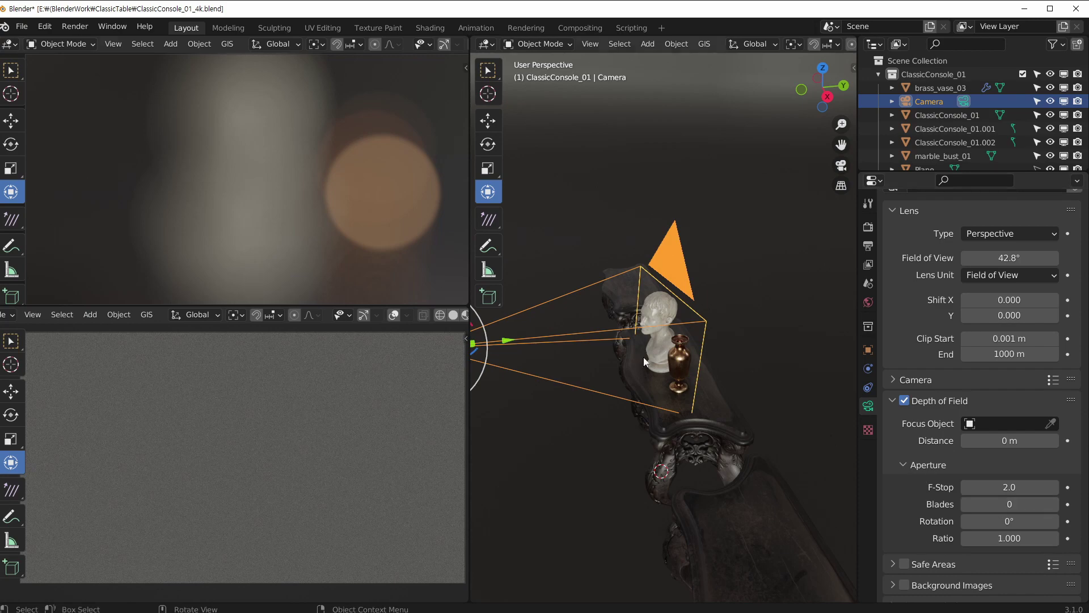
# Step: Raise the aperture blades stepwise through 4 and 5 up to 8 to compare the blur shapes
pyautogui.click(1053, 504)
pyautogui.click(1053, 504)
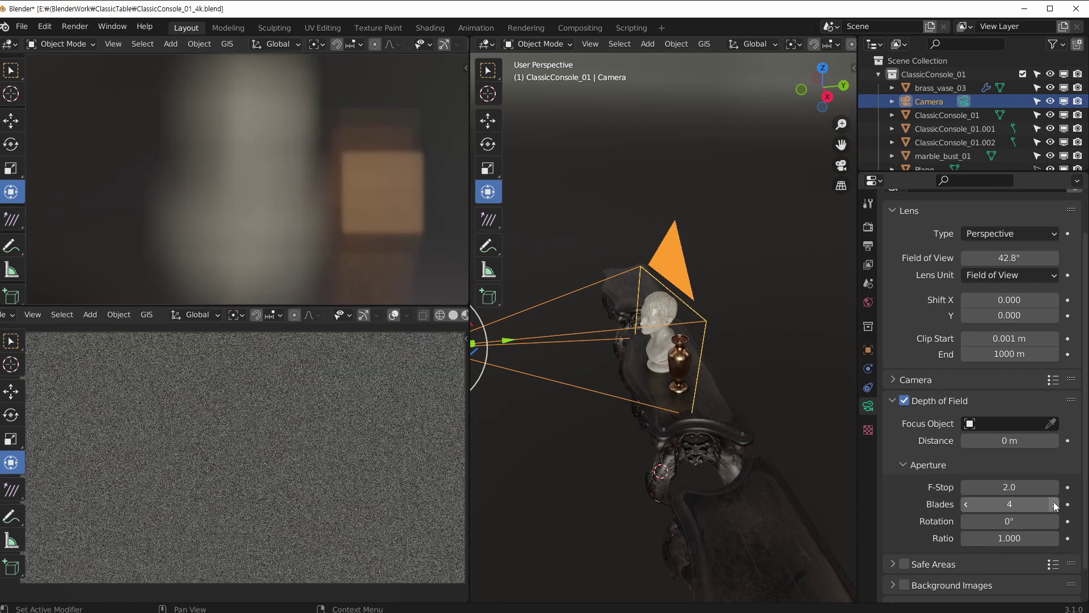
pyautogui.click(1053, 504)
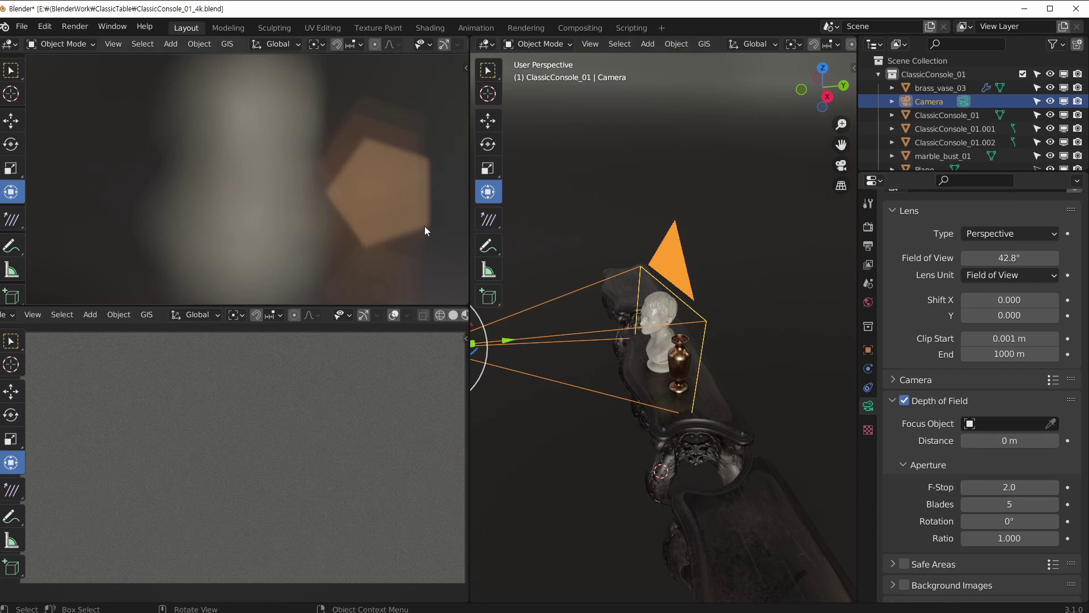
pyautogui.click(1055, 504)
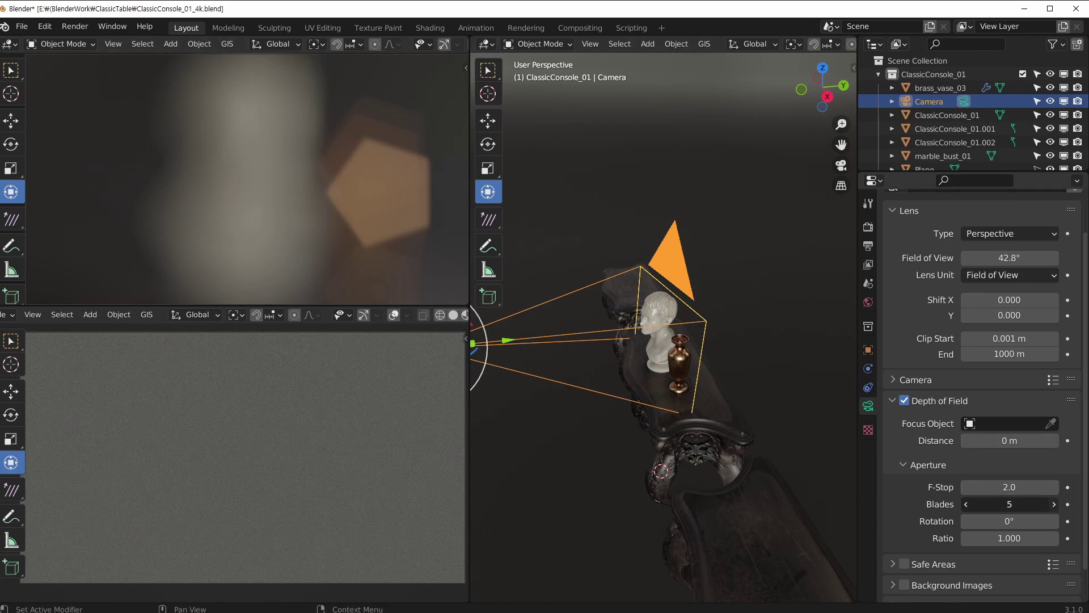
pyautogui.click(1056, 502)
pyautogui.click(1056, 502)
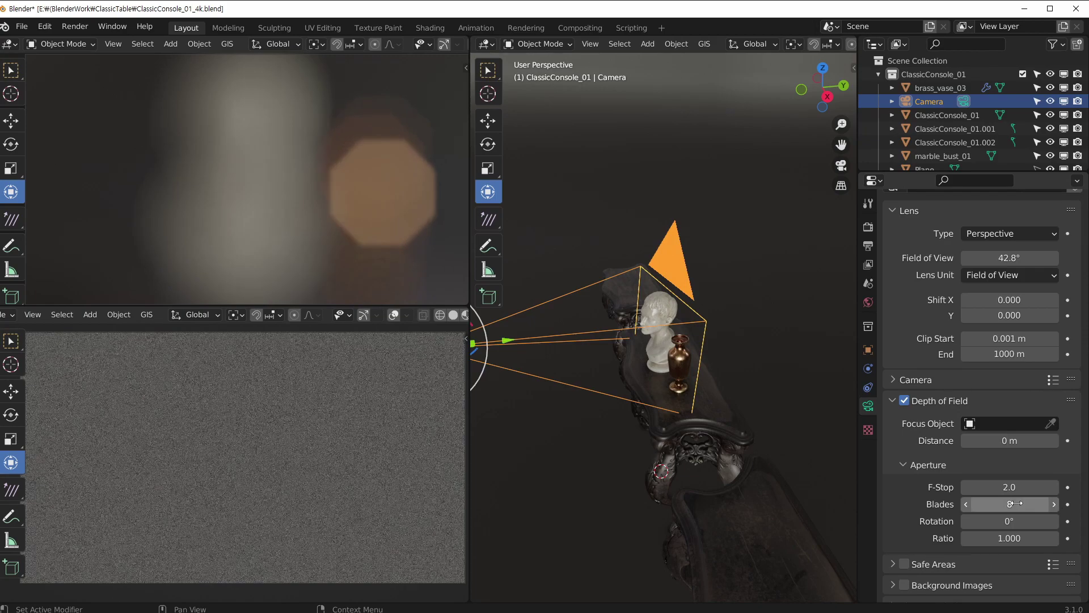
# Step: Compare the blur shape with the aperture blades at 5 and at 0
pyautogui.click(1018, 503)
pyautogui.write('5')
pyautogui.press('Return')
pyautogui.click(1019, 503)
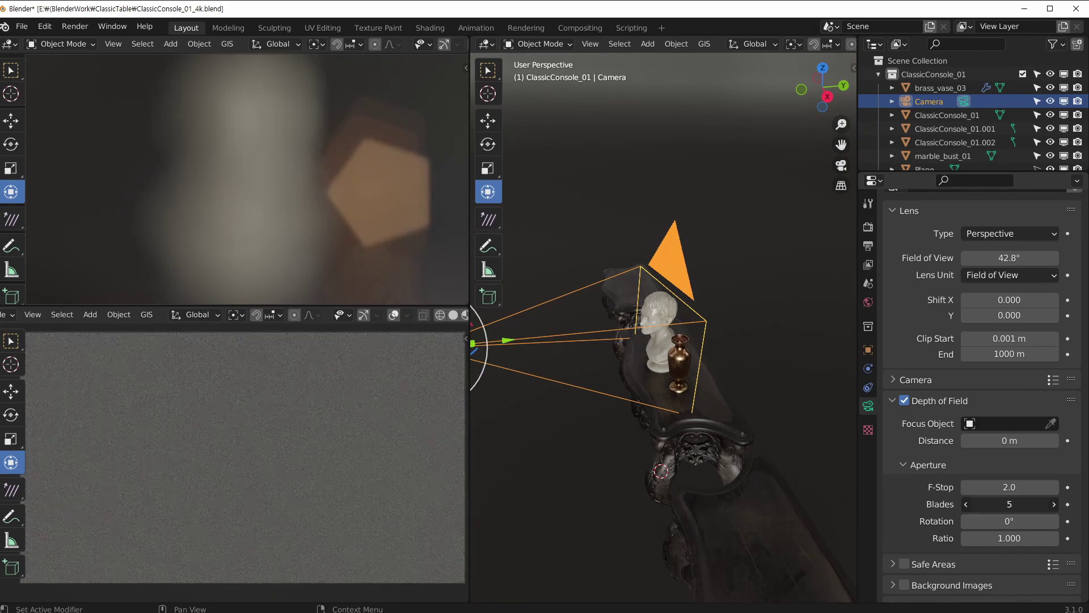
pyautogui.write('0')
pyautogui.press('Return')
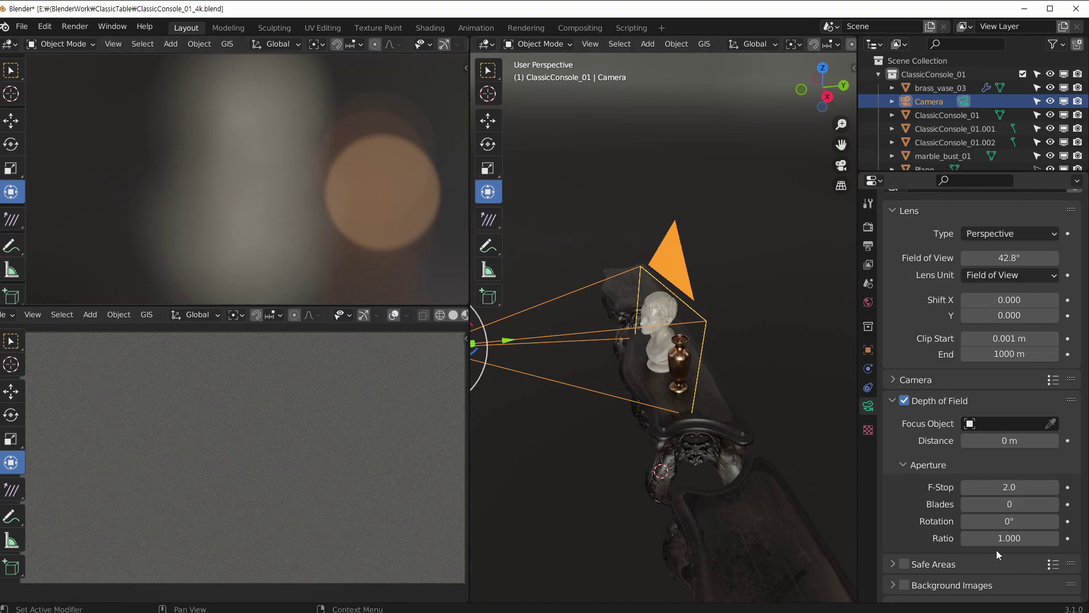
# Step: Try the aperture blades at 3 and at 4 for triangular and square blur shapes
pyautogui.click(1053, 505)
pyautogui.click(1035, 504)
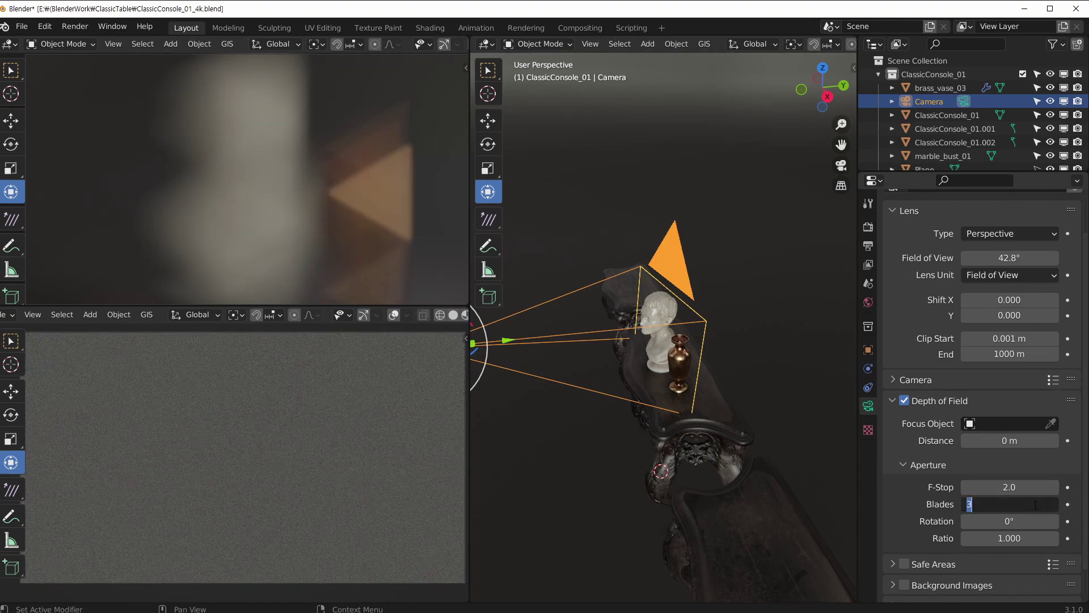
pyautogui.press('Return')
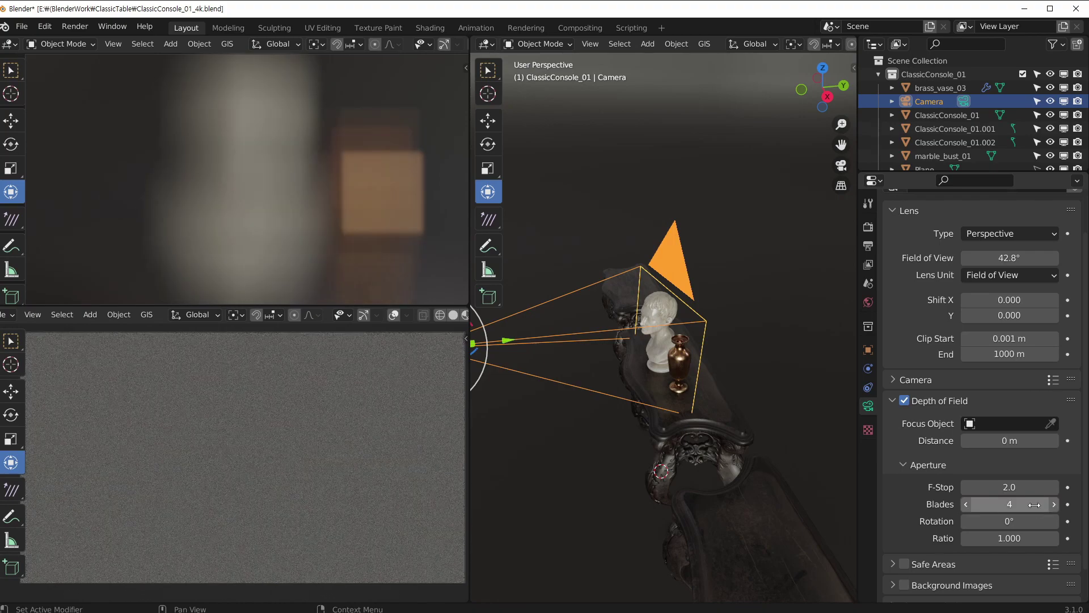
# Step: Try 8 aperture blades, and settle on 6 for a hexagonal blur shape
pyautogui.click(1034, 504)
pyautogui.write('8')
pyautogui.press('Return')
pyautogui.click(1034, 504)
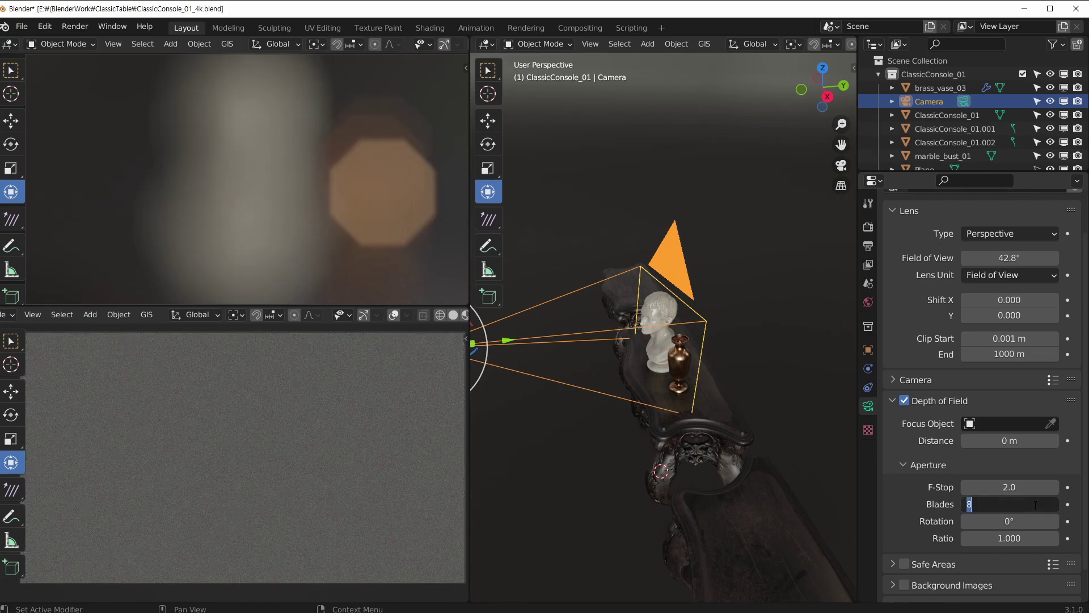
pyautogui.write('6')
pyautogui.press('Return')
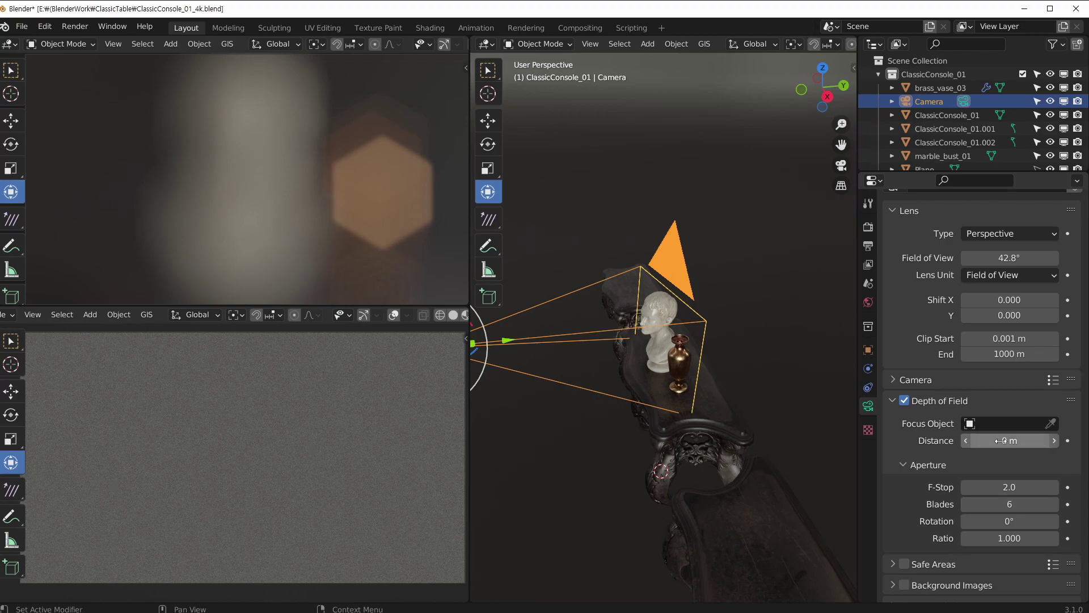
# Step: Bring the bust into focus with a focus distance of 1.3 m, and move the camera around it to check the sharpness
pyautogui.moveTo(1004, 441); pyautogui.dragTo(1049, 440)
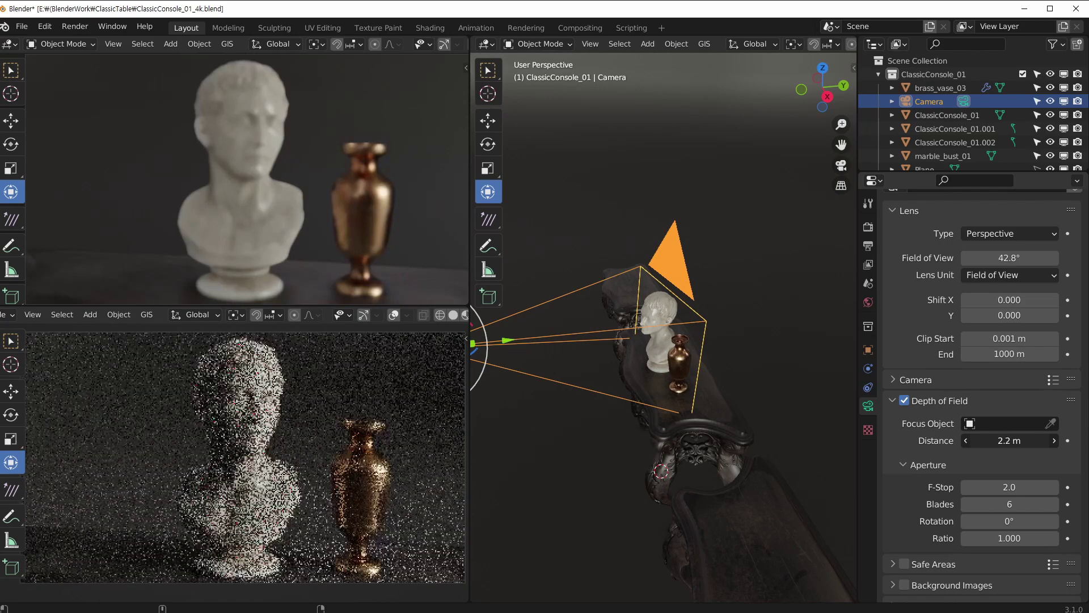
pyautogui.moveTo(1003, 443); pyautogui.dragTo(978, 442)
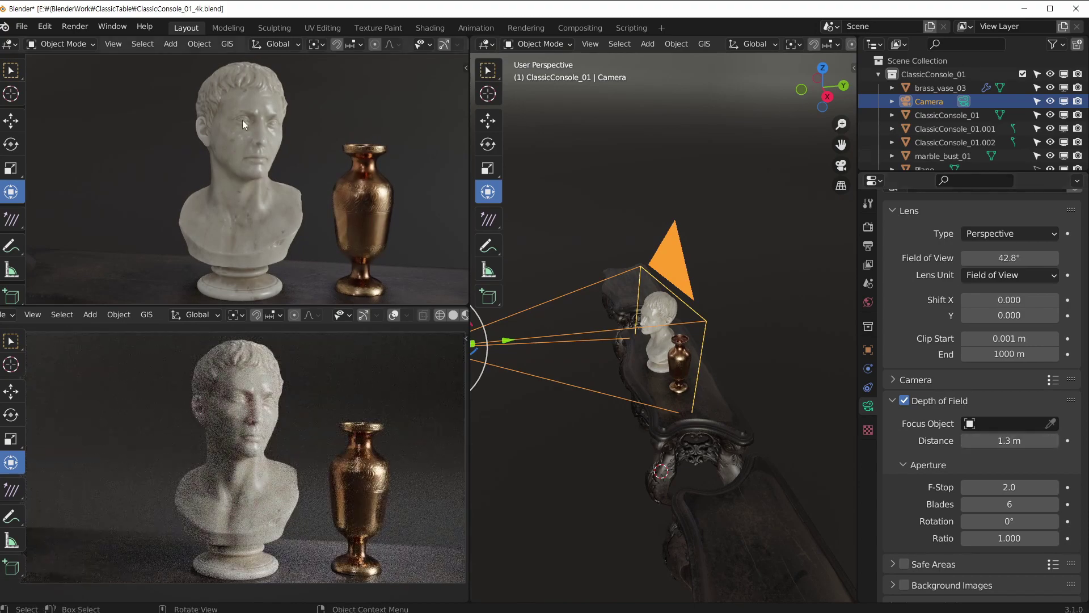
pyautogui.moveTo(251, 204); pyautogui.dragTo(232, 240, button='middle')
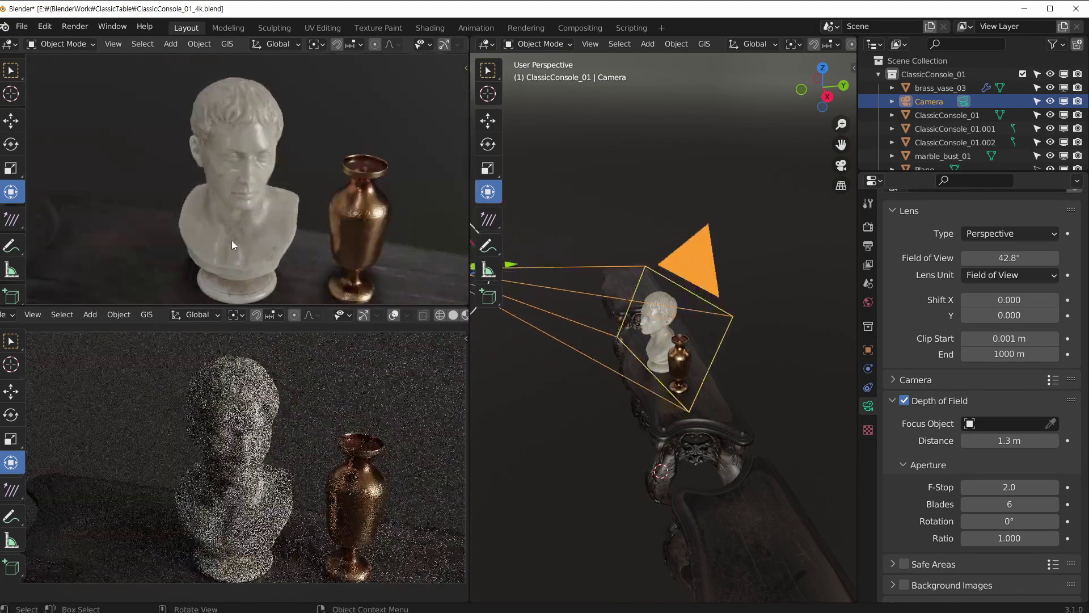
pyautogui.moveTo(237, 165); pyautogui.dragTo(284, 150, button='middle')
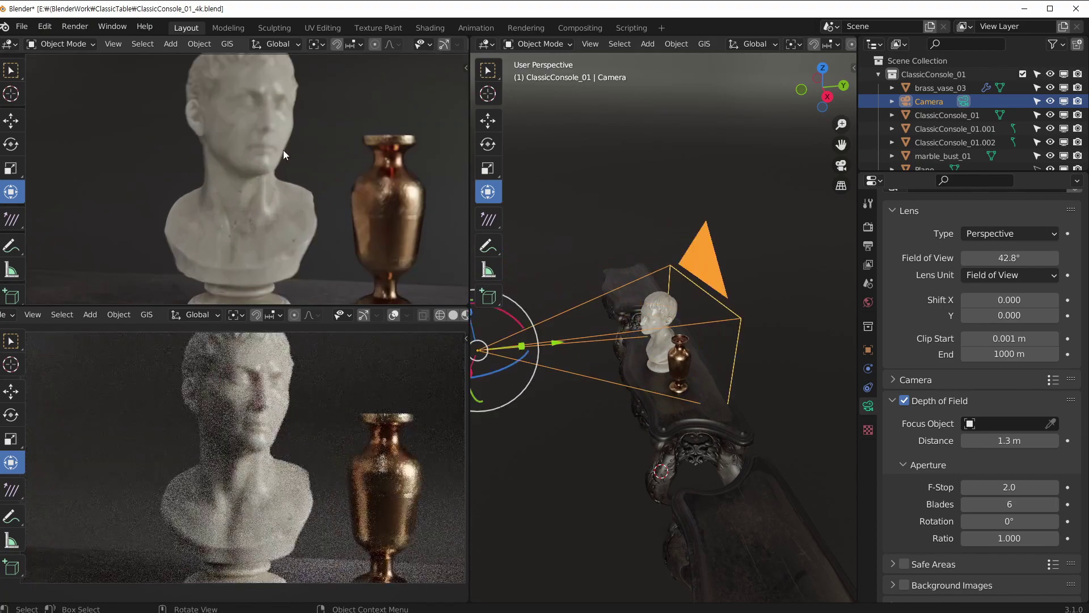
# Step: Move the camera in close to the bust's face and bring it into focus with a focus distance of 0.42 m
pyautogui.moveTo(425, 296); pyautogui.dragTo(265, 175, button='middle')
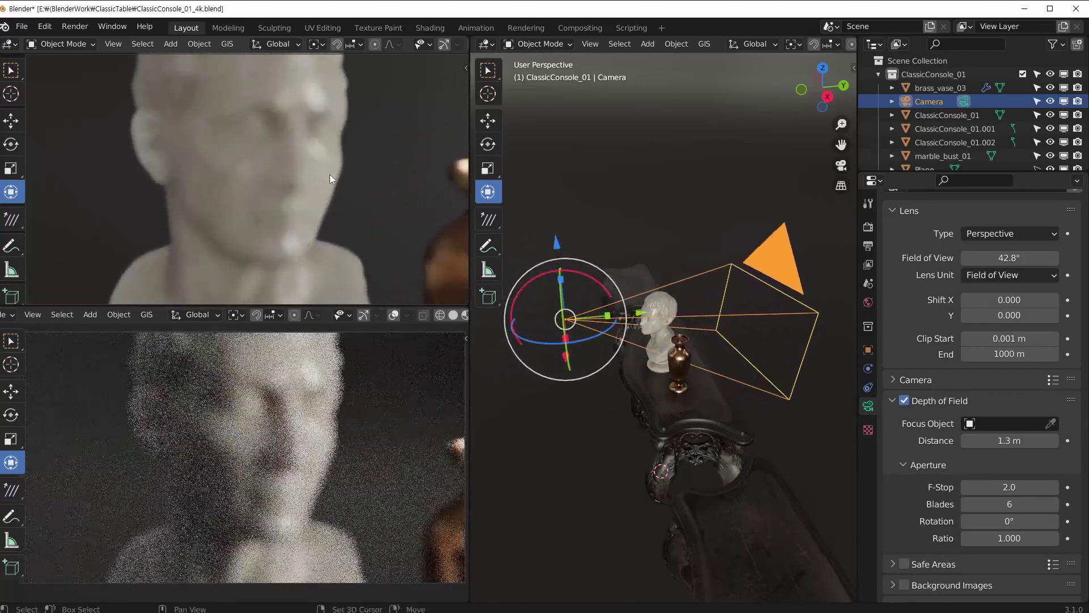
pyautogui.scroll(3, 329, 175)
pyautogui.moveTo(1031, 436); pyautogui.dragTo(982, 436)
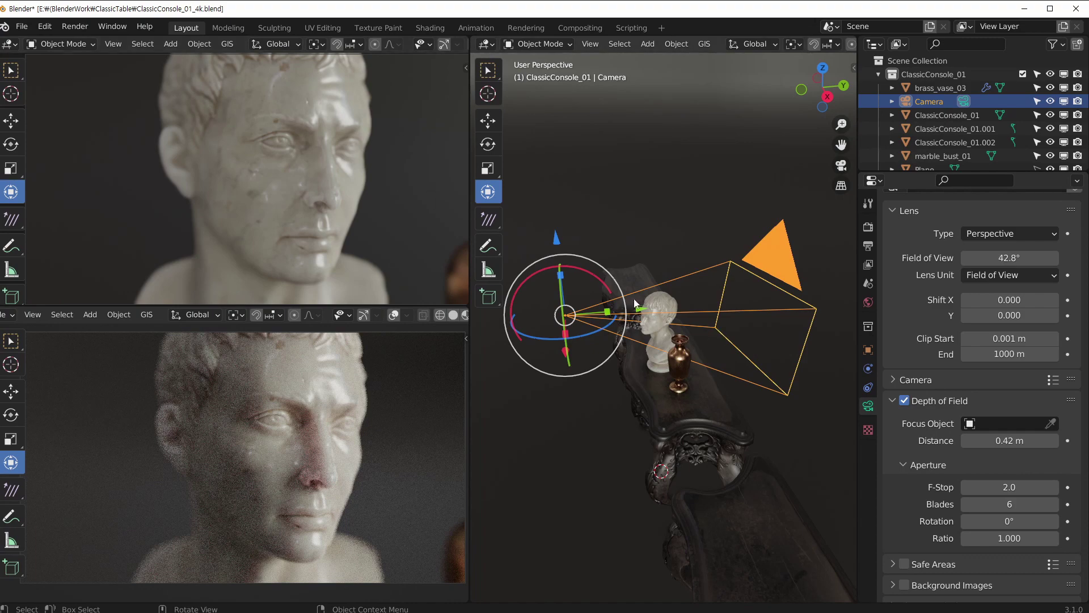
pyautogui.scroll(5, 634, 298)
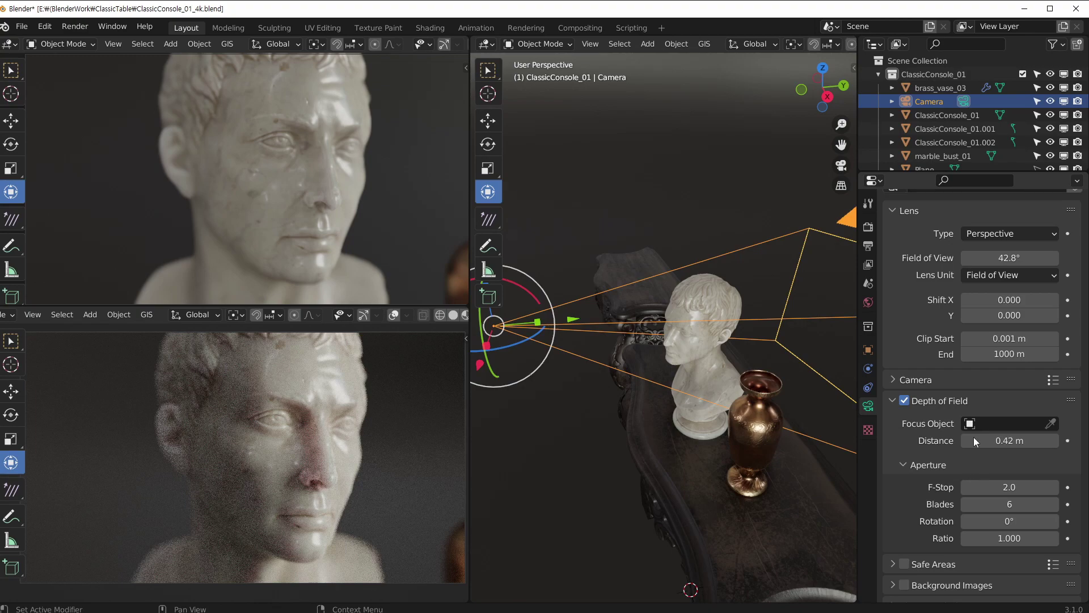
# Step: Pull the camera back to frame the bust and vase, and pick marble_bust_01 as the depth of field focus object
pyautogui.scroll(-6, 338, 200)
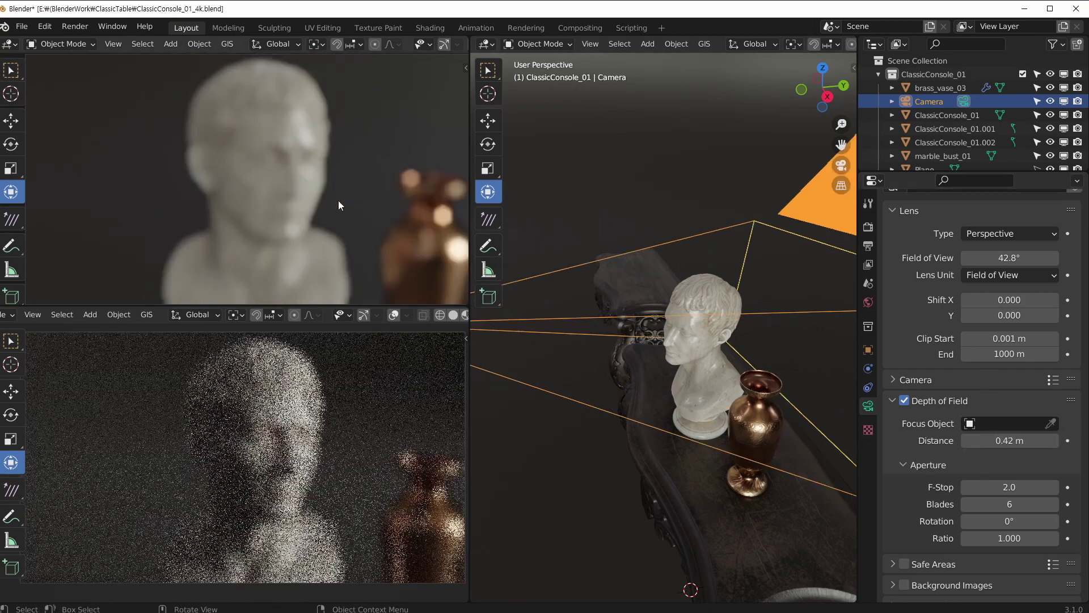
pyautogui.keyDown('shift'); pyautogui.moveTo(311, 189); pyautogui.dragTo(321, 196, button='middle'); pyautogui.keyUp('shift')
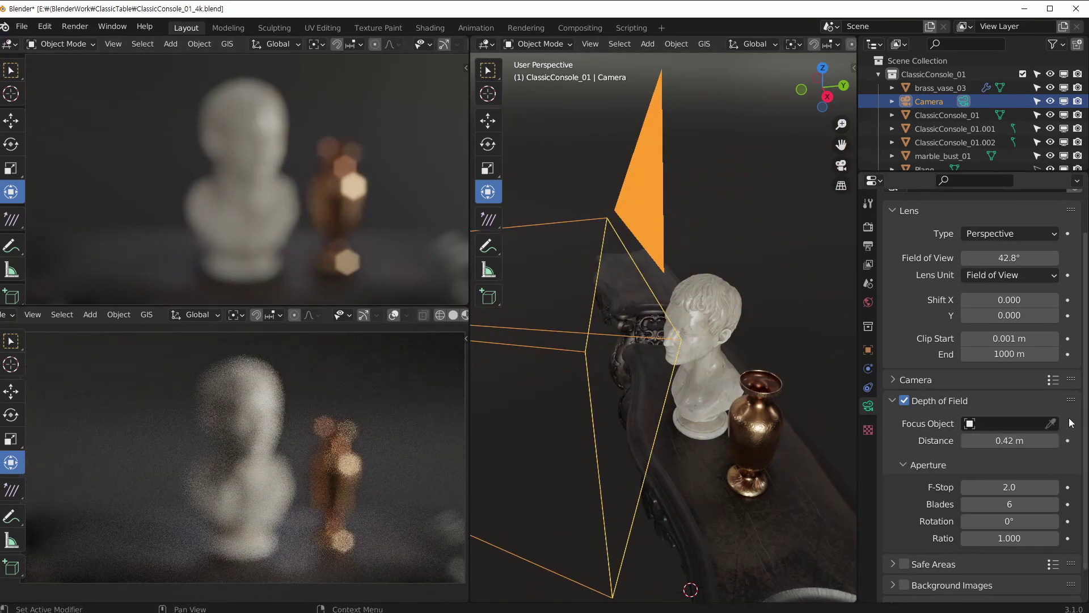
pyautogui.click(1051, 424)
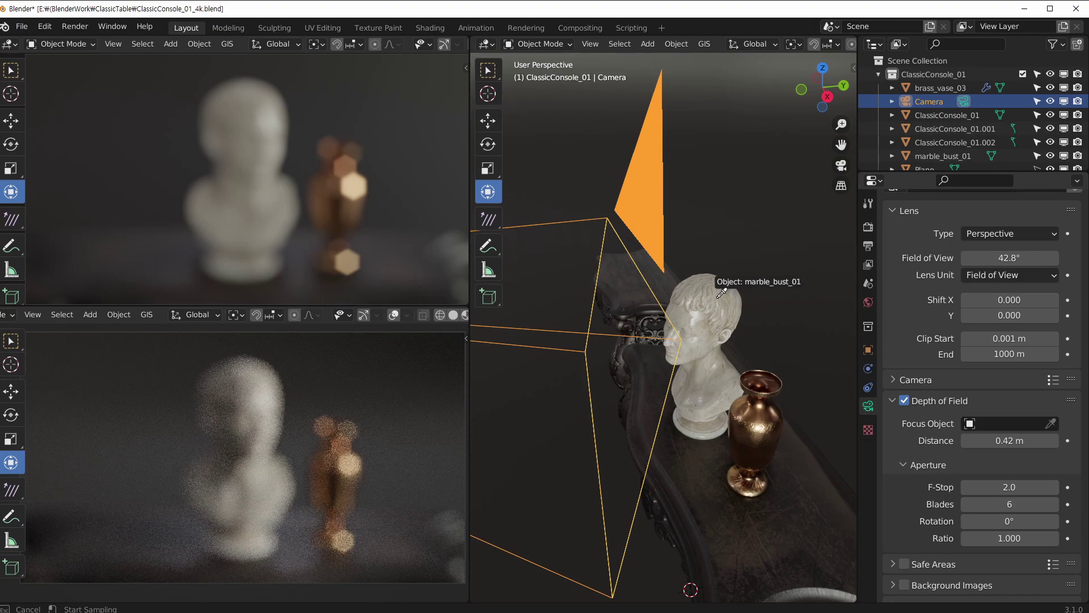
pyautogui.click(721, 294)
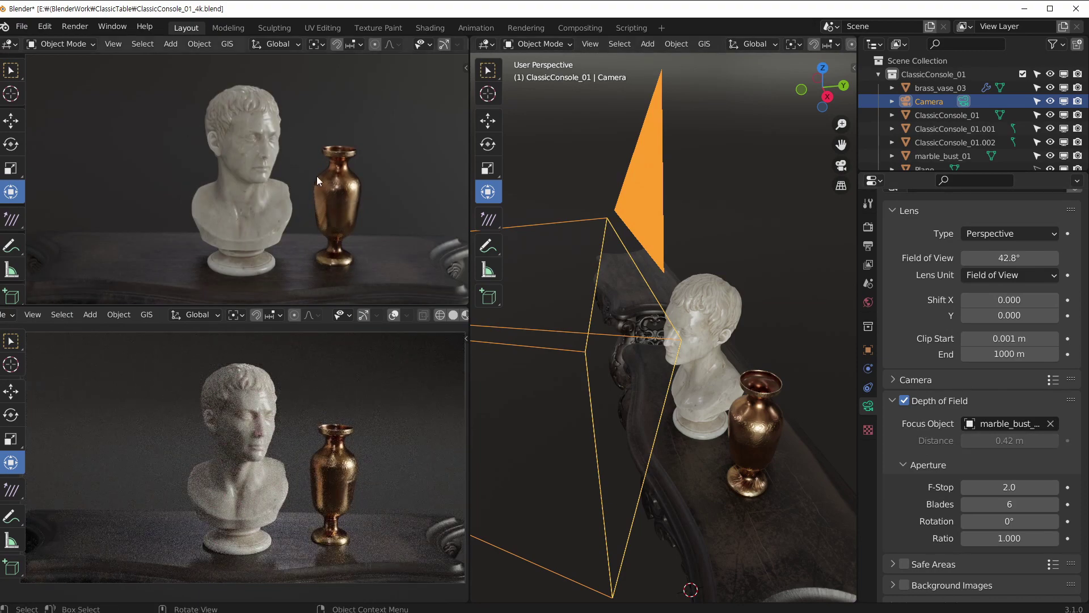
# Step: Select the bust and the vase in turn to examine their origin points, and reselect the camera
pyautogui.click(684, 301)
pyautogui.moveTo(692, 312); pyautogui.dragTo(723, 319, button='middle')
pyautogui.scroll(3, 700, 254)
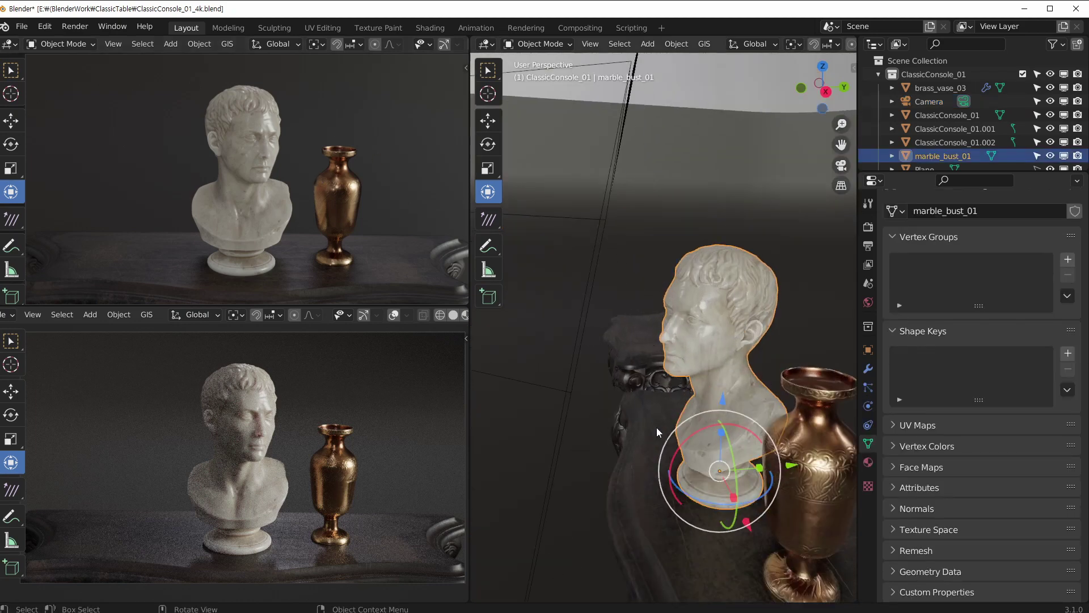
pyautogui.click(828, 379)
pyautogui.moveTo(828, 379); pyautogui.dragTo(621, 434, button='middle')
pyautogui.moveTo(604, 247); pyautogui.dragTo(653, 334, button='middle')
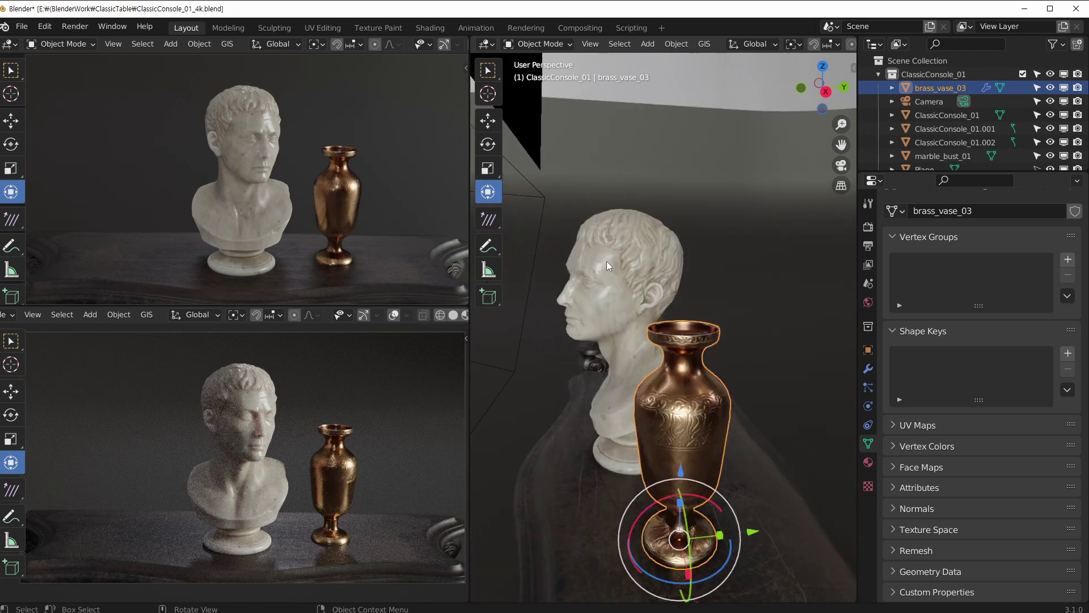
pyautogui.click(607, 261)
pyautogui.click(559, 210)
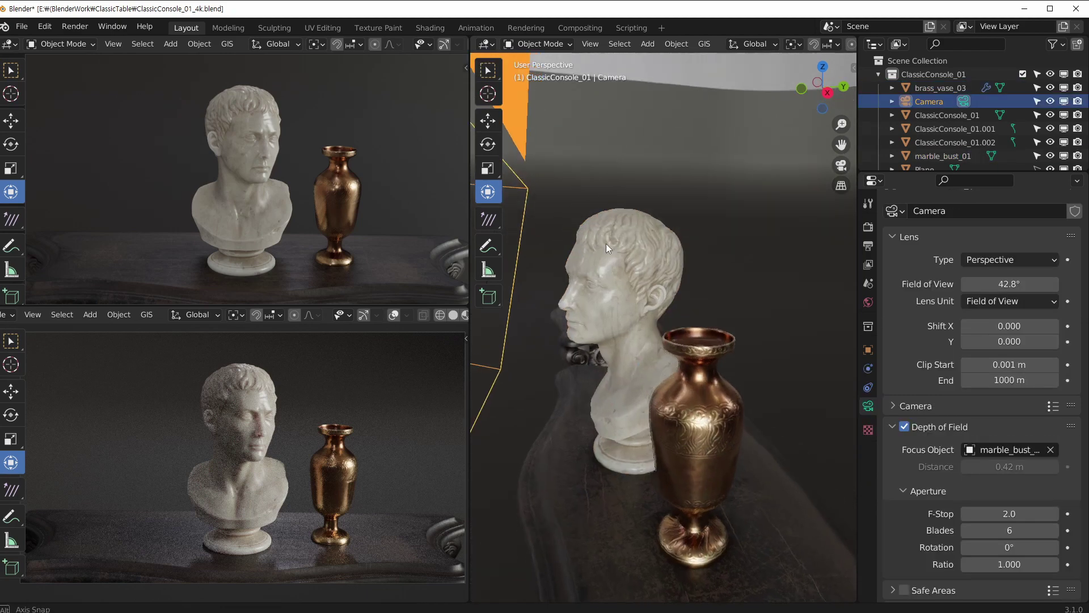
pyautogui.moveTo(606, 243); pyautogui.dragTo(684, 282, button='middle')
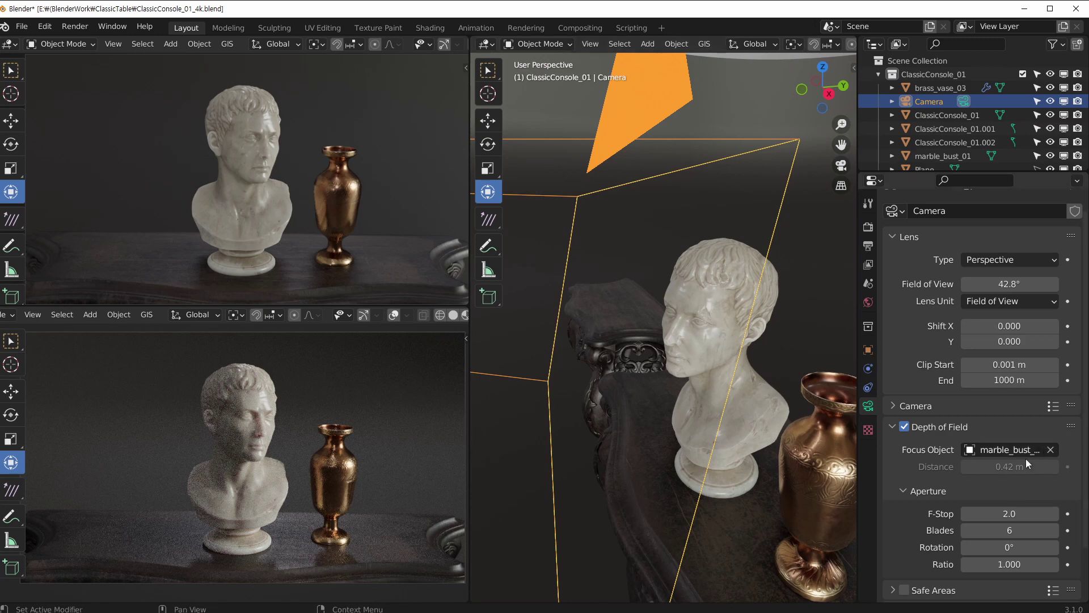
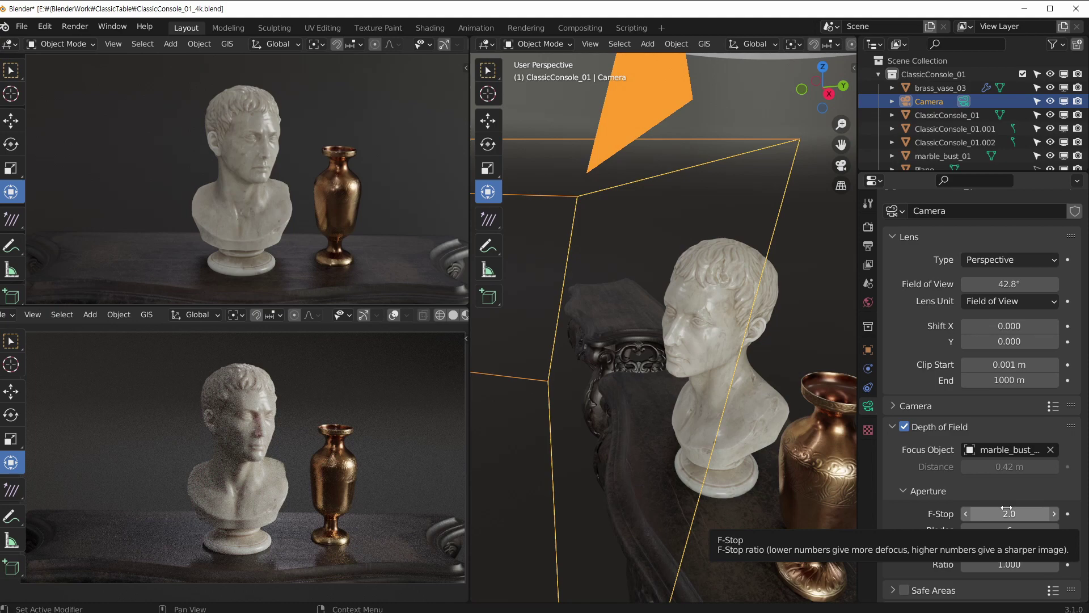
# Step: Try an F-Stop of 0.1 on the camera and move closer to the bust and vase to check the blur
pyautogui.moveTo(744, 404); pyautogui.dragTo(716, 351, button='middle')
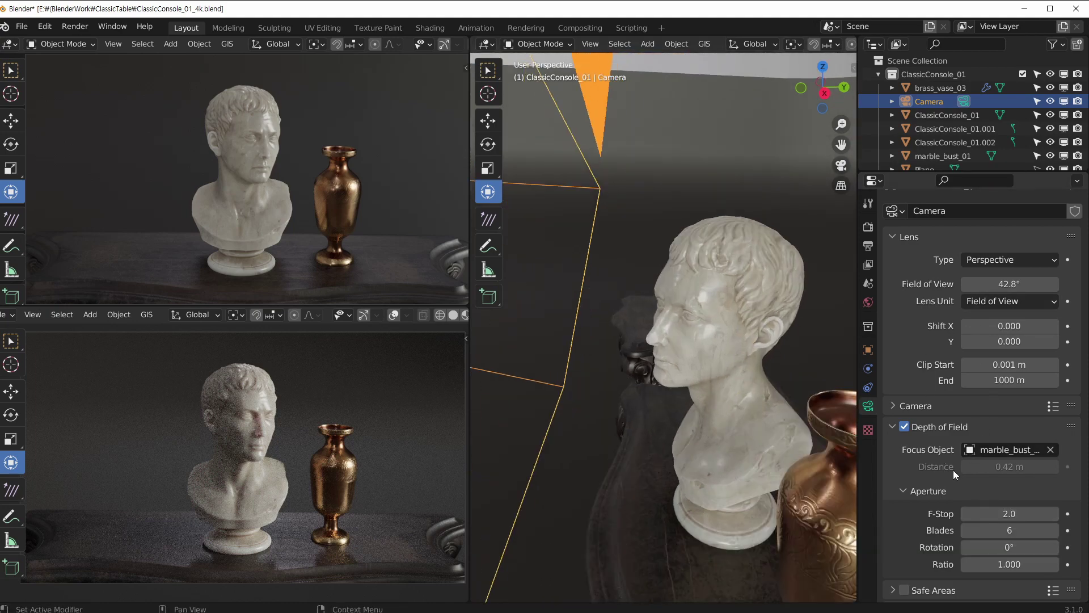
pyautogui.click(1010, 513)
pyautogui.write('0.1')
pyautogui.press('Return')
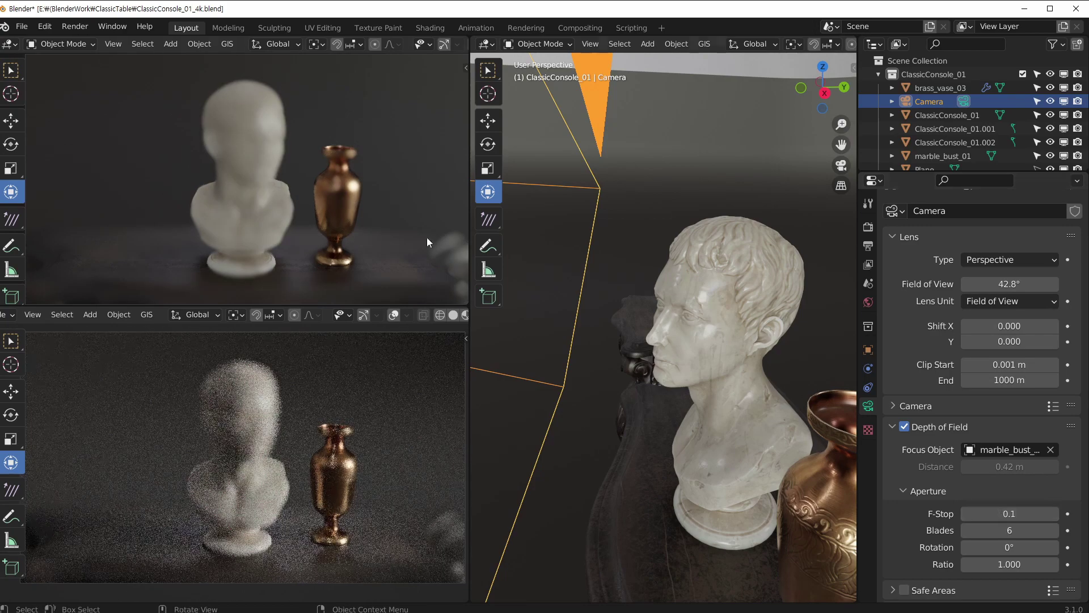
pyautogui.scroll(4, 312, 158)
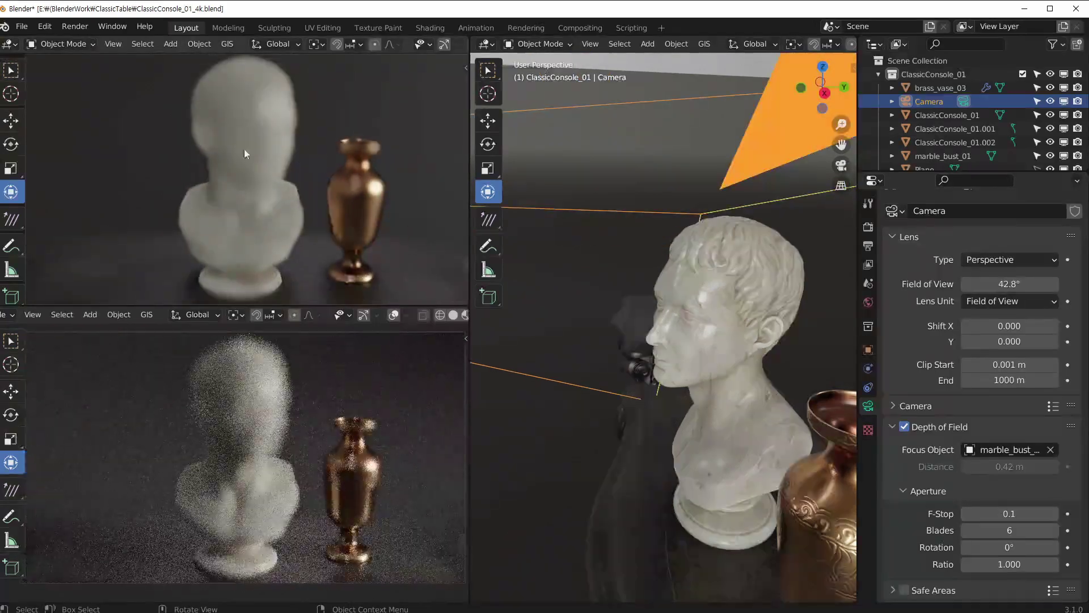
# Step: Raise the F-Stop in 0.1 increments to 1.9 to compare the sharpness of the bust
pyautogui.click(1053, 513)
pyautogui.click(1052, 513)
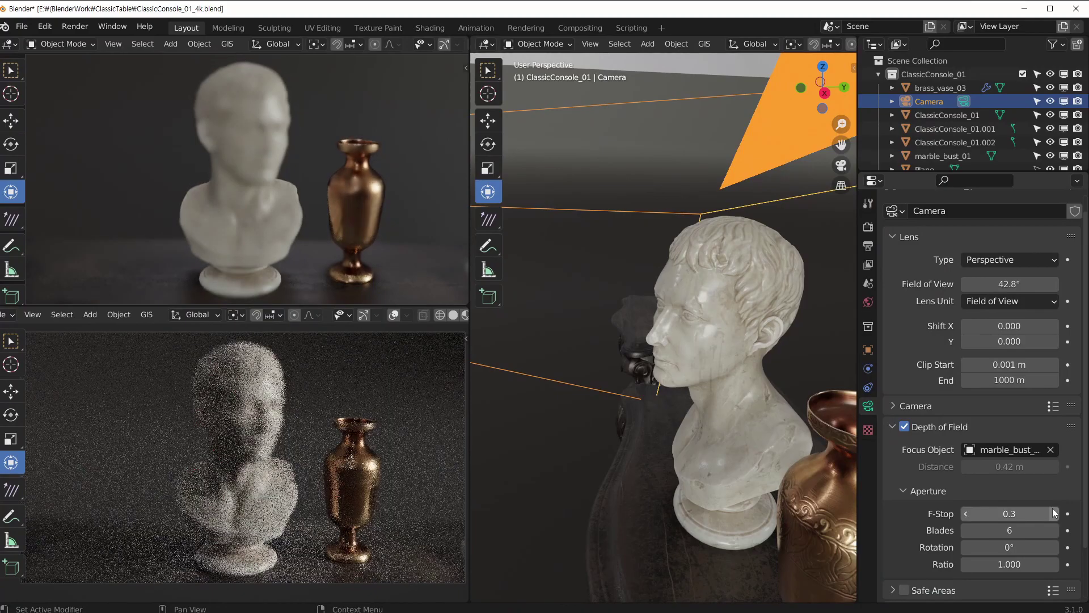
pyautogui.click(1053, 513)
pyautogui.click(1053, 513)
pyautogui.click(1053, 513)
pyautogui.click(1053, 513)
pyautogui.click(1053, 513)
pyautogui.click(1053, 513)
pyautogui.click(1053, 513)
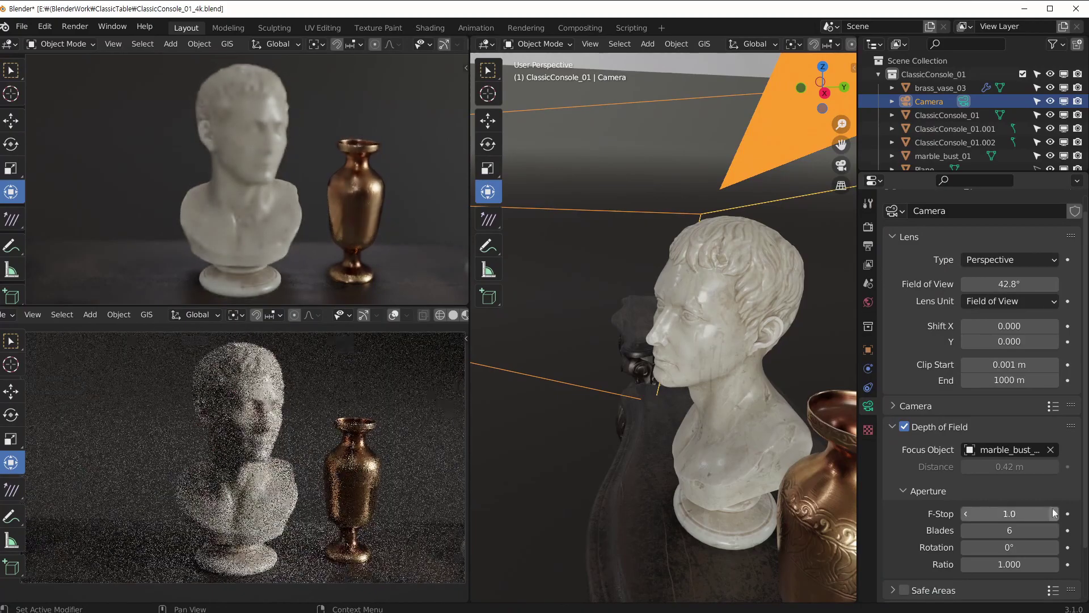
pyautogui.doubleClick(1052, 513)
pyautogui.doubleClick(1053, 513)
pyautogui.click(1053, 513)
pyautogui.doubleClick(1053, 513)
pyautogui.doubleClick(1053, 513)
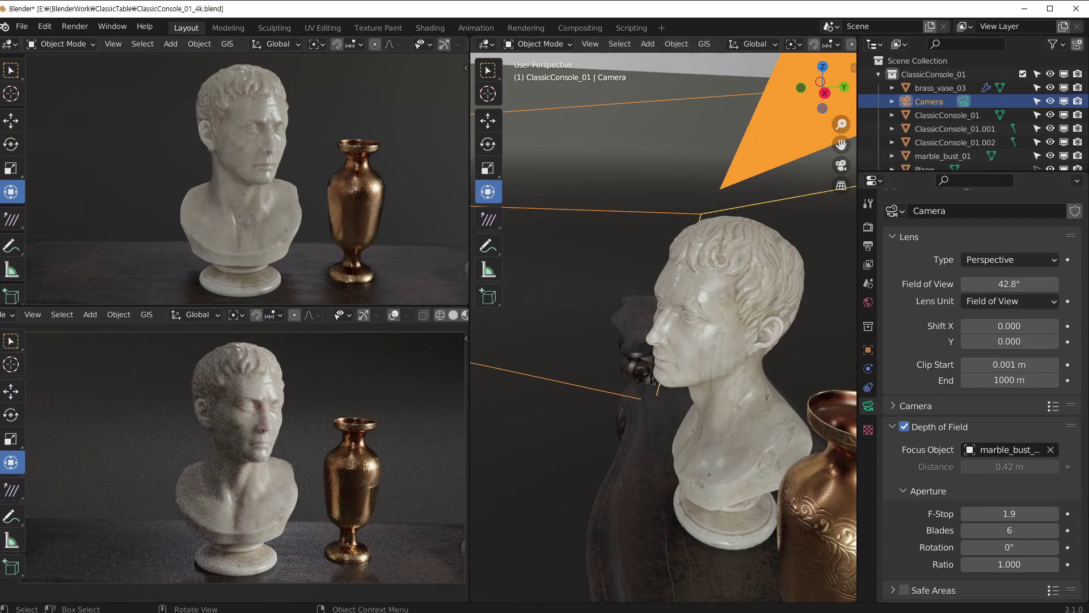
# Step: Try F-Stop values of 1.7 and 1.0 while reframing the bust and vase, and settle on 2.2
pyautogui.moveTo(1034, 515)
pyautogui.mouseDown()
pyautogui.moveTo(1001, 515)
pyautogui.moveTo(1016, 515)
pyautogui.mouseUp()
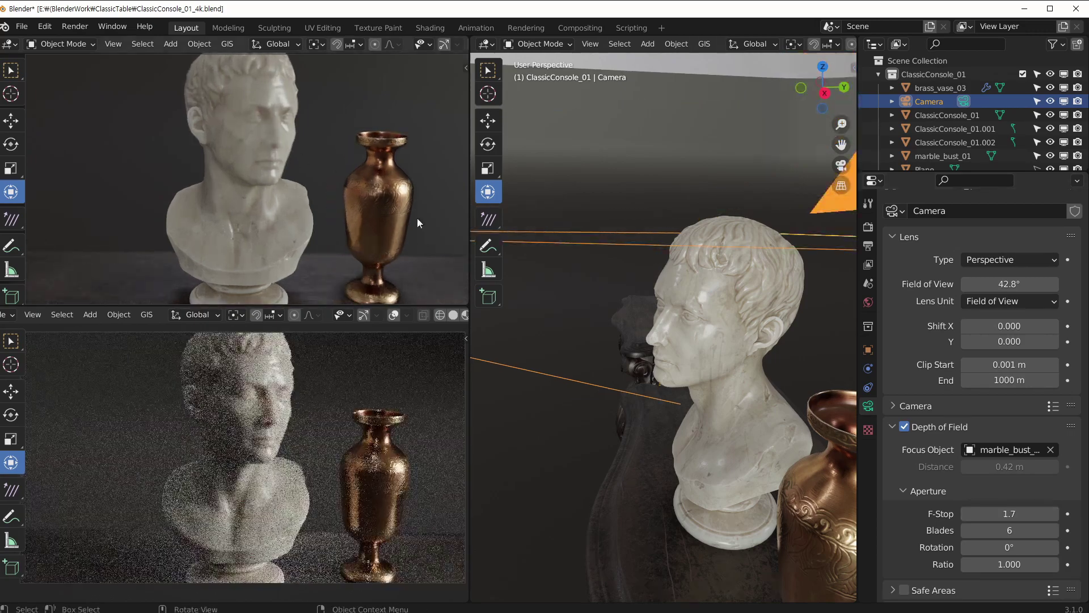
pyautogui.moveTo(230, 106); pyautogui.dragTo(264, 145, button='middle')
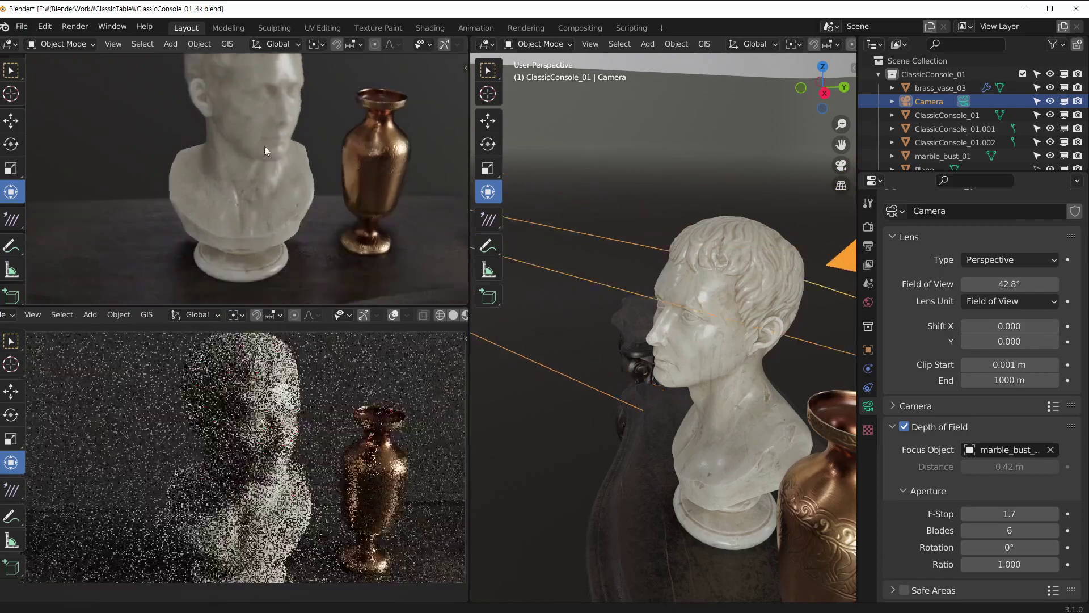
pyautogui.moveTo(1010, 513); pyautogui.dragTo(999, 513)
pyautogui.moveTo(334, 163); pyautogui.dragTo(274, 175, button='middle')
pyautogui.moveTo(1015, 516); pyautogui.dragTo(1026, 516)
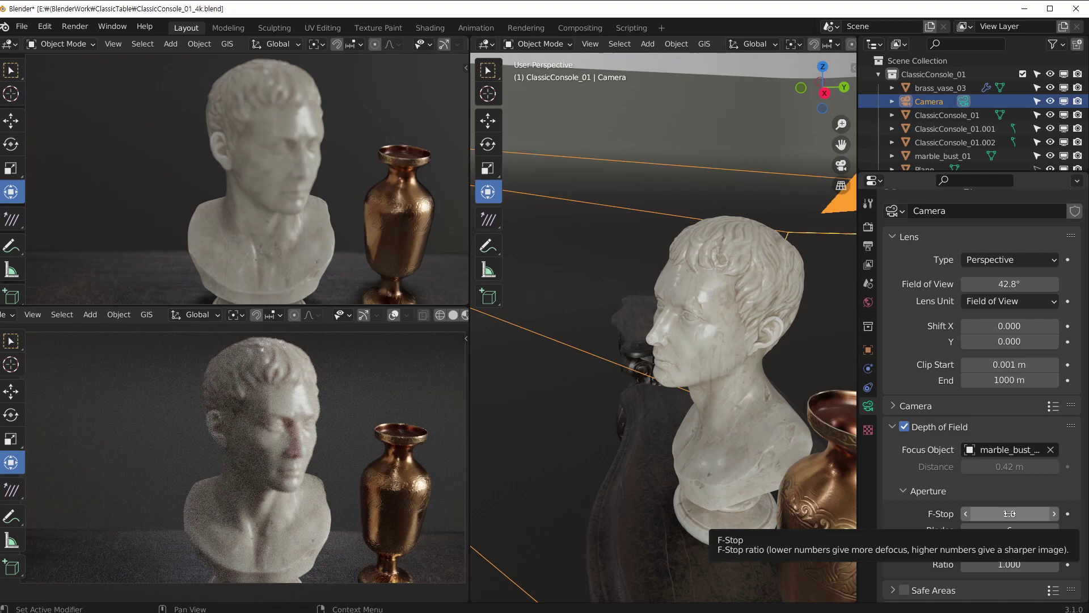
pyautogui.moveTo(1006, 514)
pyautogui.mouseDown()
pyautogui.moveTo(1026, 513)
pyautogui.moveTo(1009, 513)
pyautogui.mouseUp()
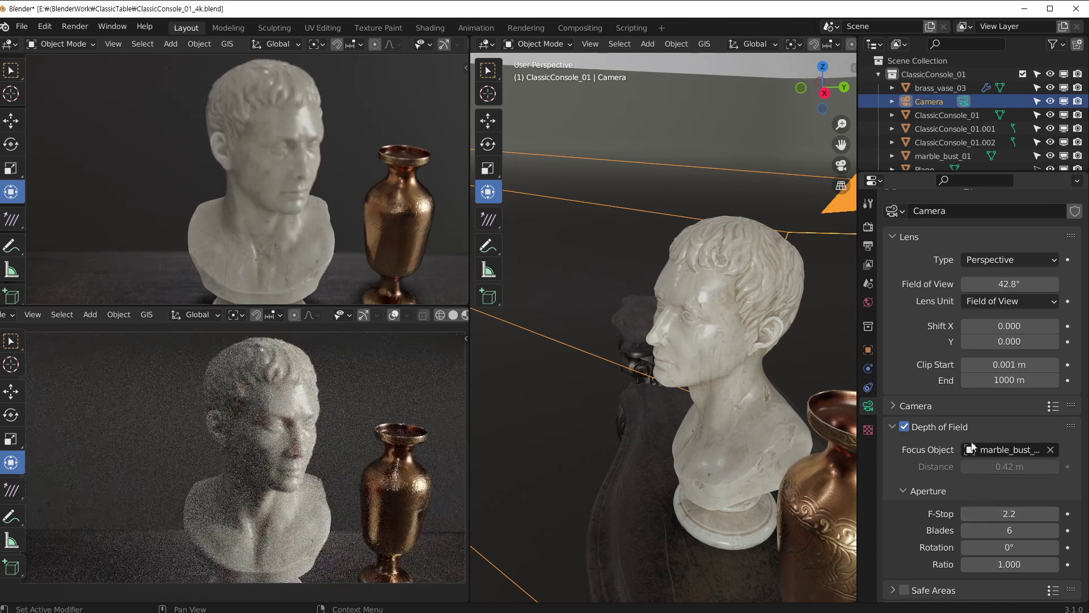
# Step: Clear the bust as the focus object and set the focus distance to 0.47 m
pyautogui.scroll(-6, 774, 381)
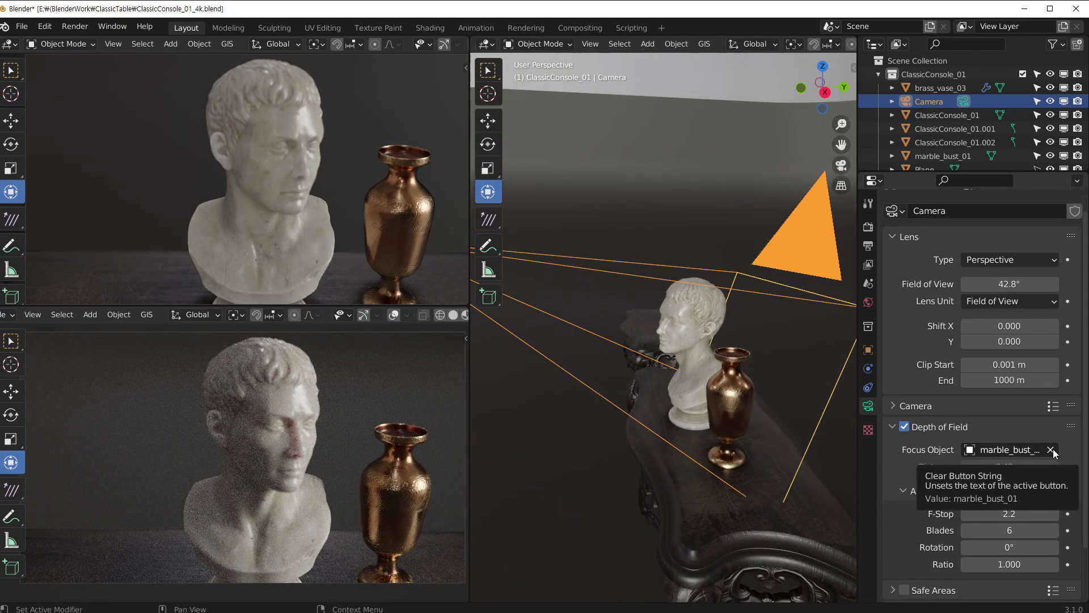
pyautogui.moveTo(656, 280); pyautogui.dragTo(649, 278, button='middle')
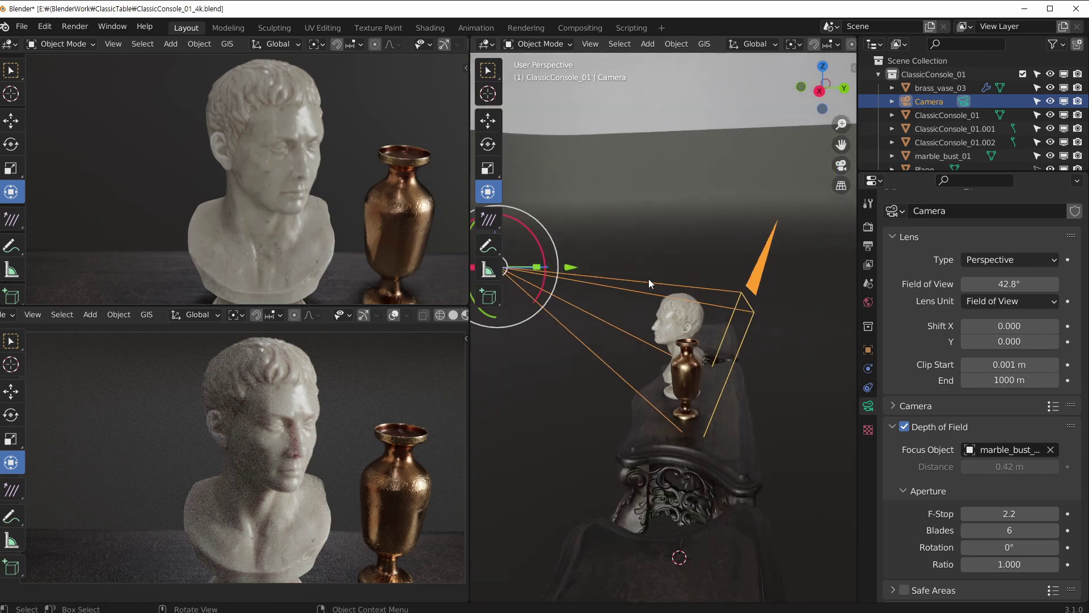
pyautogui.click(1051, 451)
pyautogui.scroll(2, 625, 275)
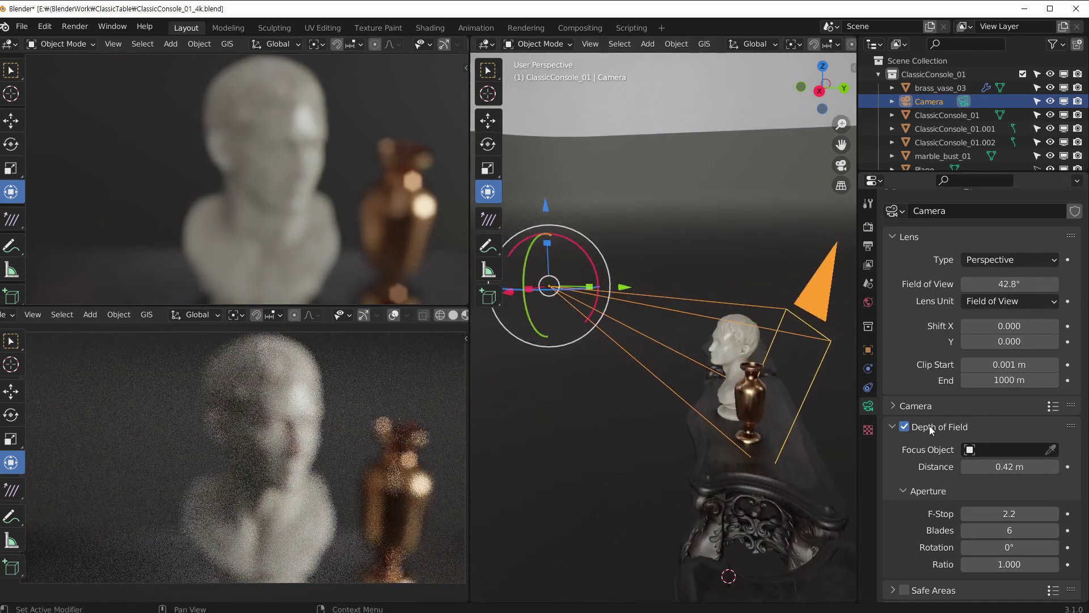
pyautogui.moveTo(1005, 467)
pyautogui.mouseDown()
pyautogui.moveTo(1021, 466)
pyautogui.moveTo(1006, 469)
pyautogui.mouseUp()
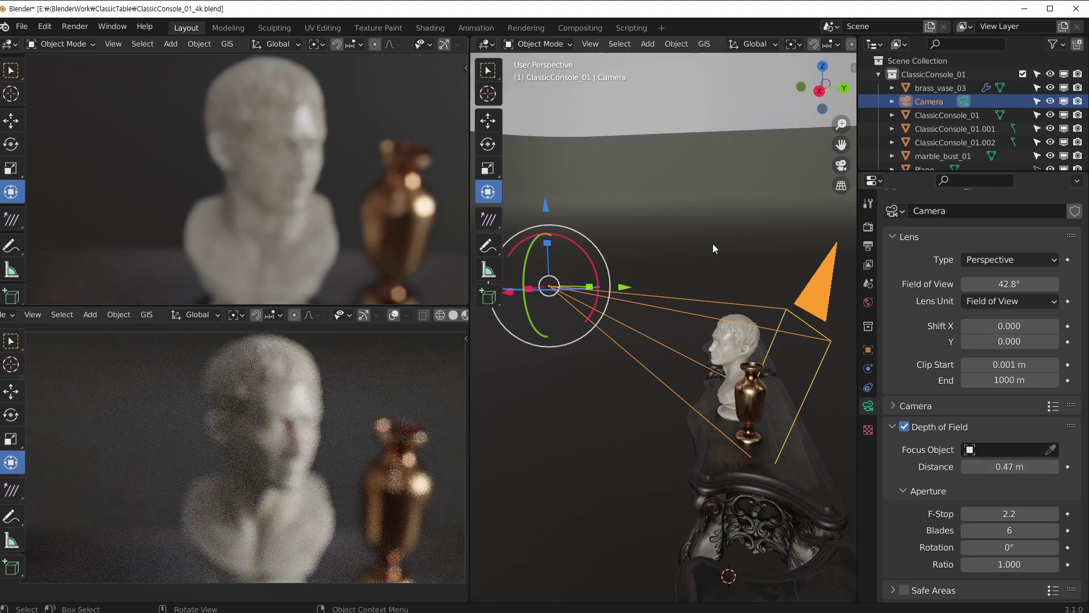
# Step: Lower the camera and rotate it to reframe the bust and vase from a lower viewpoint
pyautogui.moveTo(341, 396); pyautogui.dragTo(302, 391, button='middle')
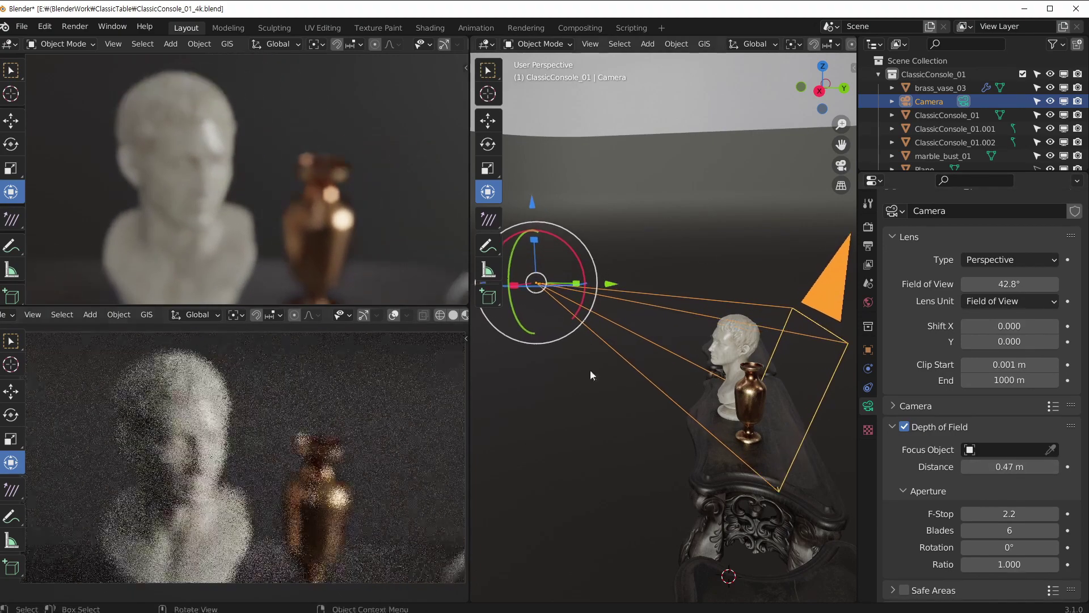
pyautogui.hotkey('ctrl', 'z')
pyautogui.hotkey('ctrl', 'shift', 'z')
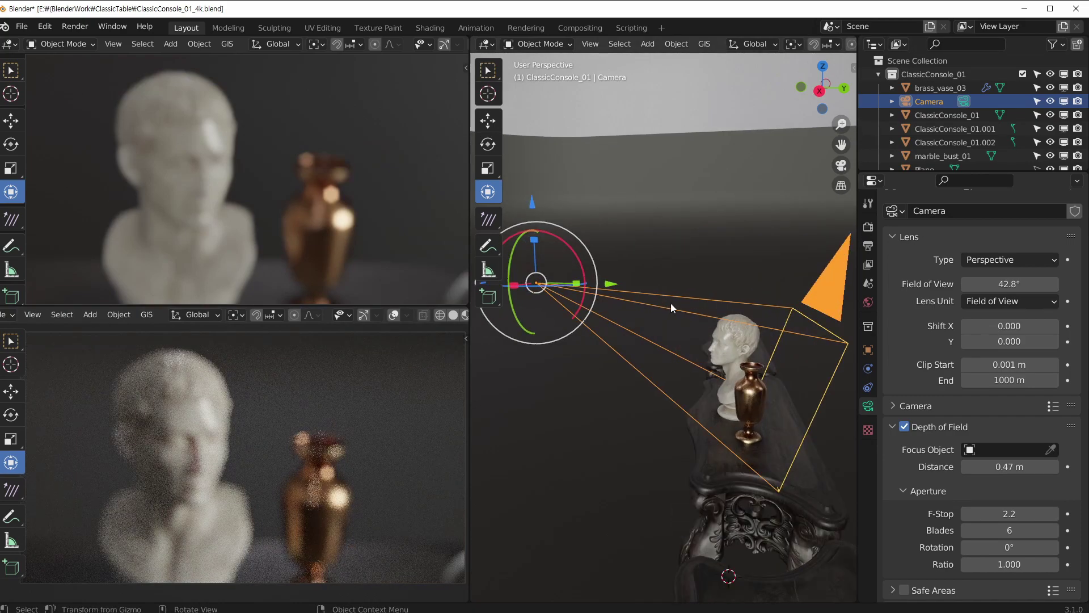
pyautogui.moveTo(533, 202); pyautogui.dragTo(585, 278)
# Step: Add a Plain Axes empty and raise it along the global Z axis to the bust's head
pyautogui.hotkey('shift', 'a')
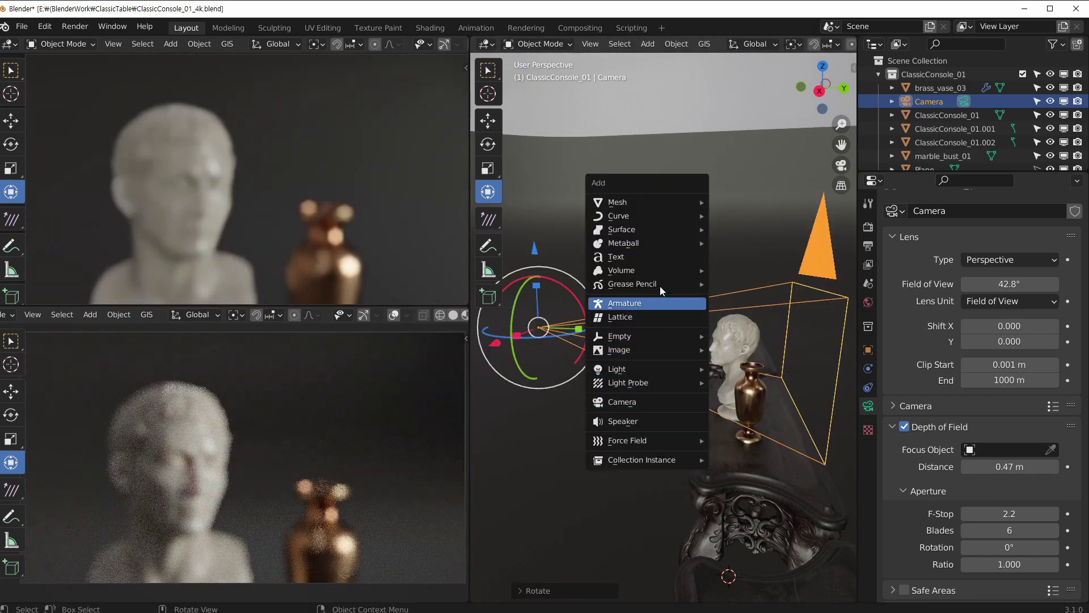
pyautogui.moveTo(660, 335)
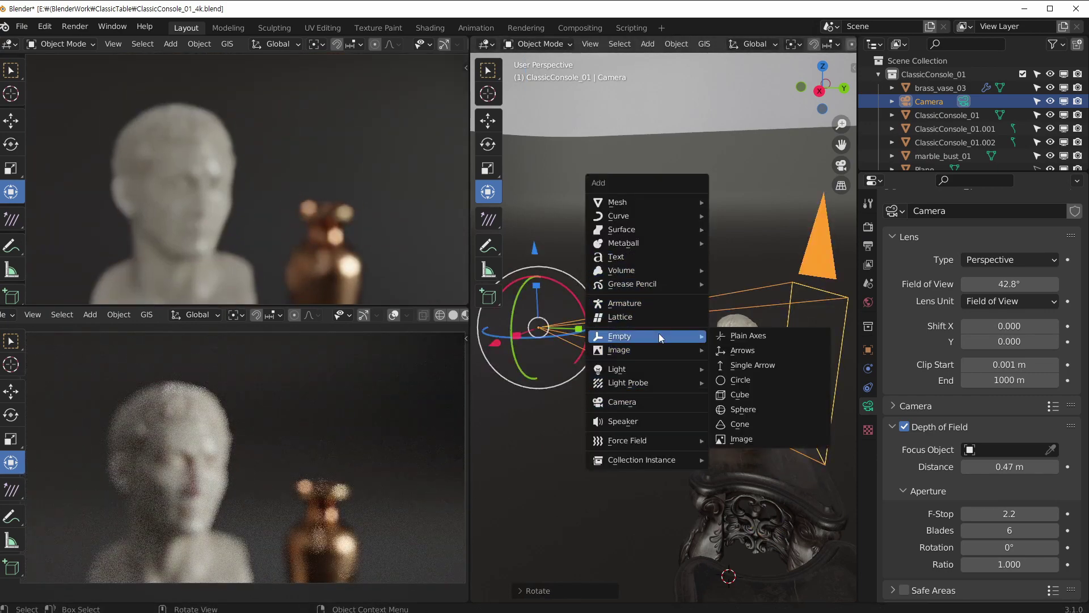
pyautogui.click(767, 340)
pyautogui.scroll(-4, 703, 360)
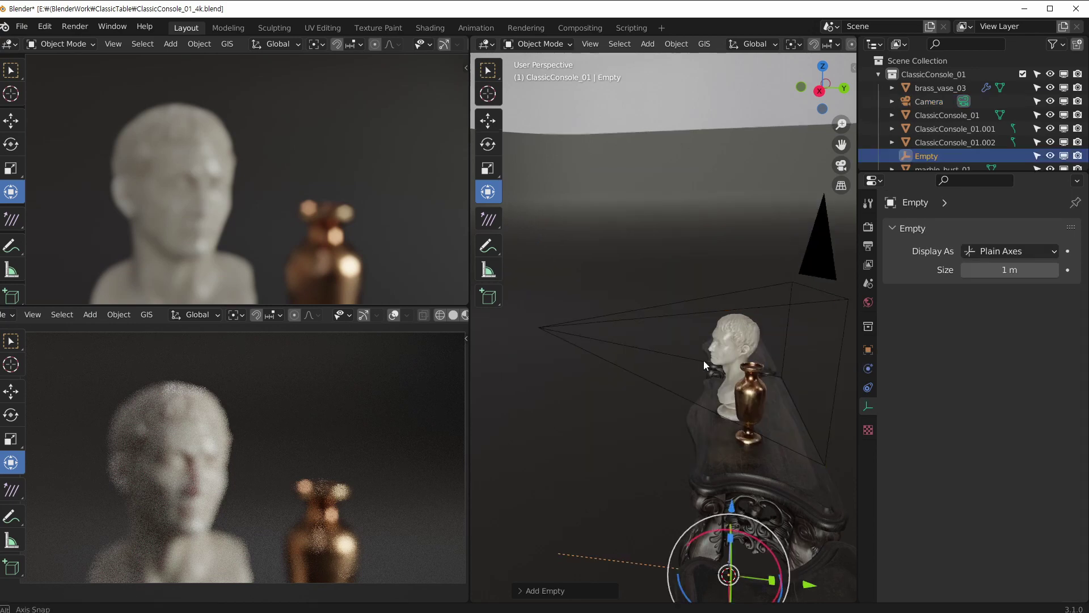
pyautogui.press('g')
pyautogui.press('z')
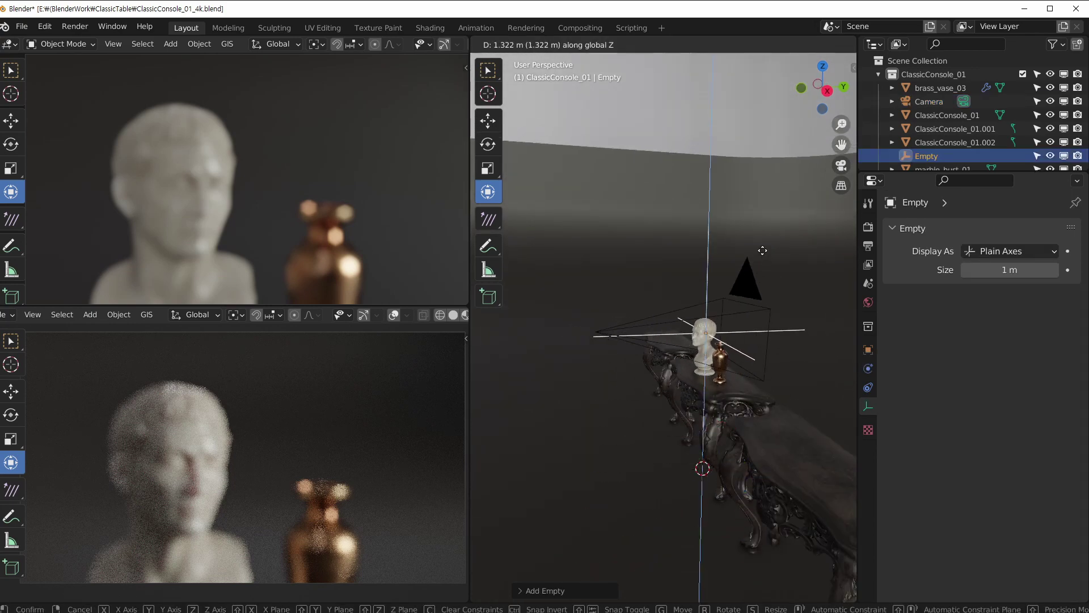
pyautogui.click(757, 281)
pyautogui.scroll(3, 756, 278)
pyautogui.moveTo(756, 278); pyautogui.dragTo(584, 303, button='middle')
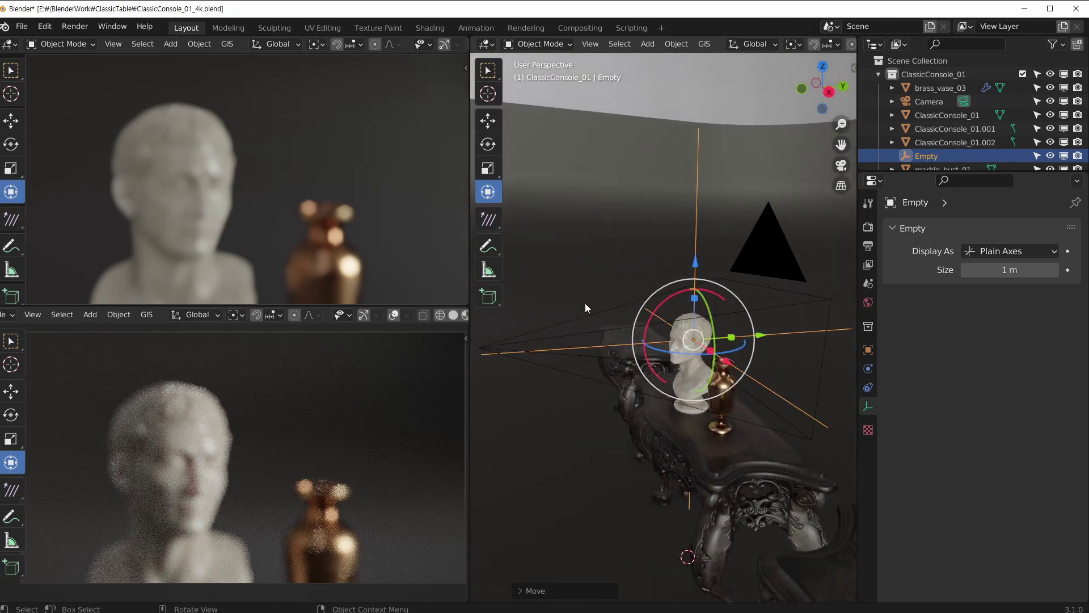
# Step: Add a Track To constraint to the camera
pyautogui.click(652, 274)
pyautogui.click(700, 223)
pyautogui.click(582, 316)
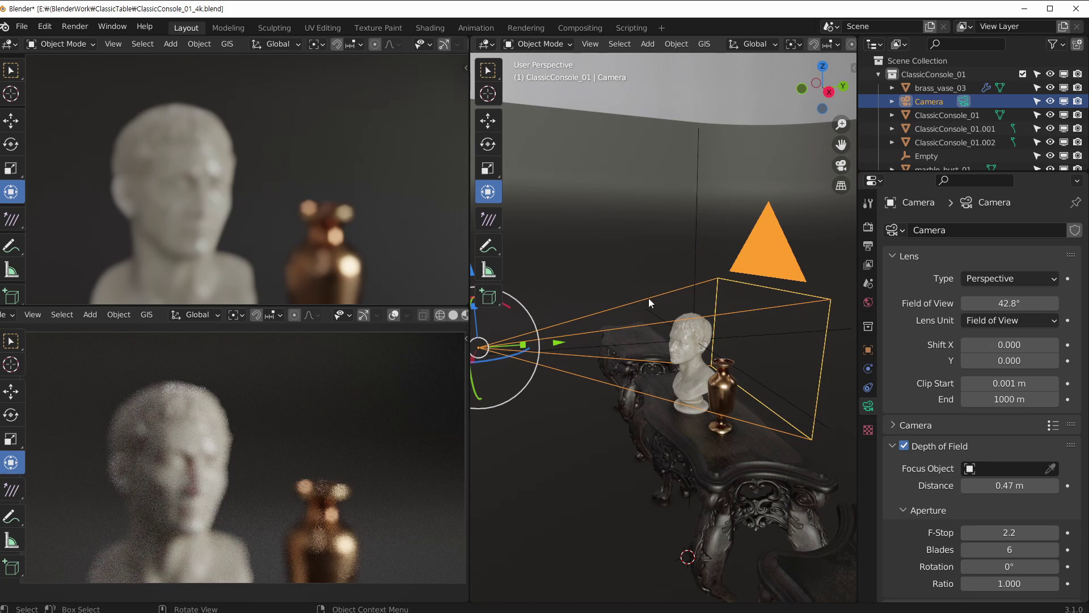
pyautogui.click(871, 389)
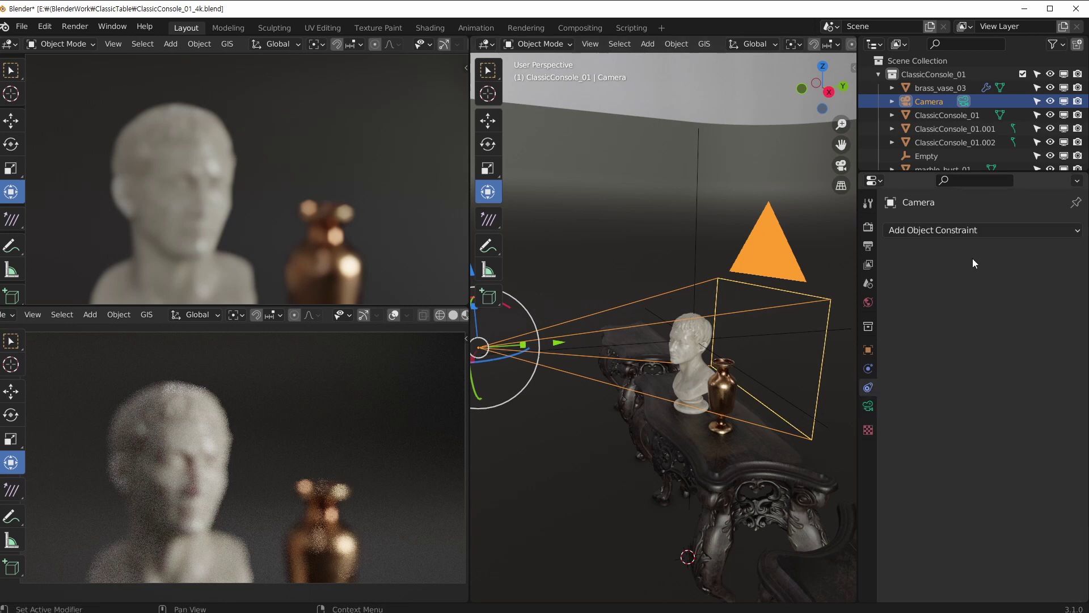
pyautogui.click(968, 233)
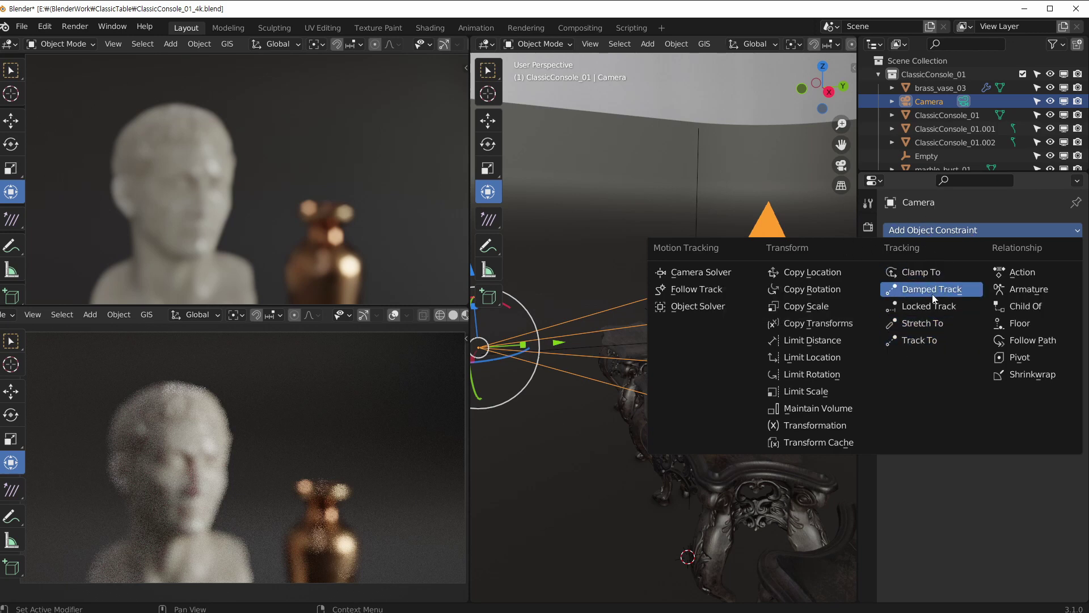
pyautogui.click(930, 340)
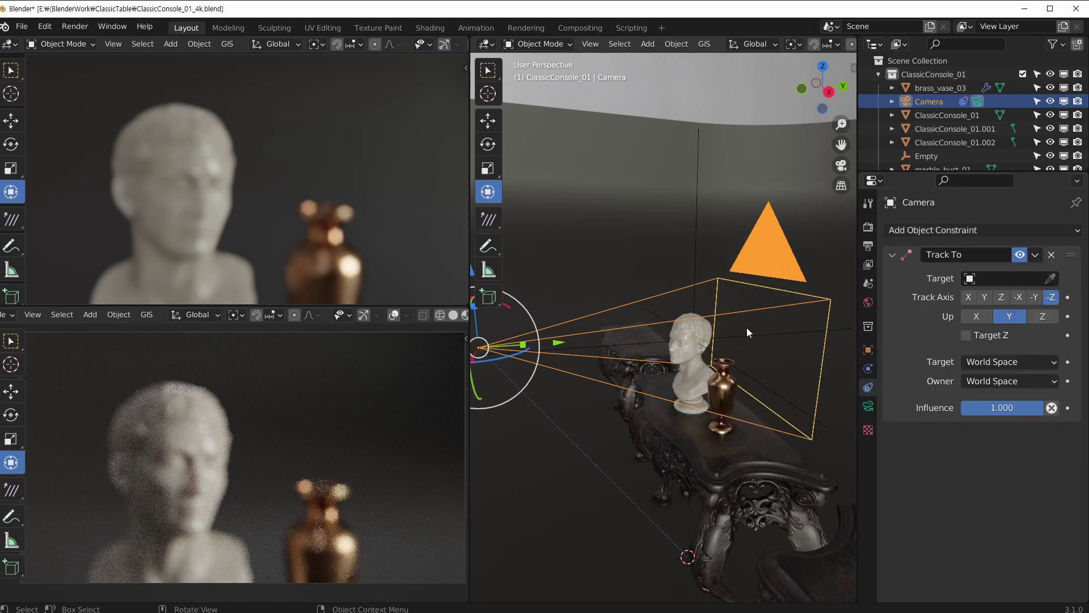
# Step: Rename the empty at the bust's head to Cam_Controller
pyautogui.moveTo(747, 328); pyautogui.dragTo(698, 352, button='middle')
pyautogui.moveTo(686, 441); pyautogui.dragTo(537, 375, button='middle')
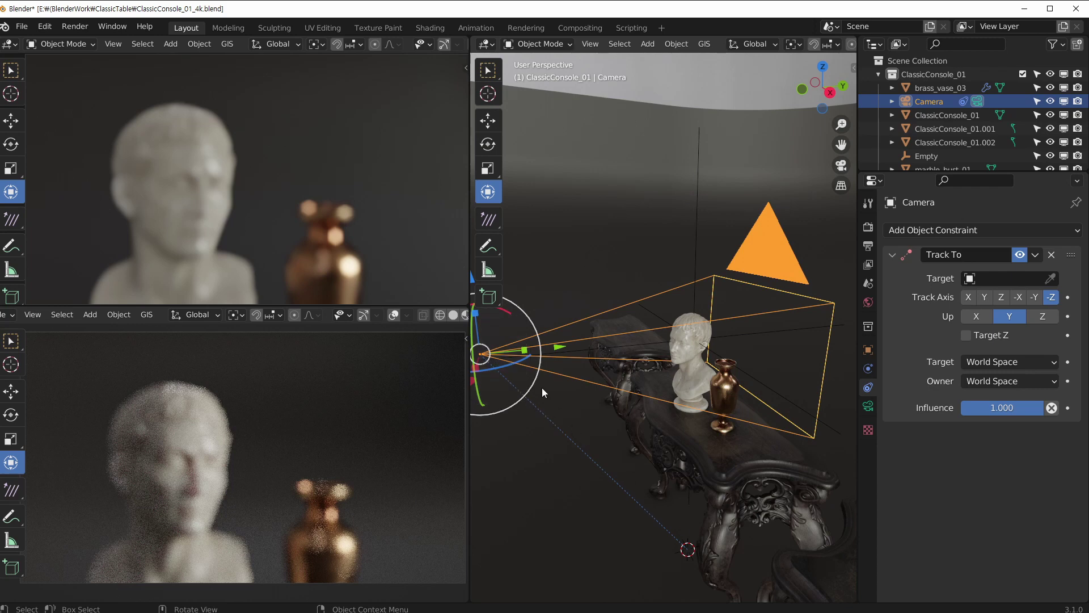
pyautogui.scroll(3, 618, 338)
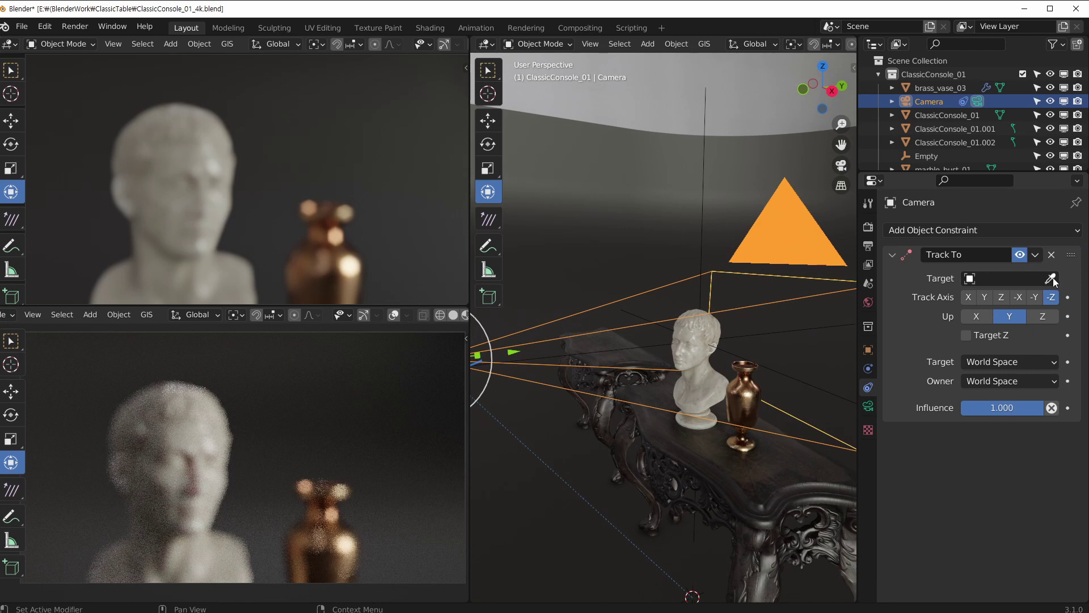
pyautogui.click(712, 106)
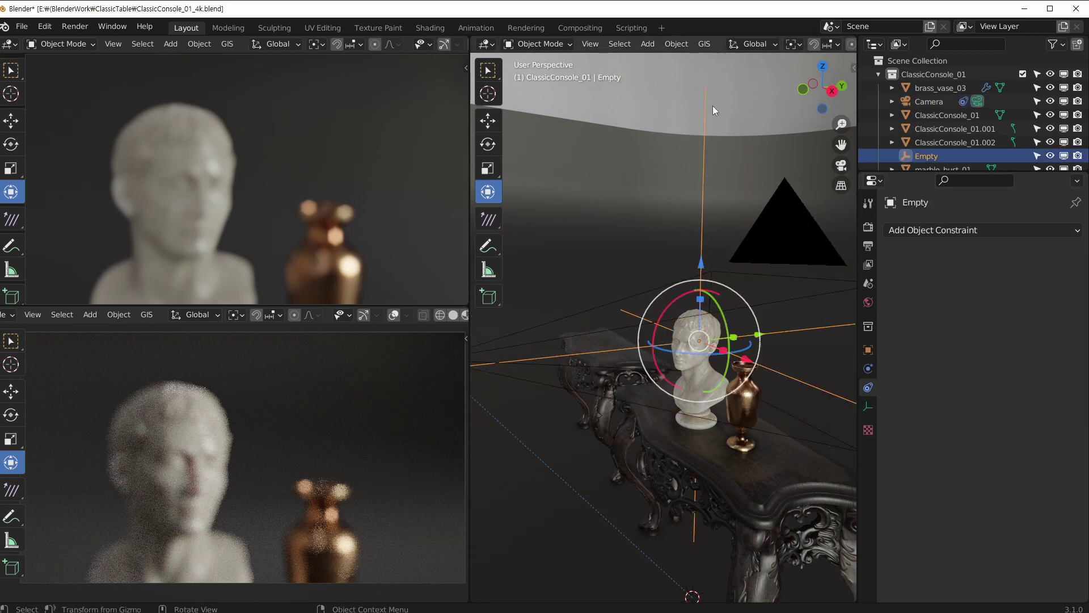
pyautogui.doubleClick(922, 156)
pyautogui.scroll(-1, 923, 158)
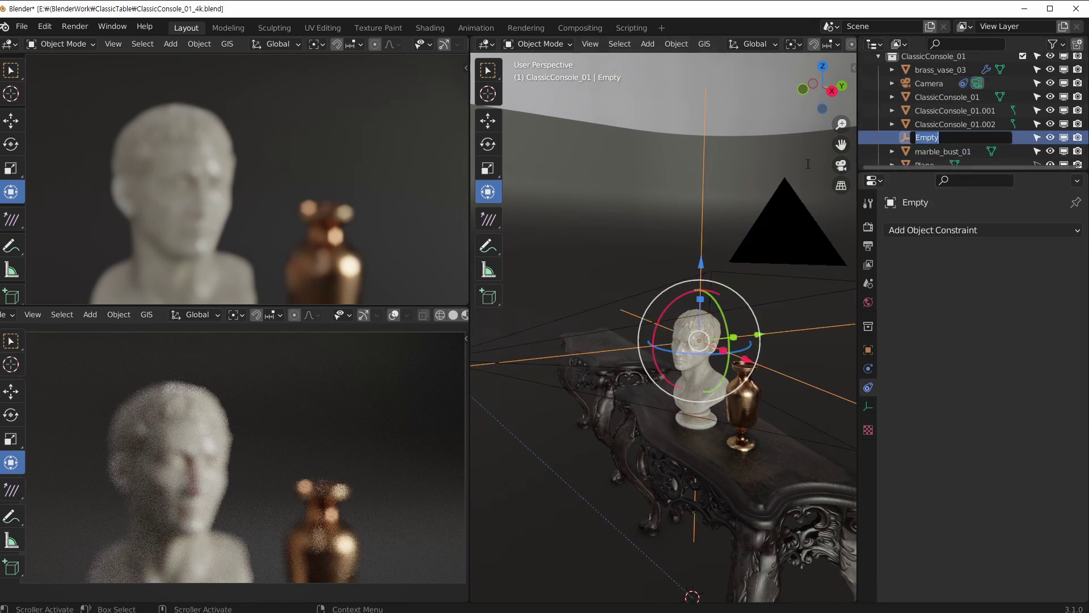
pyautogui.write('Cam_Con')
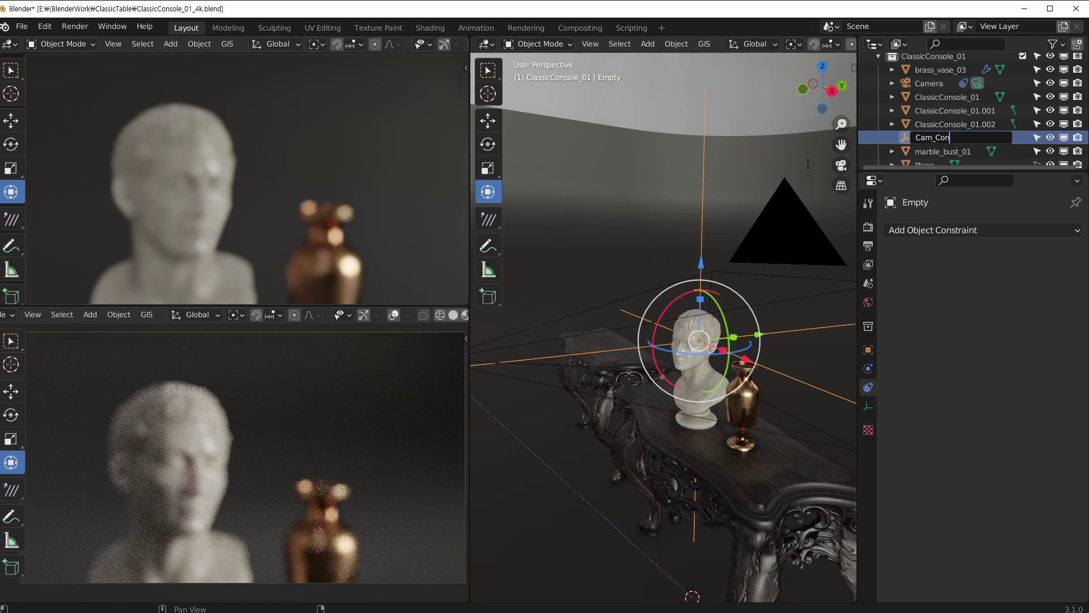
pyautogui.write('troller')
pyautogui.press('Return')
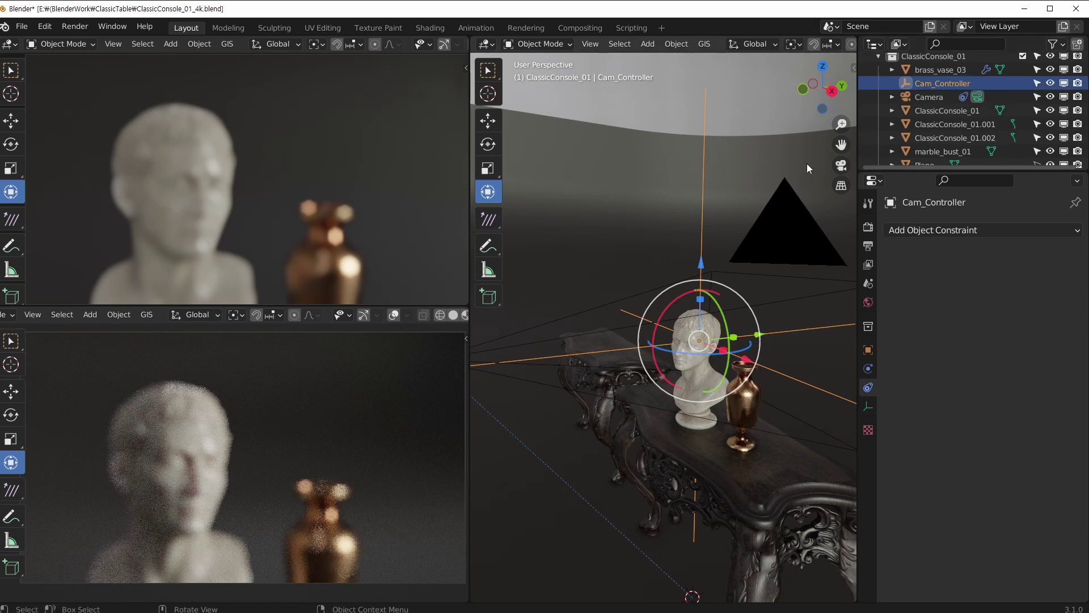
# Step: Set Cam_Controller as the target of the camera's Track To constraint
pyautogui.click(765, 271)
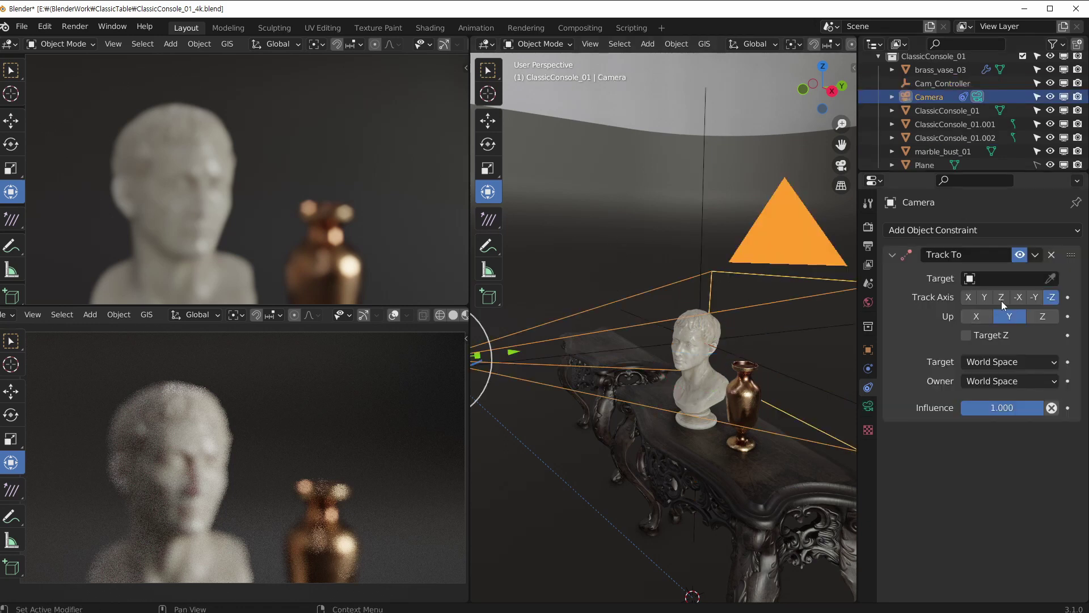
pyautogui.click(1015, 279)
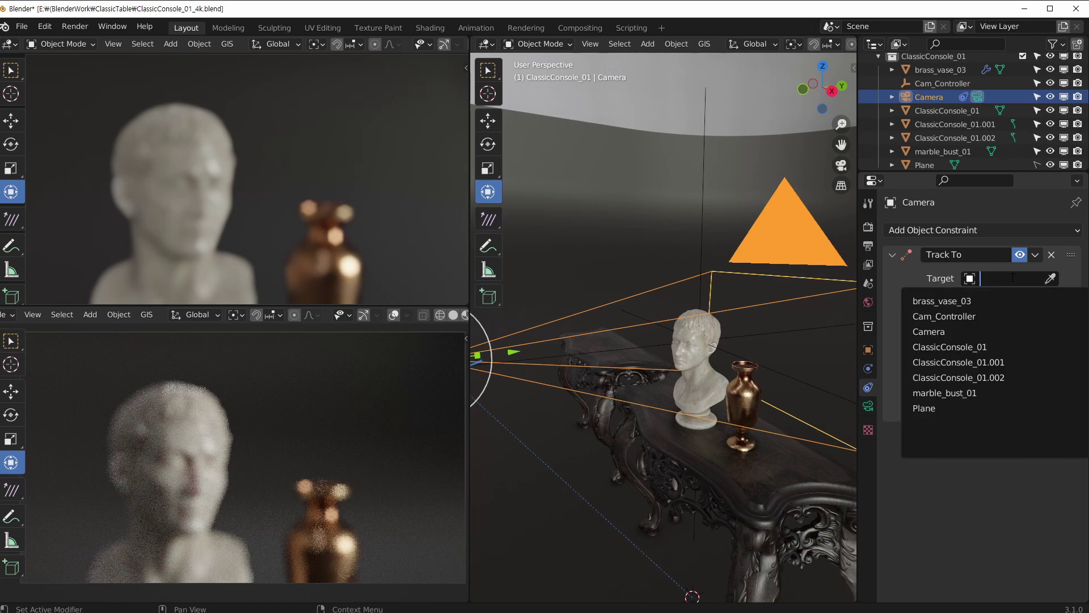
pyautogui.click(981, 316)
pyautogui.moveTo(723, 321); pyautogui.dragTo(581, 370, button='middle')
pyautogui.scroll(-3, 740, 111)
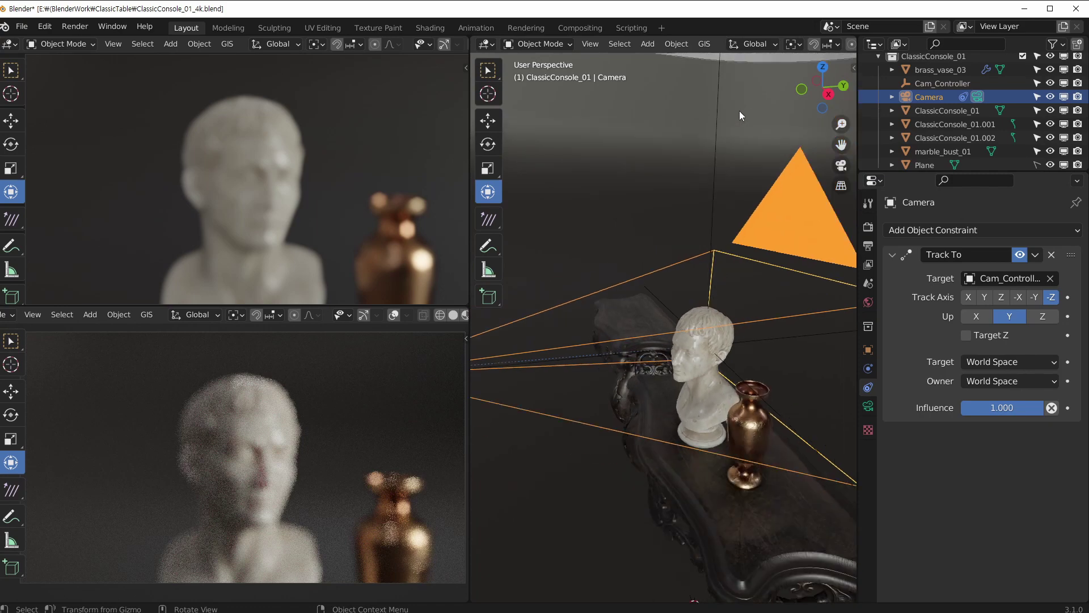
pyautogui.scroll(2, 751, 248)
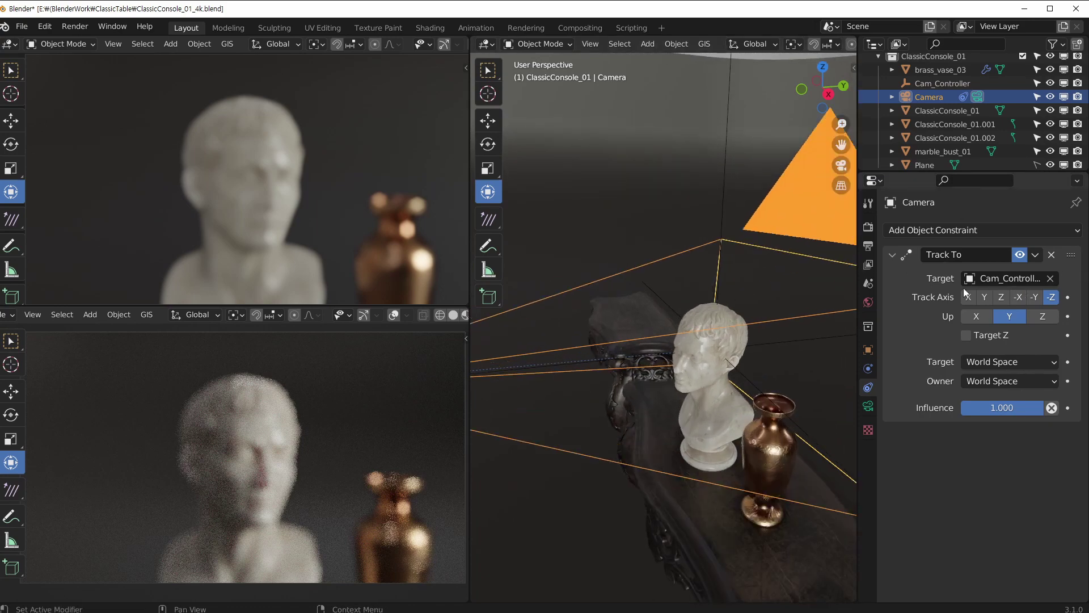
# Step: Try Z, -Z and Y as the track axis of the camera's Track To constraint
pyautogui.click(1002, 297)
pyautogui.scroll(-4, 793, 311)
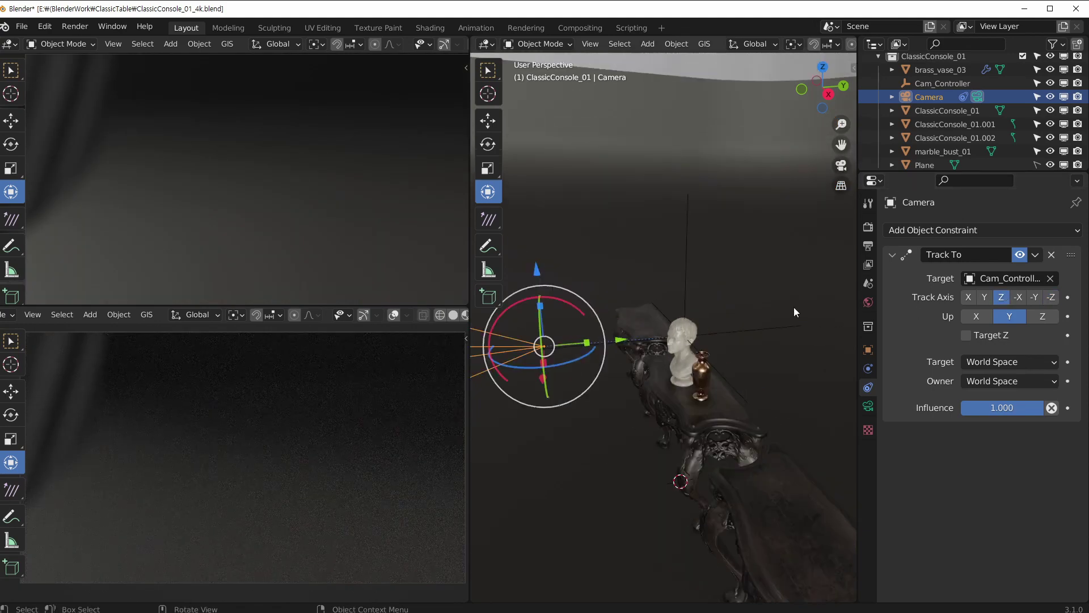
pyautogui.click(1051, 297)
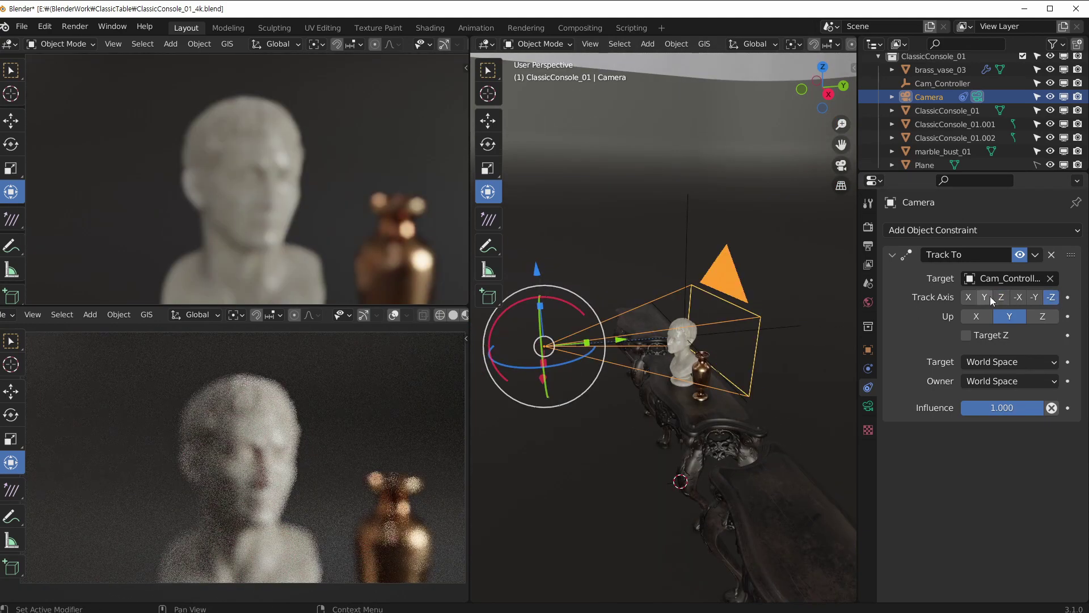
pyautogui.click(985, 297)
pyautogui.scroll(3, 753, 315)
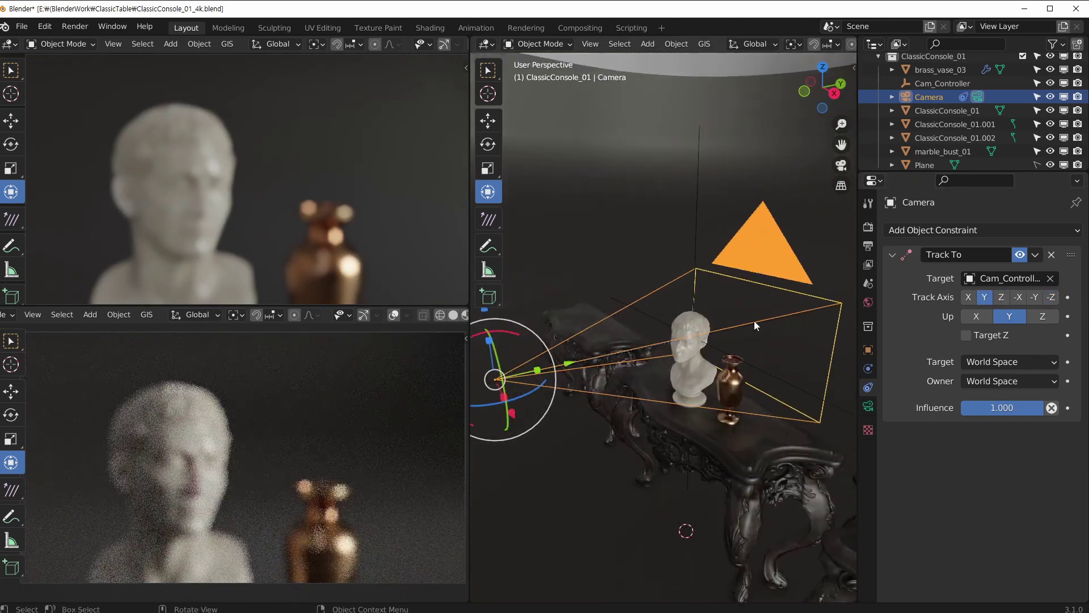
# Step: Try moving the Cam_Controller empty with the Y track axis active, and undo the move
pyautogui.click(698, 298)
pyautogui.press('g')
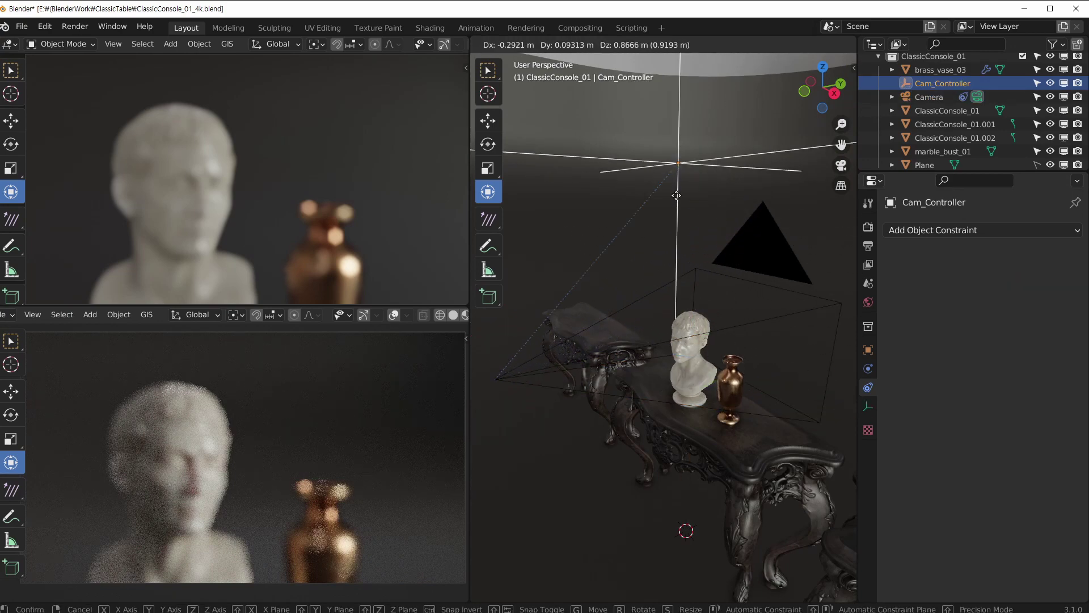
pyautogui.click(777, 325)
pyautogui.hotkey('ctrl', 'z')
# Step: Set the camera's Track To axis to -Z and clear the keyframe added to that setting
pyautogui.click(839, 323)
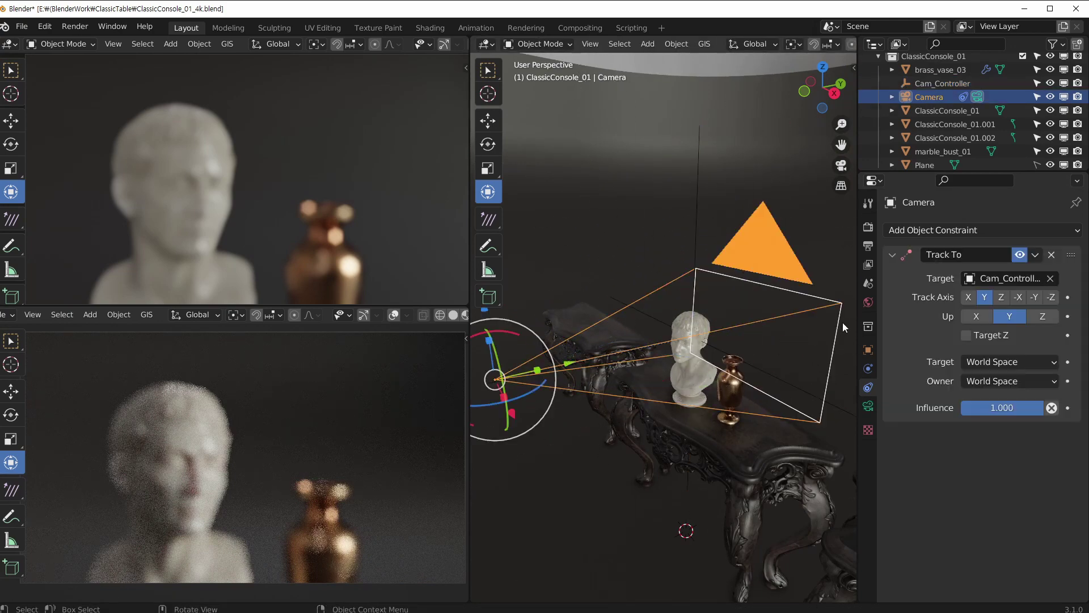
pyautogui.click(1052, 298)
pyautogui.press('i')
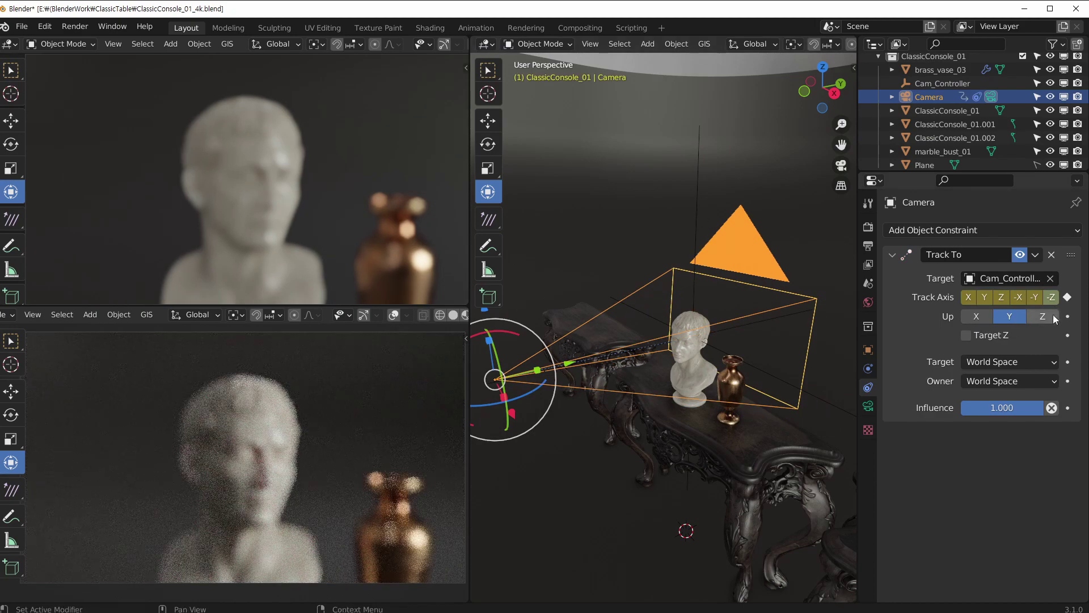
pyautogui.hotkey('alt', 'i')
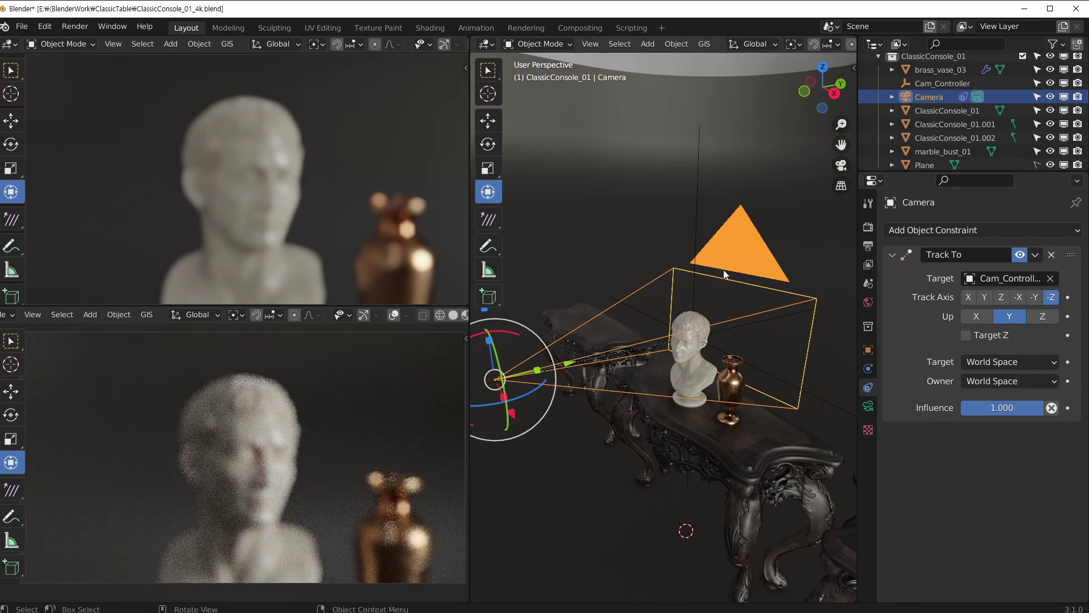
# Step: Test the camera tracking by moving the Cam_Controller empty above the bust and over the gap between bust and vase
pyautogui.moveTo(711, 238); pyautogui.dragTo(704, 238, button='middle')
pyautogui.click(694, 235)
pyautogui.press('g')
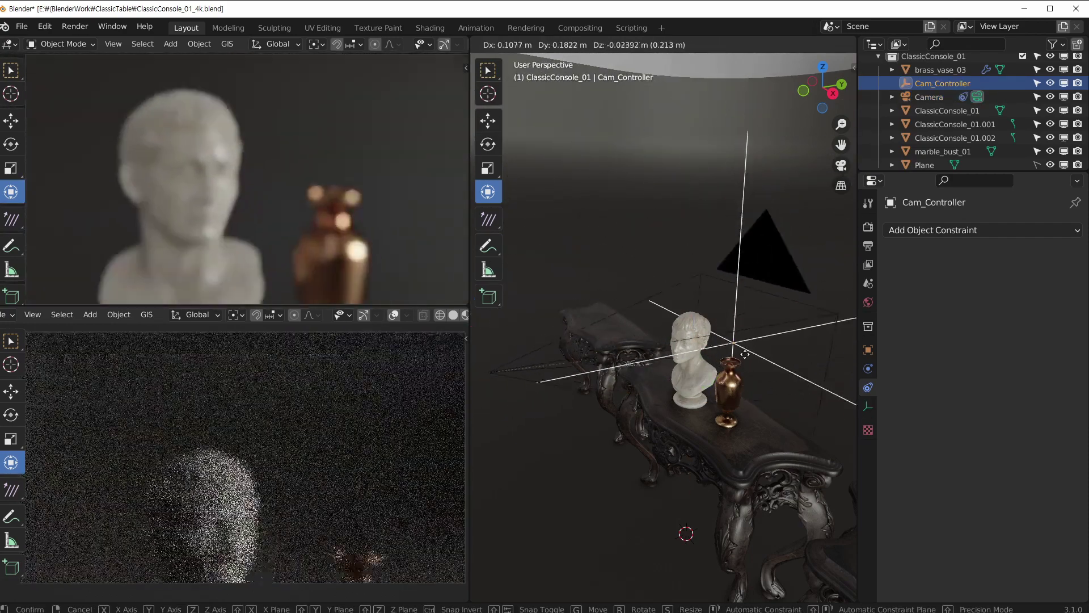
pyautogui.click(699, 291)
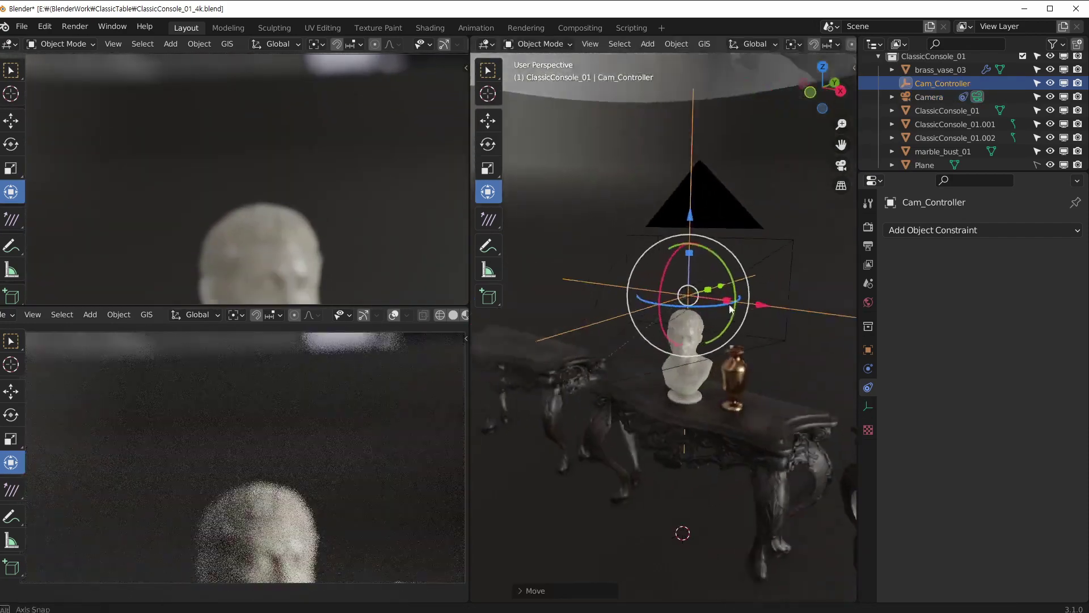
pyautogui.moveTo(699, 290); pyautogui.dragTo(794, 272, button='middle')
pyautogui.press('g')
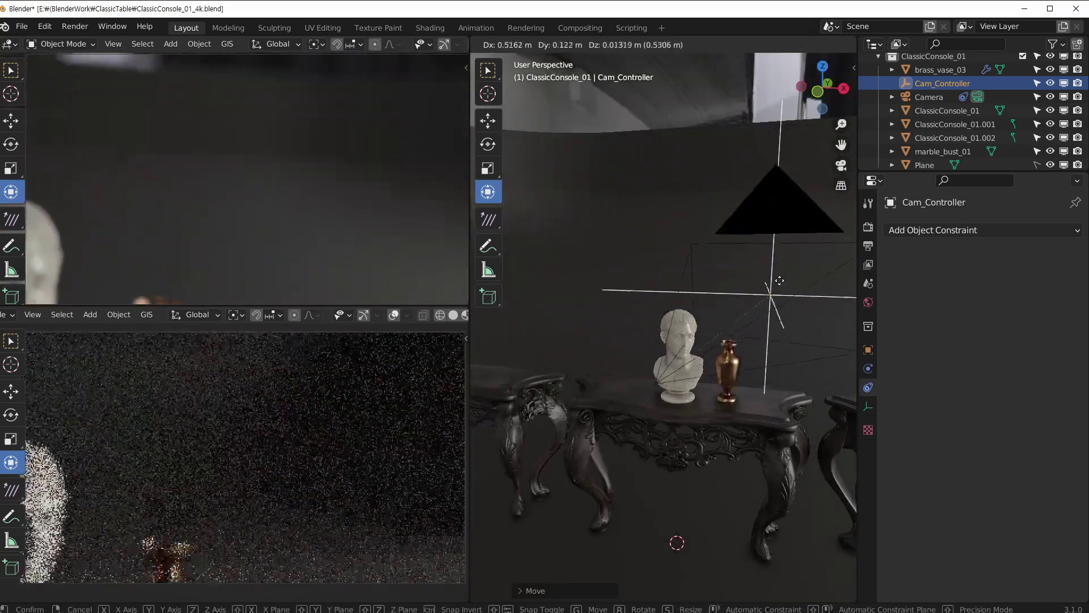
pyautogui.click(721, 290)
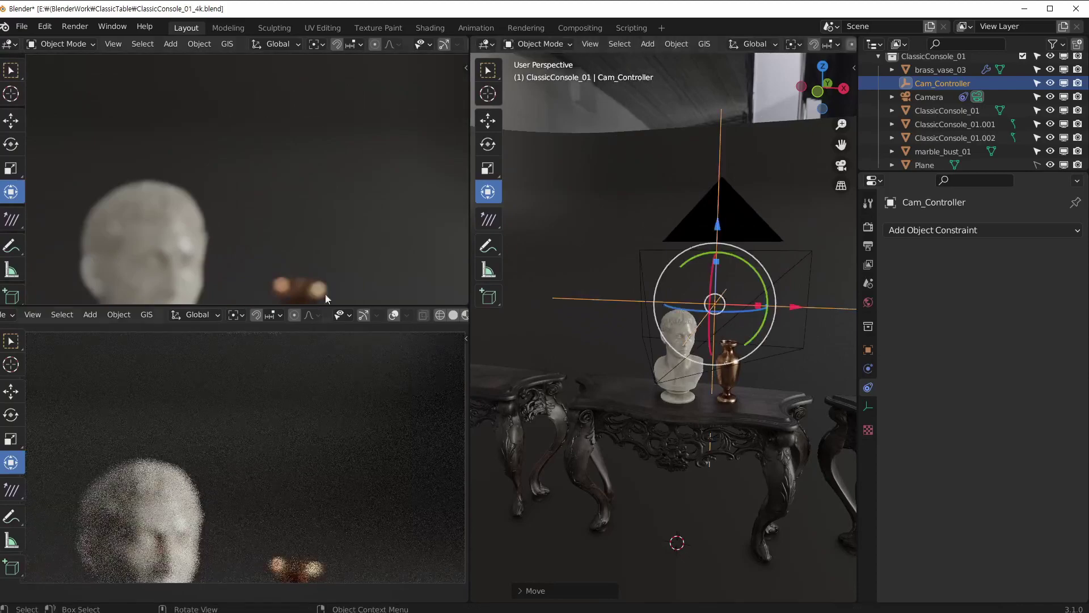
# Step: Orbit the camera around the bust and vase to several viewpoints while it tracks the Cam_Controller empty
pyautogui.moveTo(709, 309); pyautogui.dragTo(650, 316, button='middle')
pyautogui.moveTo(321, 196); pyautogui.dragTo(280, 225, button='middle')
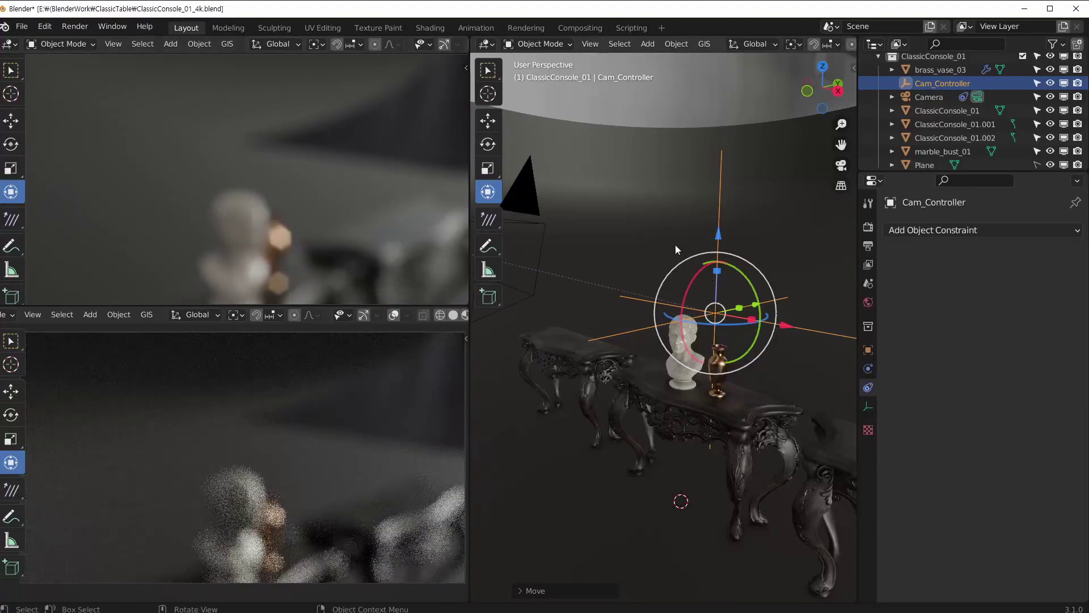
pyautogui.moveTo(674, 273); pyautogui.dragTo(704, 280, button='middle')
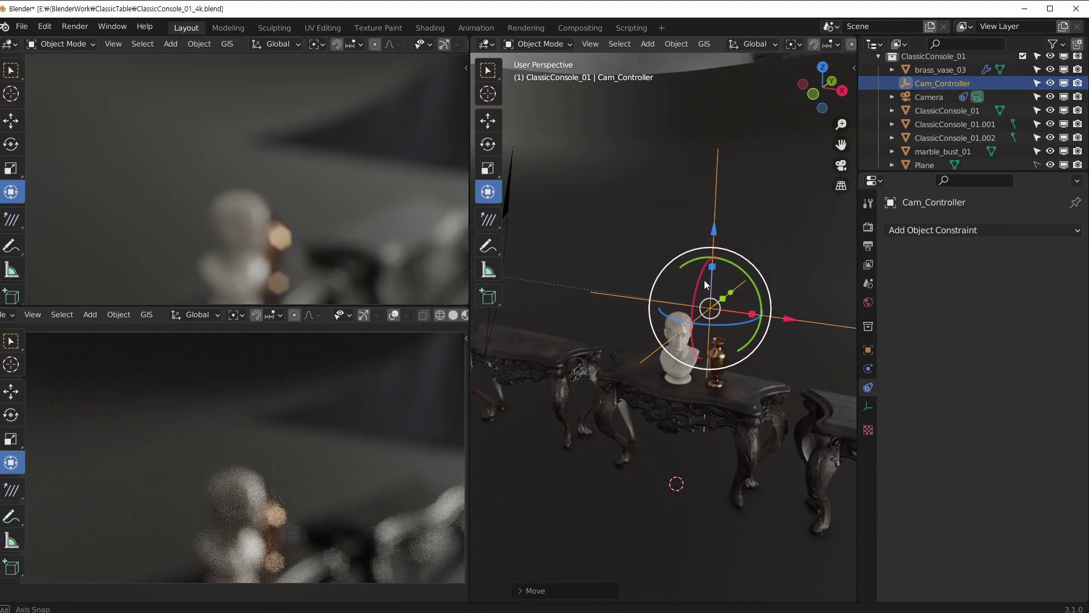
pyautogui.moveTo(301, 222); pyautogui.dragTo(251, 223, button='middle')
pyautogui.scroll(-5, 608, 256)
pyautogui.moveTo(609, 256); pyautogui.dragTo(632, 359, button='middle')
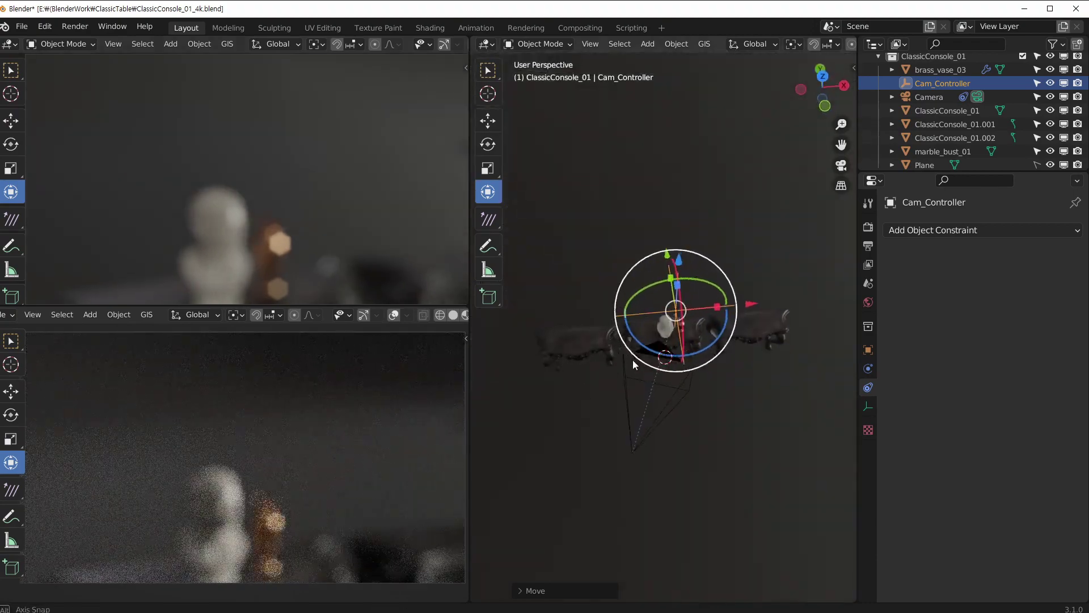
pyautogui.moveTo(246, 216); pyautogui.dragTo(331, 176, button='middle')
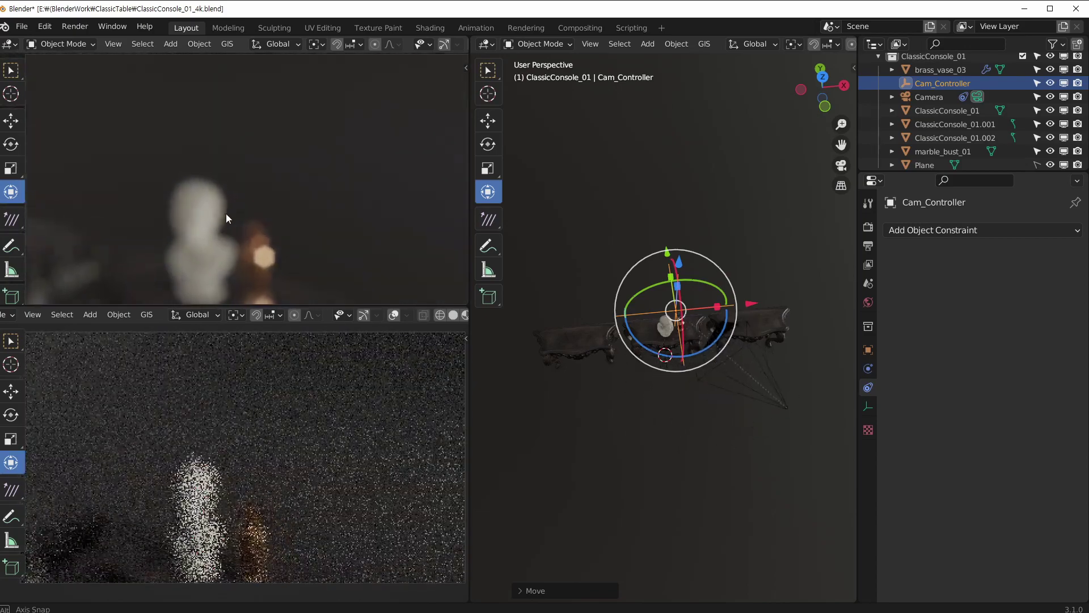
# Step: Move the Cam_Controller empty onto the tip of the bust's nose, refining its placement from close up
pyautogui.moveTo(736, 244); pyautogui.dragTo(632, 262, button='middle')
pyautogui.press('g')
pyautogui.click(675, 322)
pyautogui.scroll(3, 675, 325)
pyautogui.scroll(3, 723, 334)
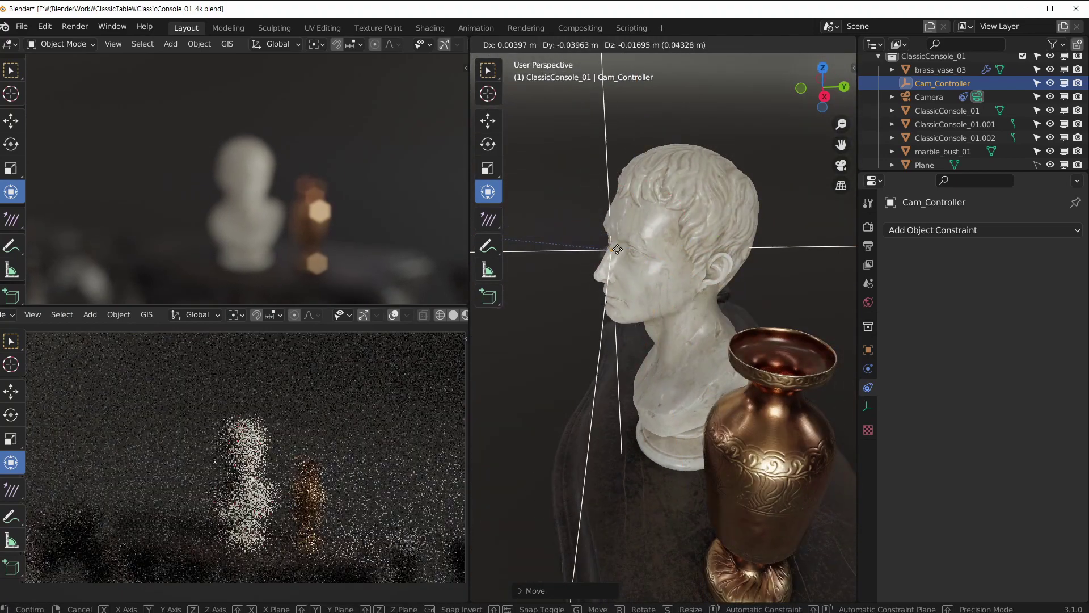
pyautogui.press('g')
pyautogui.click(635, 258)
pyautogui.scroll(3, 636, 258)
pyautogui.moveTo(628, 223); pyautogui.dragTo(609, 208, button='middle')
pyautogui.press('g')
pyautogui.click(627, 222)
pyautogui.press('g')
pyautogui.click(601, 209)
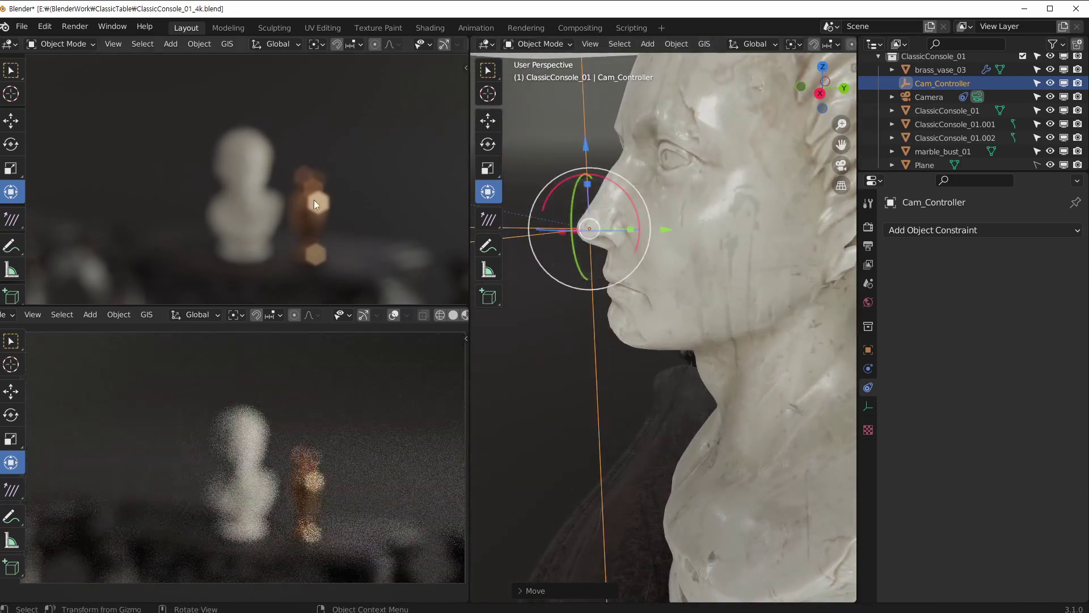
# Step: Bring the camera closer to frame the bust and vase, save the file, and select the camera
pyautogui.moveTo(232, 199); pyautogui.dragTo(277, 203, button='middle')
pyautogui.scroll(2, 277, 202)
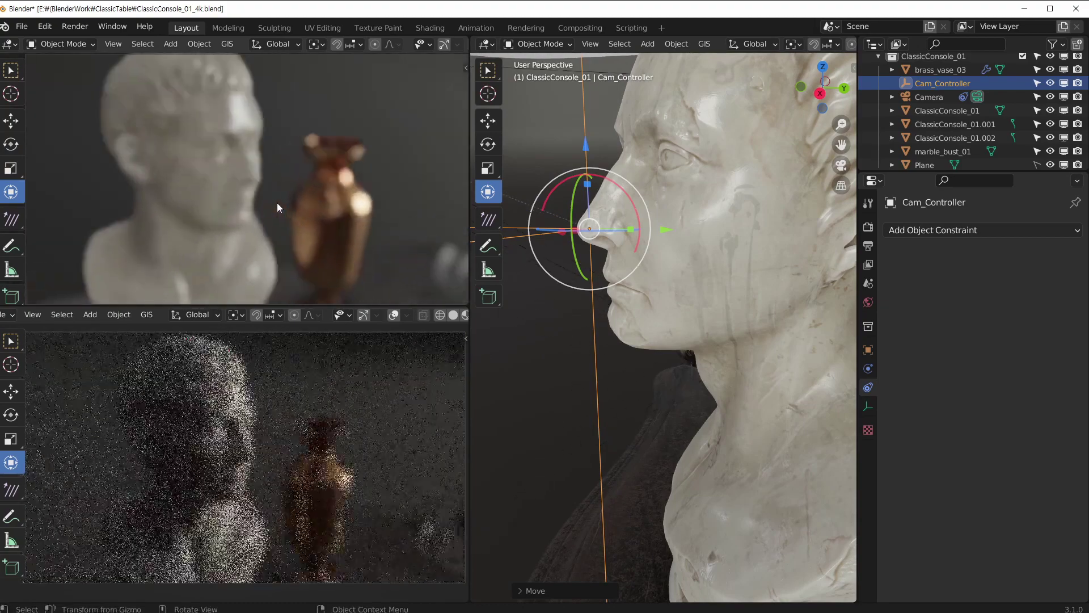
pyautogui.scroll(-3, 603, 186)
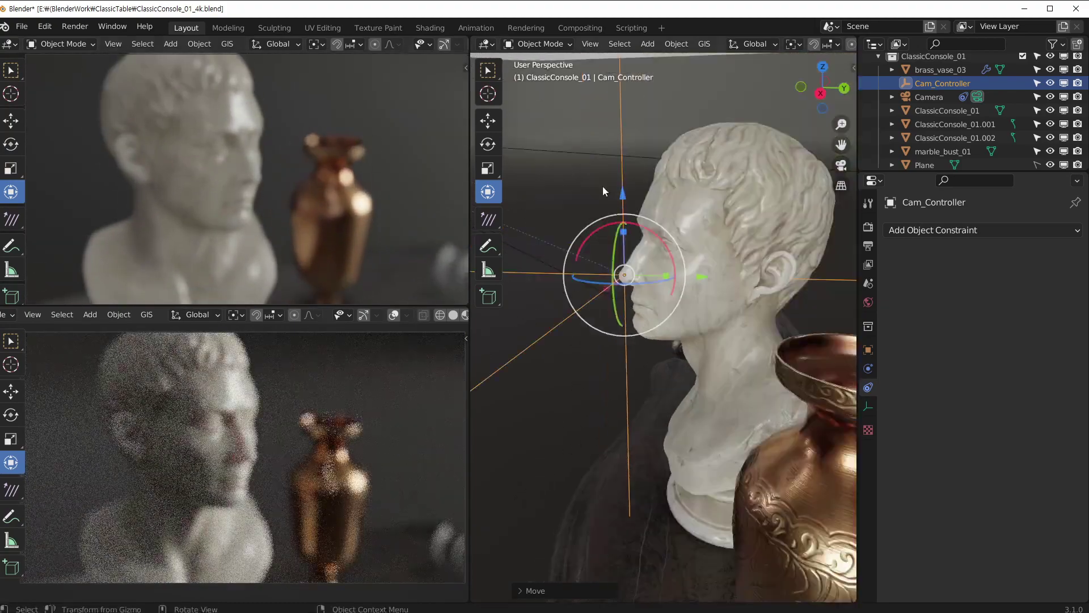
pyautogui.scroll(-4, 607, 165)
pyautogui.scroll(2, 596, 227)
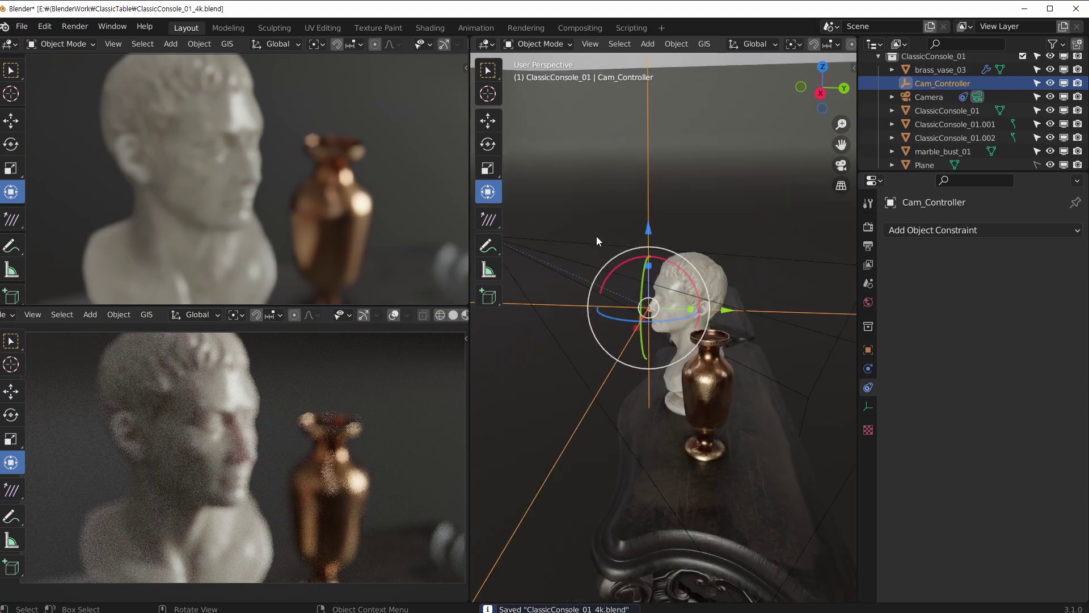
pyautogui.click(601, 237)
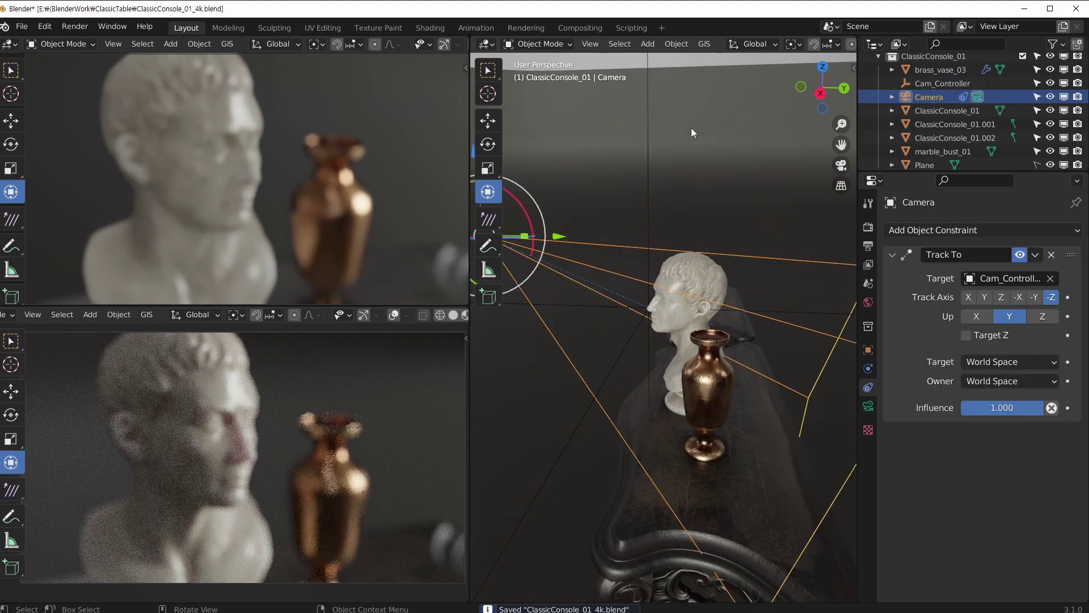
# Step: Set the camera's depth of field focus object to Cam_Controller
pyautogui.click(647, 138)
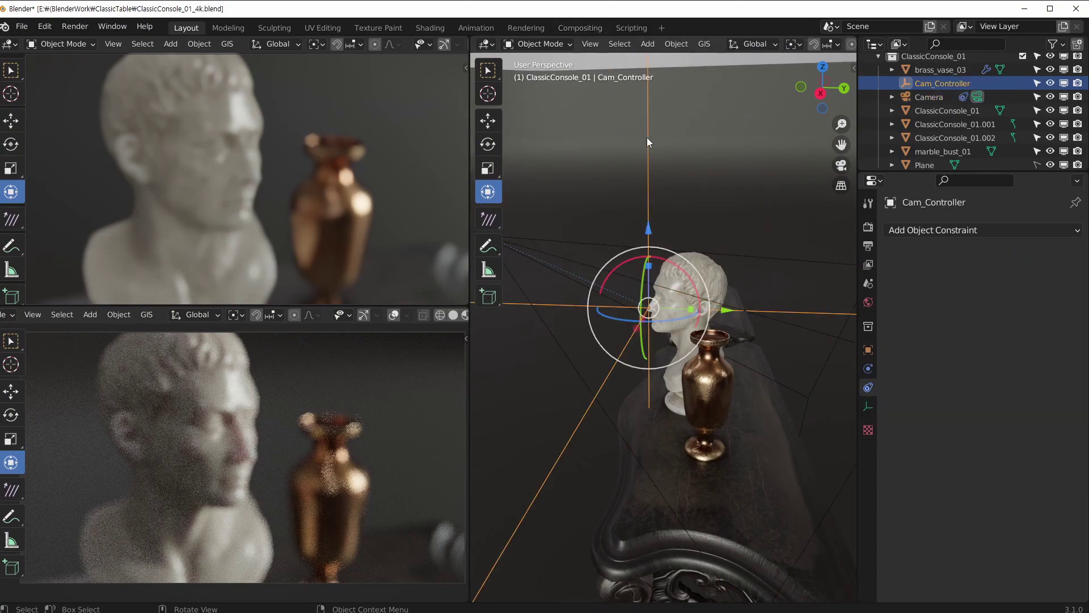
pyautogui.click(595, 243)
pyautogui.click(869, 406)
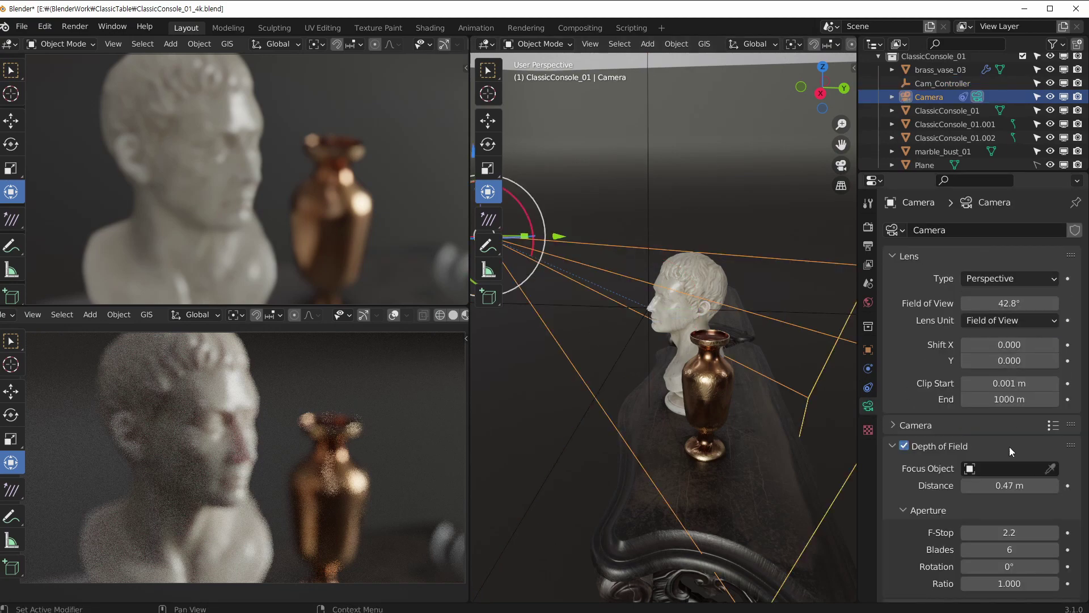
pyautogui.click(1004, 468)
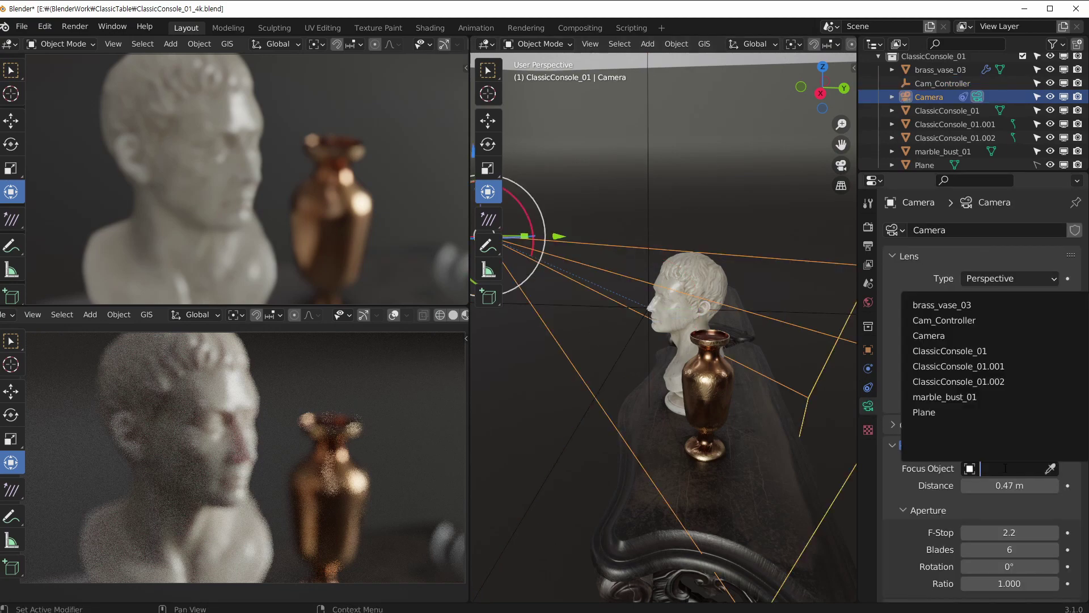
pyautogui.click(984, 322)
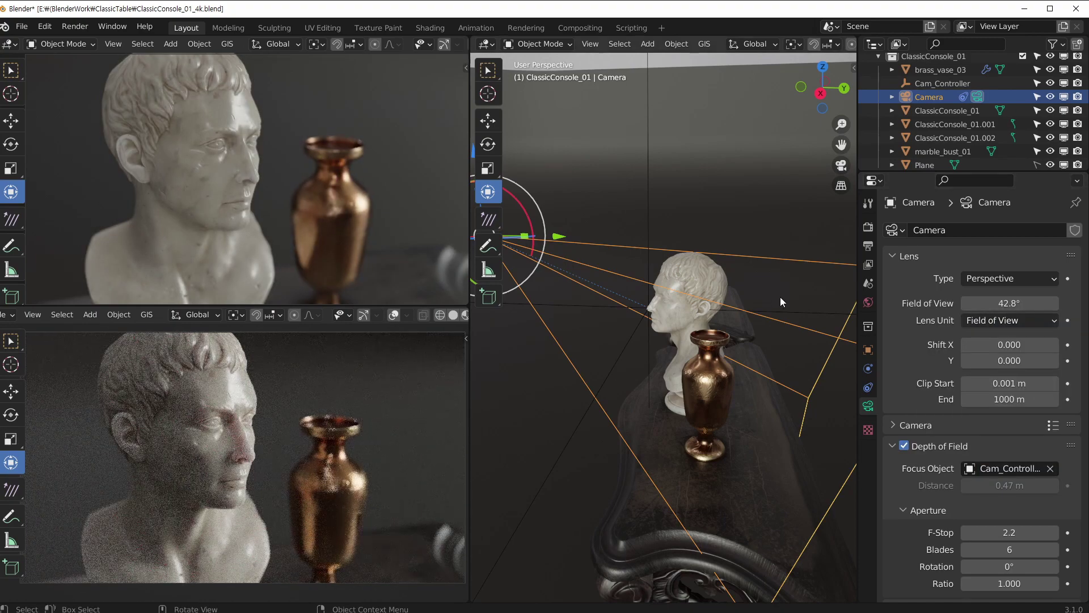
# Step: Move the Cam_Controller empty around the bust's face to test how the camera's focus follows it
pyautogui.click(652, 166)
pyautogui.moveTo(660, 284); pyautogui.dragTo(680, 279, button='middle')
pyautogui.scroll(-2, 669, 285)
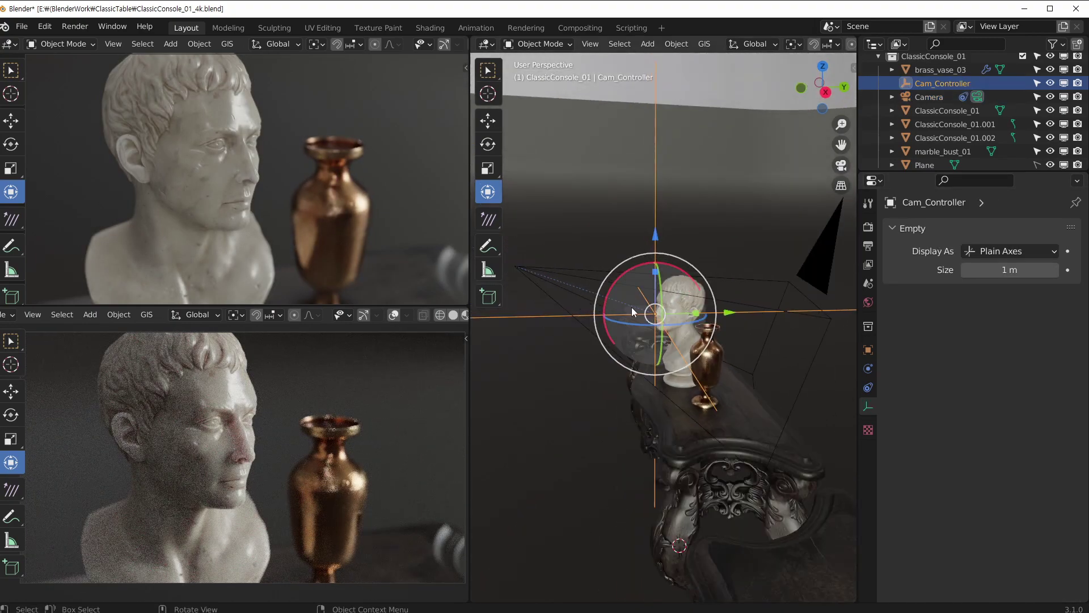
pyautogui.press('g')
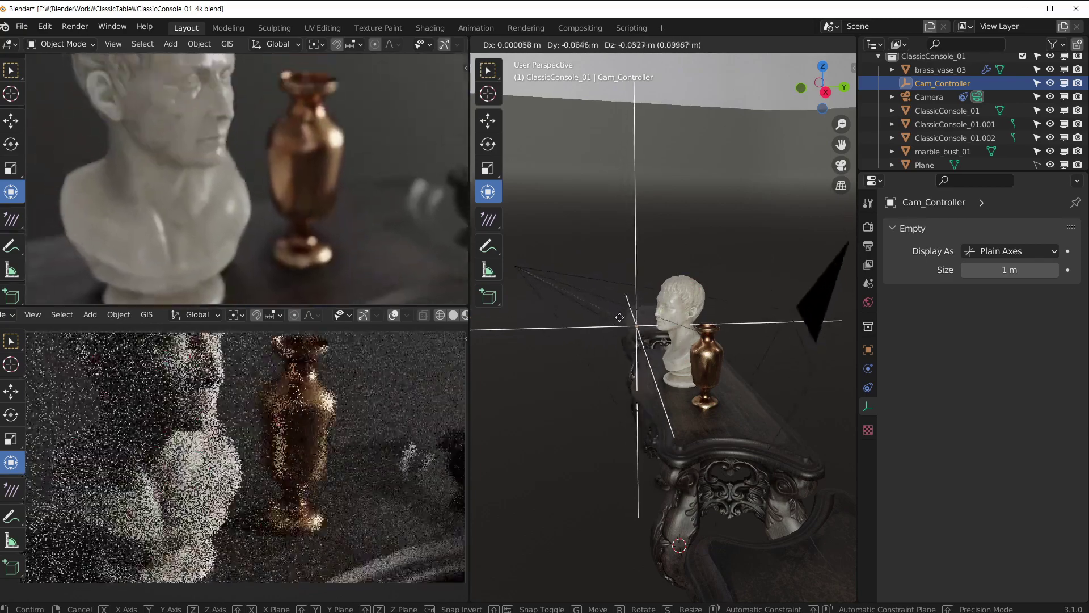
pyautogui.click(640, 311)
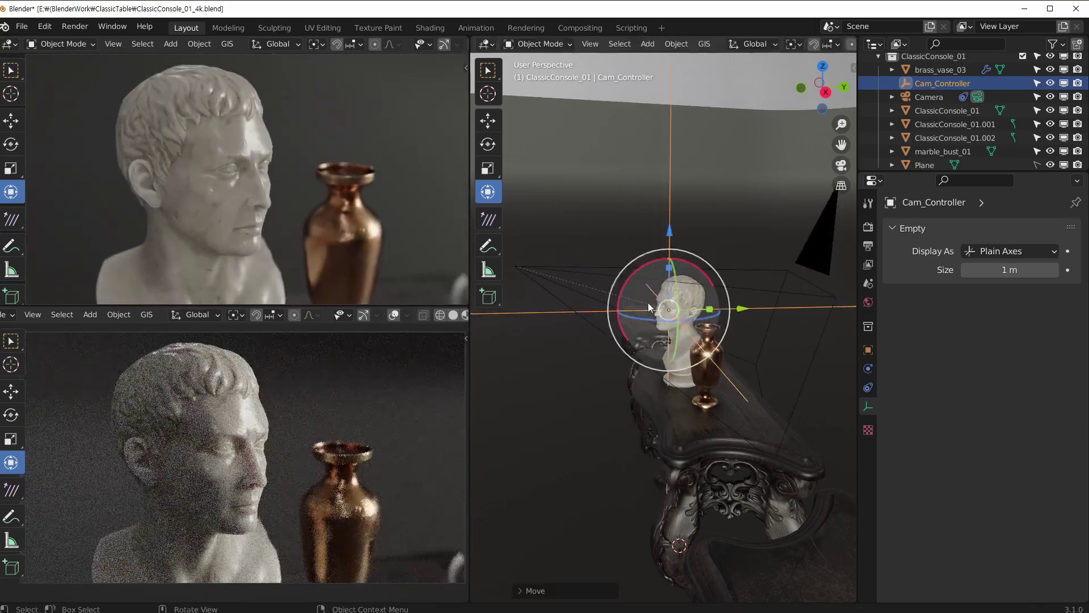
pyautogui.moveTo(640, 311); pyautogui.dragTo(745, 328, button='middle')
pyautogui.press('g')
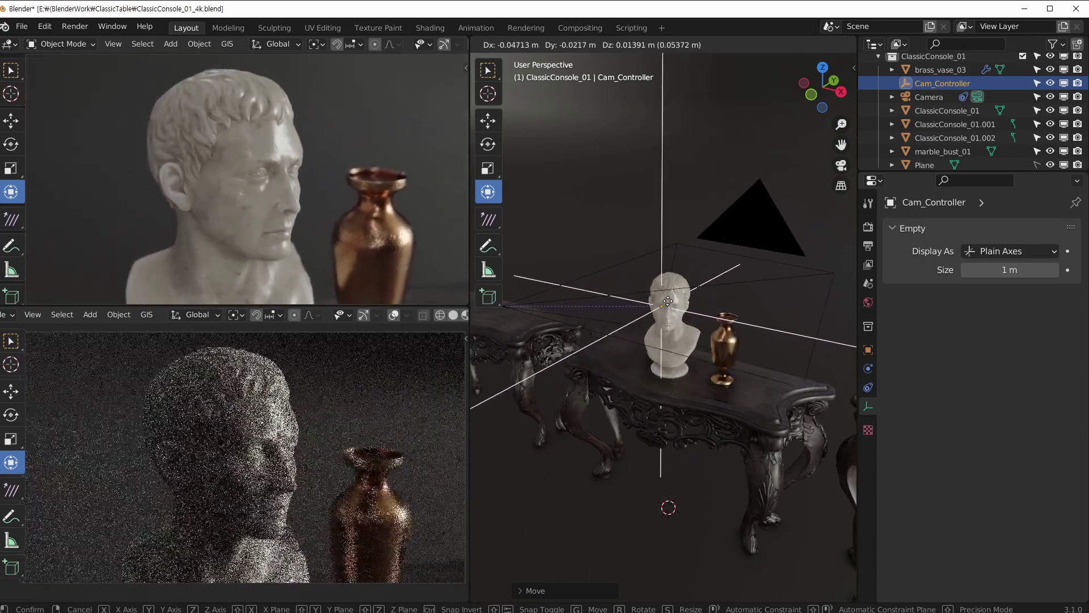
pyautogui.click(714, 326)
# Step: Move the Cam_Controller empty to the tip of the bust's nose and bring the camera closer to the face
pyautogui.moveTo(713, 326); pyautogui.dragTo(706, 335, button='middle')
pyautogui.scroll(6, 709, 329)
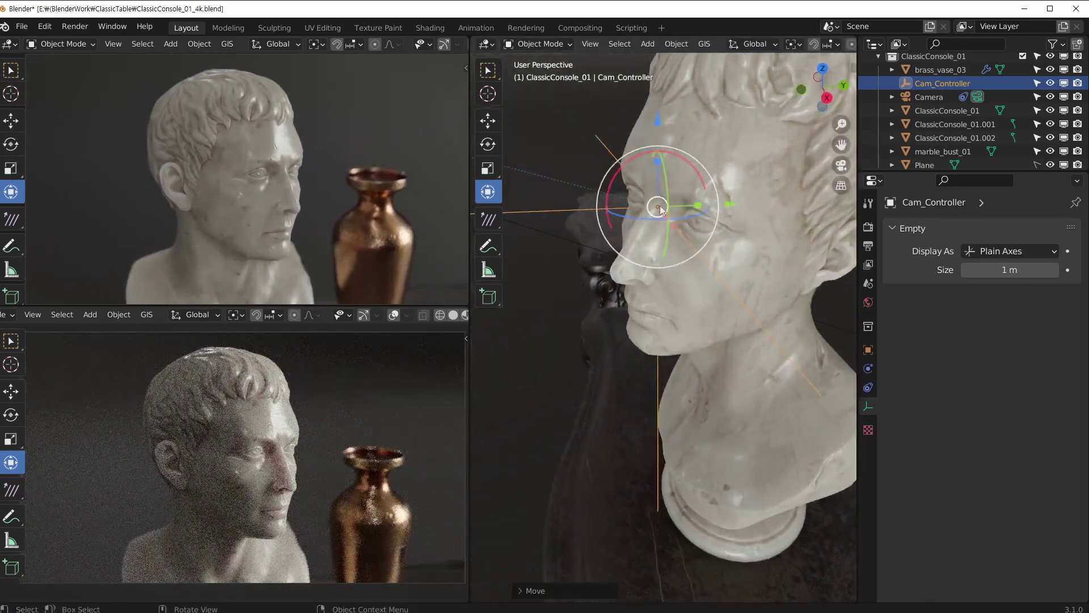
pyautogui.press('g')
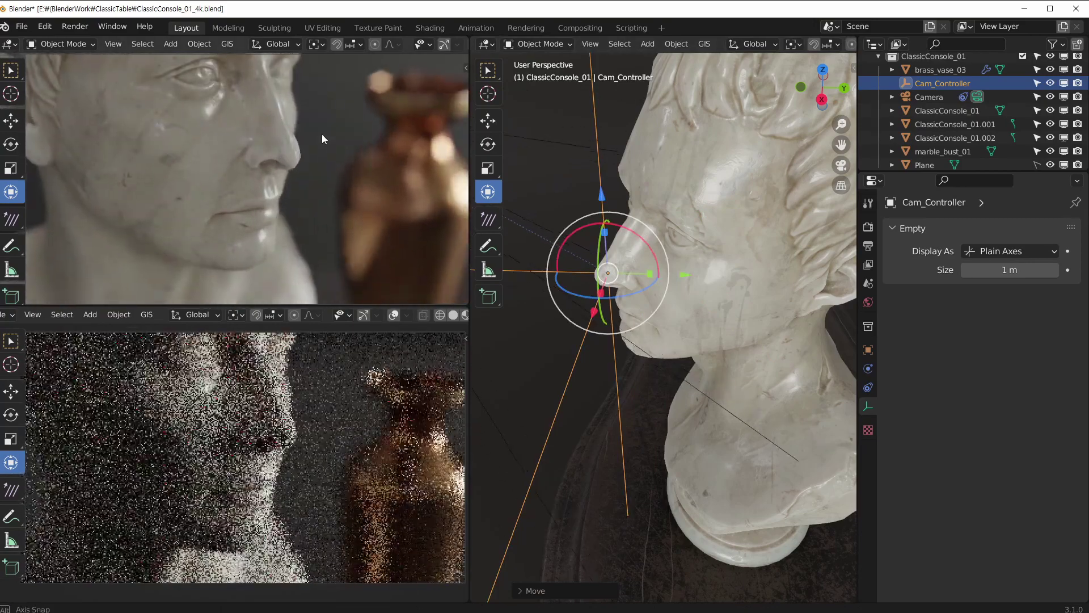
pyautogui.moveTo(321, 135); pyautogui.dragTo(350, 107, button='middle')
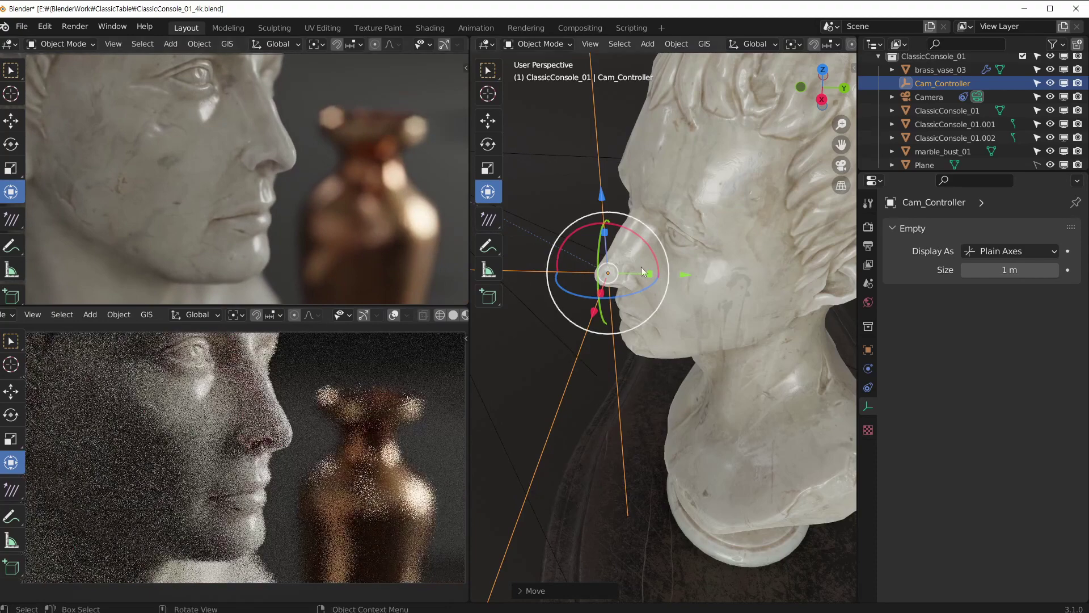
# Step: Try the camera's F-Stop at 19.81, 0.1 and 0.2, and finish with it set to 0.3
pyautogui.moveTo(641, 266); pyautogui.dragTo(644, 182, button='middle')
pyautogui.click(621, 186)
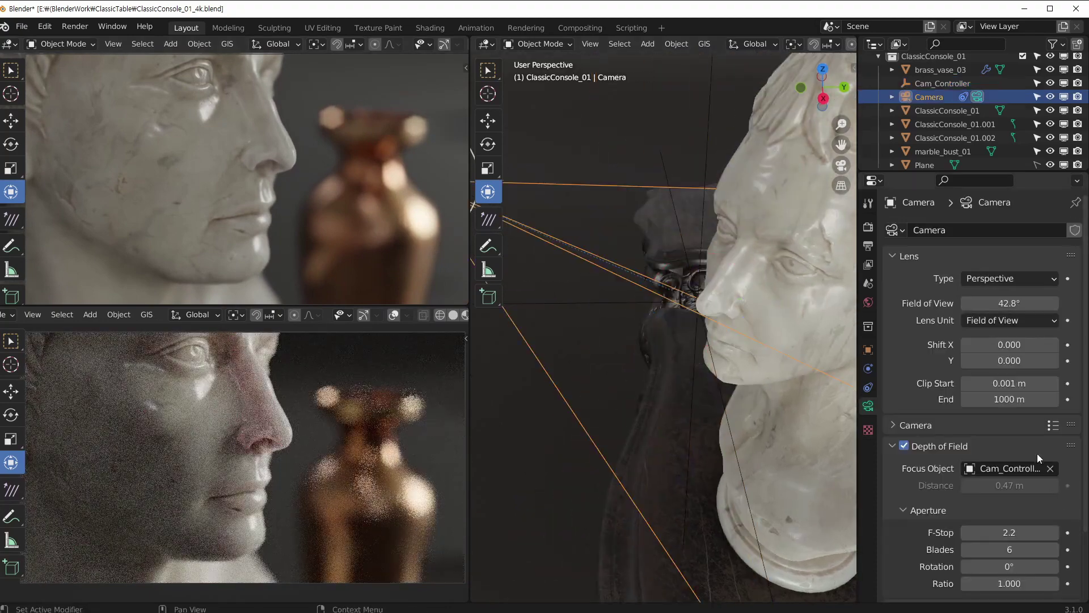
pyautogui.scroll(-3, 999, 407)
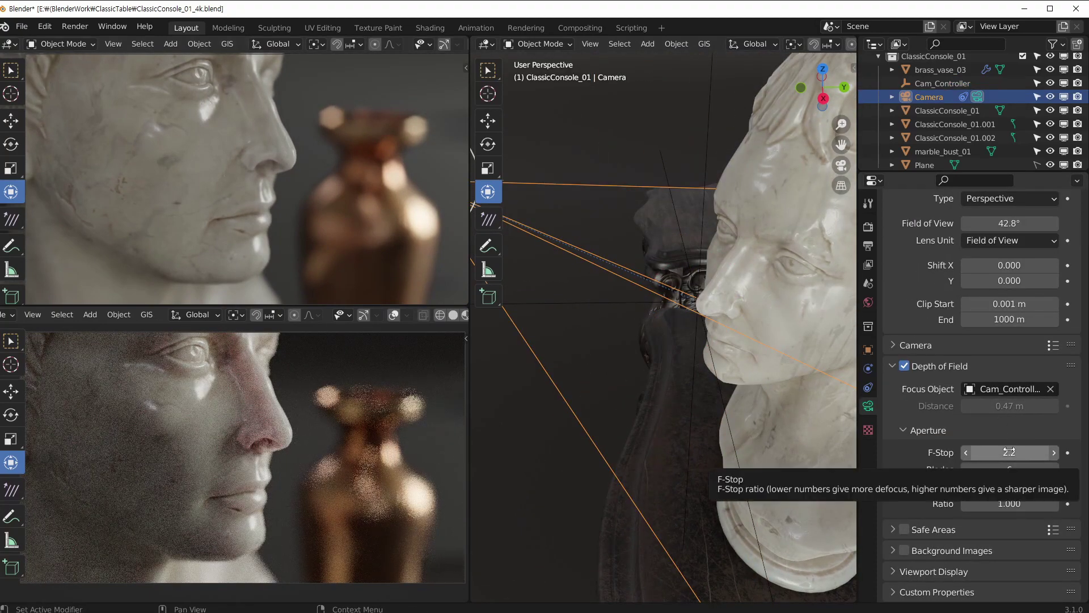
pyautogui.moveTo(994, 451)
pyautogui.mouseDown()
pyautogui.moveTo(1050, 451)
pyautogui.moveTo(970, 452)
pyautogui.moveTo(1001, 452)
pyautogui.mouseUp()
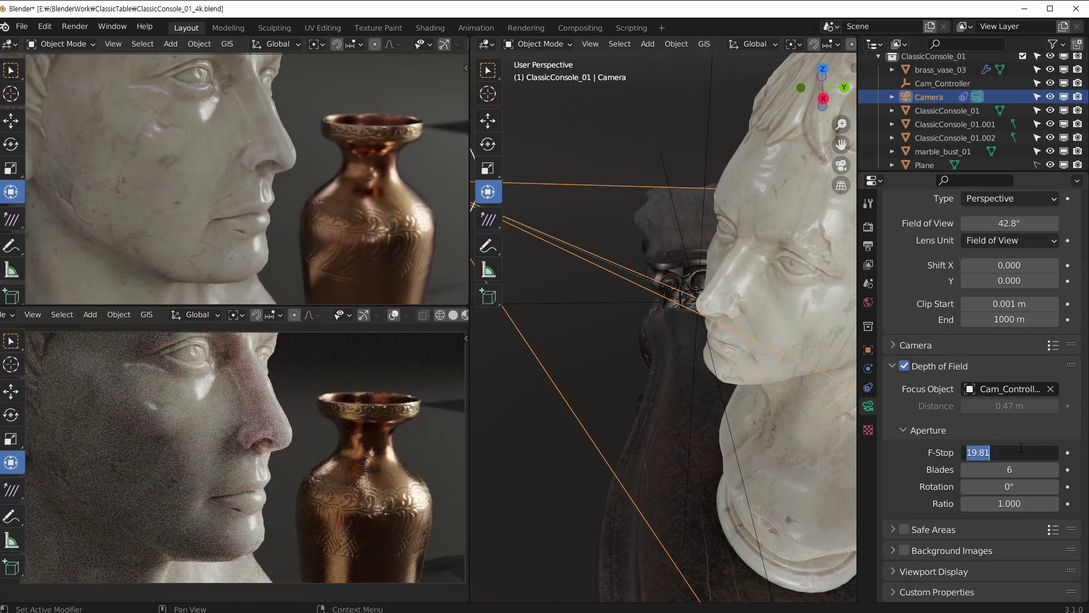
pyautogui.write('1')
pyautogui.press('Return')
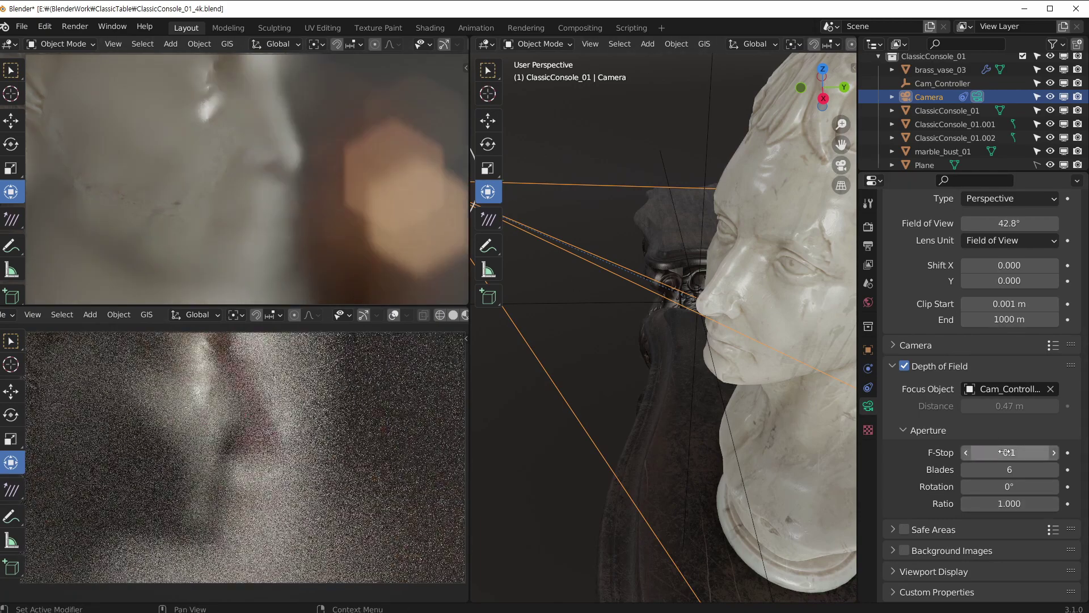
pyautogui.write('2')
pyautogui.press('Return')
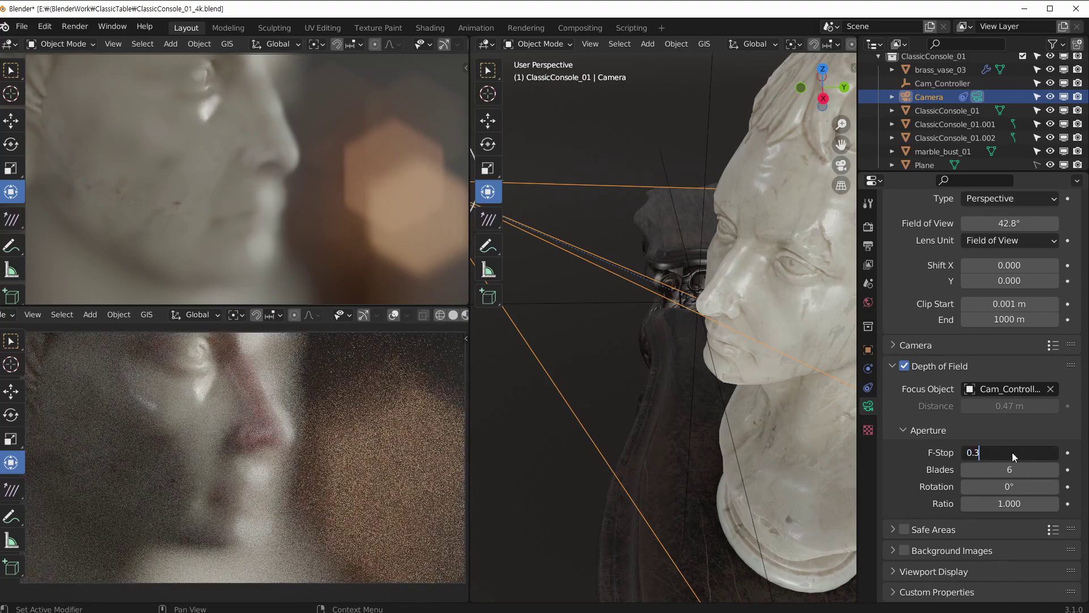
pyautogui.press('Return')
# Step: Refine the Cam_Controller empty's placement on the bust's nose tip, aligning it from front, side and angled views
pyautogui.click(706, 150)
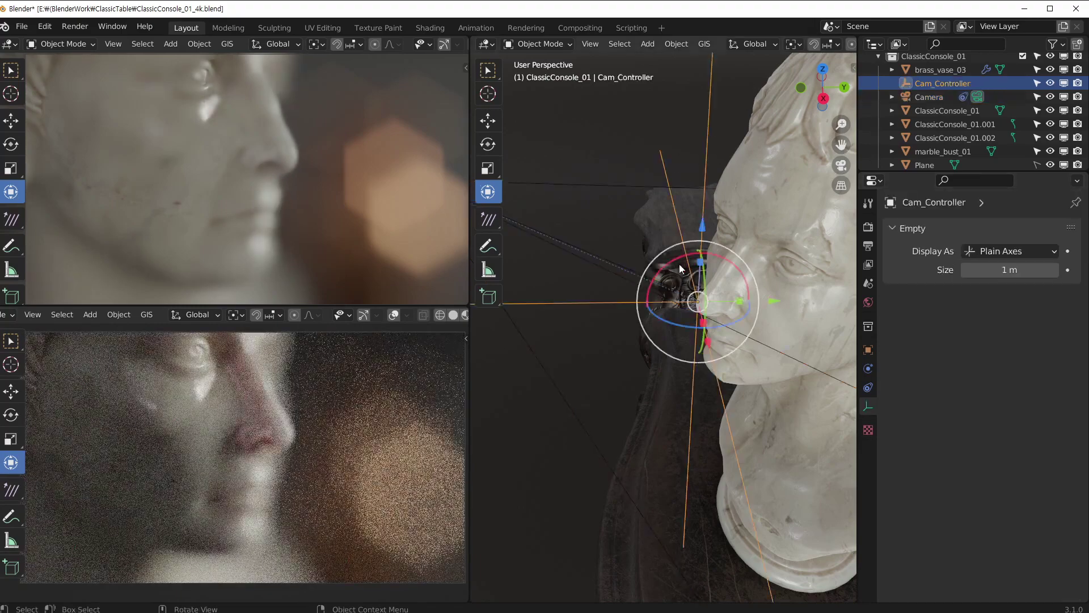
pyautogui.moveTo(679, 264); pyautogui.dragTo(763, 278, button='middle')
pyautogui.scroll(3, 734, 277)
pyautogui.moveTo(689, 278); pyautogui.dragTo(568, 255, button='middle')
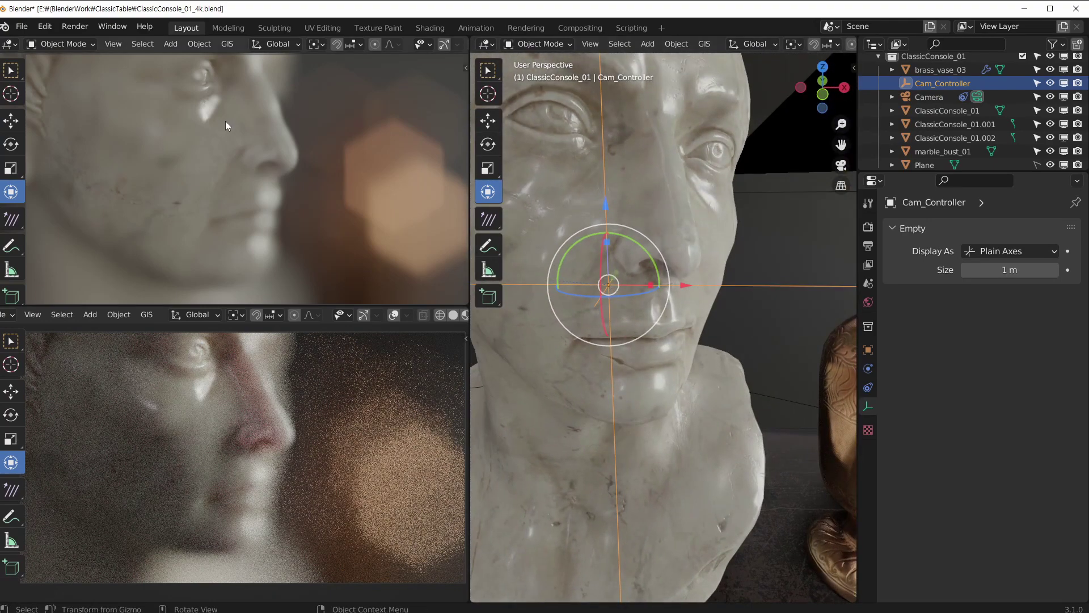
pyautogui.moveTo(624, 341); pyautogui.dragTo(634, 253, button='middle')
pyautogui.press('g')
pyautogui.click(681, 259)
pyautogui.press('g')
pyautogui.click(645, 250)
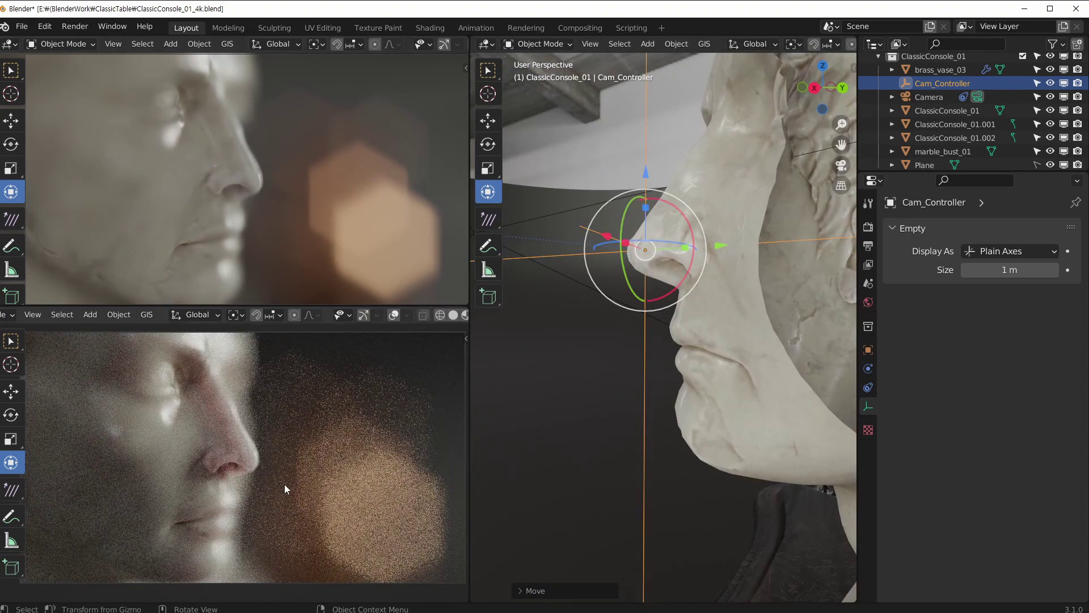
pyautogui.moveTo(783, 279); pyautogui.dragTo(697, 336, button='middle')
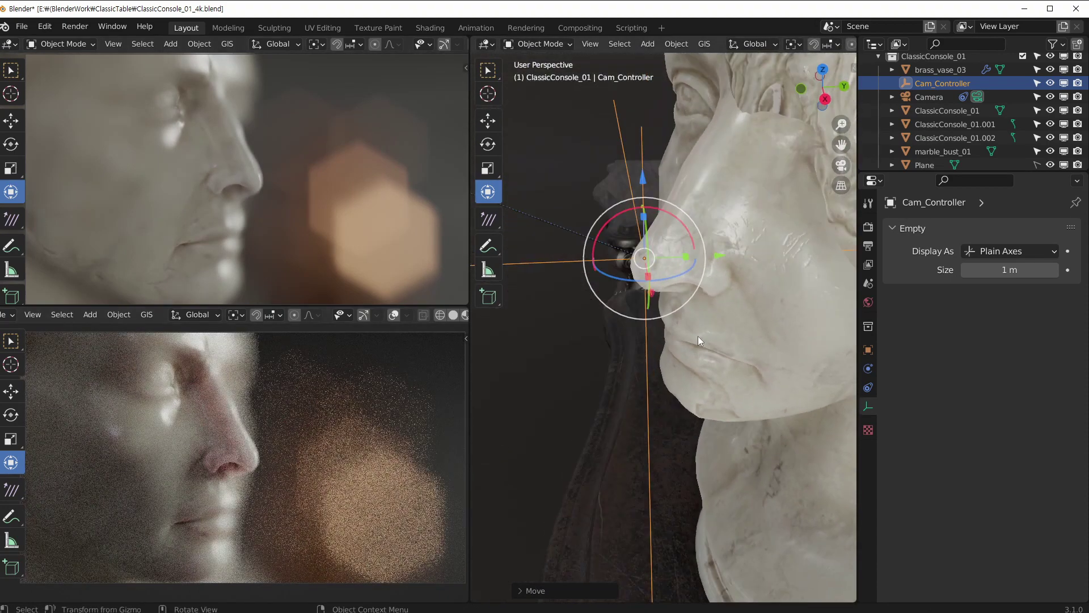
pyautogui.press('g')
pyautogui.click(692, 283)
# Step: Move the Cam_Controller empty from the nose to the bust's eye, adjusting its depth along the Y axis
pyautogui.moveTo(692, 282); pyautogui.dragTo(781, 351, button='middle')
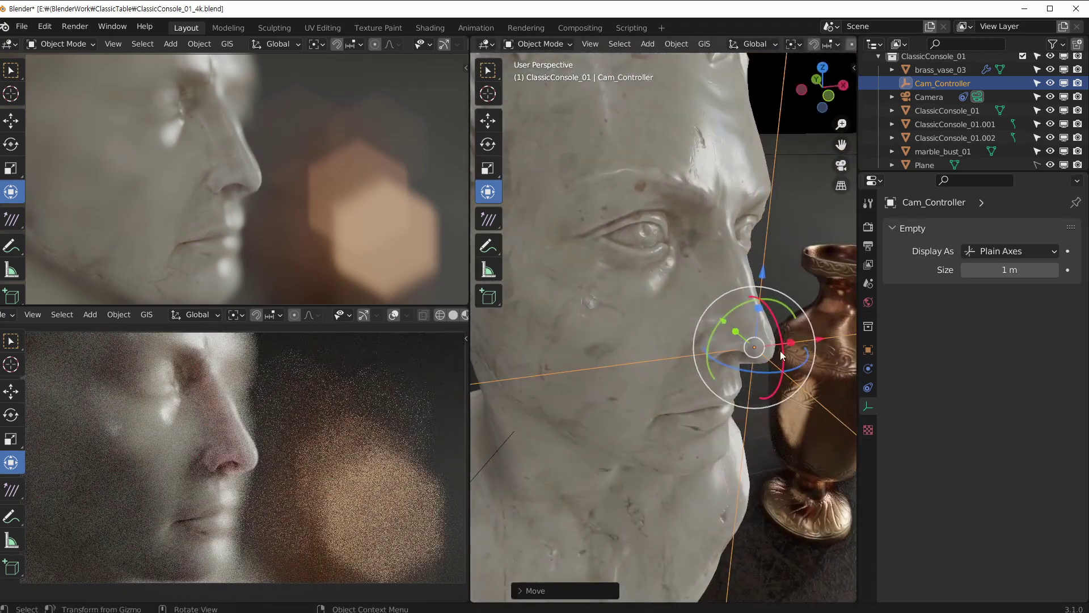
pyautogui.press('g')
pyautogui.click(666, 228)
pyautogui.moveTo(665, 227); pyautogui.dragTo(759, 244, button='middle')
pyautogui.click(741, 229)
pyautogui.press('g')
pyautogui.press('y')
pyautogui.click(721, 255)
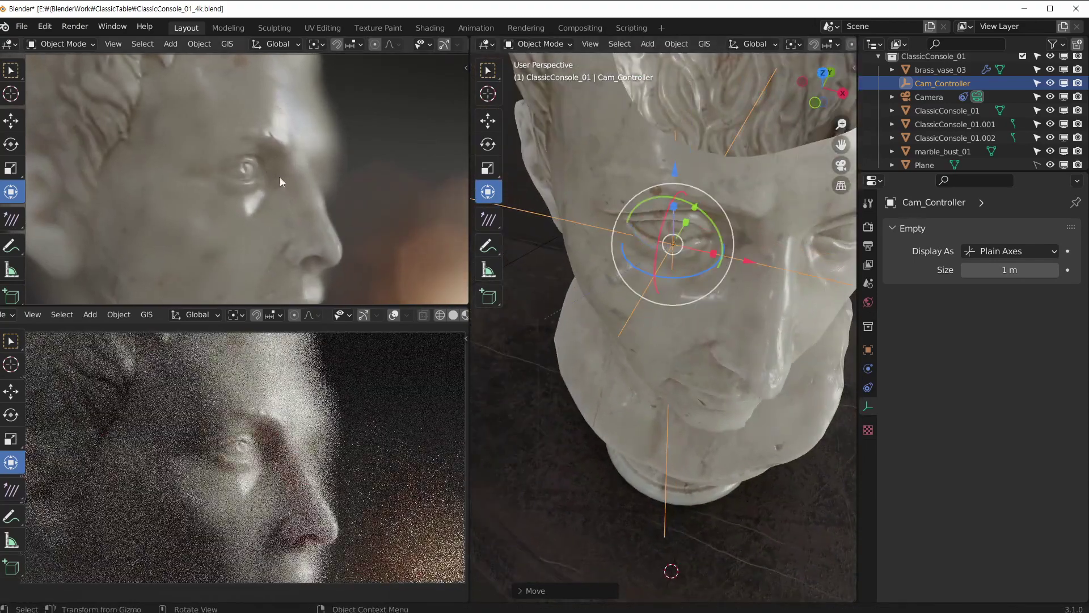
pyautogui.moveTo(533, 261); pyautogui.dragTo(557, 278, button='middle')
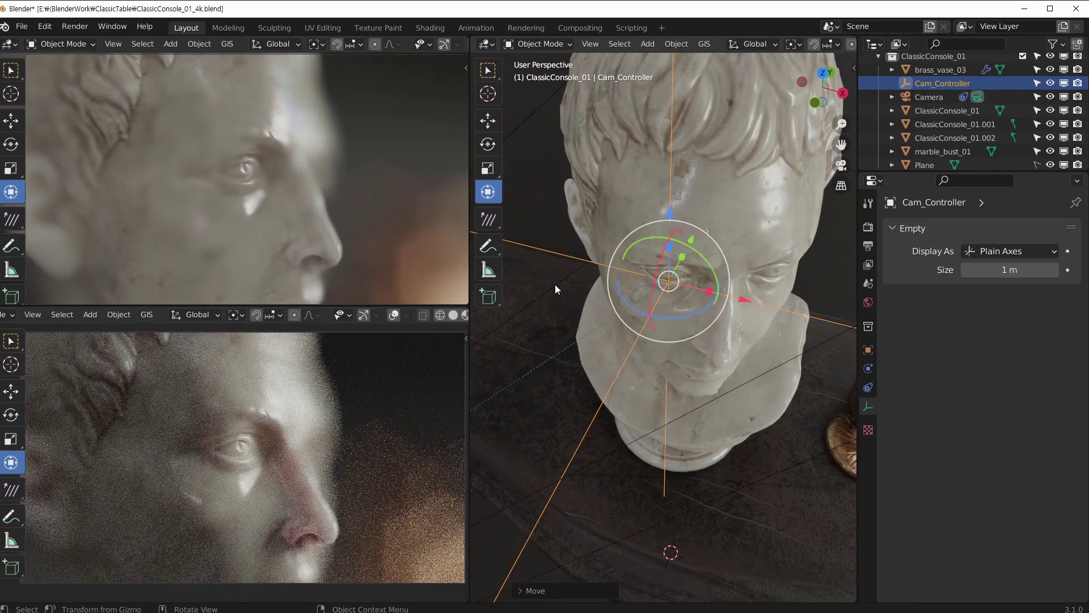
# Step: Set the camera's F-Stop to 0.5 and nudge the Cam_Controller empty just in front of the bust's eye
pyautogui.click(555, 284)
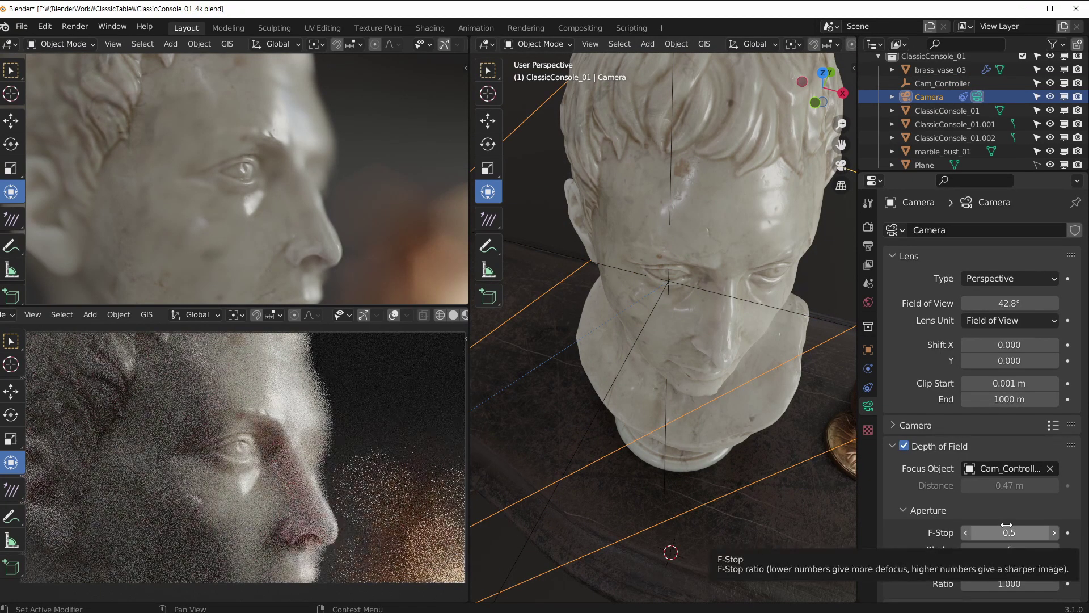
pyautogui.moveTo(732, 320); pyautogui.dragTo(710, 301, button='middle')
pyautogui.click(625, 309)
pyautogui.press('g')
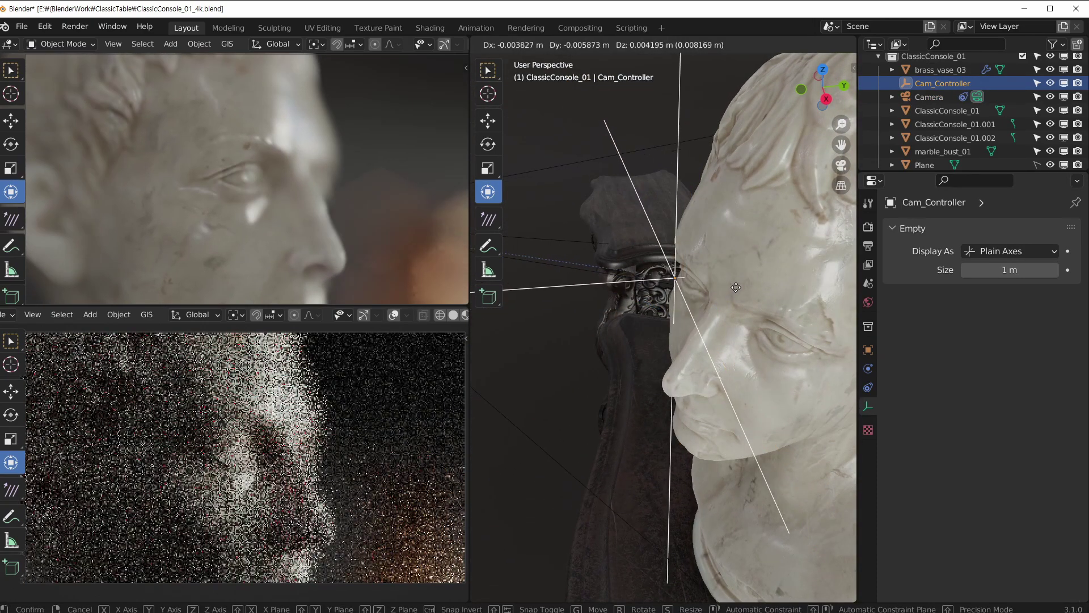
pyautogui.click(737, 286)
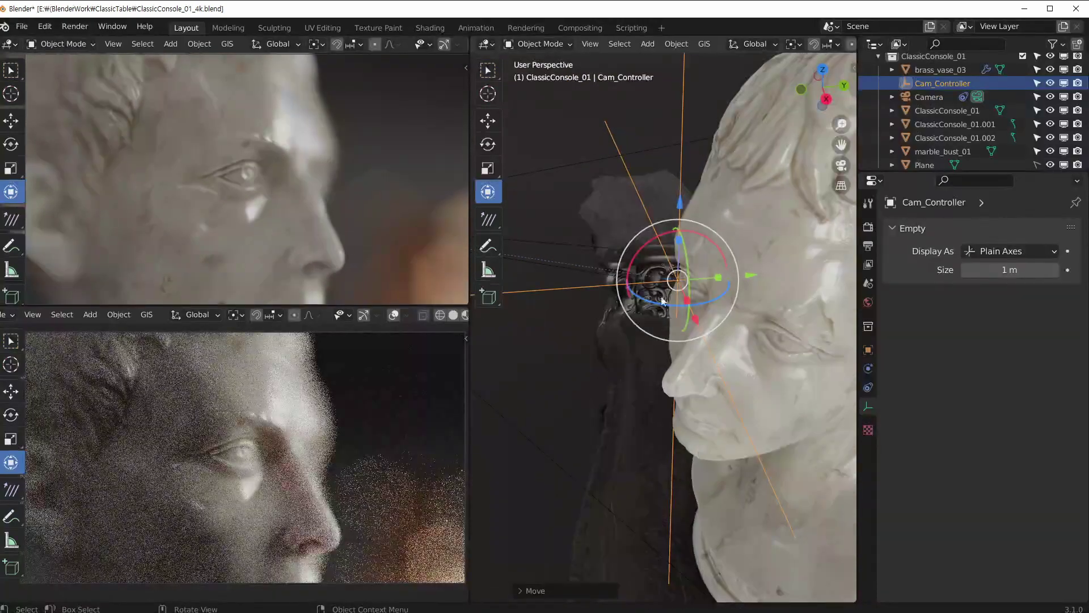
# Step: Move the Cam_Controller empty up from the eye to the surface of the bust's forehead
pyautogui.moveTo(662, 301); pyautogui.dragTo(618, 282, button='middle')
pyautogui.moveTo(740, 257); pyautogui.dragTo(788, 258, button='middle')
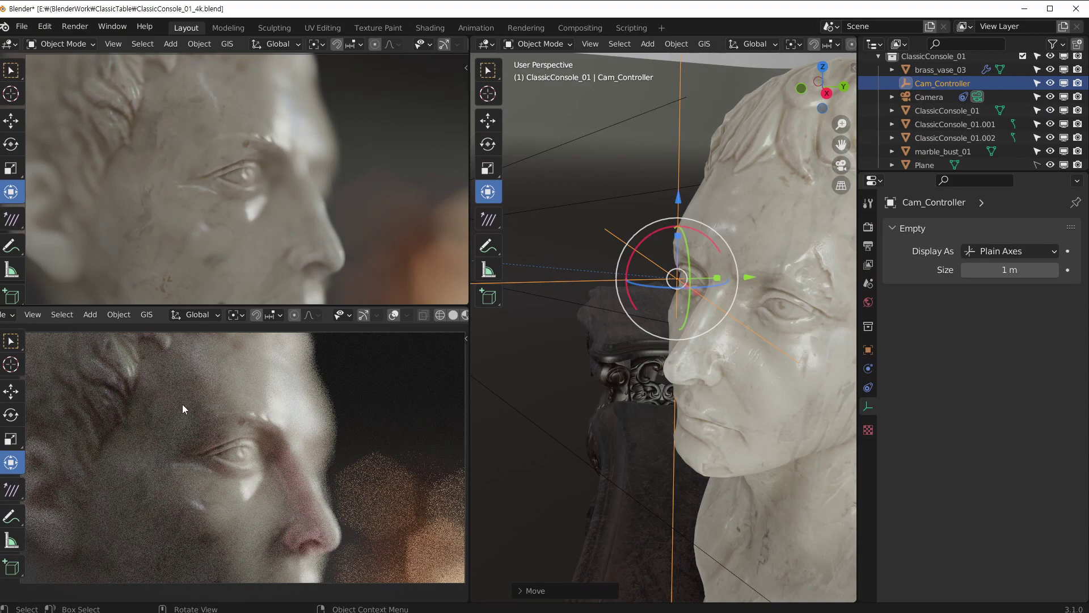
pyautogui.moveTo(684, 281); pyautogui.dragTo(563, 307, button='middle')
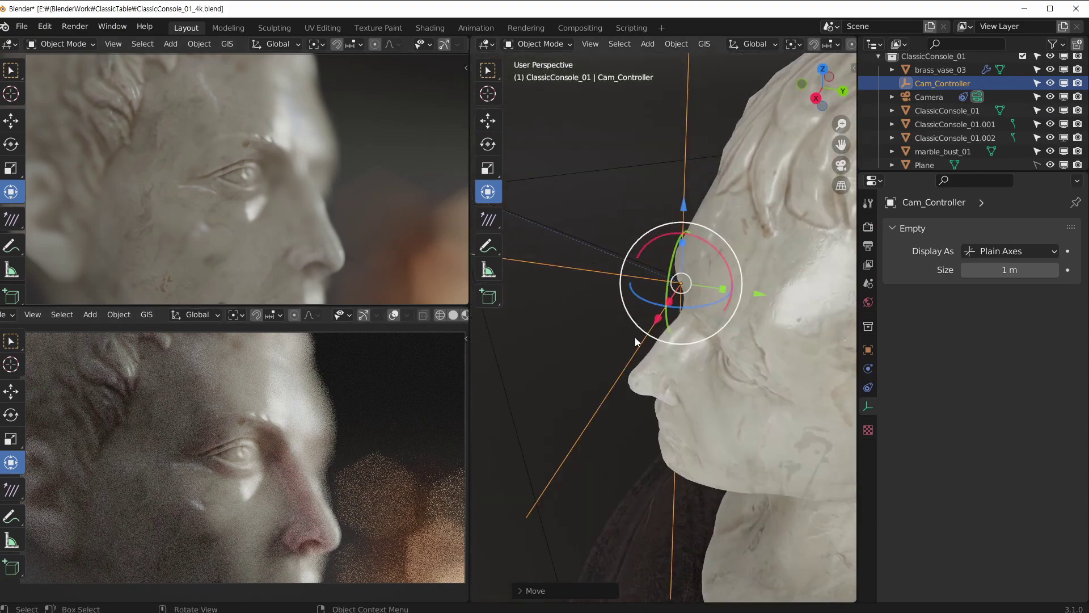
pyautogui.moveTo(635, 337); pyautogui.dragTo(659, 316, button='middle')
pyautogui.scroll(2, 659, 316)
pyautogui.press('g')
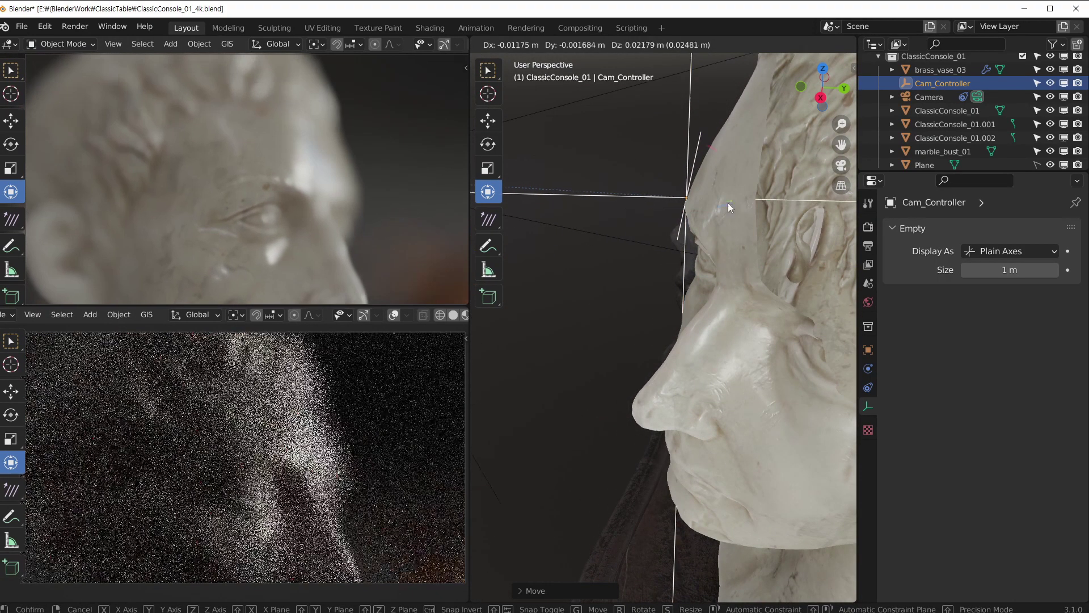
pyautogui.click(729, 205)
# Step: Move the Cam_Controller empty from the bust to the rim of the brass vase to shift the focus there
pyautogui.scroll(-4, 680, 233)
pyautogui.moveTo(620, 262)
pyautogui.mouseDown(button='middle')
pyautogui.moveTo(758, 289)
pyautogui.moveTo(603, 255)
pyautogui.mouseUp(button='middle')
pyautogui.press('g')
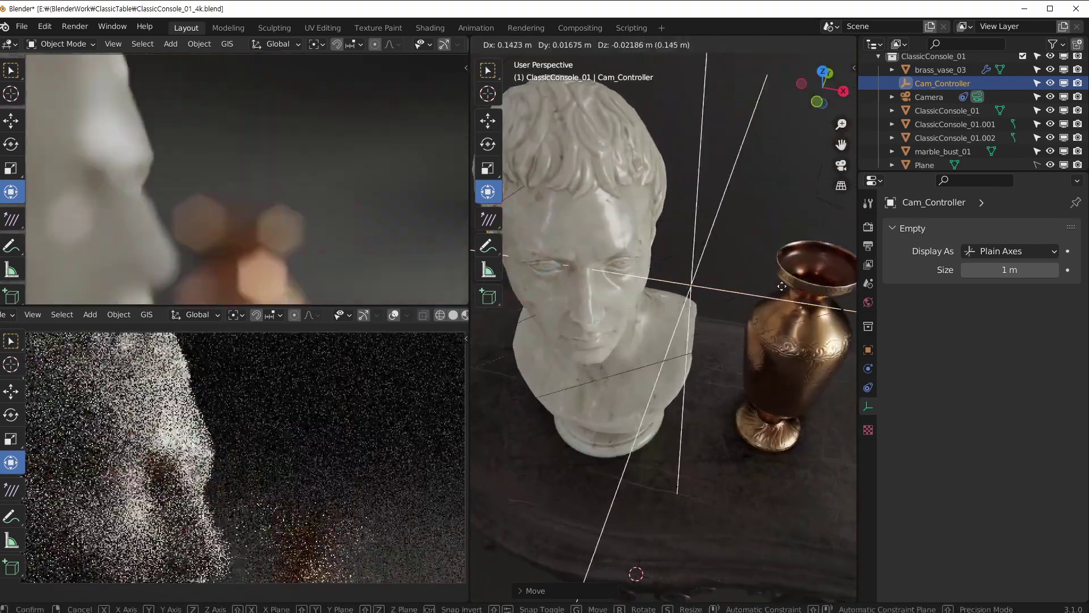
pyautogui.click(853, 299)
pyautogui.moveTo(840, 300); pyautogui.dragTo(573, 278, button='middle')
pyautogui.press('g')
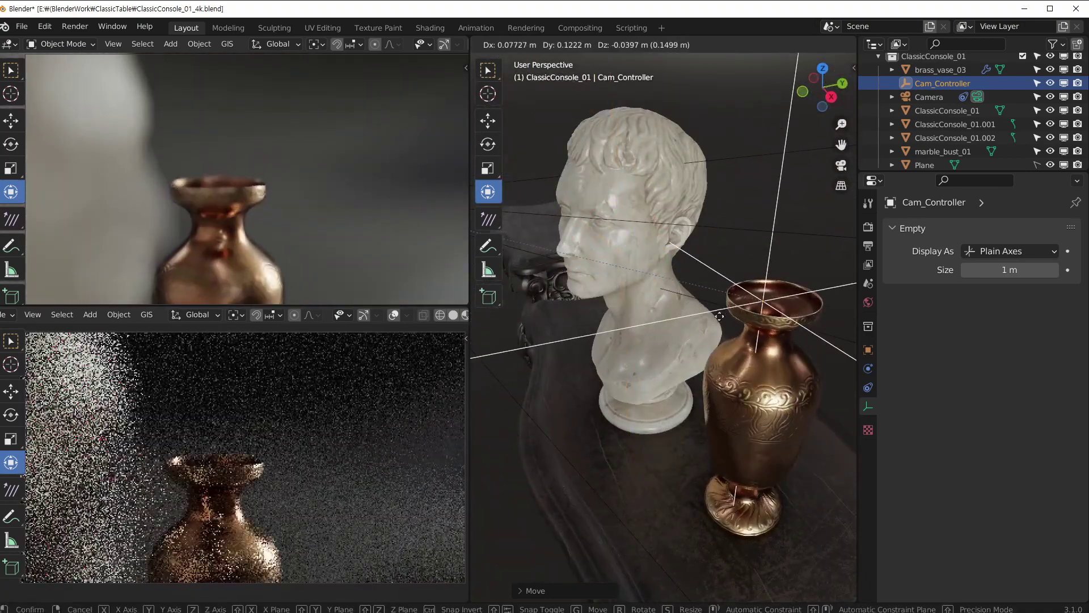
pyautogui.click(760, 316)
pyautogui.scroll(3, 766, 306)
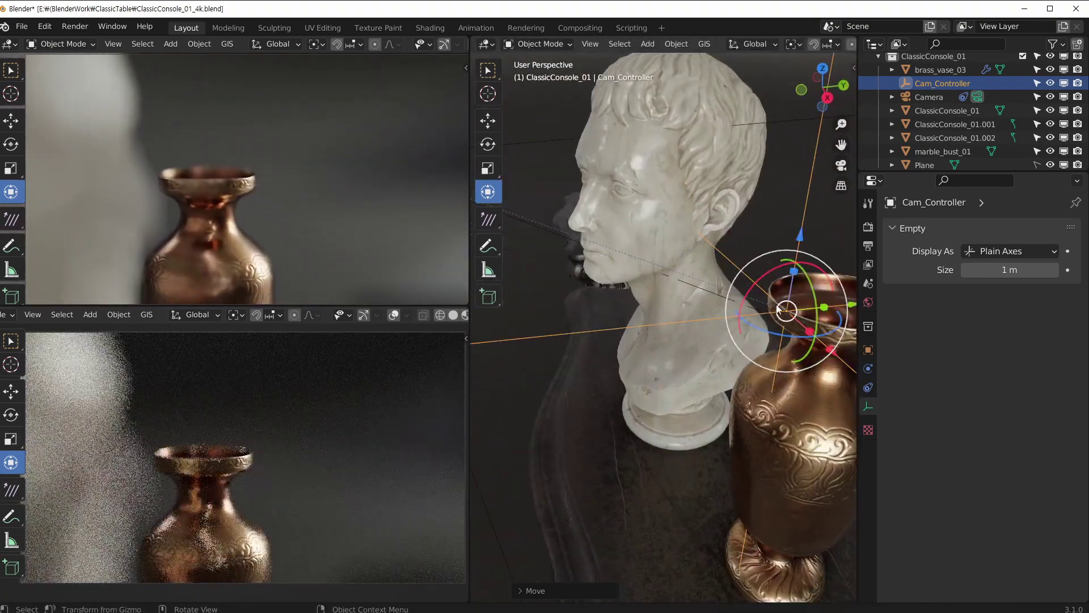
pyautogui.press('g')
pyautogui.click(775, 307)
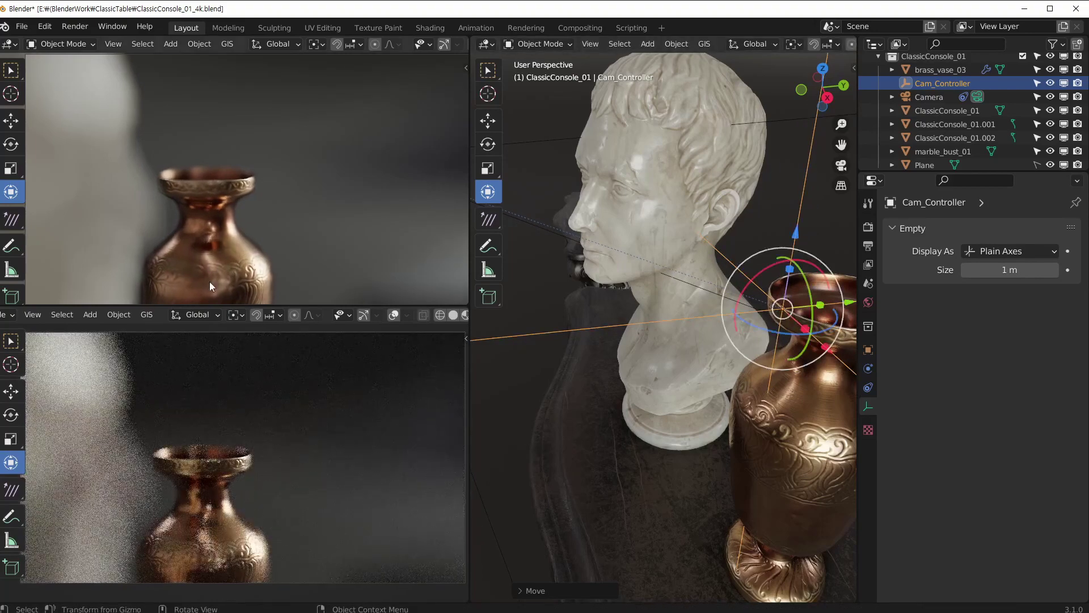
# Step: Set the camera's F-Stop to 1.0
pyautogui.click(795, 121)
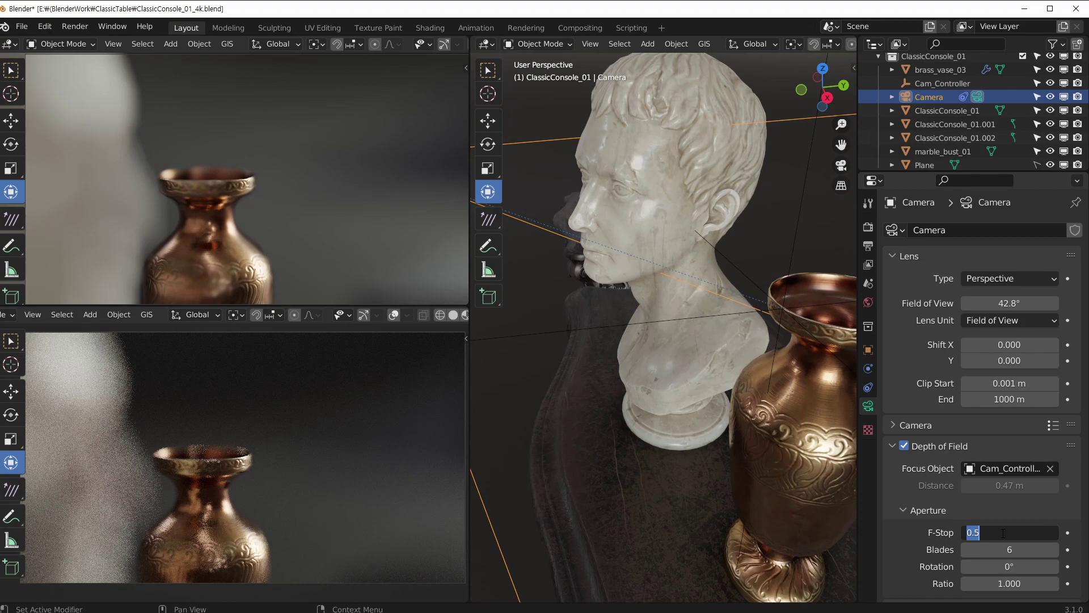
pyautogui.write('1')
pyautogui.press('Return')
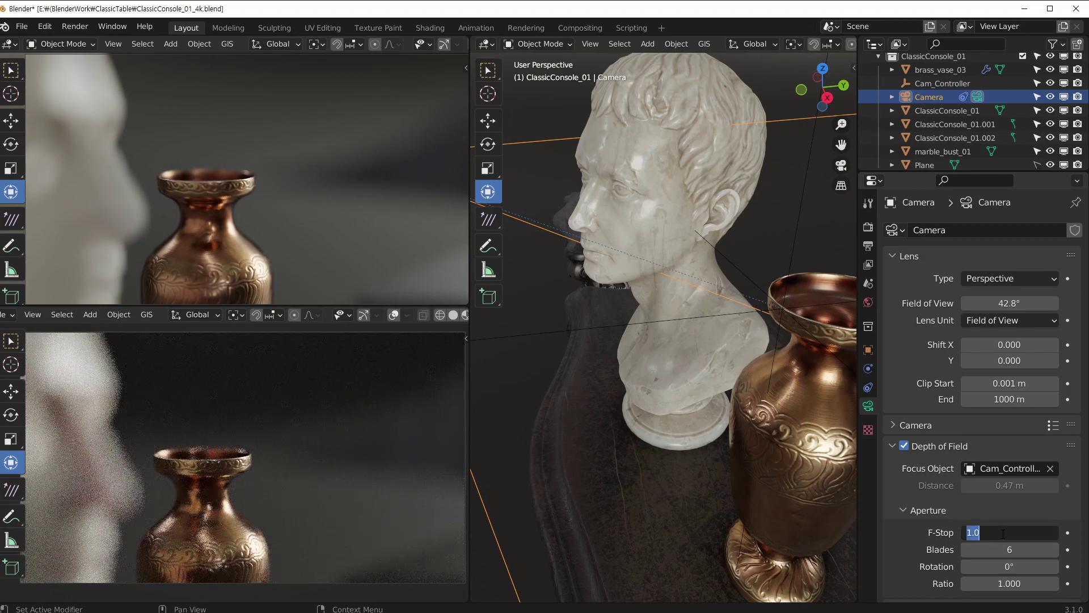
# Step: Try progressively higher F-Stop values on the camera: 2.0, 3.0, 5.0 and 20.0
pyautogui.write('2')
pyautogui.press('Return')
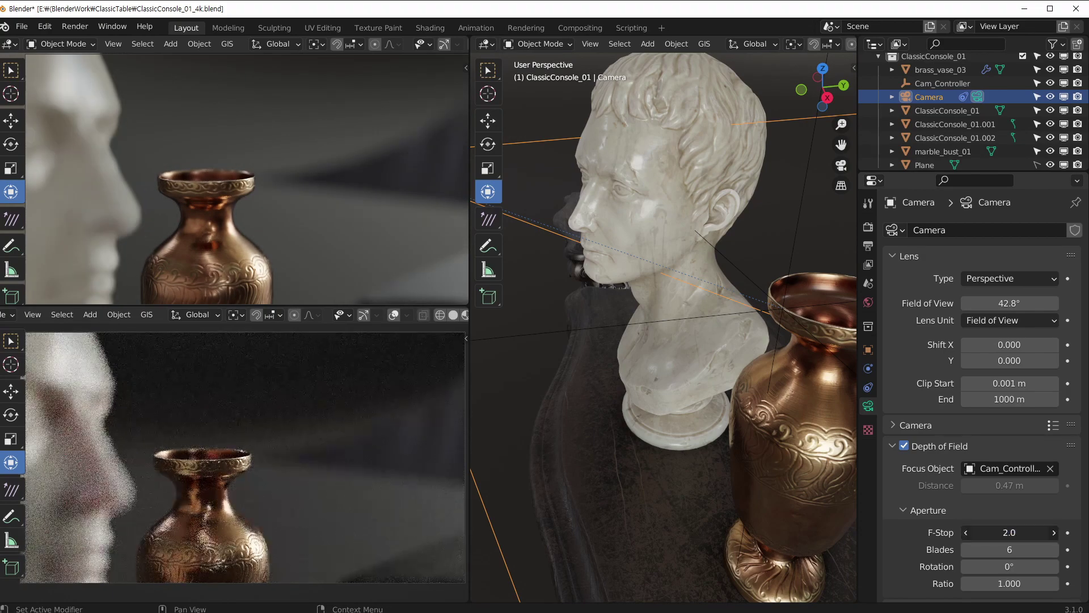
pyautogui.click(1003, 532)
pyautogui.write('3')
pyautogui.press('Return')
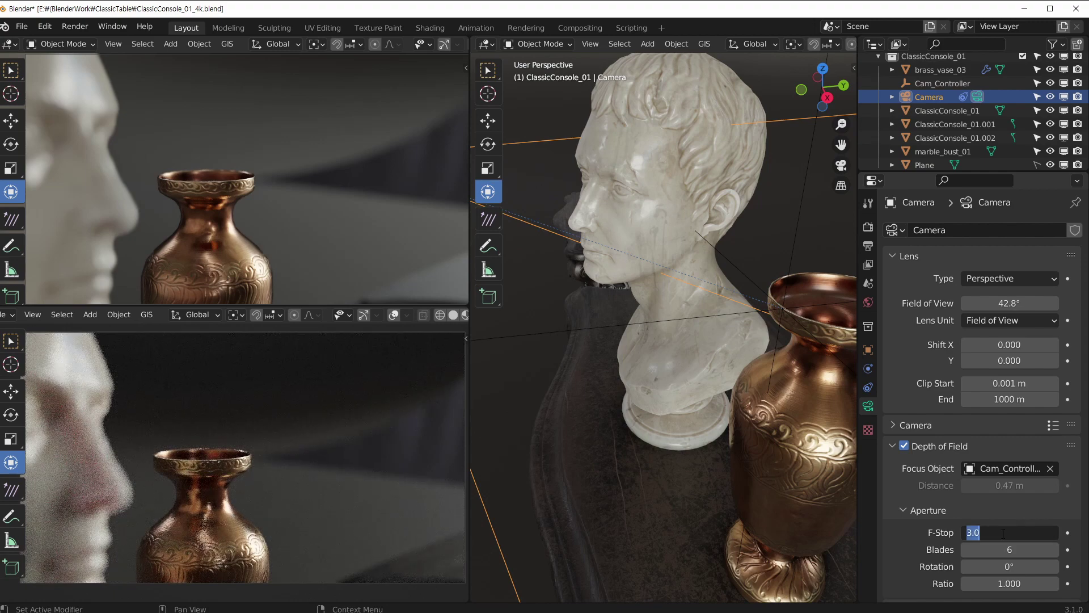
pyautogui.write('5')
pyautogui.press('Return')
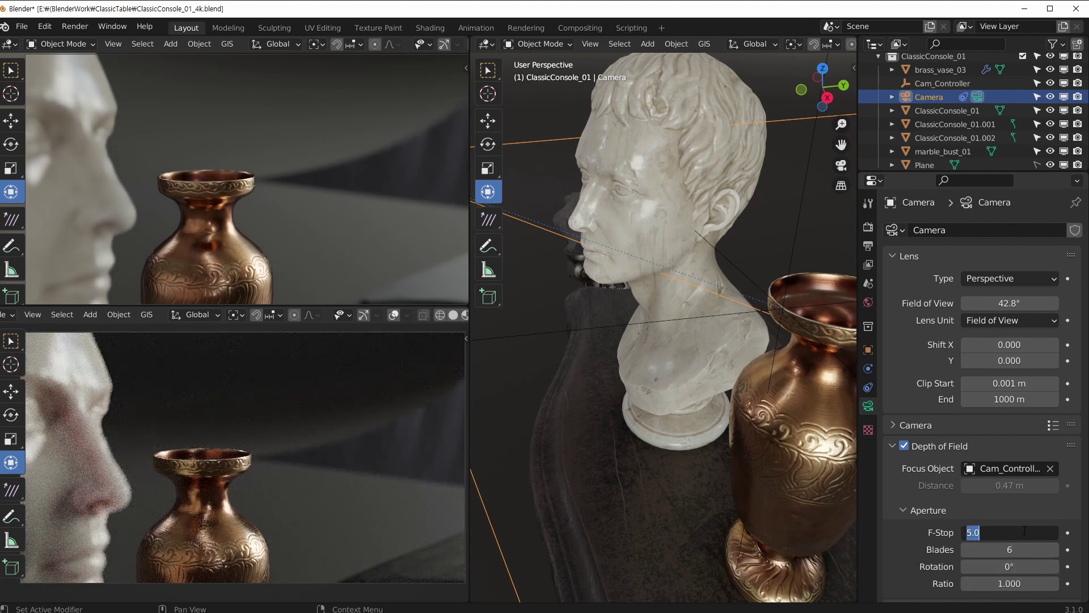
pyautogui.write('20')
pyautogui.press('Return')
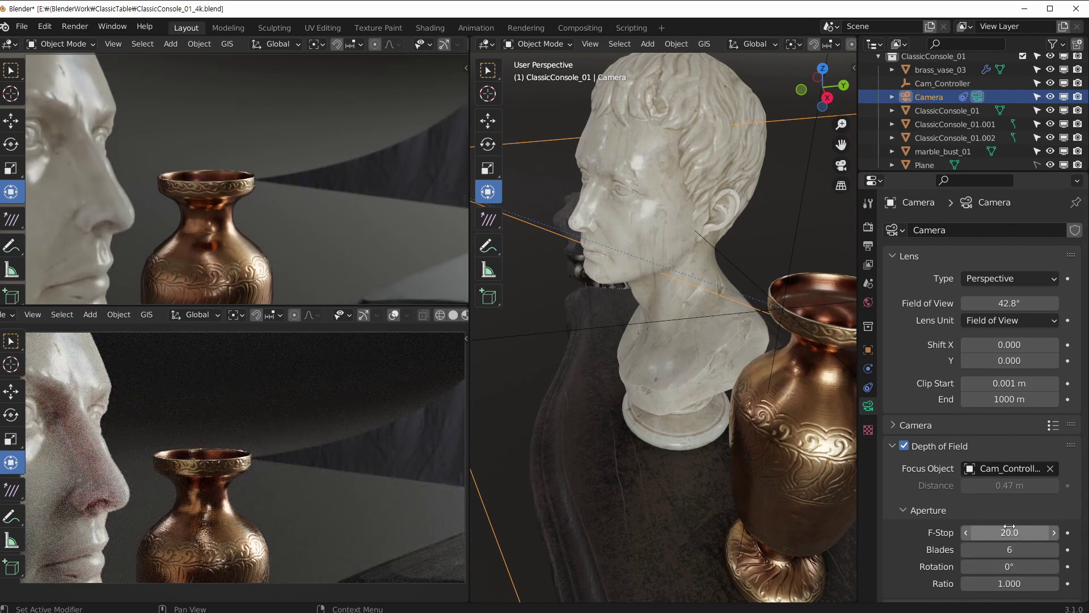
# Step: Lower the camera's F-Stop to 10.0 and settle on 5.0
pyautogui.write('10')
pyautogui.press('Return')
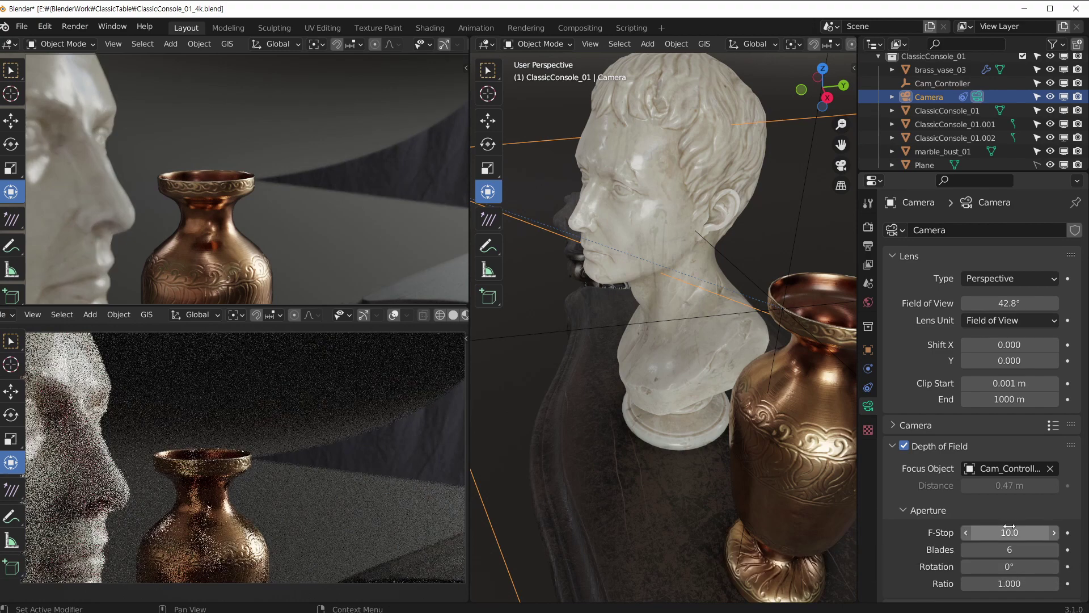
pyautogui.write('5')
pyautogui.press('Return')
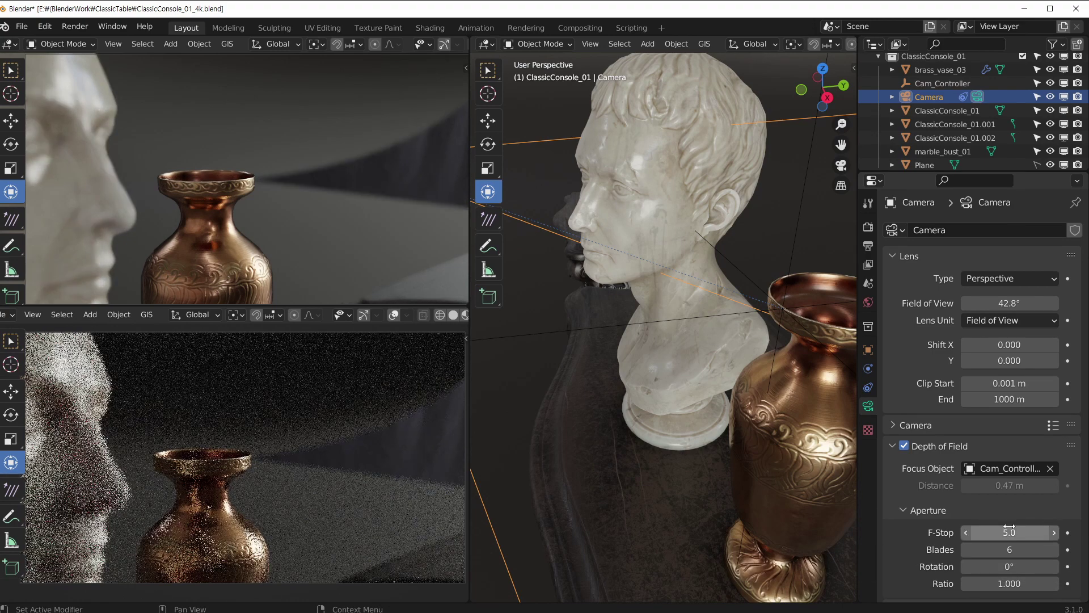
# Step: Select the Cam_Controller empty and nudge it slightly at the front of the brass vase's rim
pyautogui.click(797, 233)
pyautogui.scroll(-4, 795, 238)
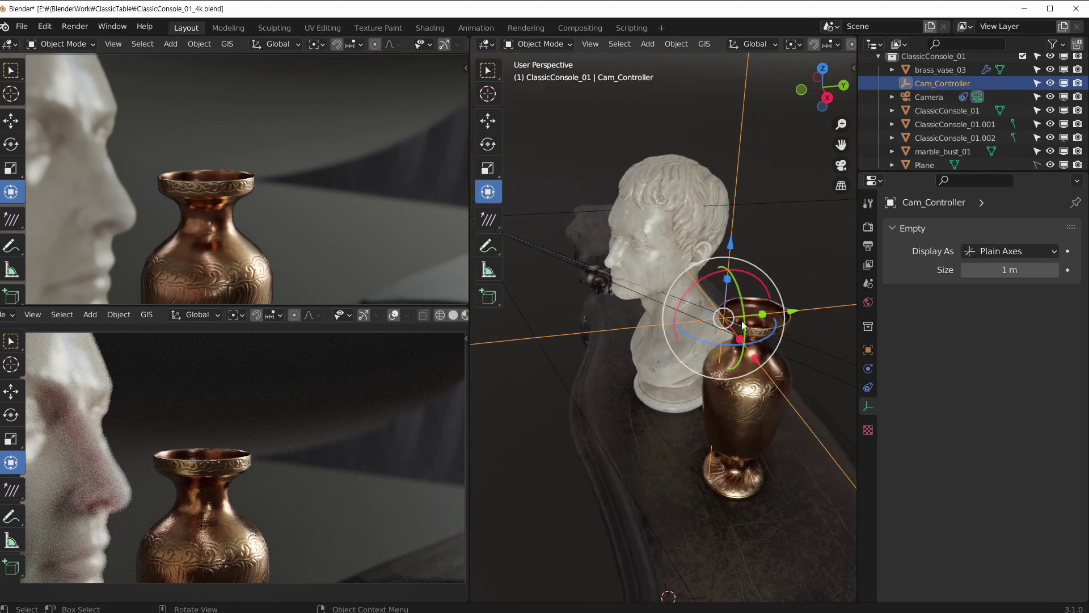
pyautogui.moveTo(718, 319); pyautogui.dragTo(762, 316, button='middle')
pyautogui.press('g')
pyautogui.click(757, 322)
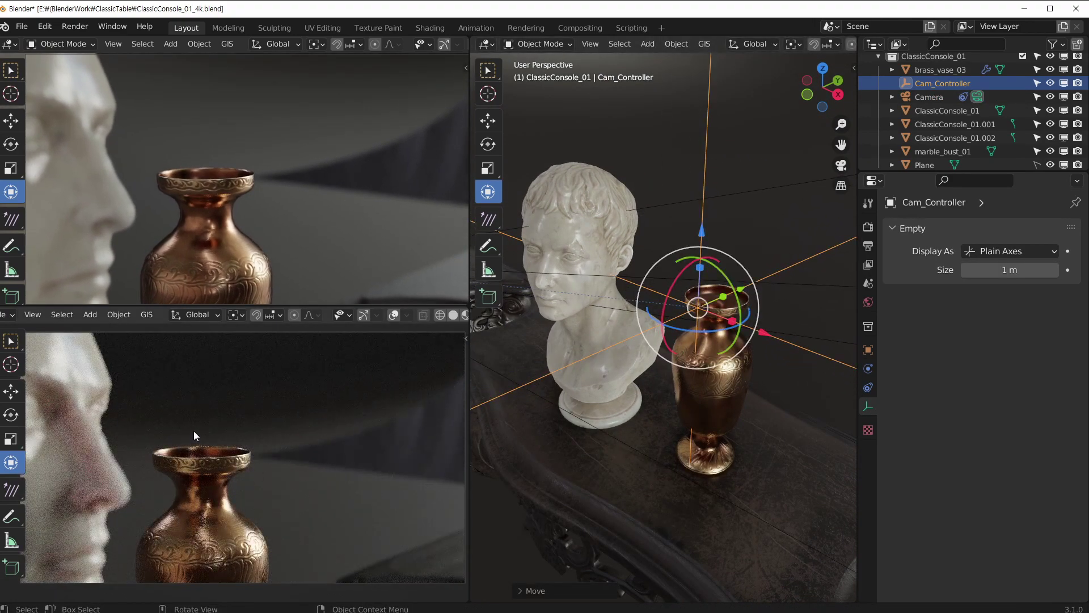
# Step: Move the Cam_Controller empty about 0.14 m from the vase toward the bust to shift the focus
pyautogui.moveTo(703, 369); pyautogui.dragTo(561, 365, button='middle')
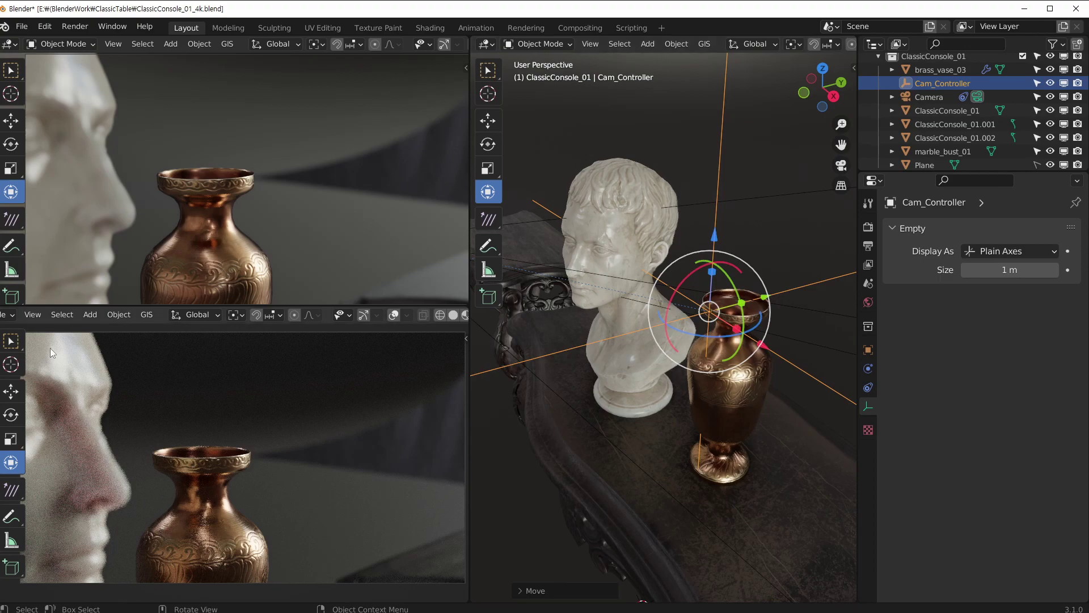
pyautogui.moveTo(703, 358); pyautogui.dragTo(652, 318, button='middle')
pyautogui.press('g')
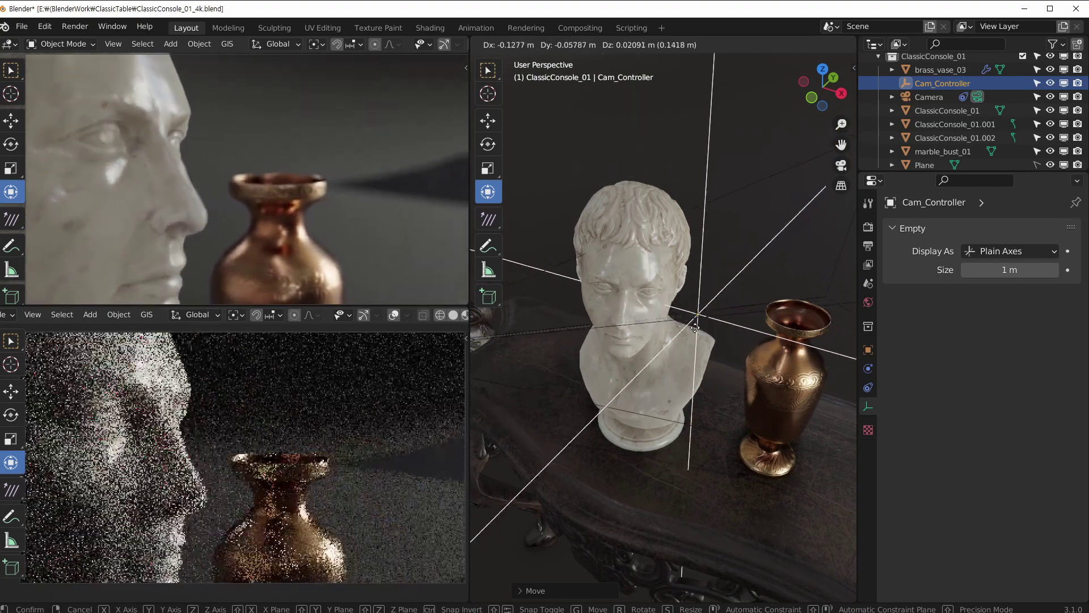
pyautogui.click(693, 331)
# Step: Fine-tune the Cam_Controller empty's position beside the bust's face with two free moves
pyautogui.moveTo(693, 328); pyautogui.dragTo(652, 377, button='middle')
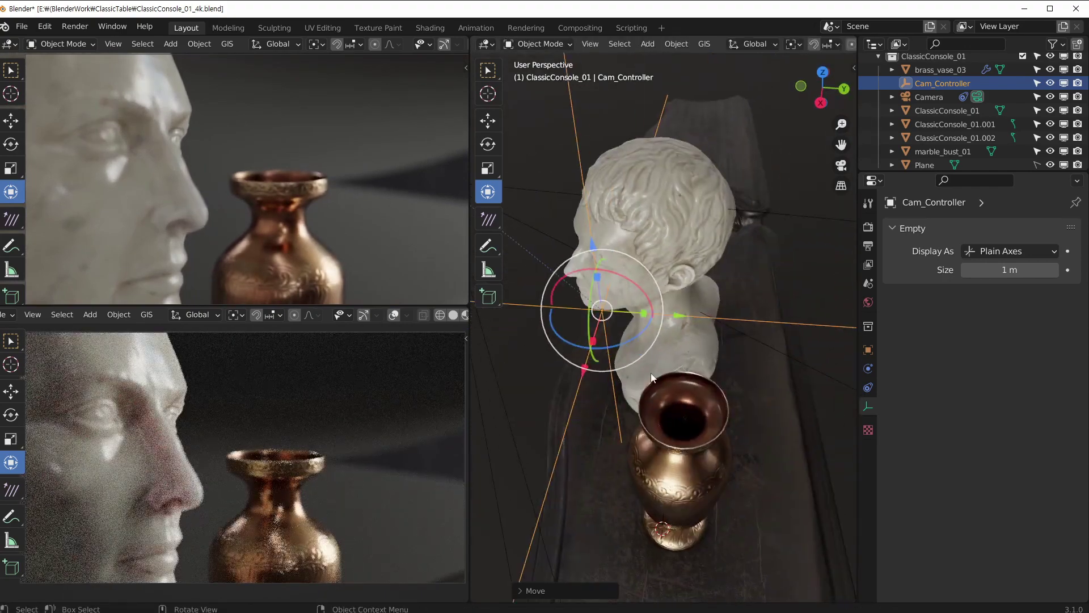
pyautogui.scroll(1, 607, 322)
pyautogui.press('g')
pyautogui.click(617, 323)
pyautogui.moveTo(618, 324); pyautogui.dragTo(648, 331, button='middle')
pyautogui.press('g')
pyautogui.click(638, 335)
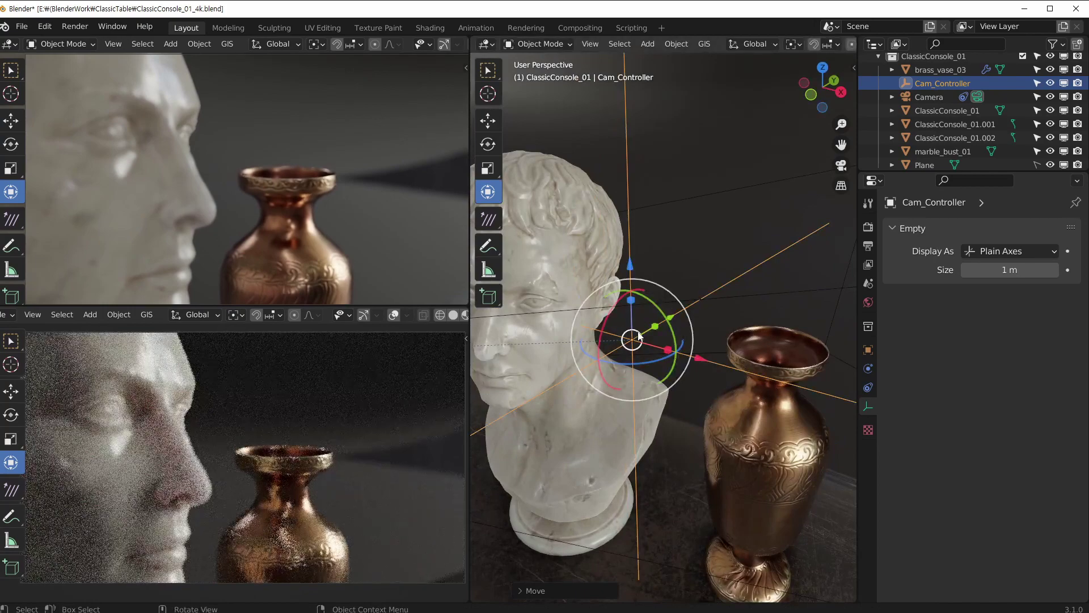
# Step: Swing the camera around the subjects until the bust appears in left-facing profile behind the vase's rim
pyautogui.moveTo(635, 338); pyautogui.dragTo(640, 338, button='middle')
pyautogui.moveTo(288, 186); pyautogui.dragTo(181, 185, button='middle')
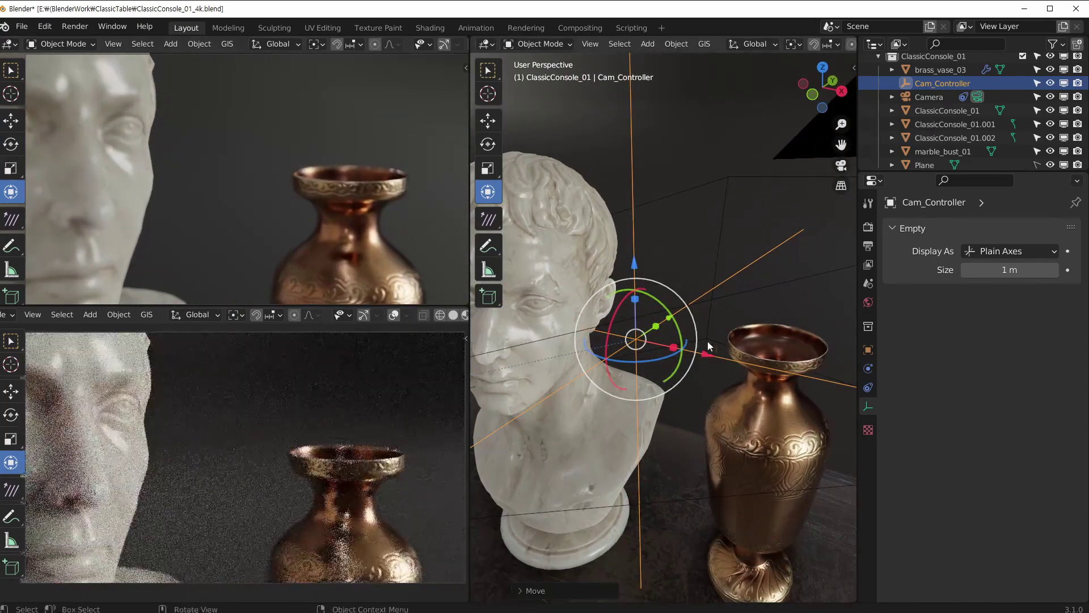
pyautogui.moveTo(316, 243); pyautogui.dragTo(241, 239, button='middle')
pyautogui.moveTo(655, 334); pyautogui.dragTo(624, 327, button='middle')
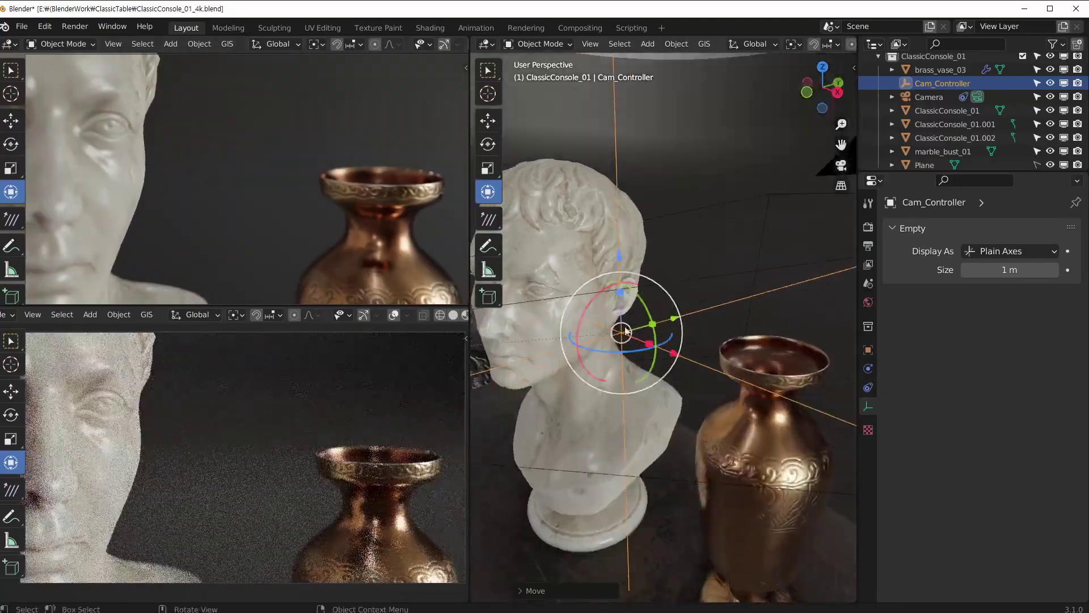
pyautogui.moveTo(278, 228); pyautogui.dragTo(308, 227, button='middle')
pyautogui.moveTo(234, 207); pyautogui.dragTo(134, 170, button='middle')
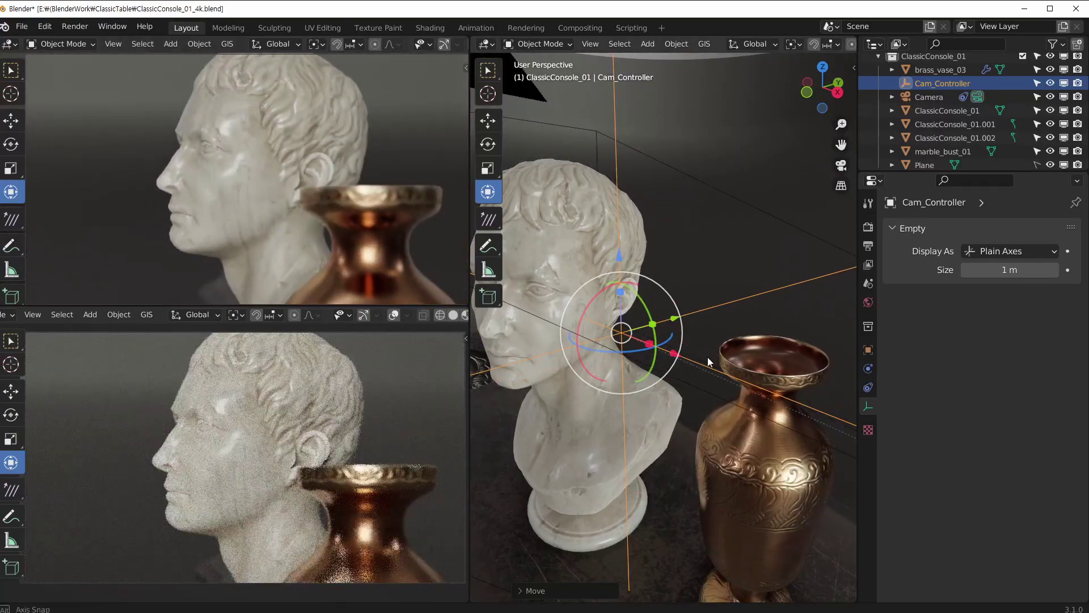
# Step: Select the camera and set its F-Stop to 3.0
pyautogui.moveTo(708, 361); pyautogui.dragTo(754, 359, button='middle')
pyautogui.moveTo(717, 344)
pyautogui.mouseDown()
pyautogui.moveTo(827, 361)
pyautogui.moveTo(625, 349)
pyautogui.moveTo(722, 349)
pyautogui.mouseUp()
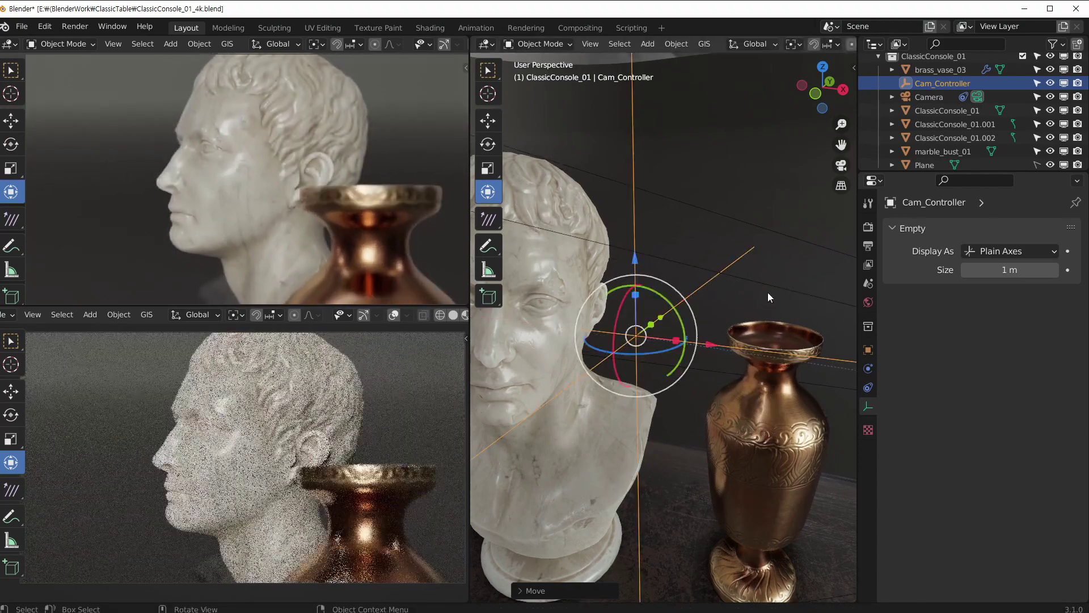
pyautogui.click(776, 290)
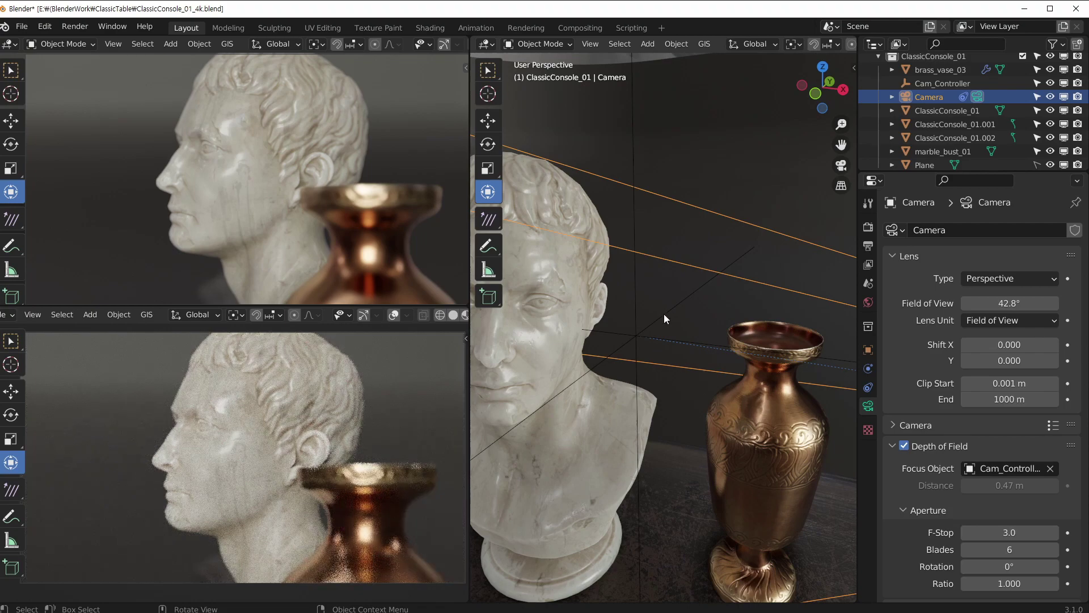
# Step: Move the Cam_Controller empty from the bust to the vase's neck to bring the vase into focus
pyautogui.click(635, 336)
pyautogui.moveTo(698, 350); pyautogui.dragTo(605, 356)
pyautogui.scroll(-4, 729, 375)
pyautogui.moveTo(787, 357); pyautogui.dragTo(735, 333)
pyautogui.moveTo(783, 359); pyautogui.dragTo(727, 354, button='middle')
pyautogui.scroll(1, 728, 354)
pyautogui.press('KP_Decimal')
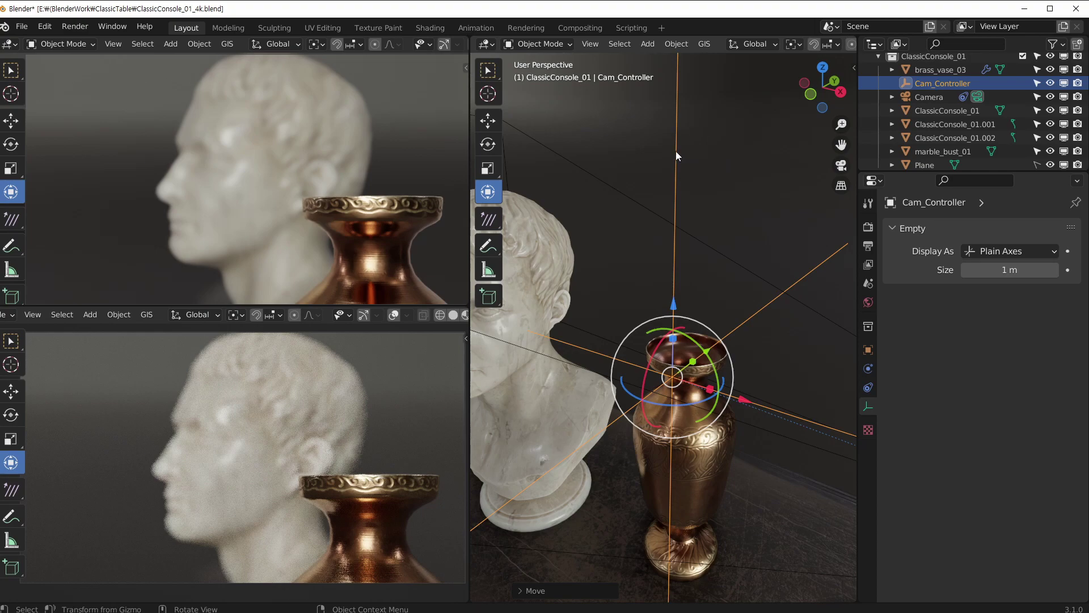
# Step: Slide the Cam_Controller empty along global X to the bust and back to the vase to compare the focus
pyautogui.moveTo(664, 252); pyautogui.dragTo(776, 381, button='middle')
pyautogui.press('g')
pyautogui.press('x')
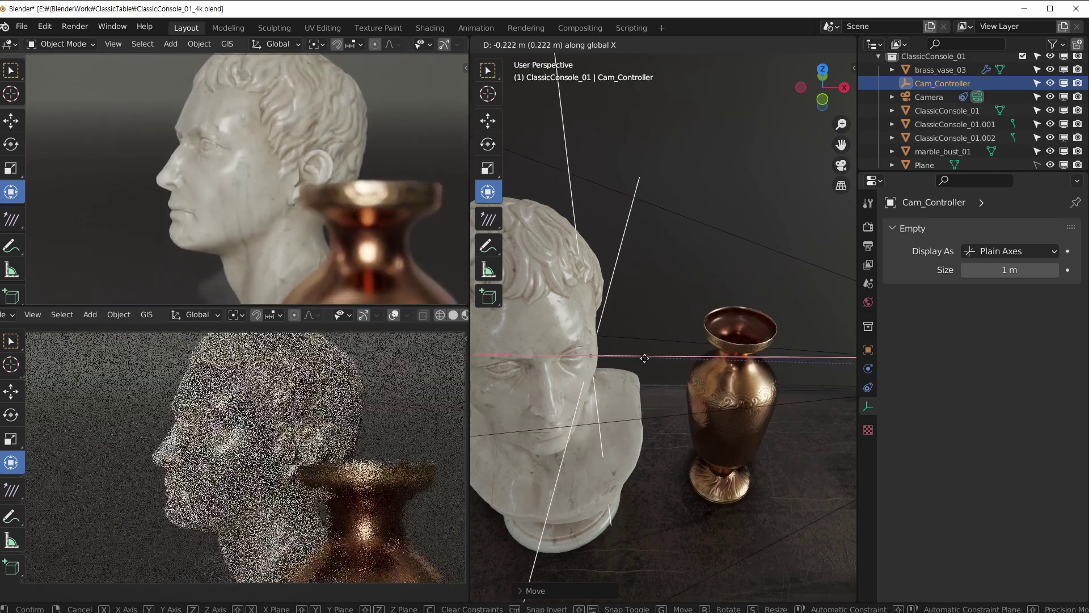
pyautogui.click(782, 372)
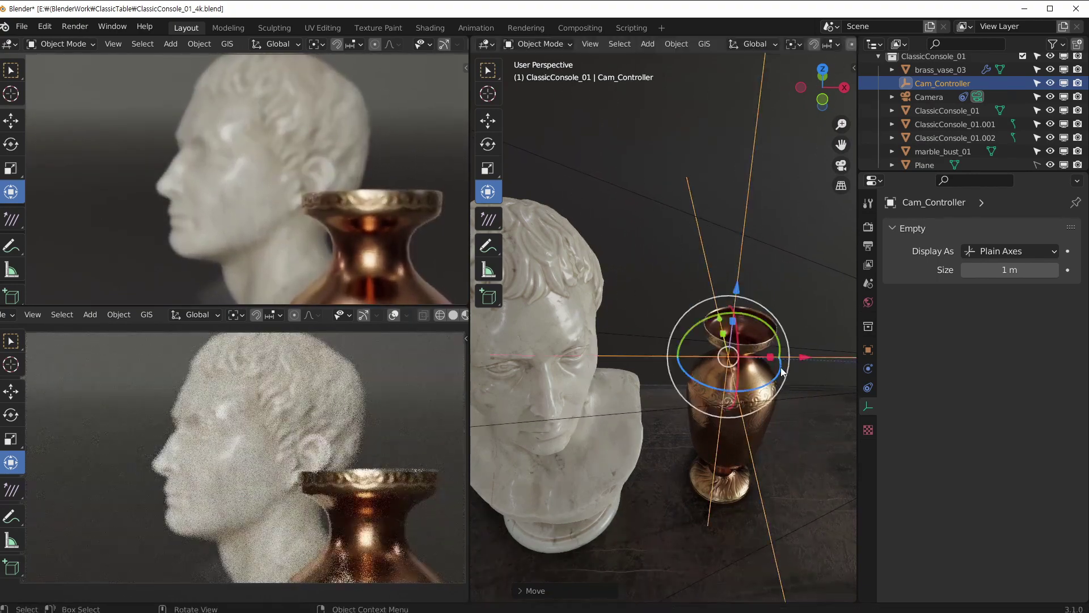
# Step: Slide the Cam_Controller empty along global X onto the bust and widen the camera's field of view to 69.7°
pyautogui.moveTo(781, 372); pyautogui.dragTo(822, 364, button='middle')
pyautogui.press('g')
pyautogui.press('x')
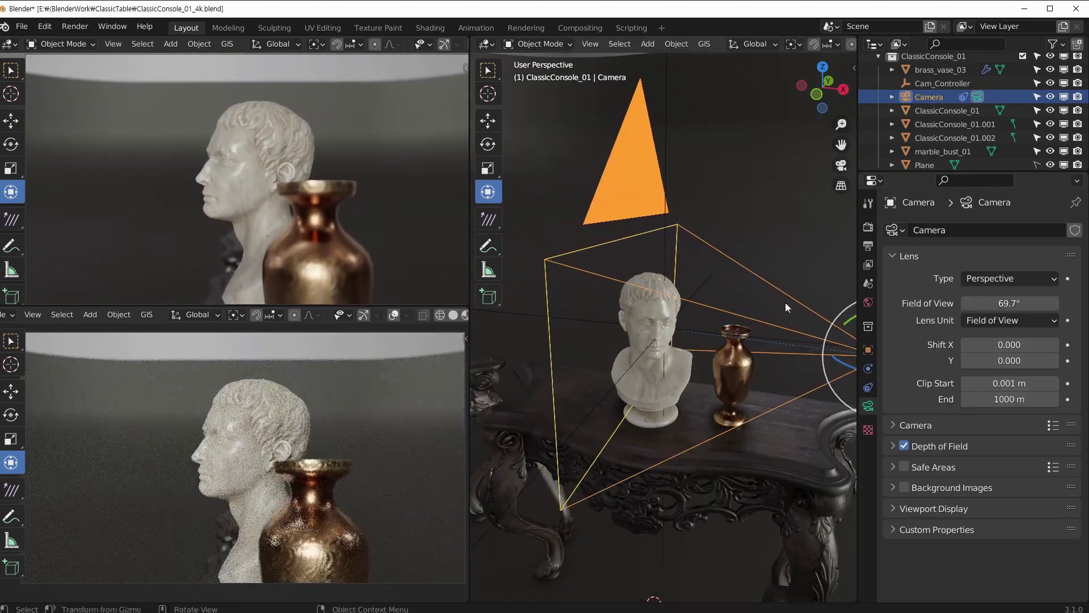
pyautogui.moveTo(785, 302); pyautogui.dragTo(652, 342, button='middle')
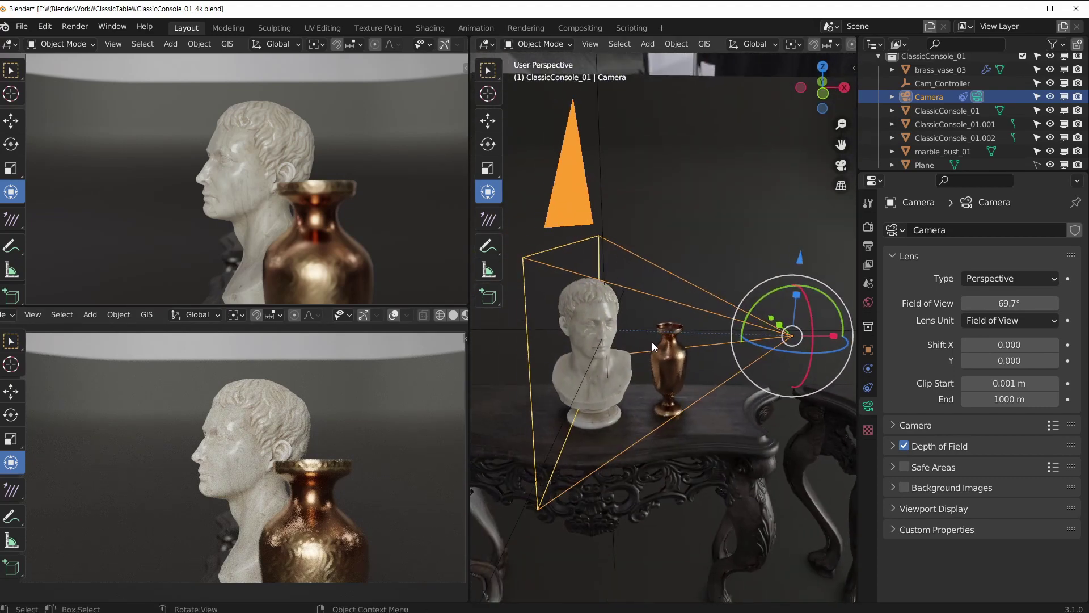